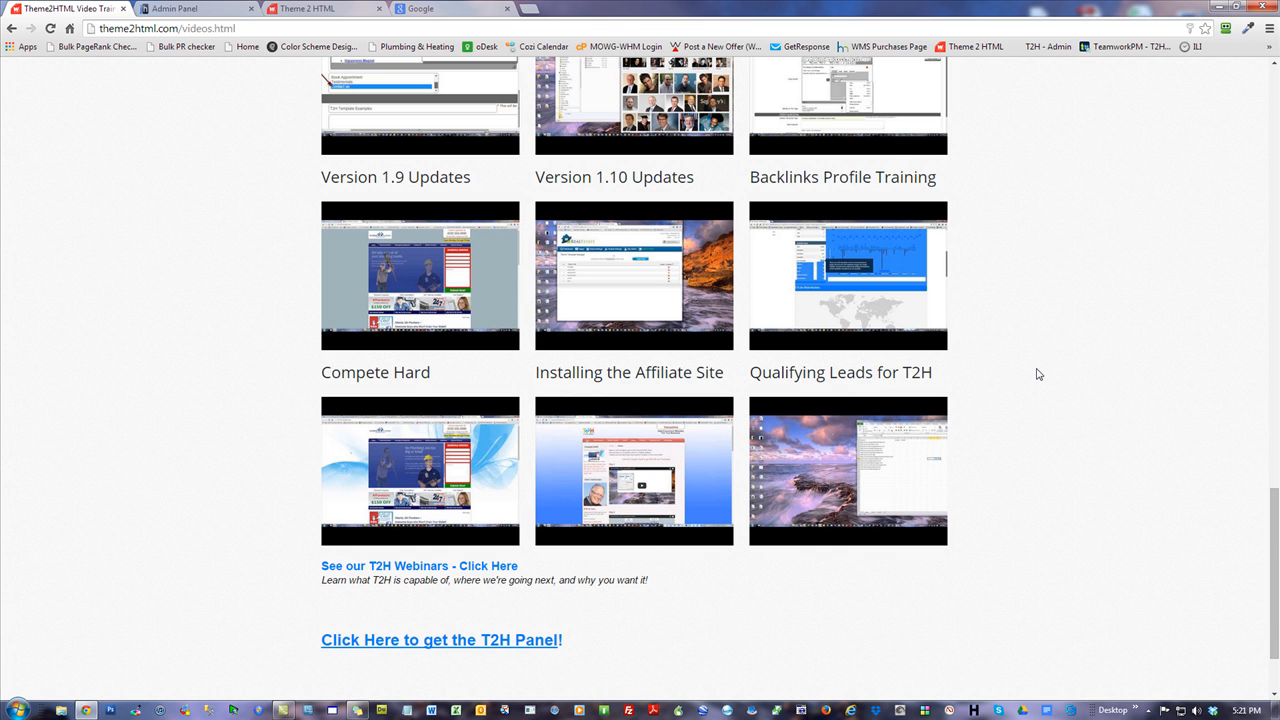
Highlight the Qualifying Leads for T2H video title on the training page and switch to the desktop
{"action": "left_click_drag", "start_coordinate": [988, 370], "coordinate": [748, 372]}
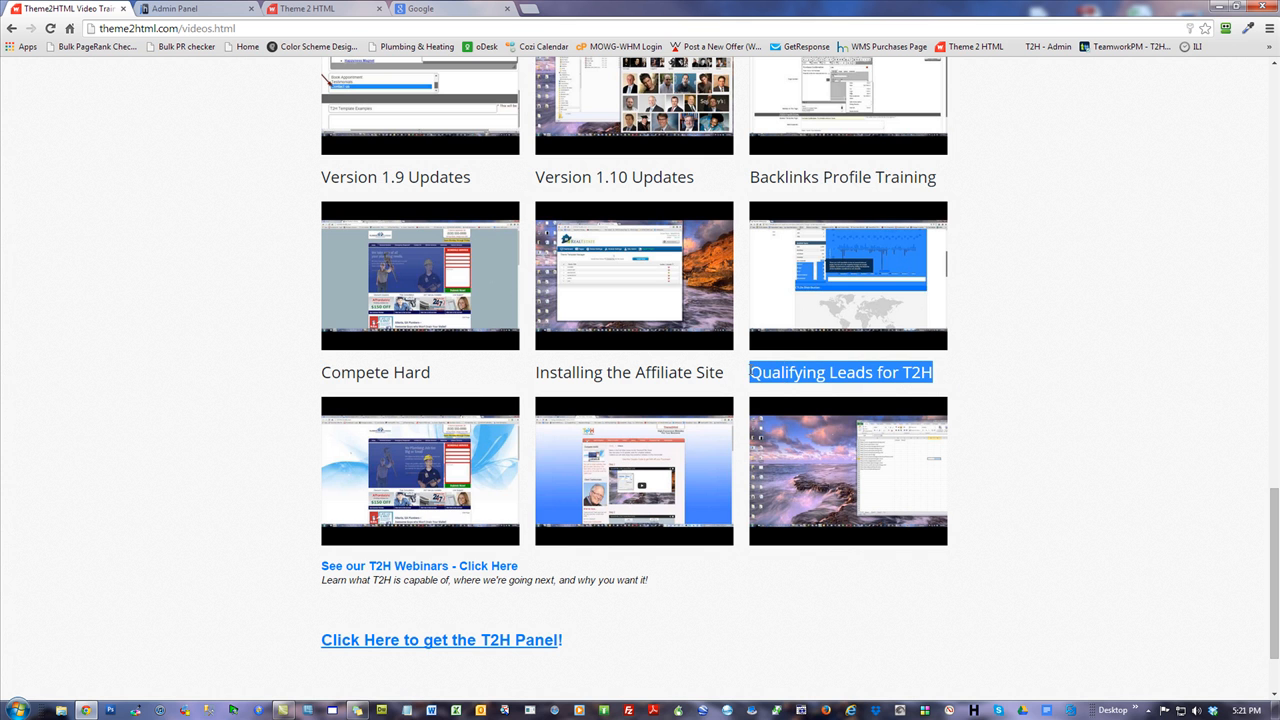
{"action": "left_click", "coordinate": [1099, 368]}
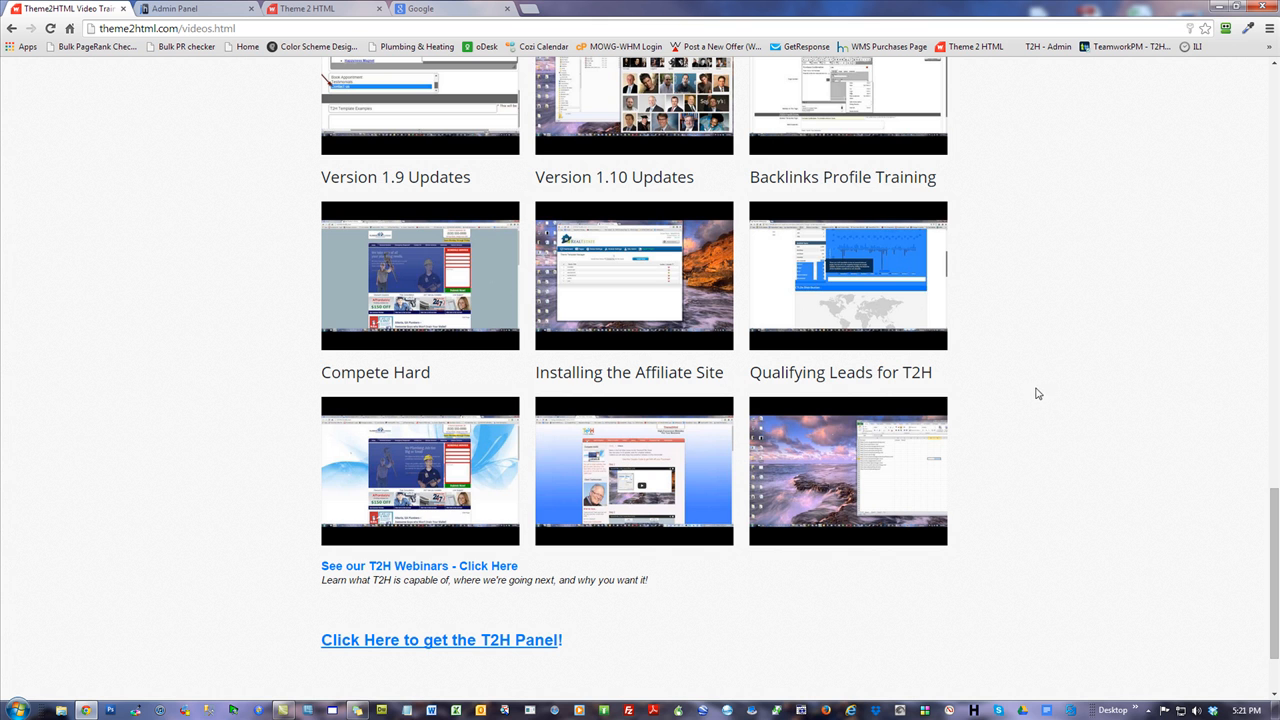
{"action": "left_click", "coordinate": [1268, 9]}
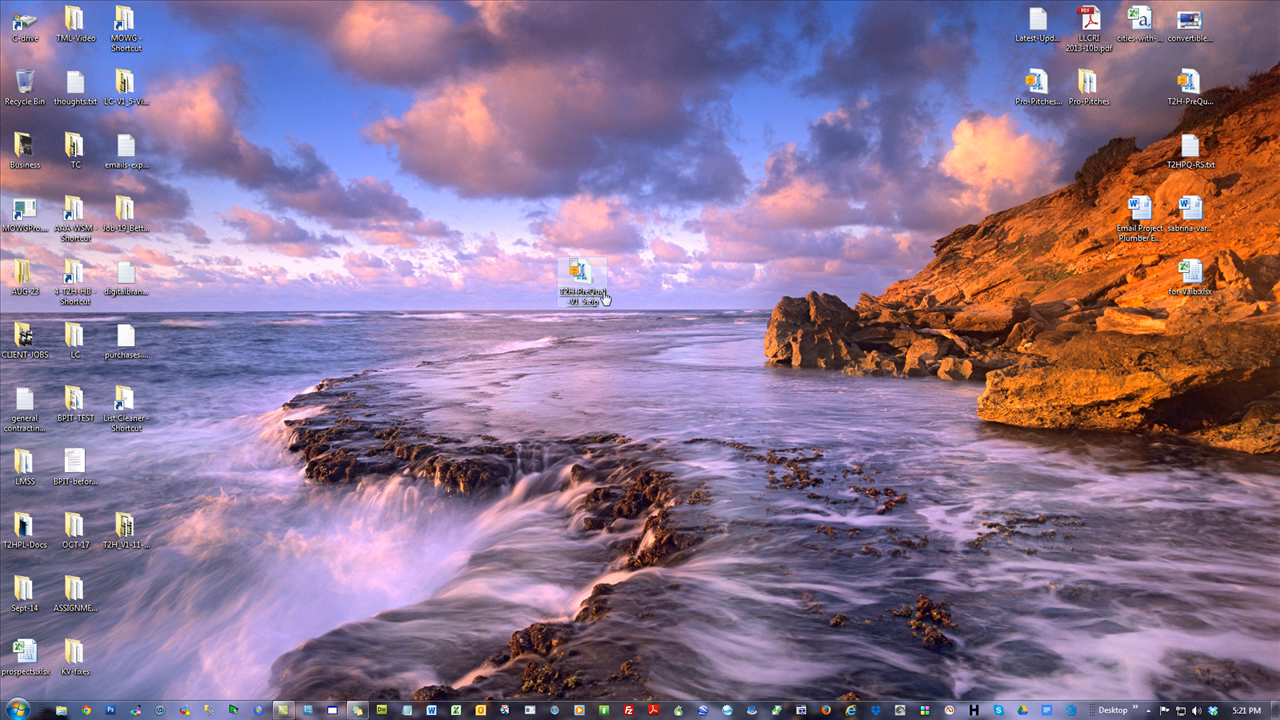
Open the WMS Purchases Page in the browser and shorten its address to the website-marketing-solutions.com home page
{"action": "left_click", "coordinate": [85, 710]}
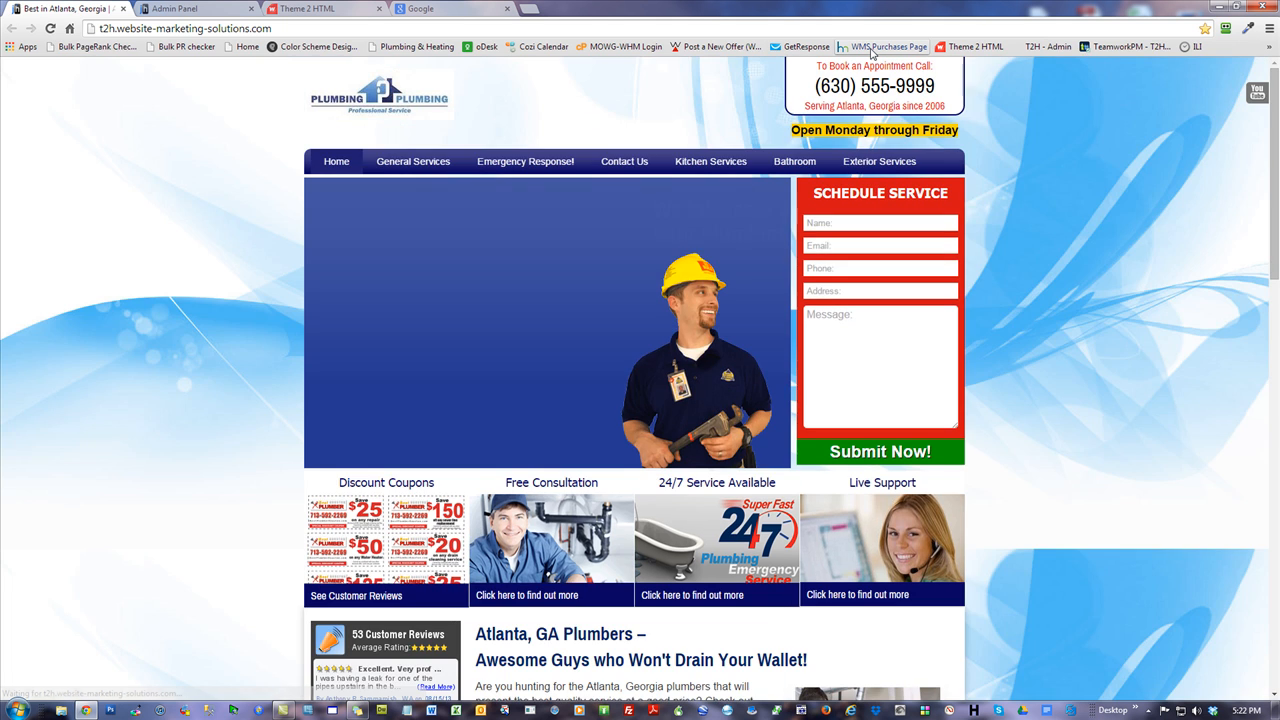
{"action": "left_click", "coordinate": [871, 47]}
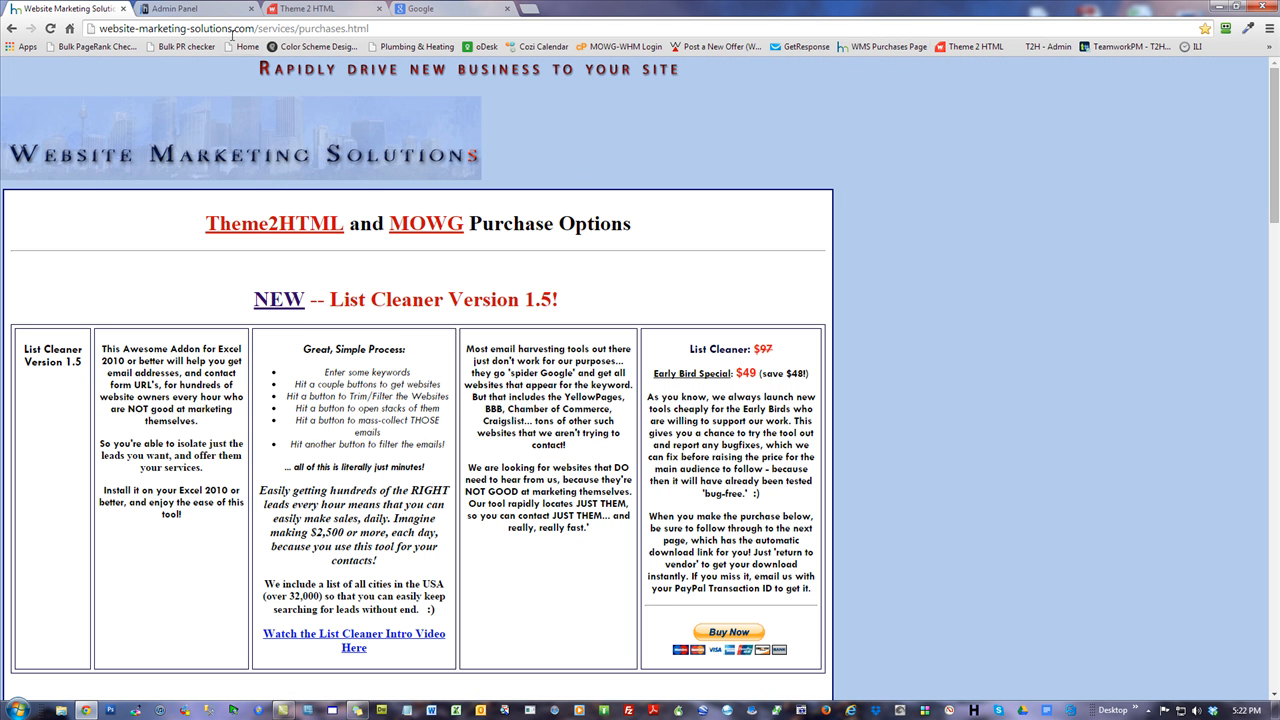
{"action": "left_click_drag", "start_coordinate": [254, 27], "coordinate": [372, 28]}
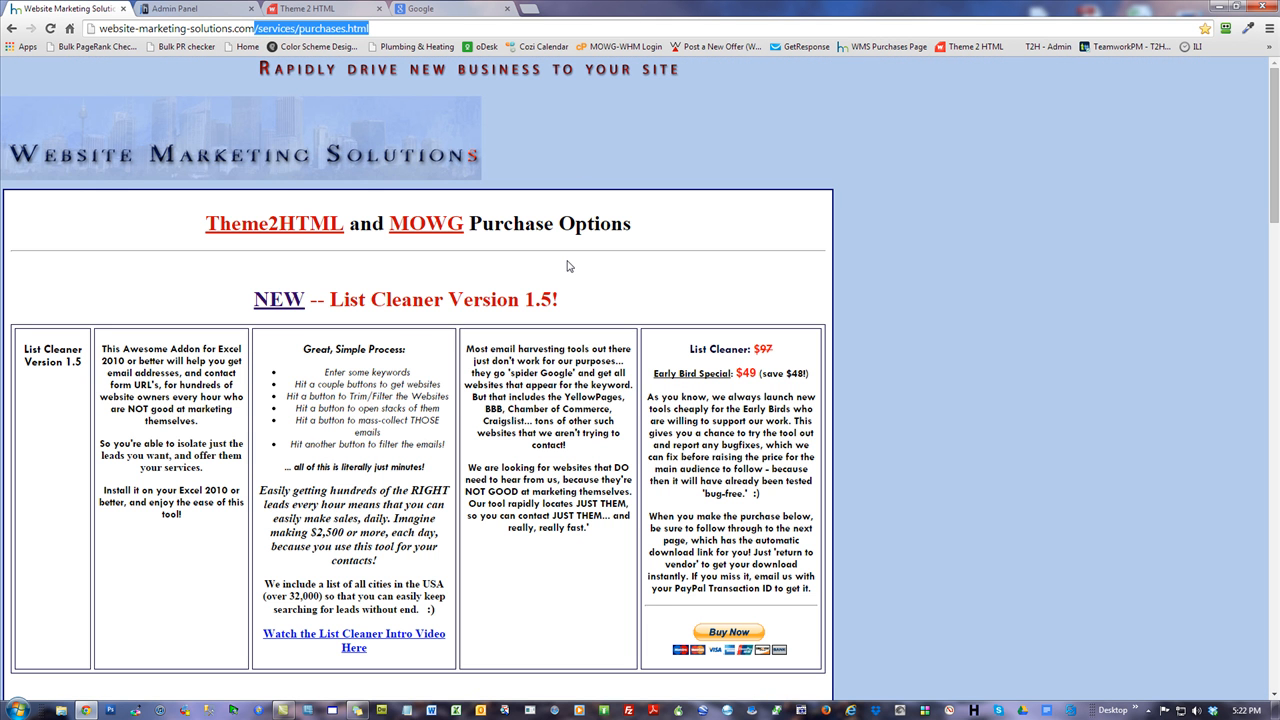
{"action": "key", "text": "BackSpace"}
{"action": "key", "text": "Return"}
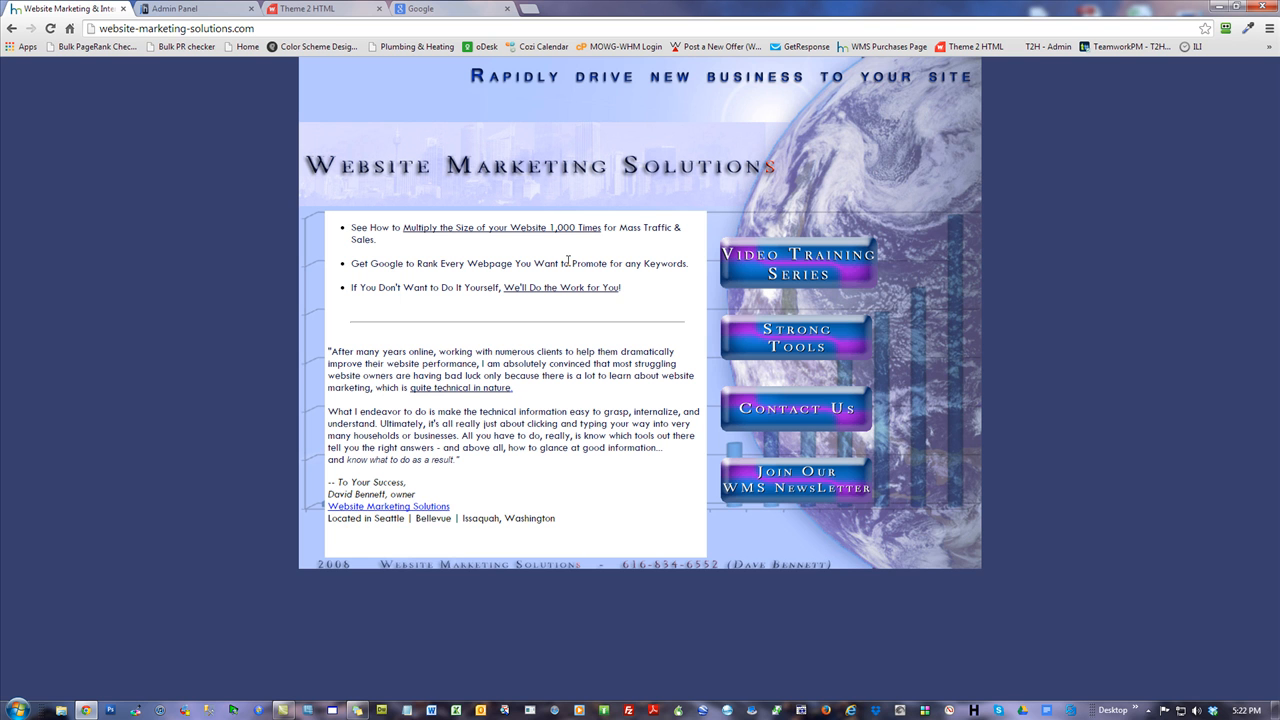
Copy the home page address into a blank Notepad note to highlight its domain, and discard the note unsaved
{"action": "left_click", "coordinate": [257, 25]}
{"action": "key", "text": "ctrl+c"}
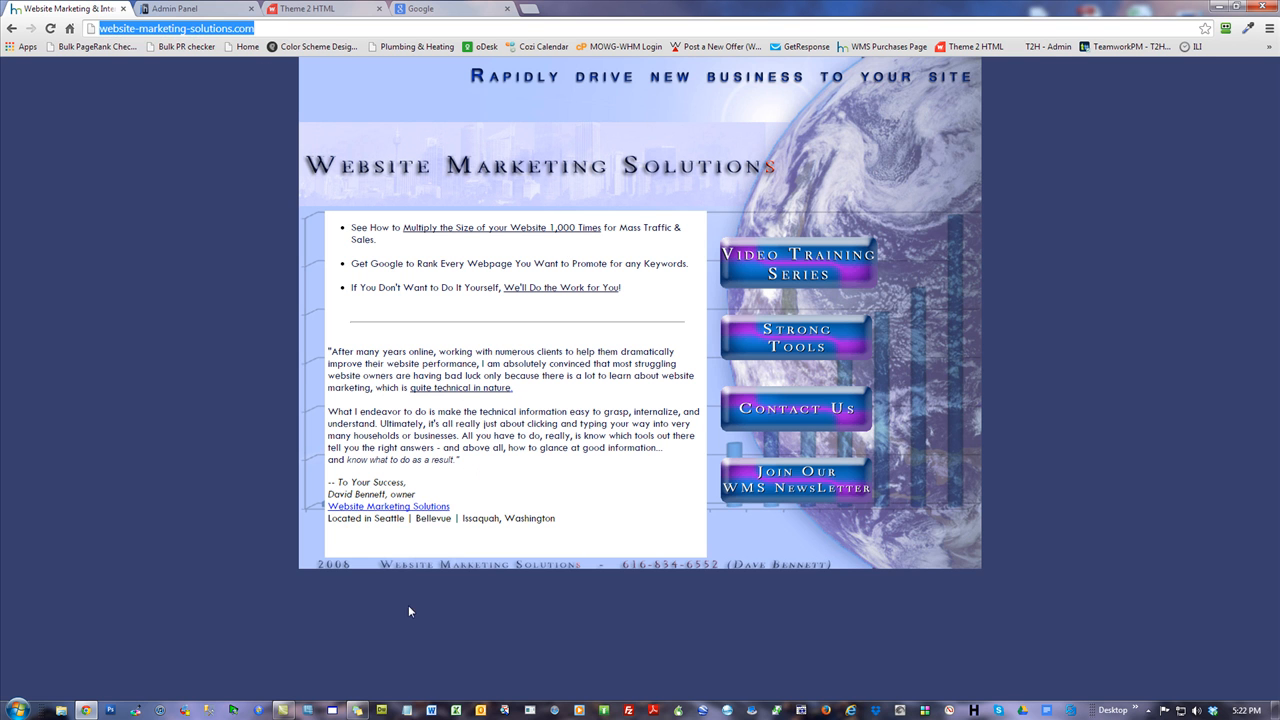
{"action": "left_click", "coordinate": [407, 710]}
{"action": "key", "text": "ctrl+v"}
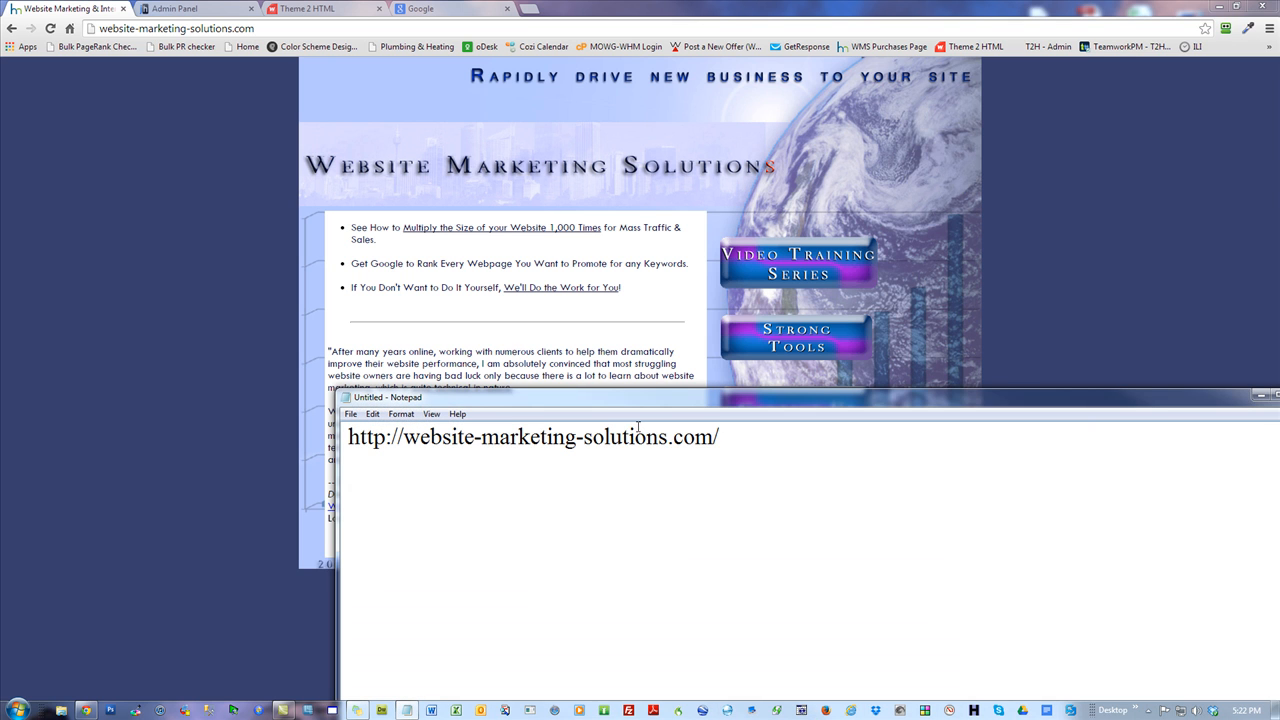
{"action": "key", "text": "BackSpace"}
{"action": "left_click_drag", "start_coordinate": [726, 443], "coordinate": [403, 437]}
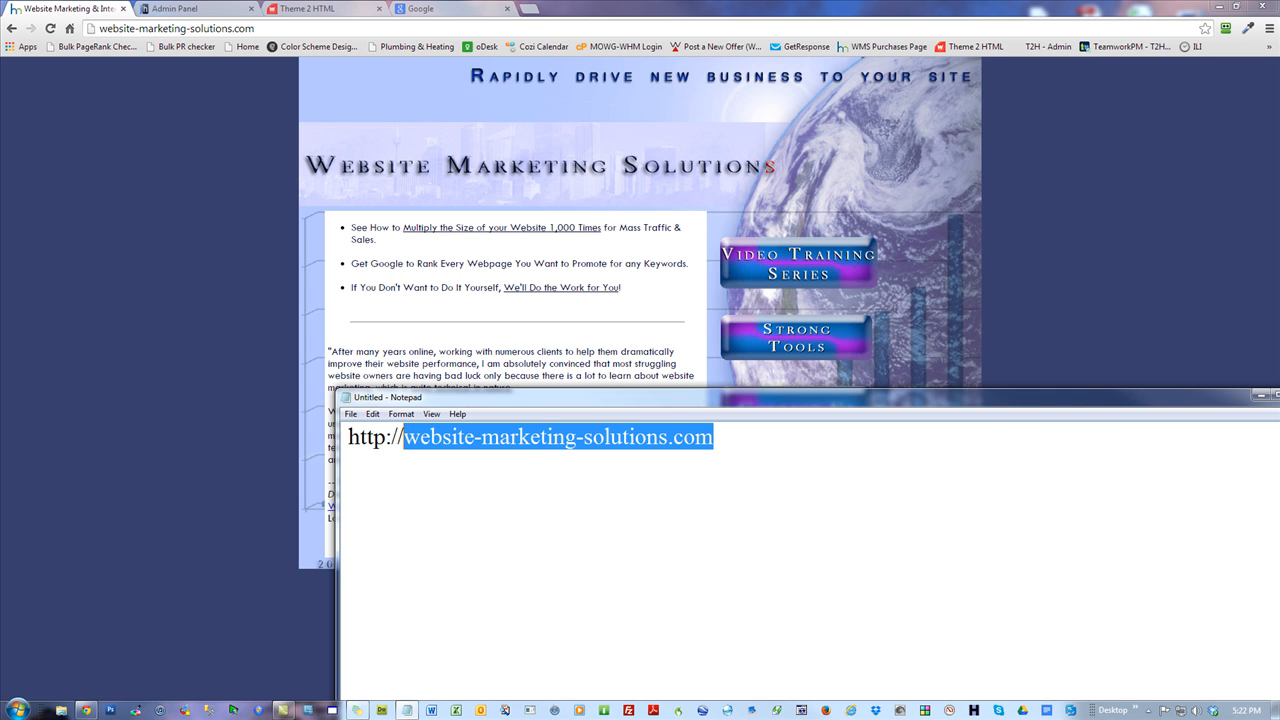
{"action": "key", "text": "alt+F4"}
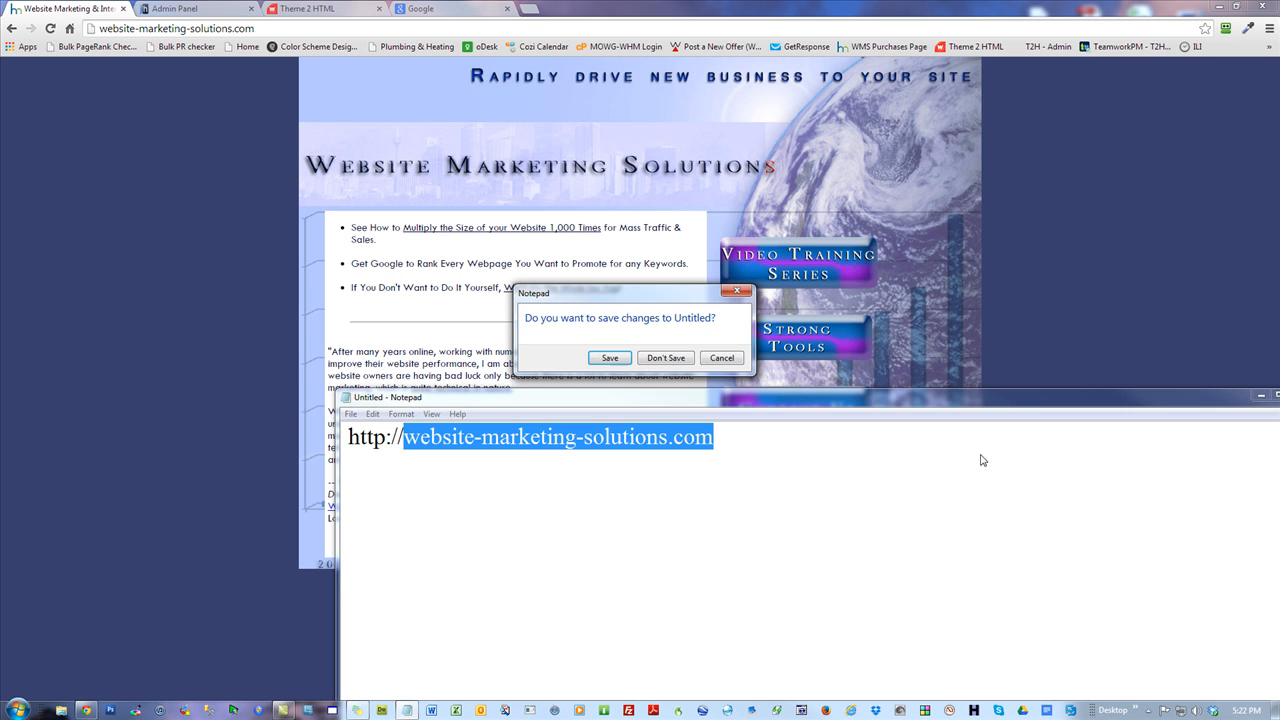
{"action": "left_click", "coordinate": [665, 357]}
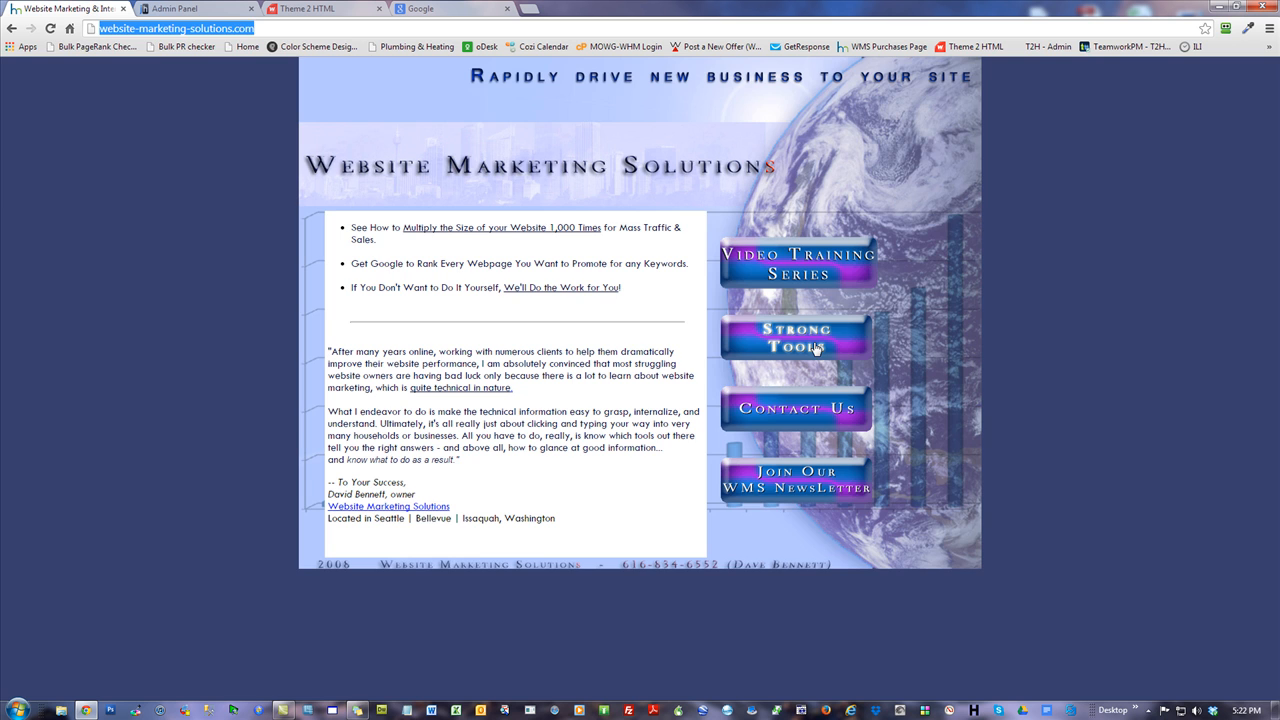
Open the Strong Tools page of the site and highlight the List Cleaner early bird price
{"action": "left_click", "coordinate": [812, 347]}
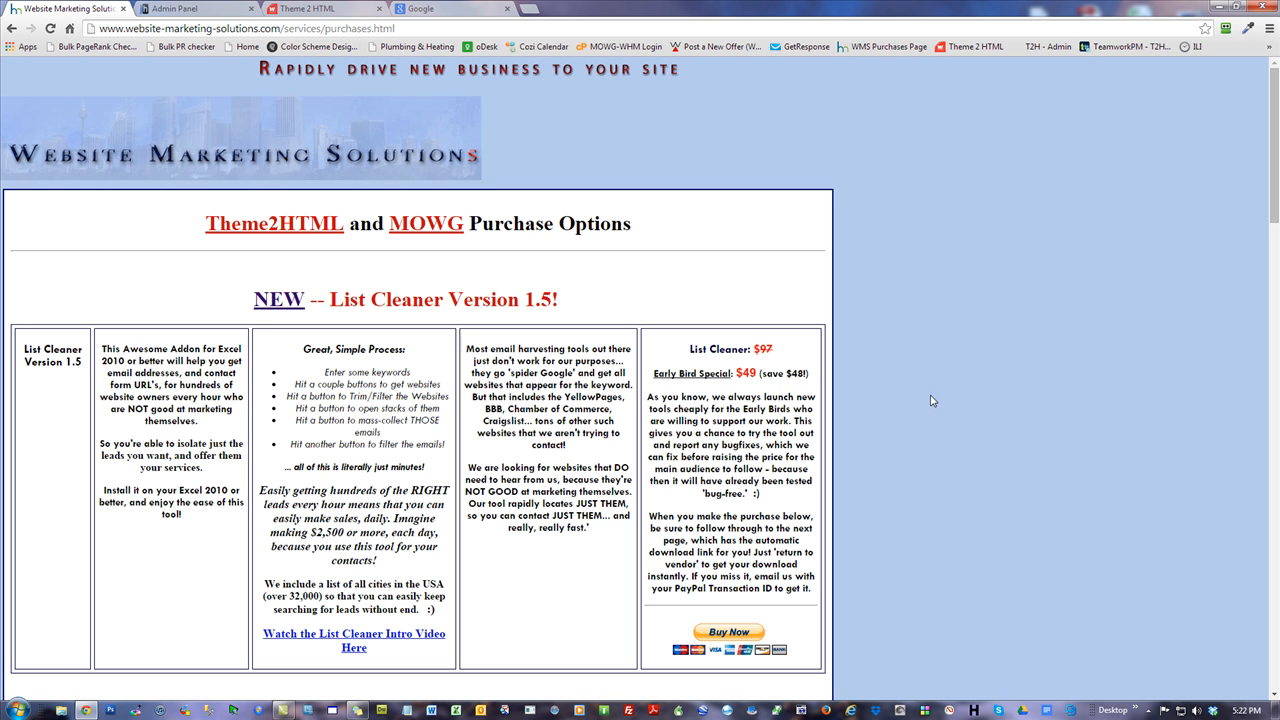
{"action": "left_click_drag", "start_coordinate": [757, 375], "coordinate": [737, 376]}
{"action": "left_click", "coordinate": [801, 377]}
Review the T2H-PL production service offer and highlight its Full-Scale Theme2HTML Website & Admin Panel heading
{"action": "scroll", "coordinate": [907, 390], "scroll_direction": "down", "scroll_amount": 7}
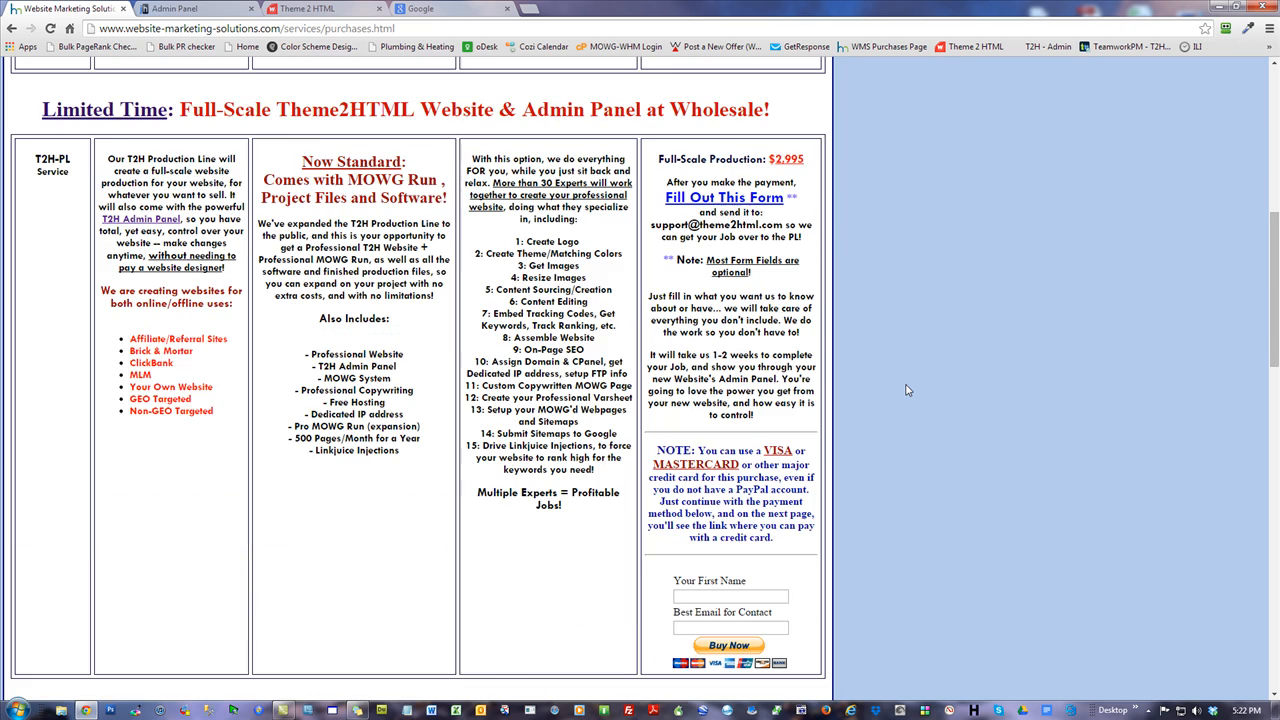
{"action": "scroll", "coordinate": [907, 390], "scroll_direction": "down", "scroll_amount": 4}
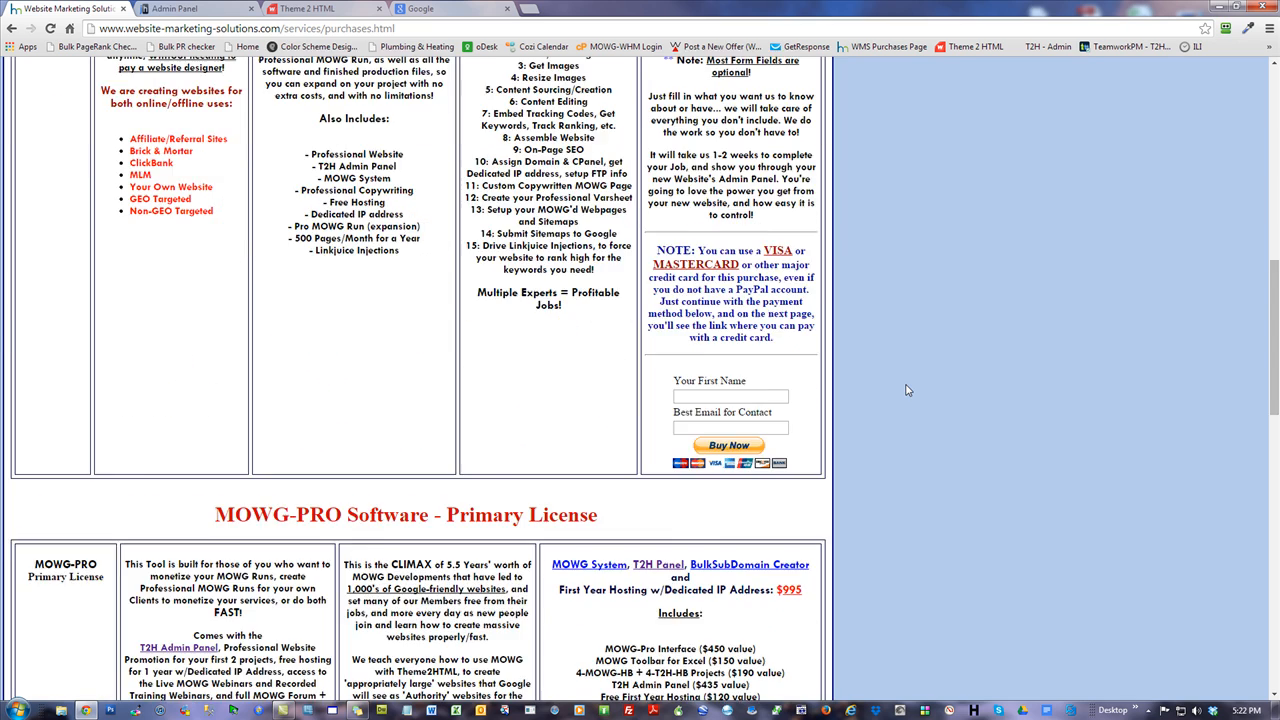
{"action": "scroll", "coordinate": [907, 390], "scroll_direction": "up", "scroll_amount": 2}
{"action": "scroll", "coordinate": [907, 390], "scroll_direction": "up", "scroll_amount": 4}
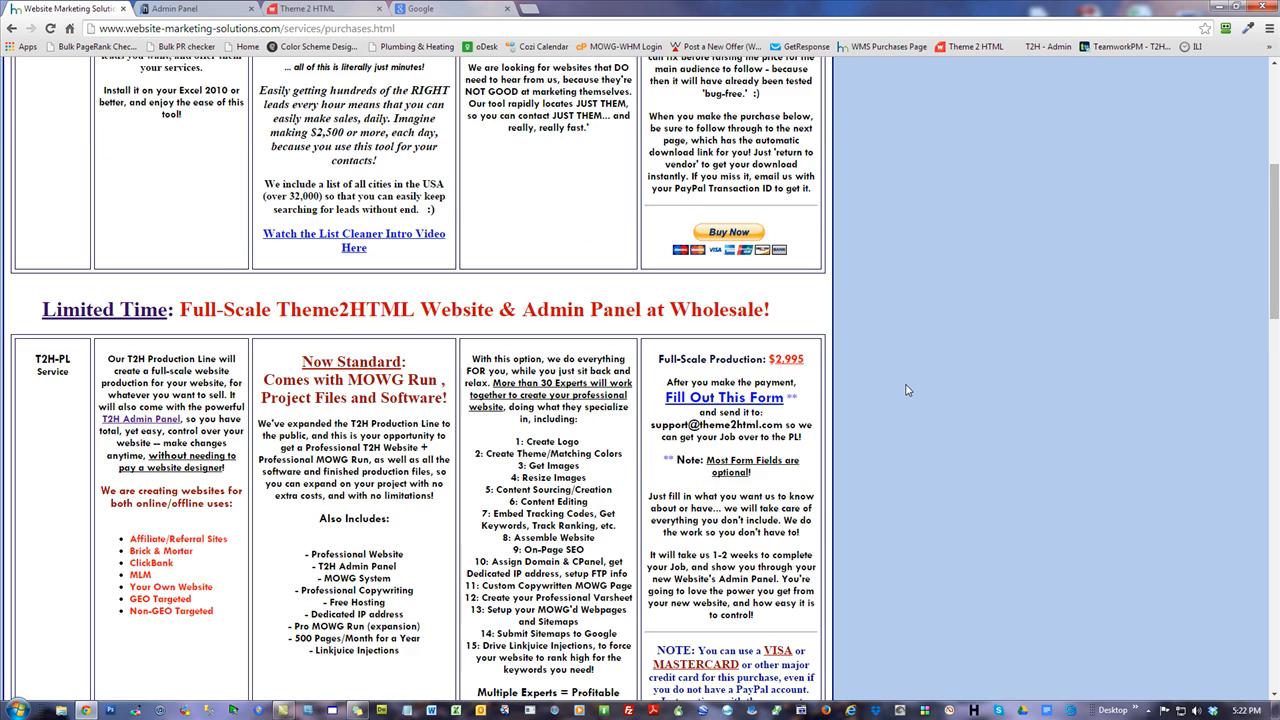
{"action": "left_click_drag", "start_coordinate": [256, 311], "coordinate": [790, 325]}
{"action": "left_click", "coordinate": [1028, 309]}
Compare the Full-Scale Theme2HTML offer with the MOWG-PRO Software Primary License package
{"action": "scroll", "coordinate": [1035, 378], "scroll_direction": "down", "scroll_amount": 6}
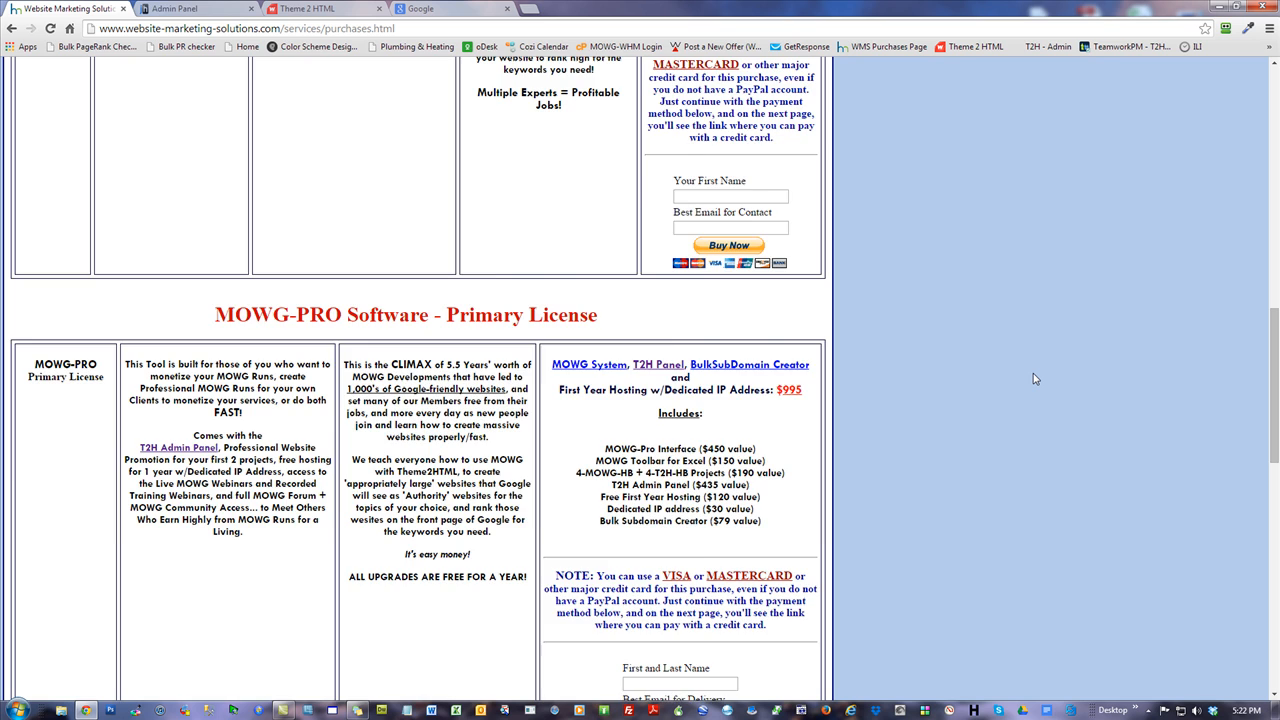
{"action": "scroll", "coordinate": [1035, 378], "scroll_direction": "up", "scroll_amount": 2}
{"action": "scroll", "coordinate": [1035, 378], "scroll_direction": "up", "scroll_amount": 4}
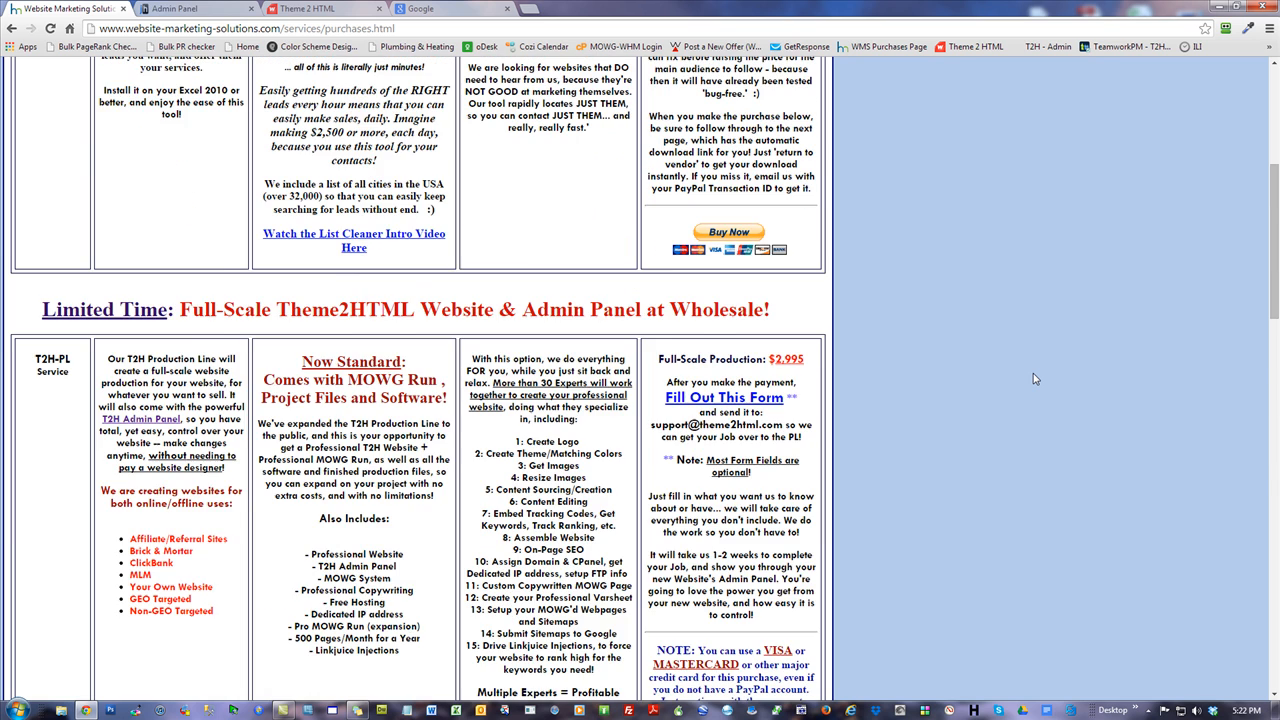
{"action": "scroll", "coordinate": [1035, 378], "scroll_direction": "down", "scroll_amount": 6}
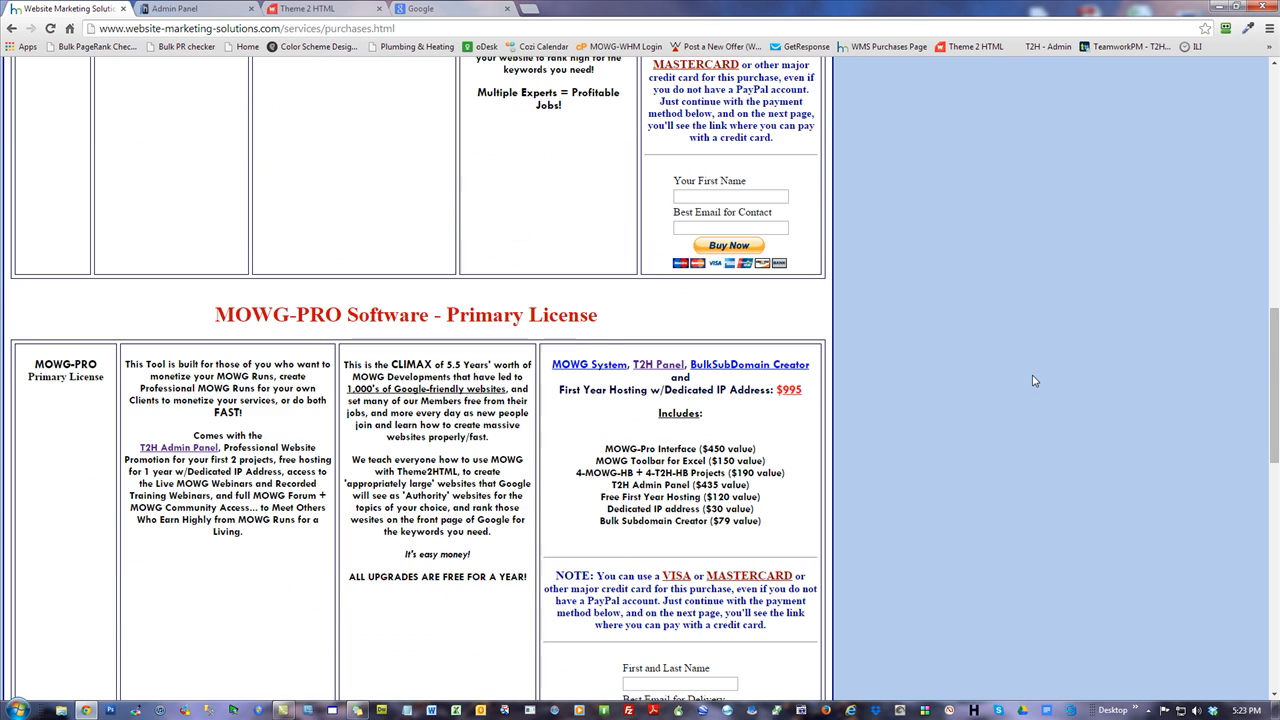
{"action": "scroll", "coordinate": [1035, 380], "scroll_direction": "down", "scroll_amount": 2}
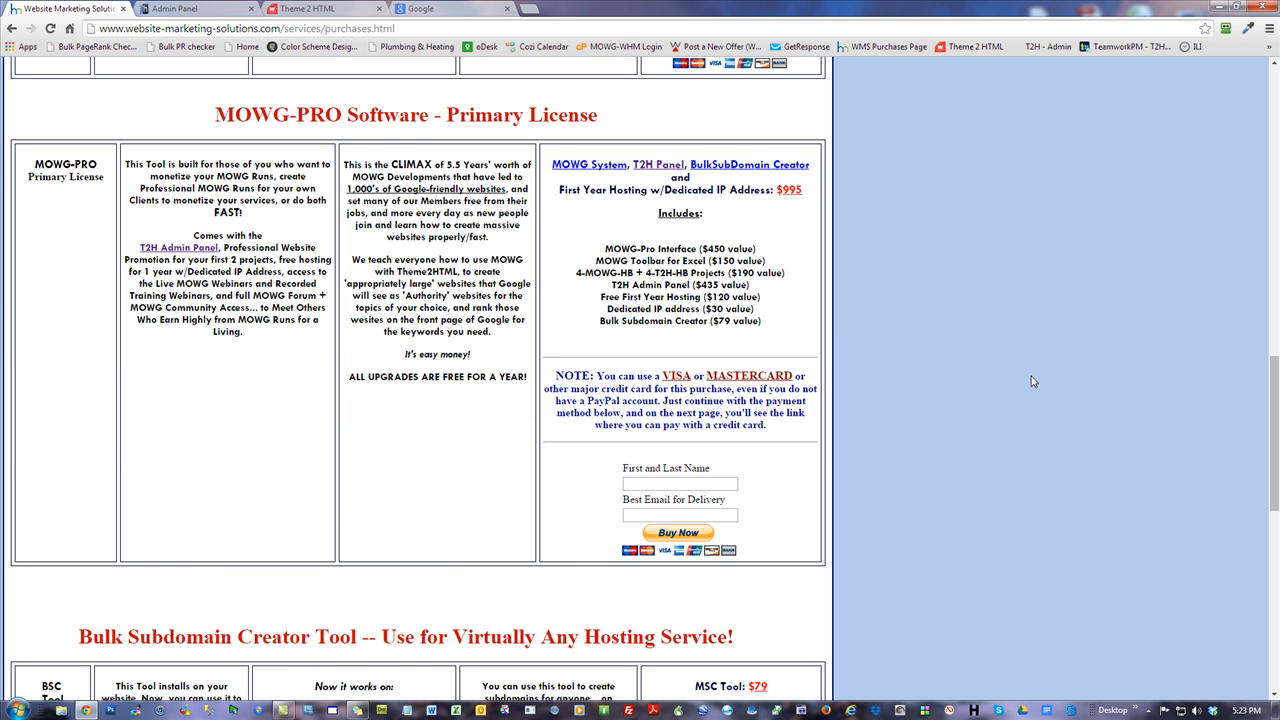
{"action": "scroll", "coordinate": [1033, 381], "scroll_direction": "down", "scroll_amount": 2}
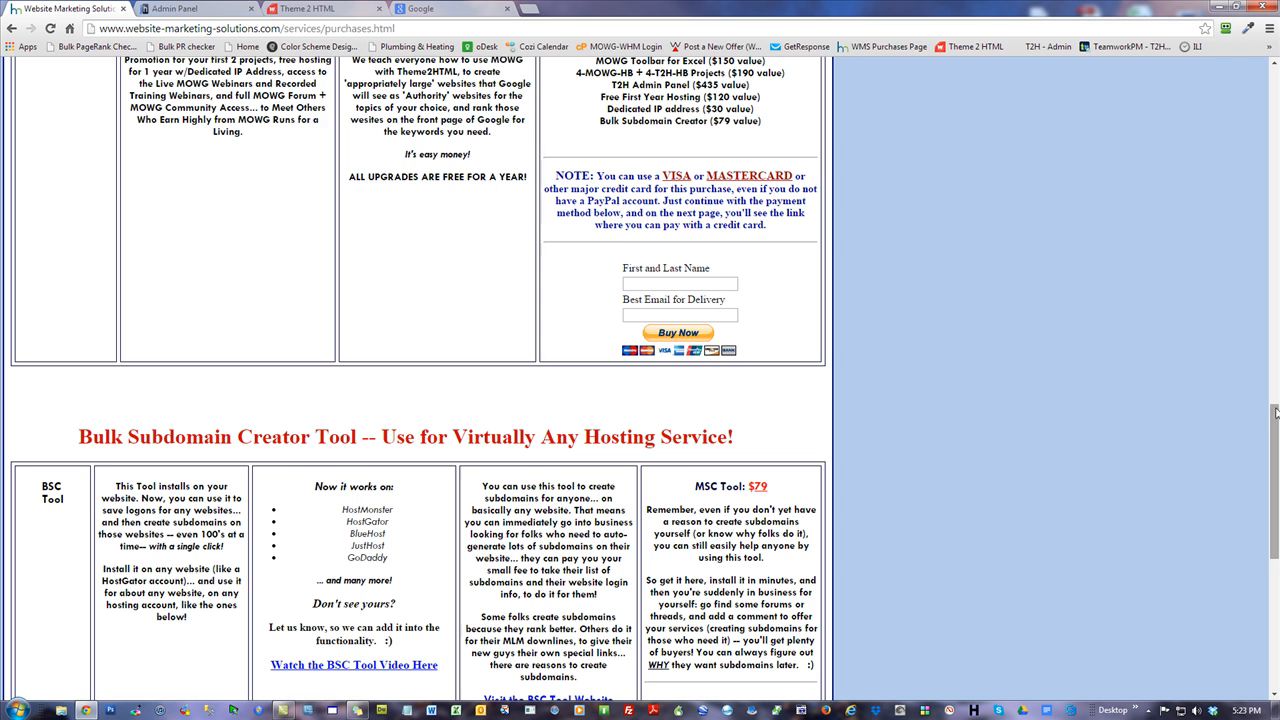
Review the Bulk Subdomain Creator Tool and PRPS Tool offers, highlighting the key words in their headings
{"action": "left_click_drag", "start_coordinate": [1275, 415], "coordinate": [1267, 476]}
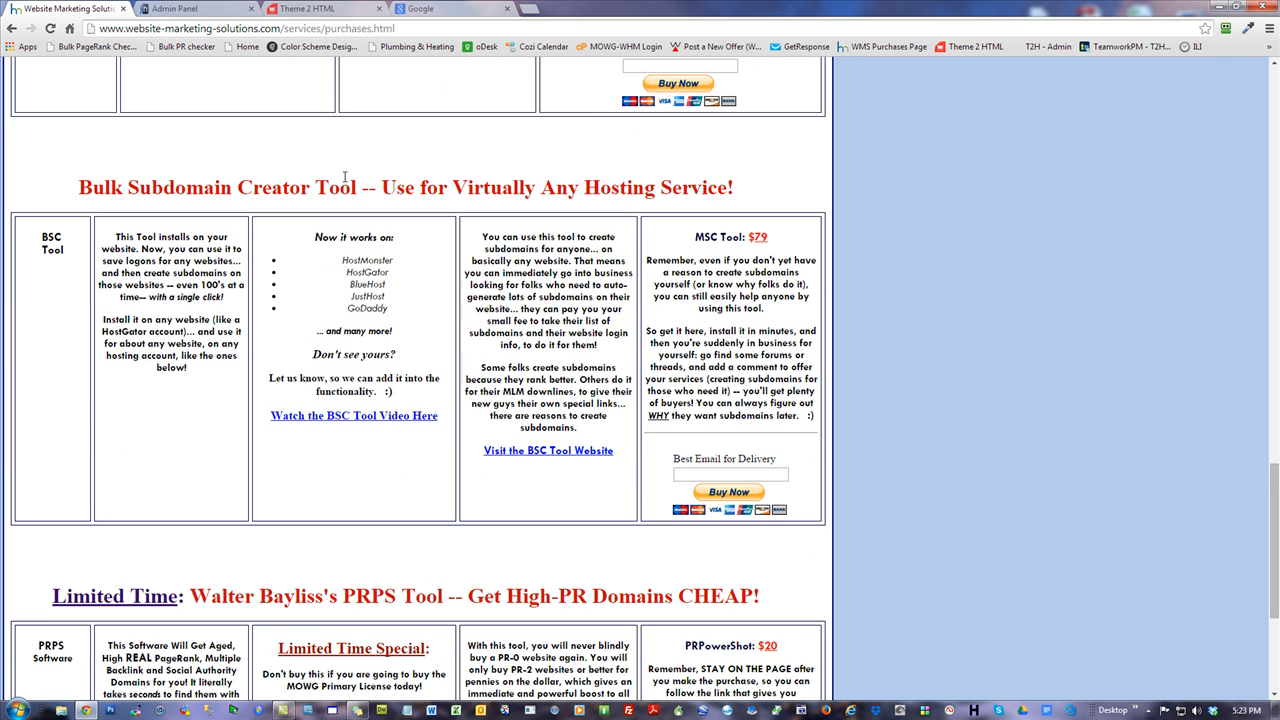
{"action": "left_click_drag", "start_coordinate": [362, 187], "coordinate": [80, 187]}
{"action": "left_click", "coordinate": [982, 268]}
{"action": "scroll", "coordinate": [789, 318], "scroll_direction": "down", "scroll_amount": 2}
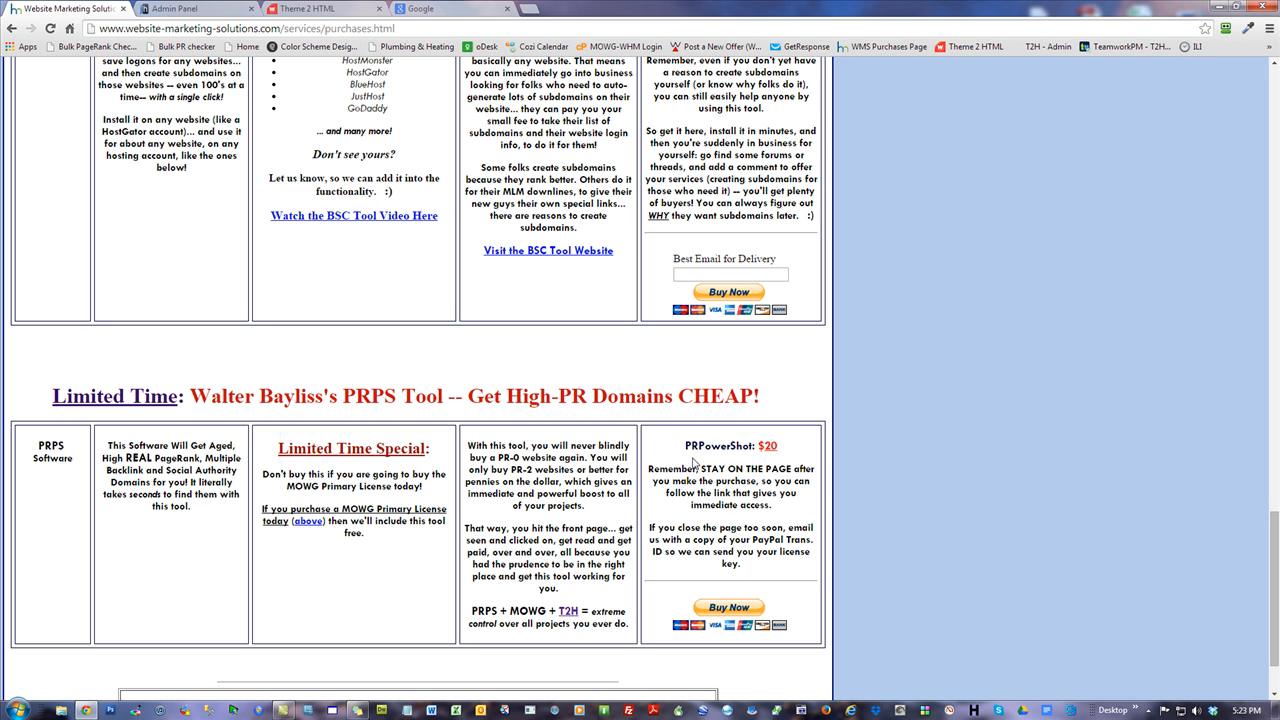
{"action": "left_click_drag", "start_coordinate": [783, 404], "coordinate": [466, 396]}
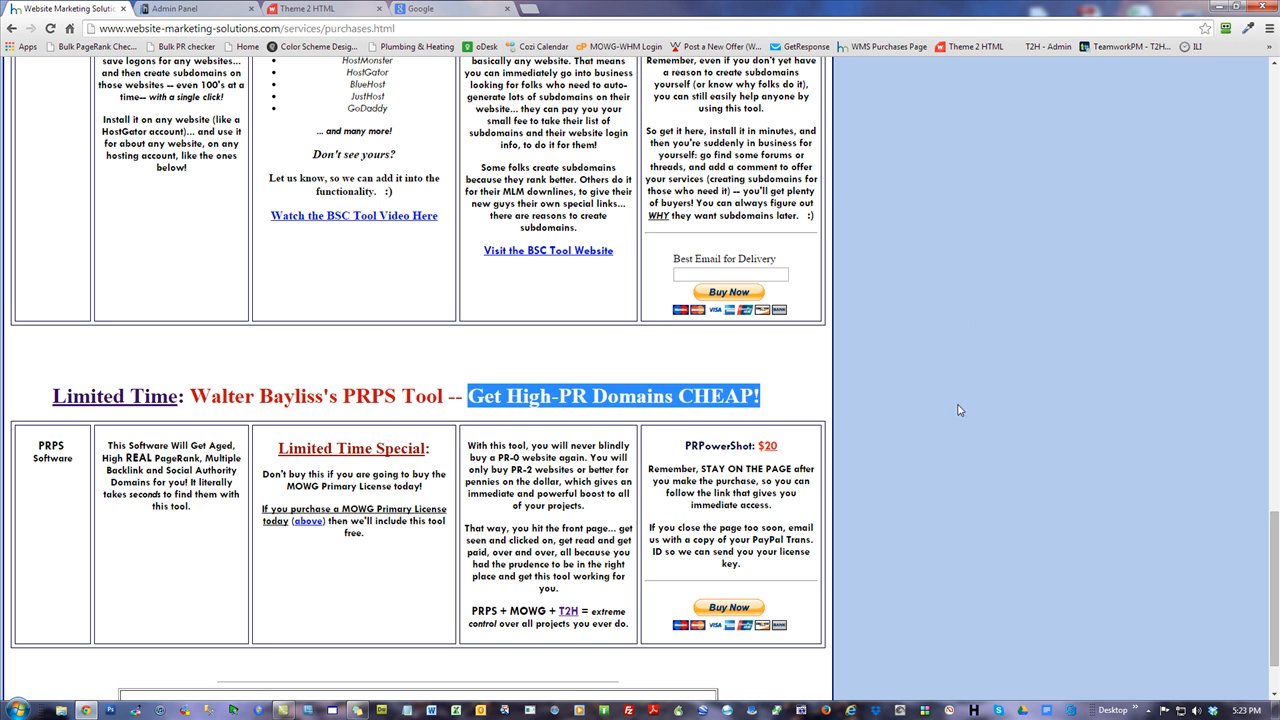
{"action": "left_click", "coordinate": [1008, 378]}
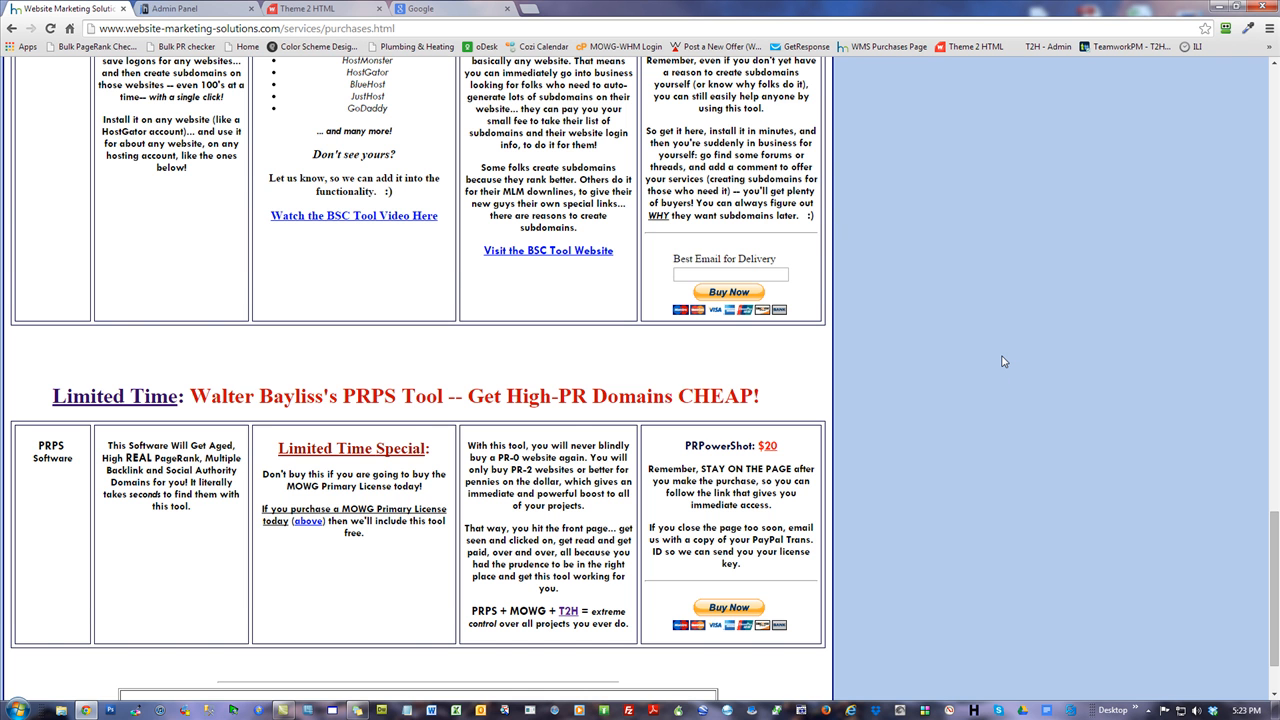
{"action": "scroll", "coordinate": [1004, 361], "scroll_direction": "up", "scroll_amount": 20}
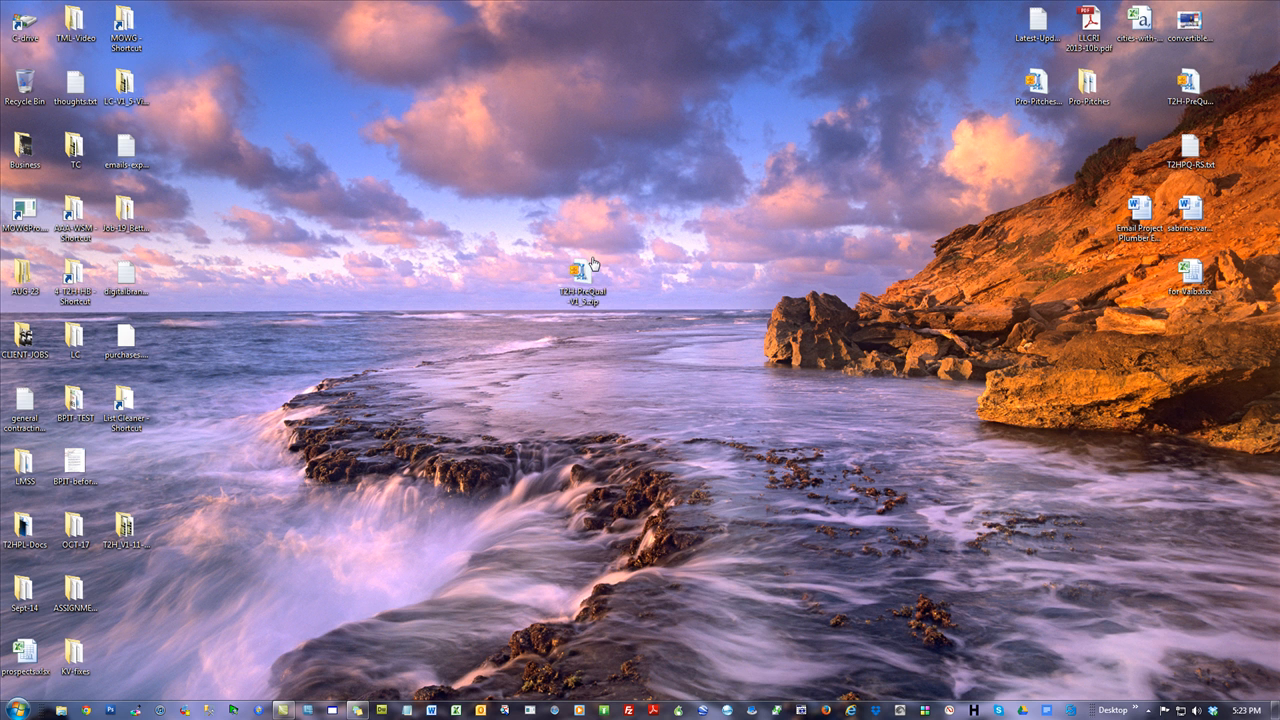
{"action": "right_click", "coordinate": [585, 276]}
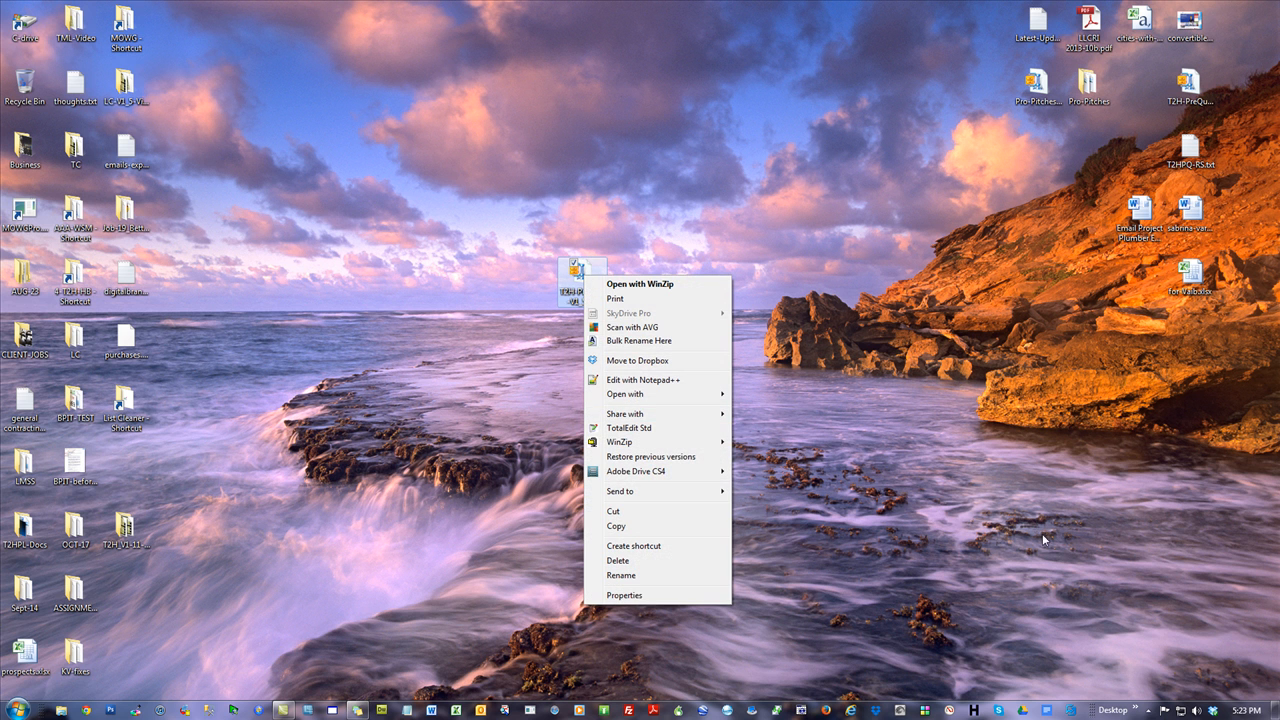
{"action": "left_click", "coordinate": [667, 459]}
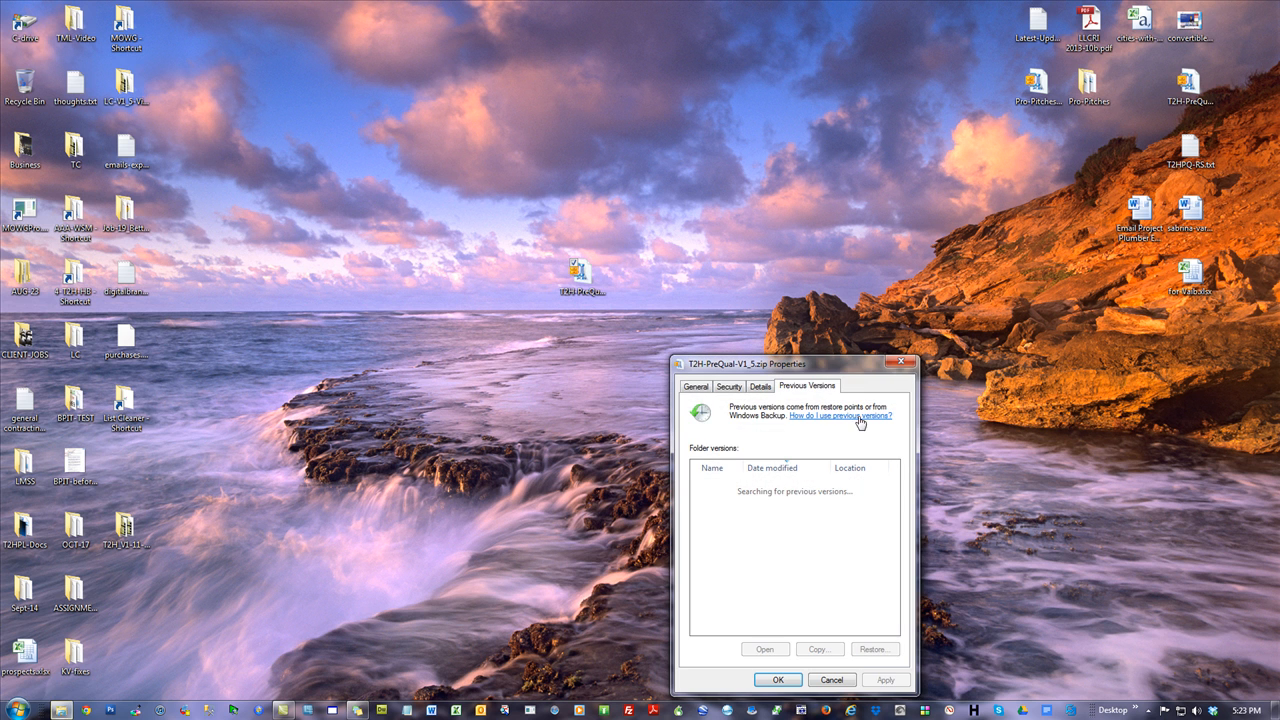
{"action": "left_click", "coordinate": [837, 682]}
Extract T2H-PreQual-V1_5.zip onto the desktop with WinZip and move the extracted folder to an open area near the centre of the desktop
{"action": "right_click", "coordinate": [588, 270]}
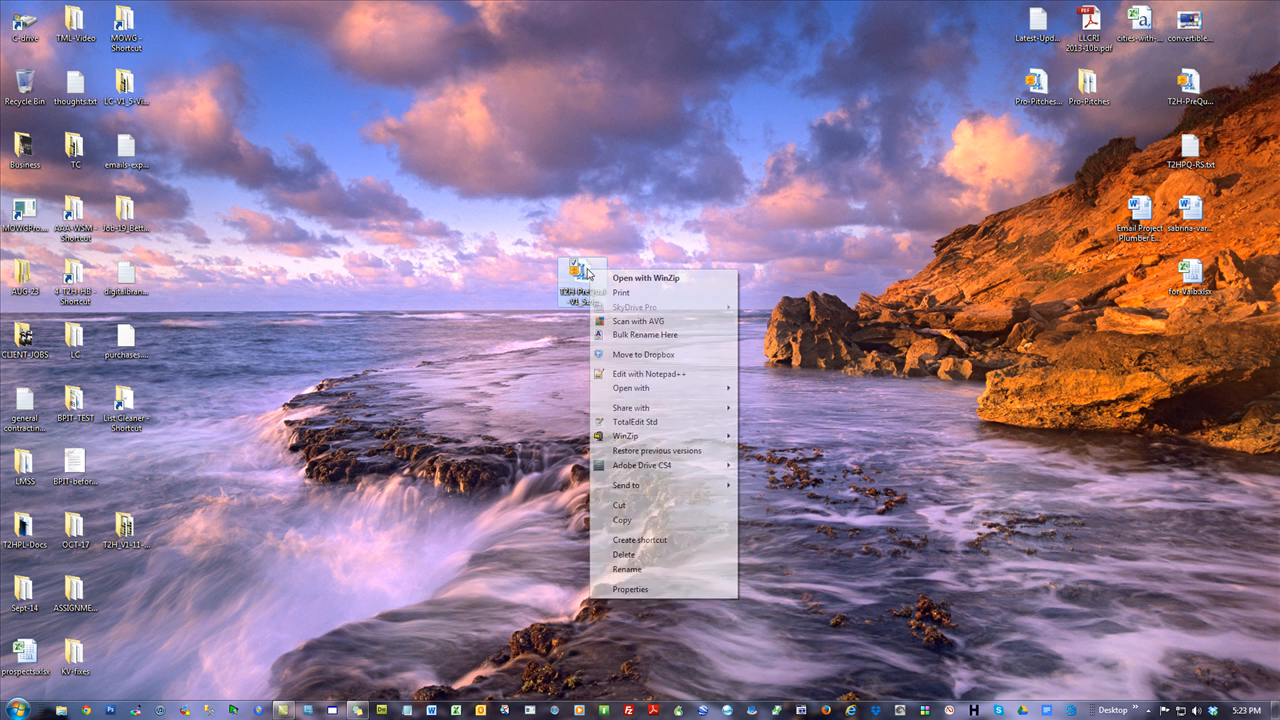
{"action": "mouse_move", "coordinate": [666, 441]}
{"action": "left_click", "coordinate": [768, 449]}
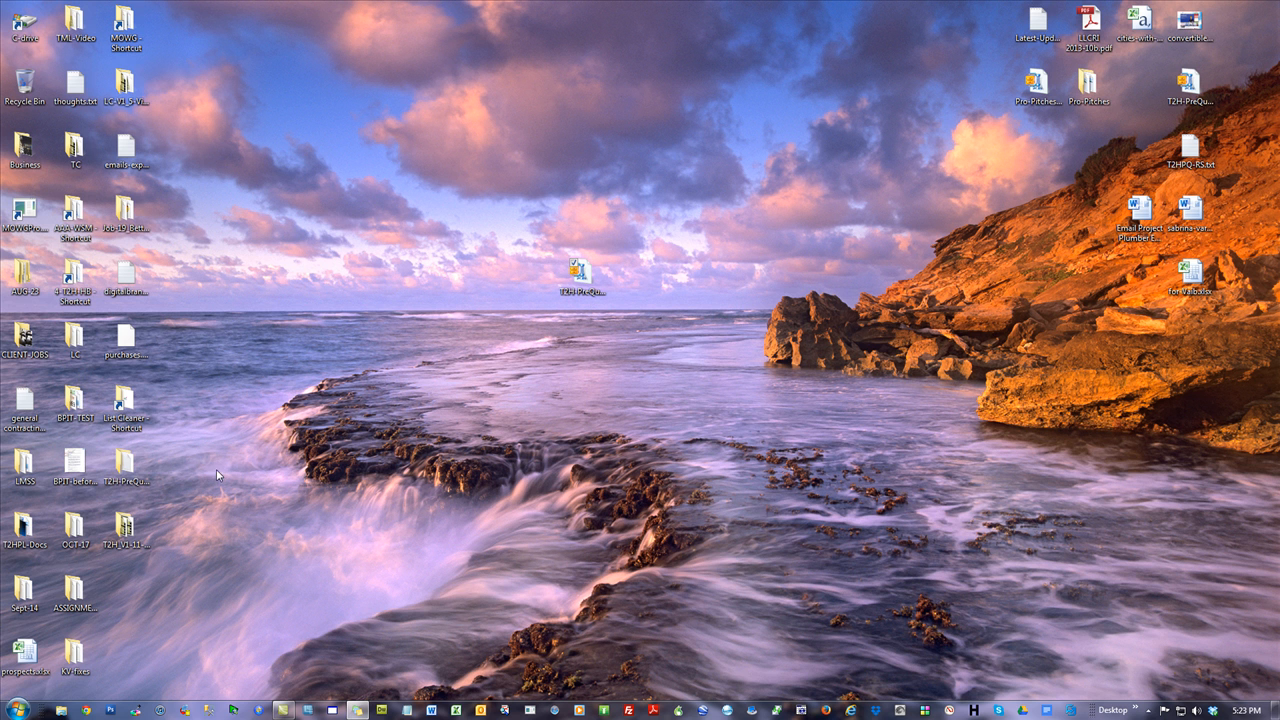
{"action": "left_click_drag", "start_coordinate": [130, 472], "coordinate": [636, 404]}
Try to delete the T2H-PreQual-V1_5.zip archive from the desktop
{"action": "left_click", "coordinate": [580, 276]}
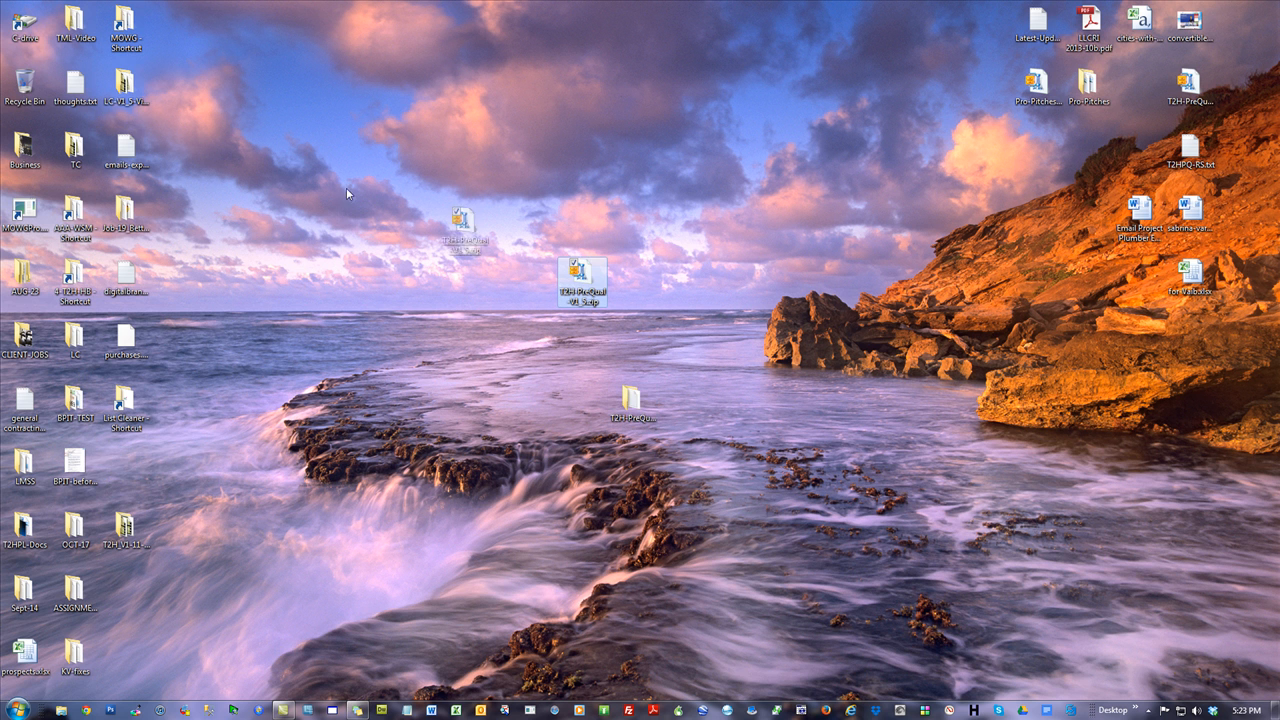
{"action": "key", "text": "Delete"}
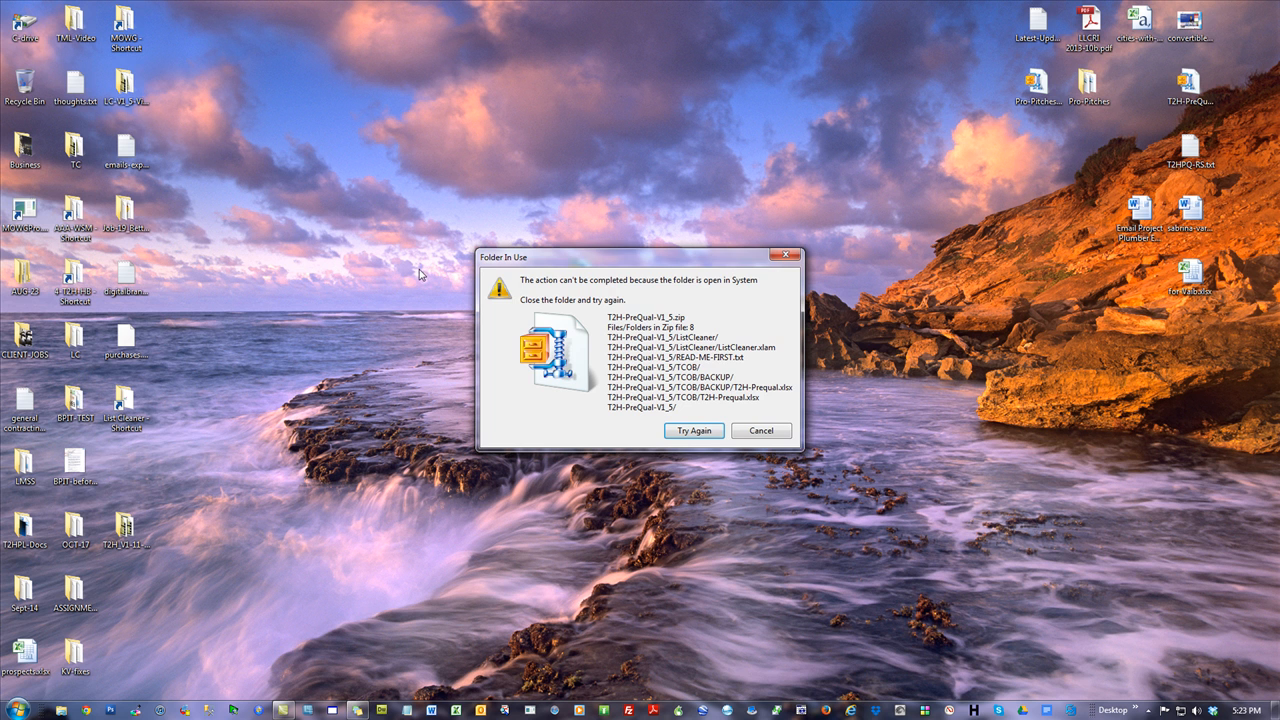
{"action": "left_click", "coordinate": [756, 432]}
Move the archive beside the desktop's other zip files and open READ-ME-FIRST.txt from the extracted T2H-PreQual-V1_5 folder
{"action": "left_click_drag", "start_coordinate": [580, 276], "coordinate": [1138, 88]}
{"action": "double_click", "coordinate": [631, 400]}
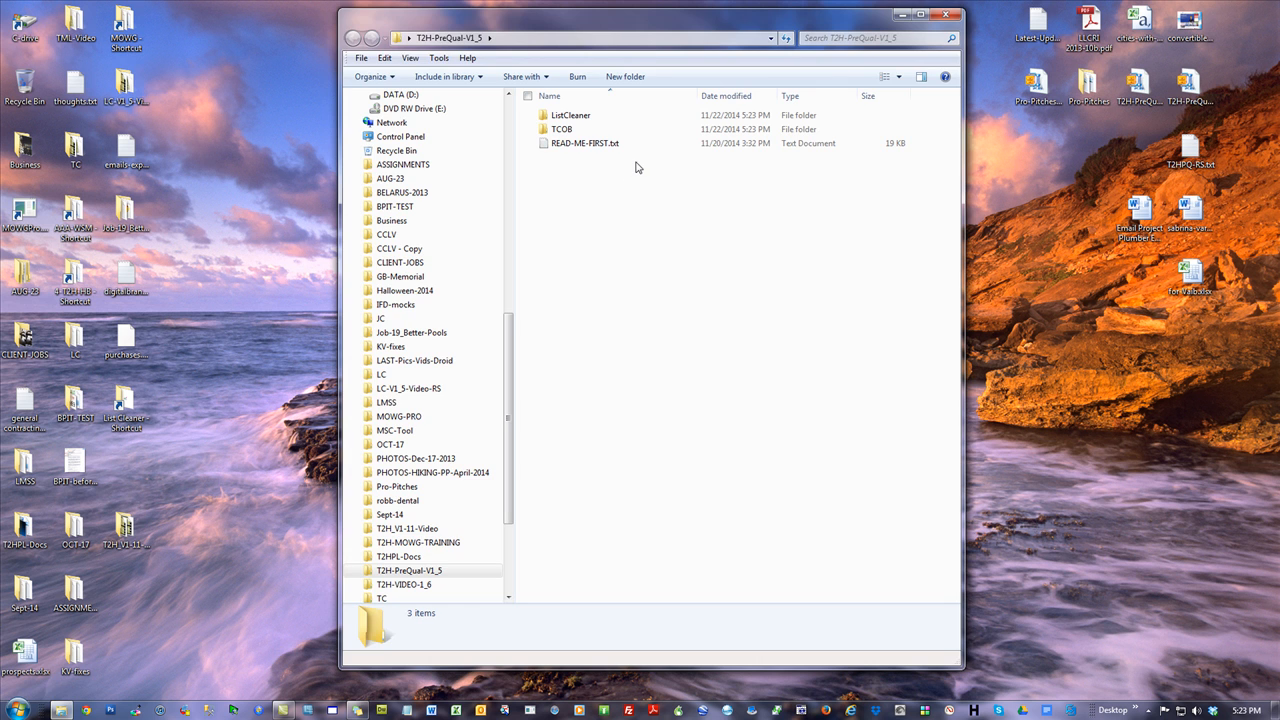
{"action": "left_click_drag", "start_coordinate": [640, 28], "coordinate": [530, 32]}
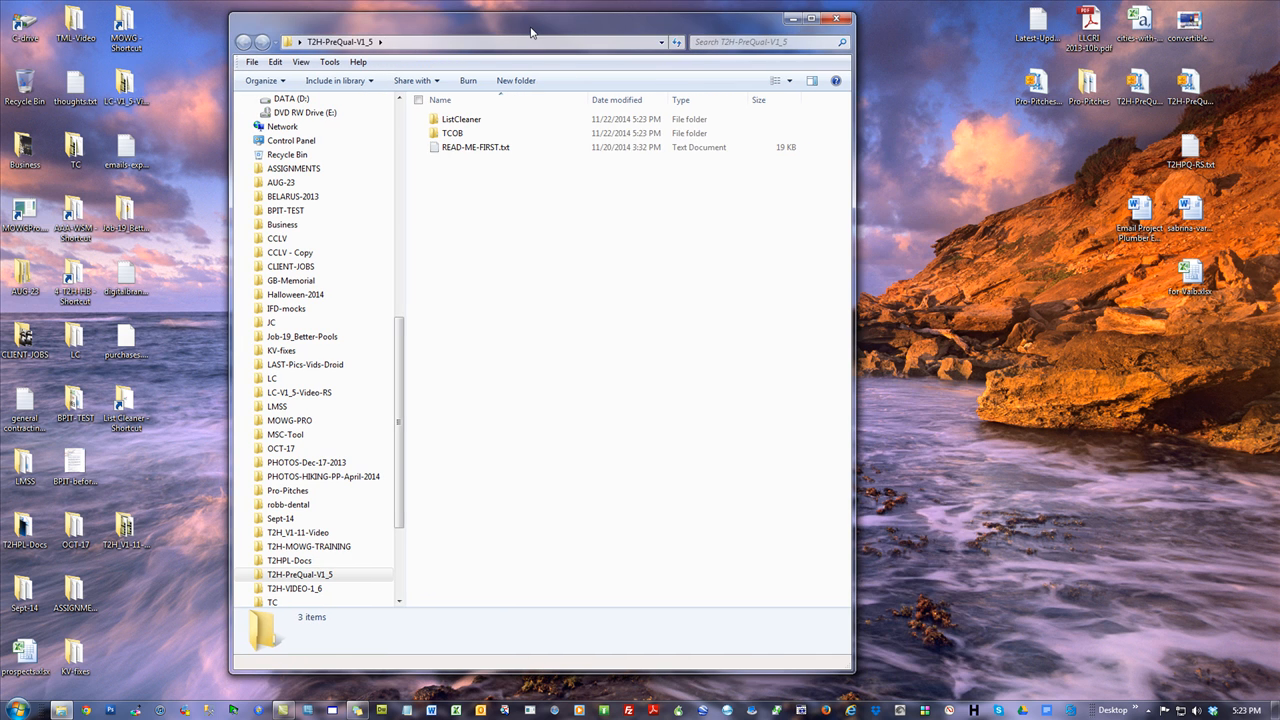
{"action": "double_click", "coordinate": [453, 150]}
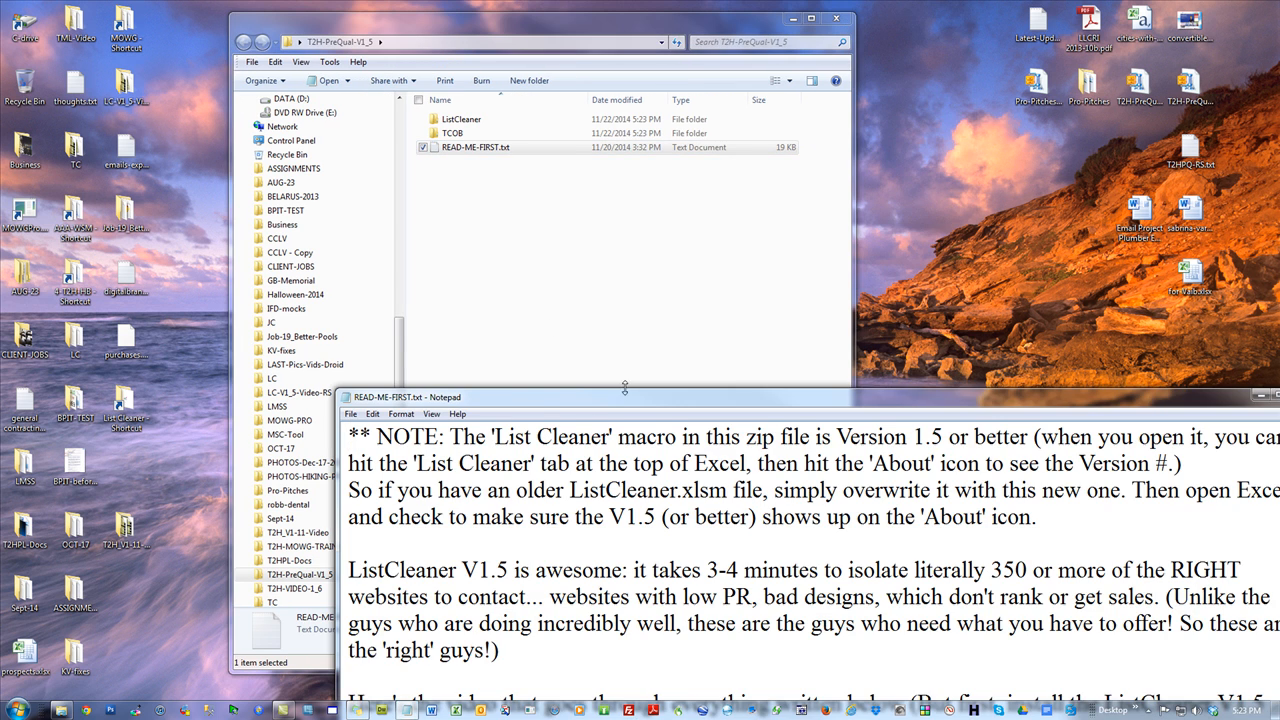
Copy the Email Extractor add-on link from READ-ME-FIRST.txt and open it in Firefox, positioning the browser window so the page shows fully
{"action": "scroll", "coordinate": [806, 322], "scroll_direction": "down", "scroll_amount": 3}
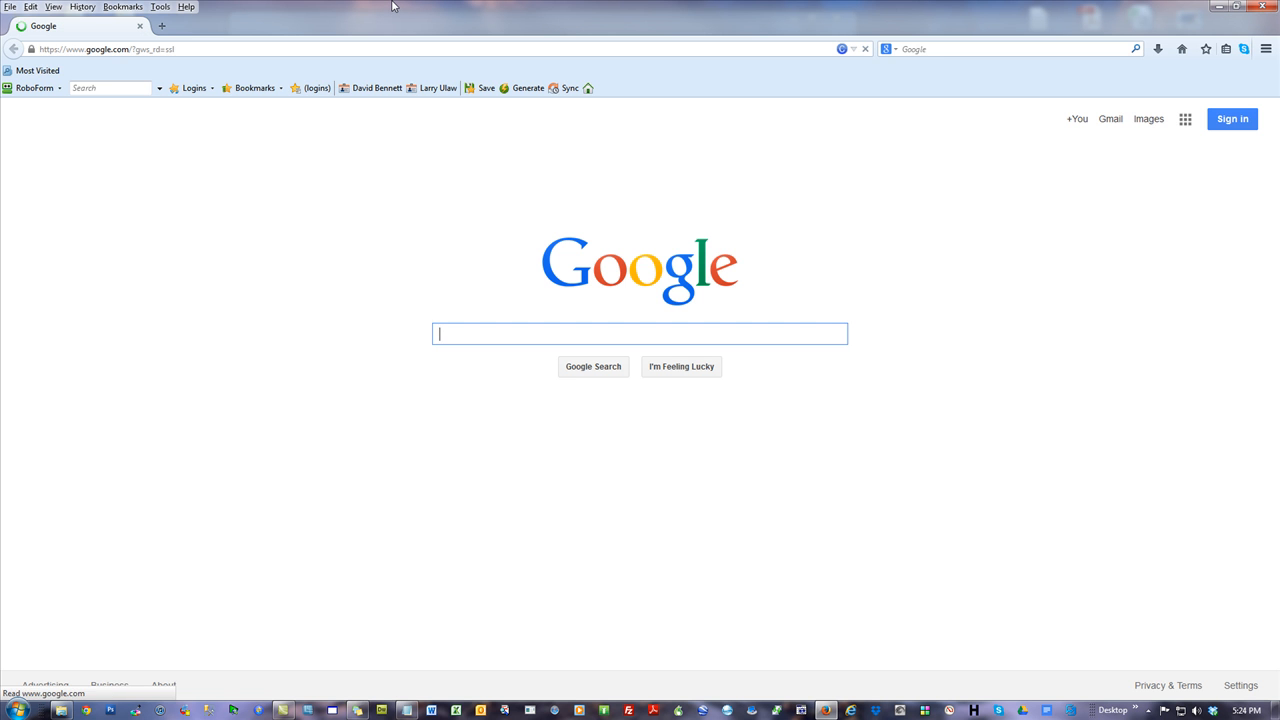
{"action": "left_click_drag", "start_coordinate": [392, 6], "coordinate": [957, 312]}
{"action": "left_click", "coordinate": [269, 458]}
{"action": "left_click_drag", "start_coordinate": [906, 404], "coordinate": [208, 404]}
{"action": "key", "text": "ctrl+c"}
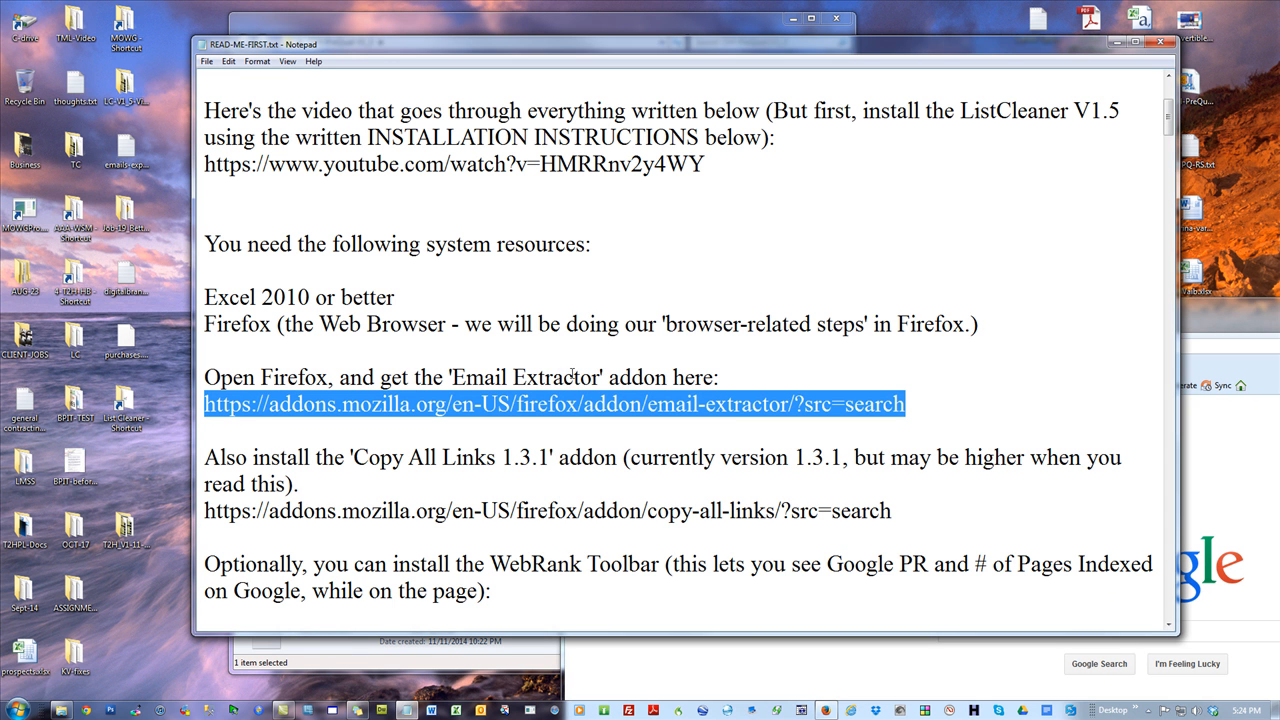
{"action": "left_click", "coordinate": [1205, 430]}
{"action": "left_click", "coordinate": [858, 345]}
{"action": "key", "text": "ctrl+v"}
{"action": "key", "text": "Return"}
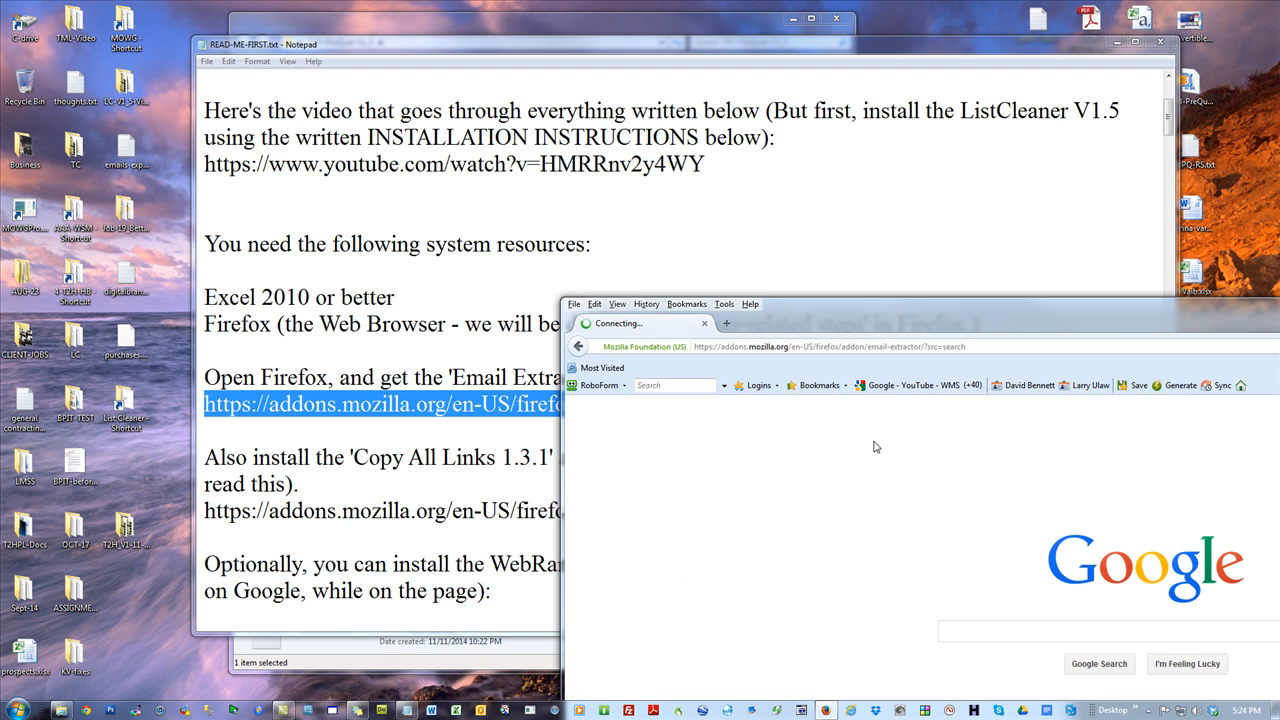
{"action": "left_click_drag", "start_coordinate": [903, 319], "coordinate": [455, 101]}
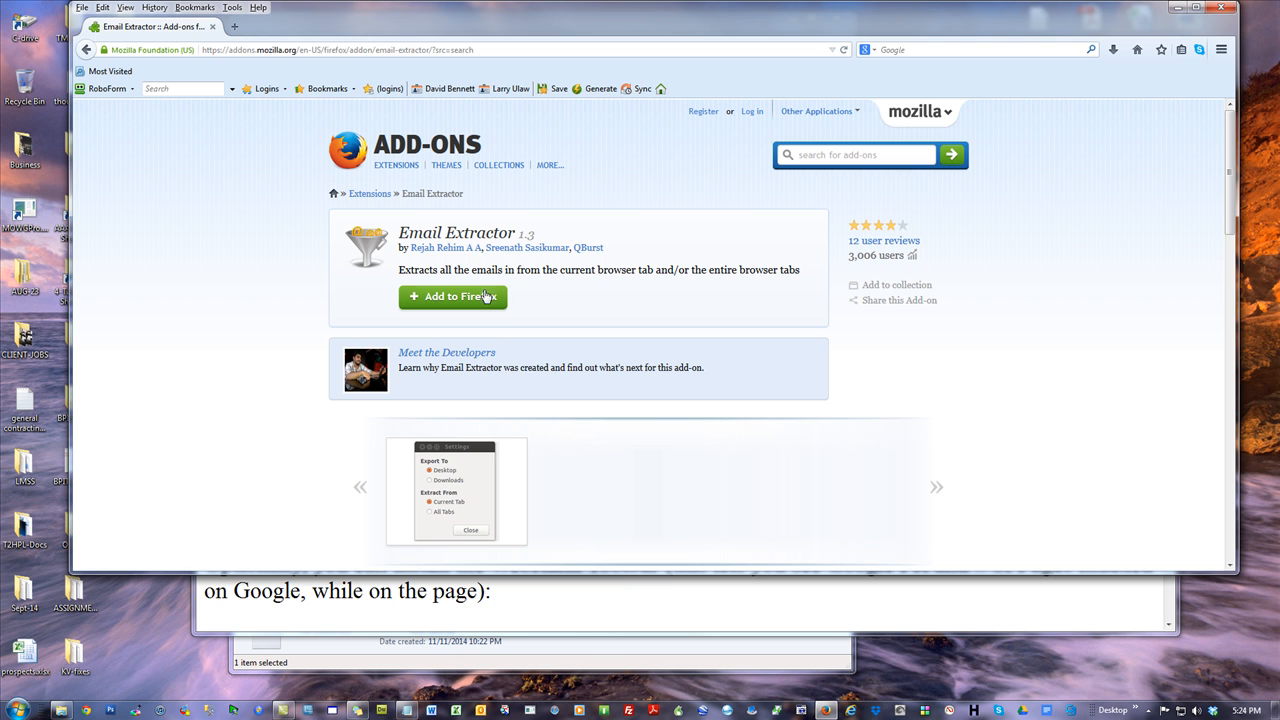
Install the Email Extractor add-on and restart Firefox
{"action": "left_click", "coordinate": [455, 296]}
{"action": "left_click", "coordinate": [290, 114]}
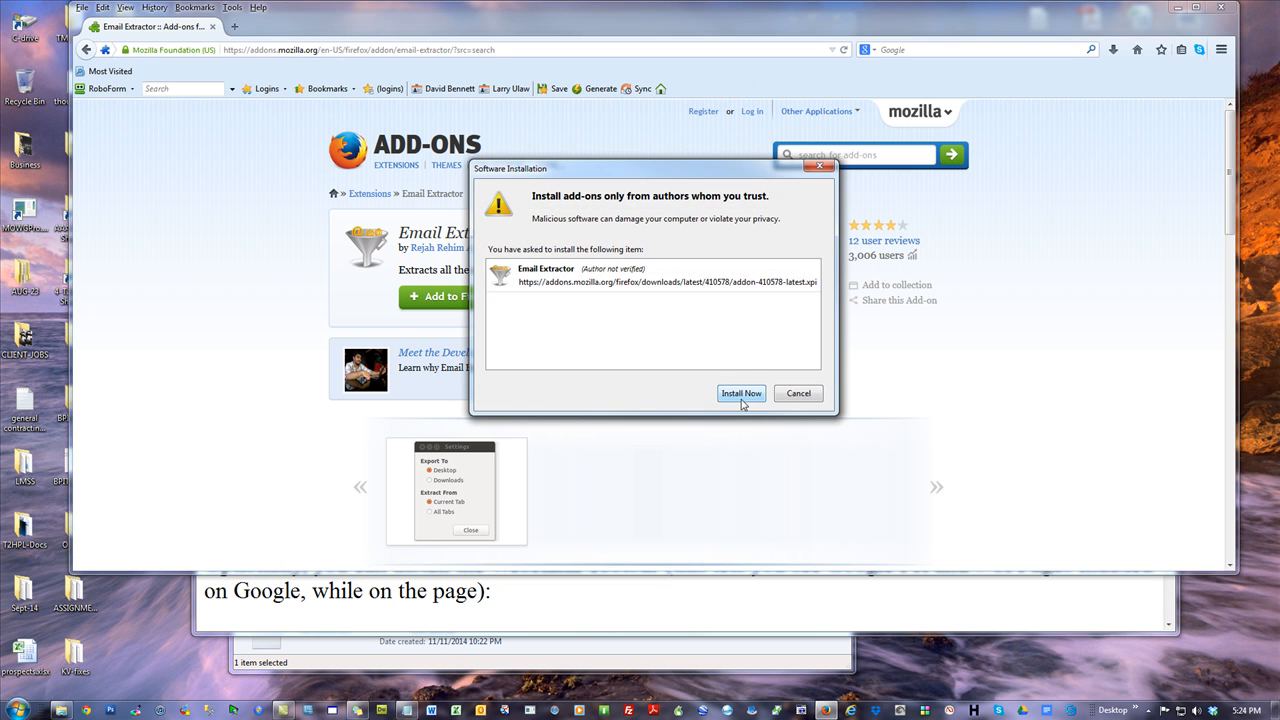
{"action": "left_click", "coordinate": [742, 394]}
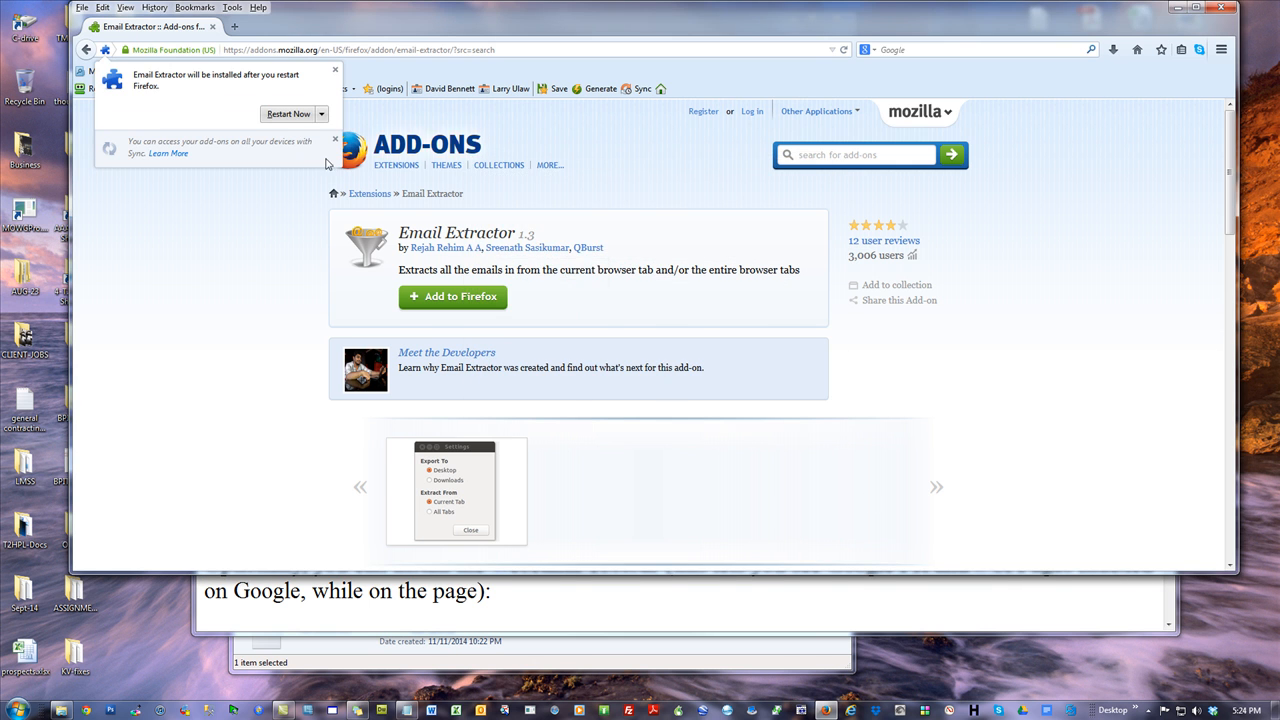
{"action": "left_click", "coordinate": [290, 114]}
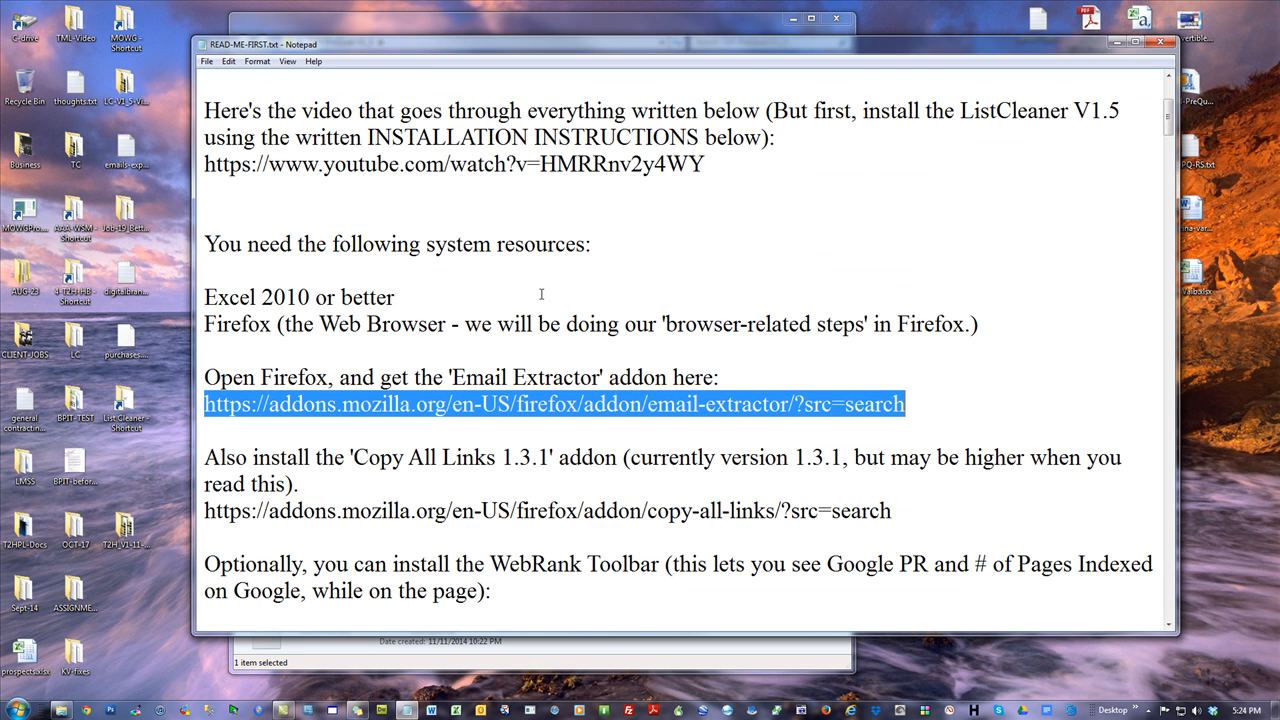
Copy the Copy All Links add-on link from READ-ME-FIRST.txt and open its page in Firefox
{"action": "left_click_drag", "start_coordinate": [891, 511], "coordinate": [204, 511]}
{"action": "key", "text": "ctrl+c"}
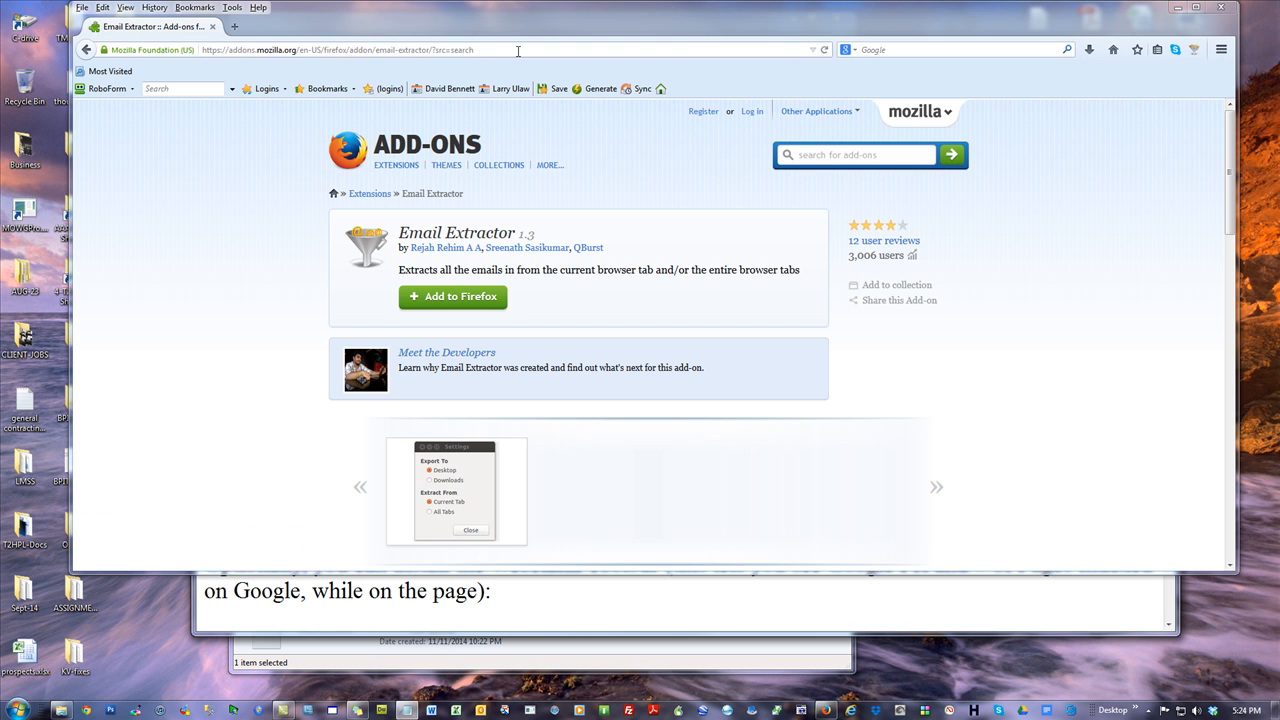
{"action": "left_click", "coordinate": [517, 50]}
{"action": "key", "text": "ctrl+v"}
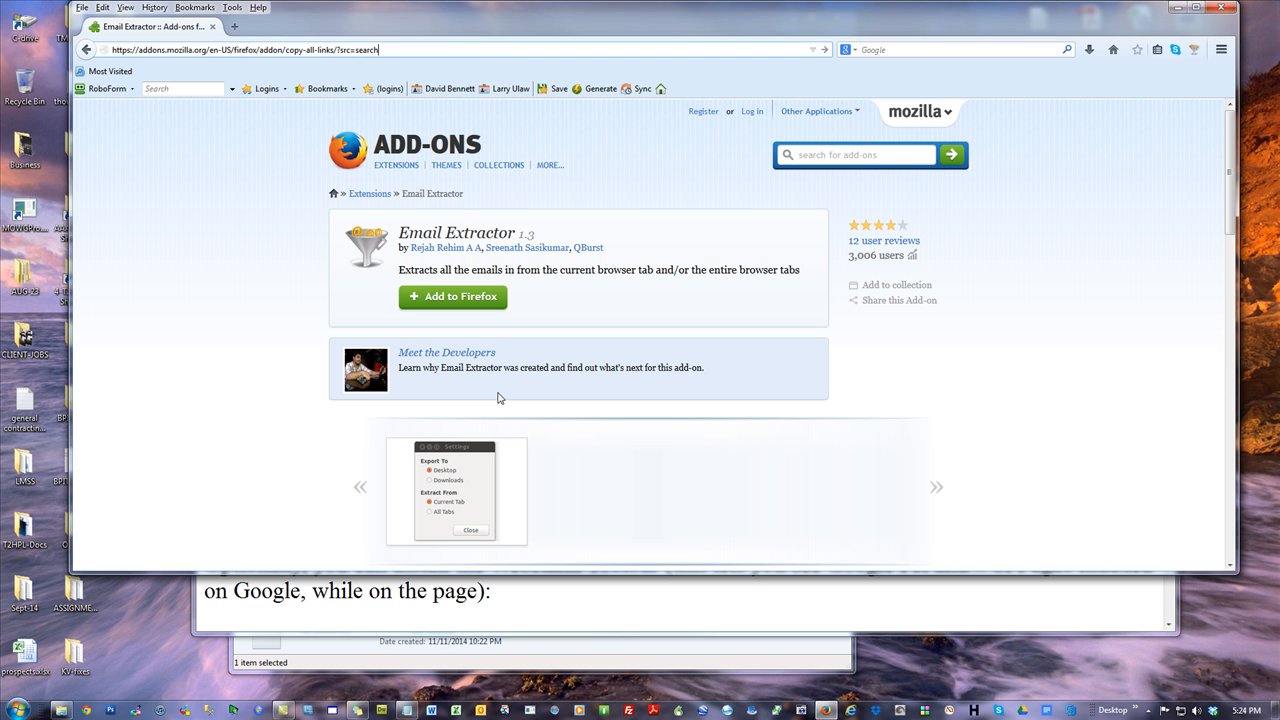
{"action": "key", "text": "Return"}
Install the Copy All Links add-on and restart Firefox
{"action": "left_click", "coordinate": [458, 337]}
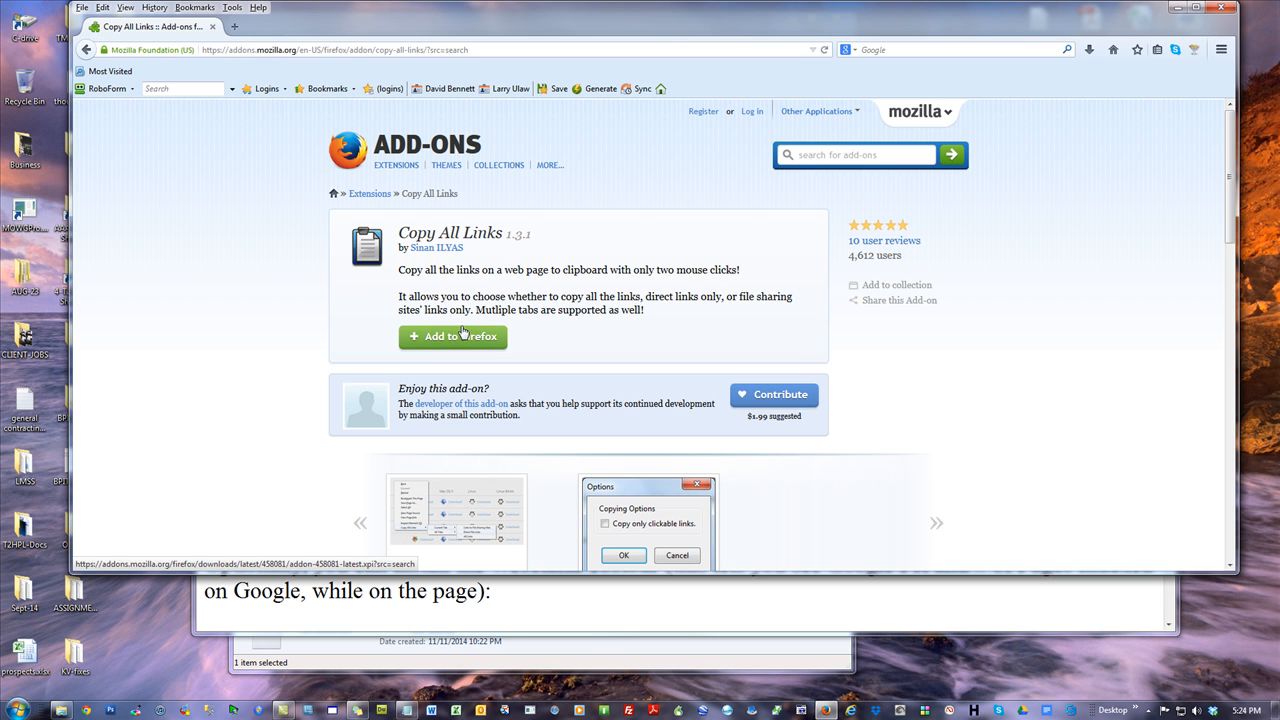
{"action": "left_click", "coordinate": [292, 114]}
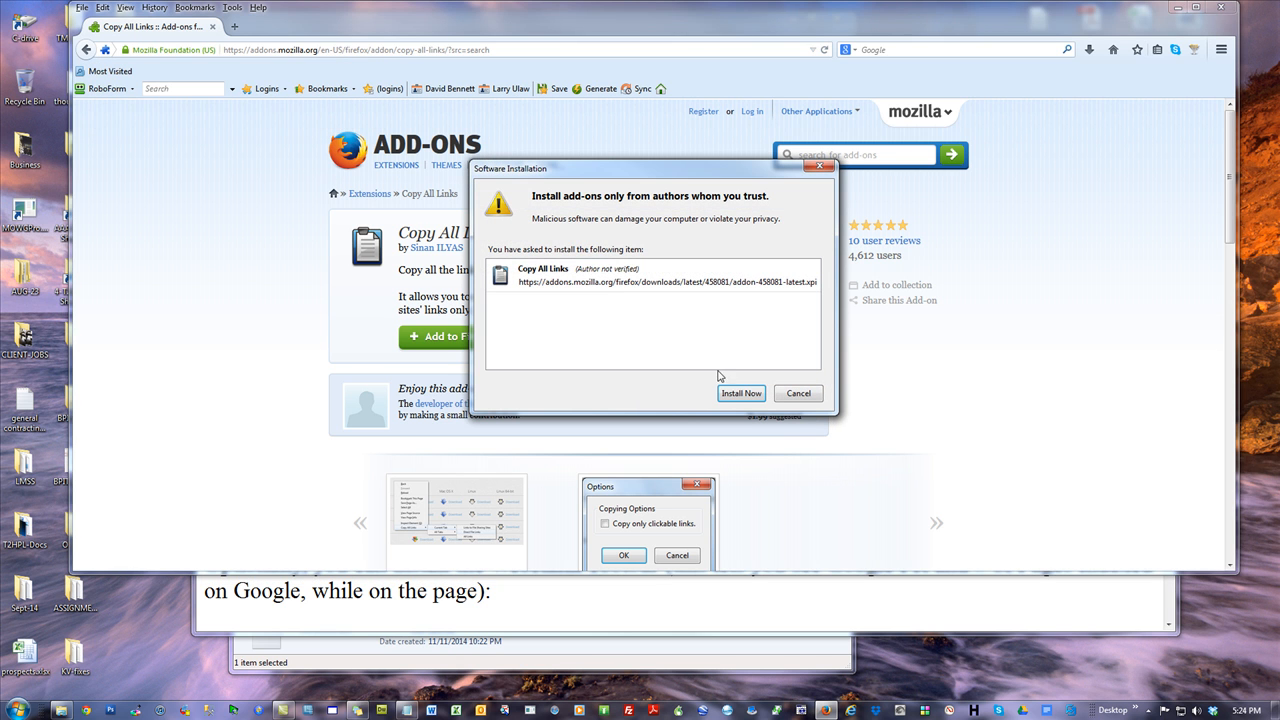
{"action": "left_click", "coordinate": [738, 393]}
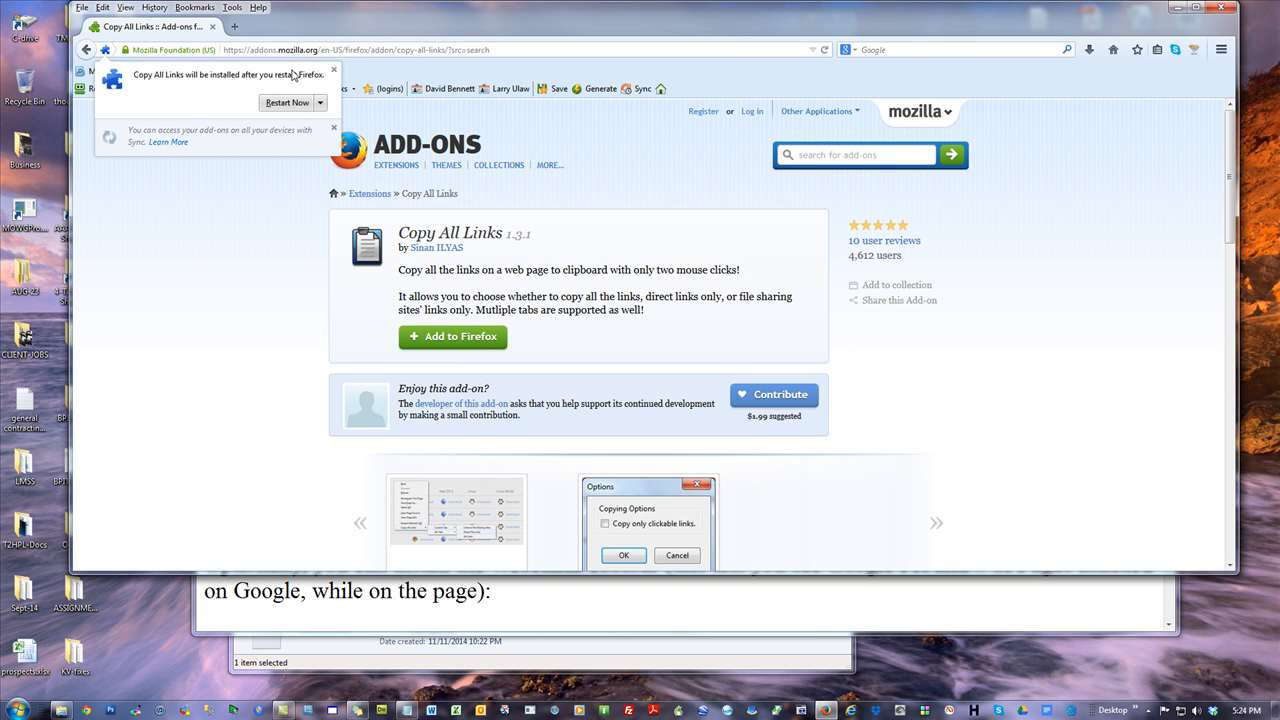
{"action": "left_click", "coordinate": [287, 102]}
{"action": "left_click", "coordinate": [540, 583]}
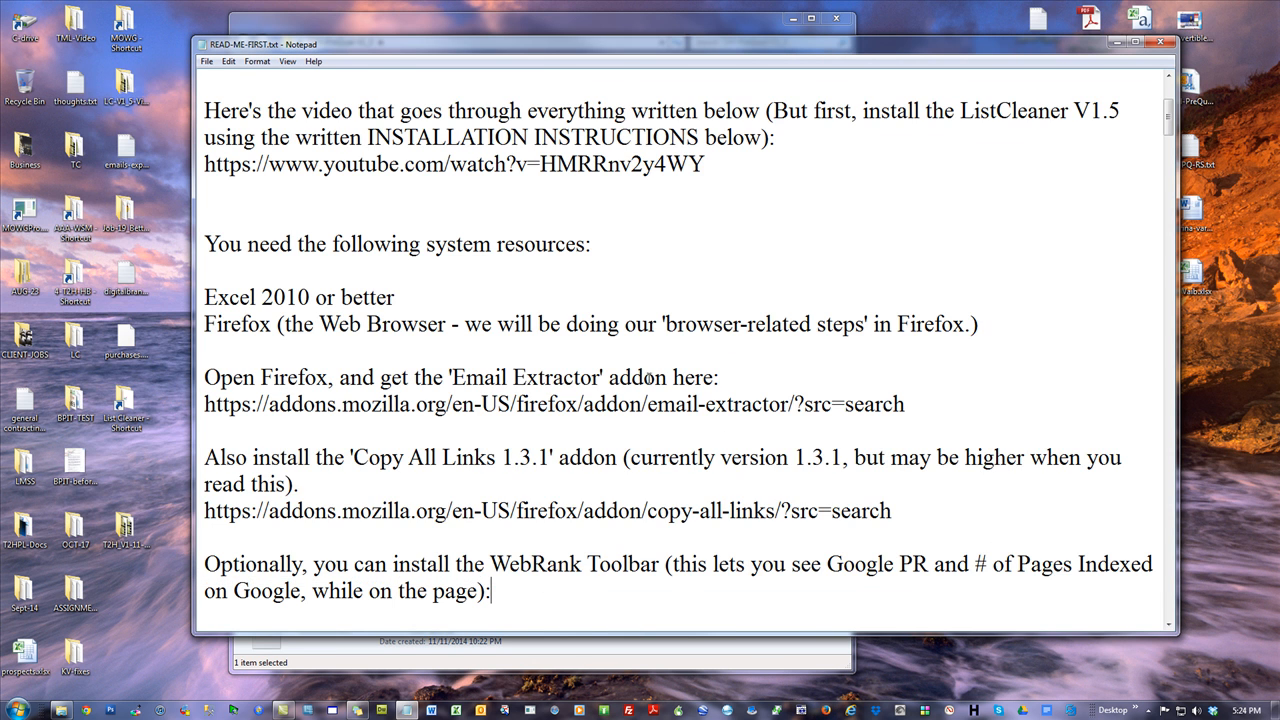
{"action": "scroll", "coordinate": [622, 403], "scroll_direction": "up", "scroll_amount": 3}
{"action": "scroll", "coordinate": [668, 412], "scroll_direction": "down", "scroll_amount": 3}
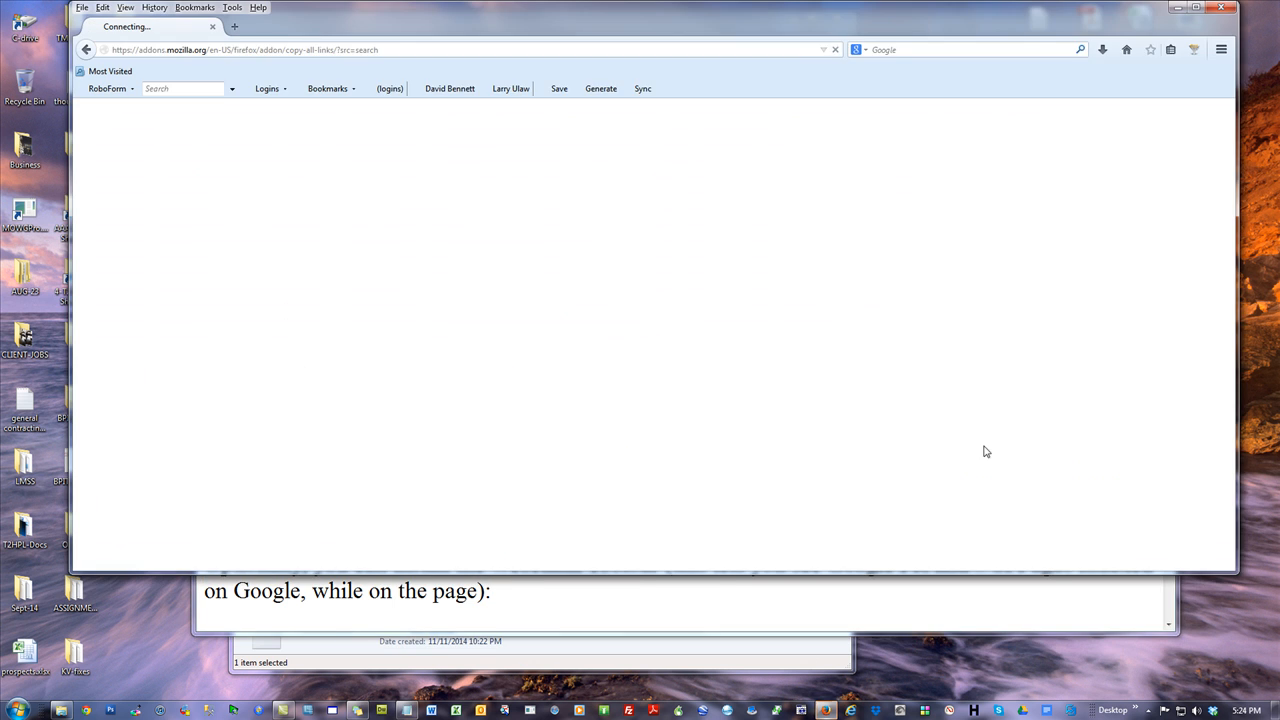
{"action": "left_click", "coordinate": [817, 588]}
{"action": "left_click_drag", "start_coordinate": [1168, 120], "coordinate": [1167, 145]}
{"action": "left_click_drag", "start_coordinate": [966, 246], "coordinate": [204, 244]}
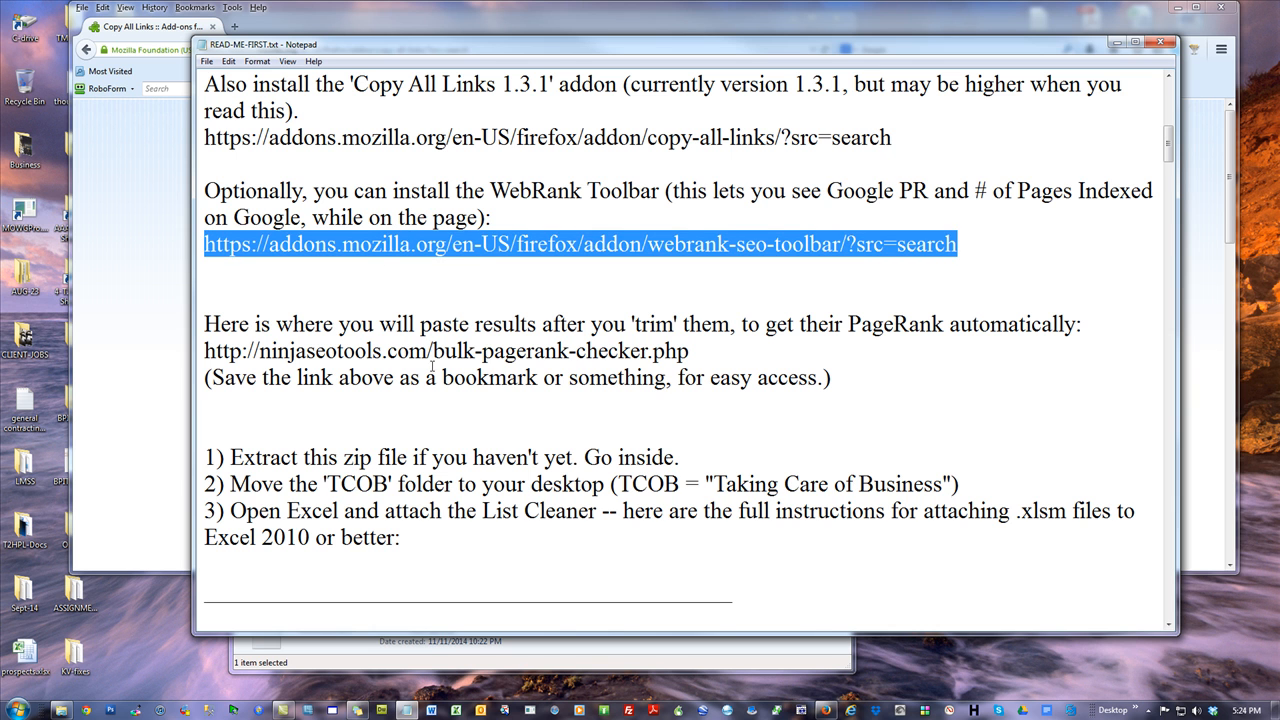
{"action": "left_click", "coordinate": [126, 163]}
{"action": "key", "text": "ctrl+l"}
{"action": "type", "text": "https://addons.mozilla.org/en-US/firefox/addon/webrank-seo-toolbar/?src=search"}
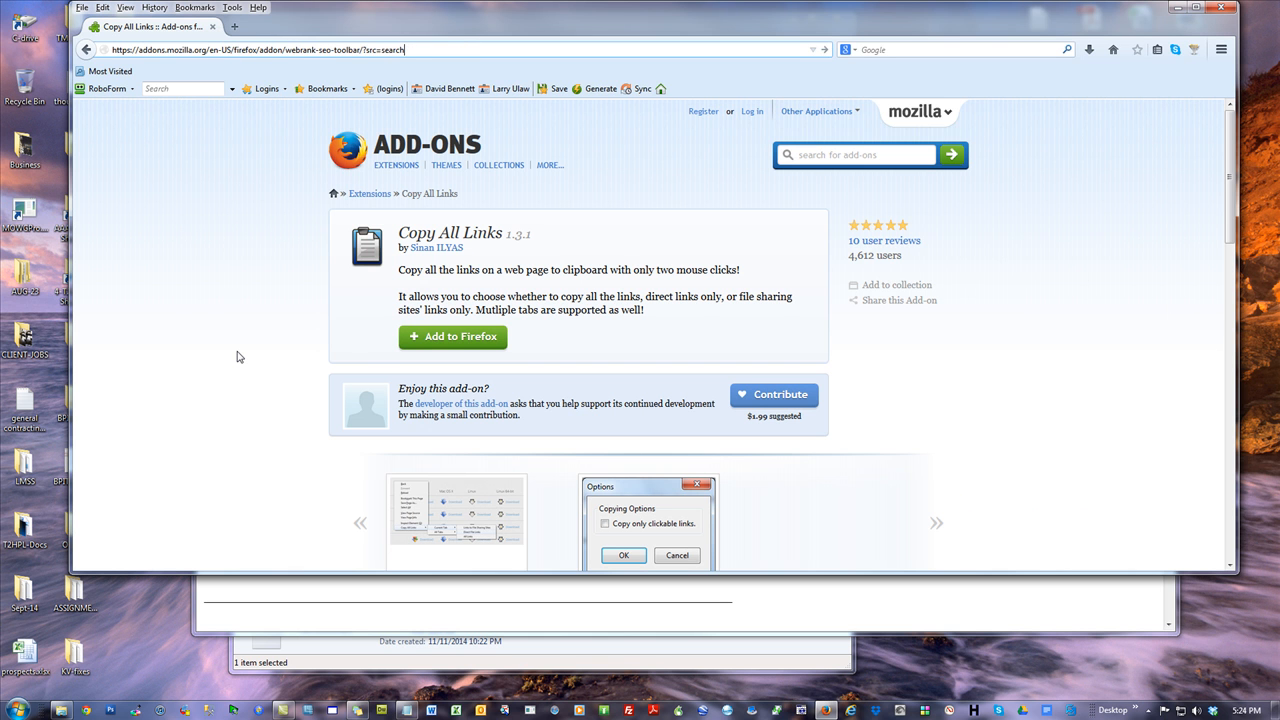
{"action": "key", "text": "Return"}
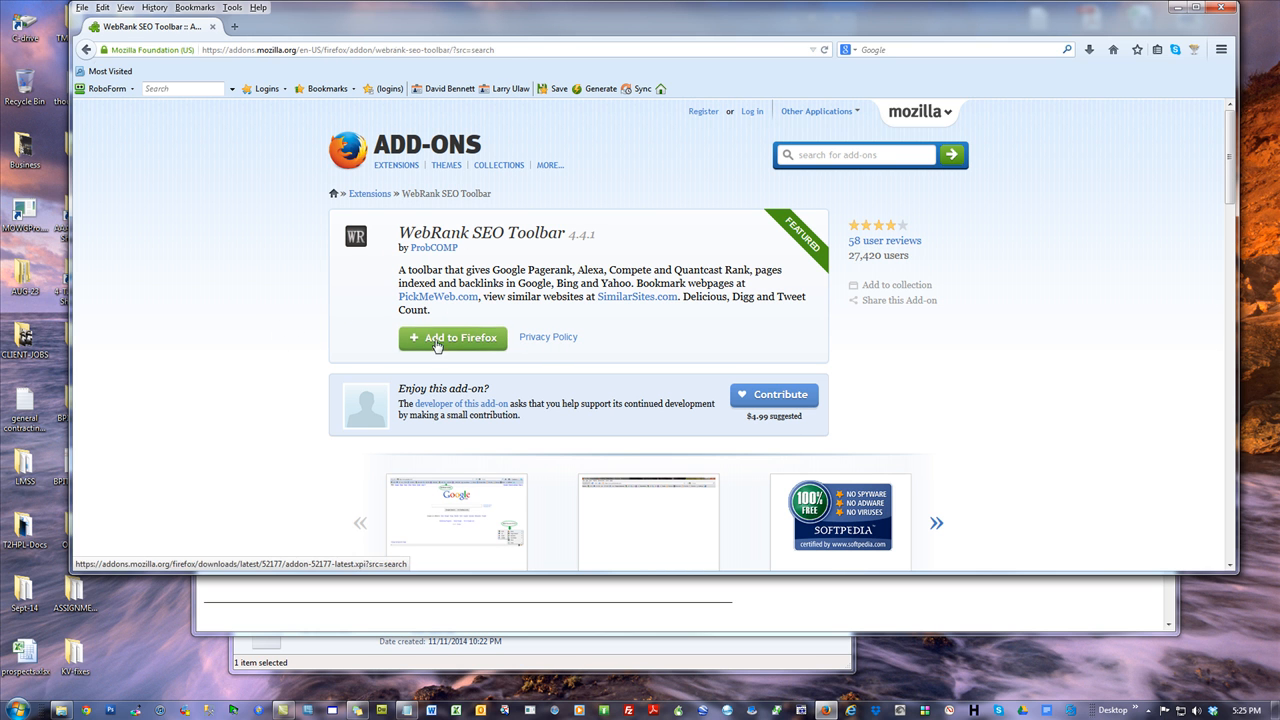
Install the WebRank SEO Toolbar add-on, restart Firefox and close READ-ME-FIRST.txt
{"action": "left_click", "coordinate": [426, 334]}
{"action": "left_click", "coordinate": [292, 116]}
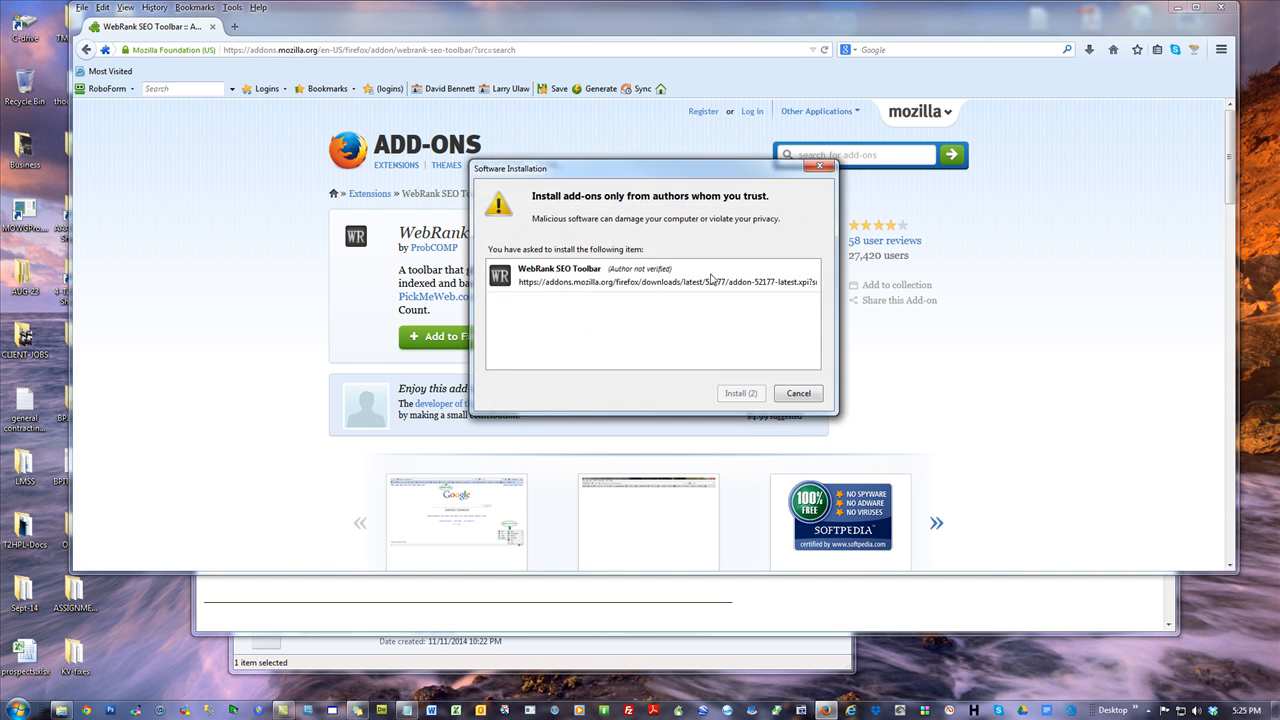
{"action": "left_click", "coordinate": [737, 391]}
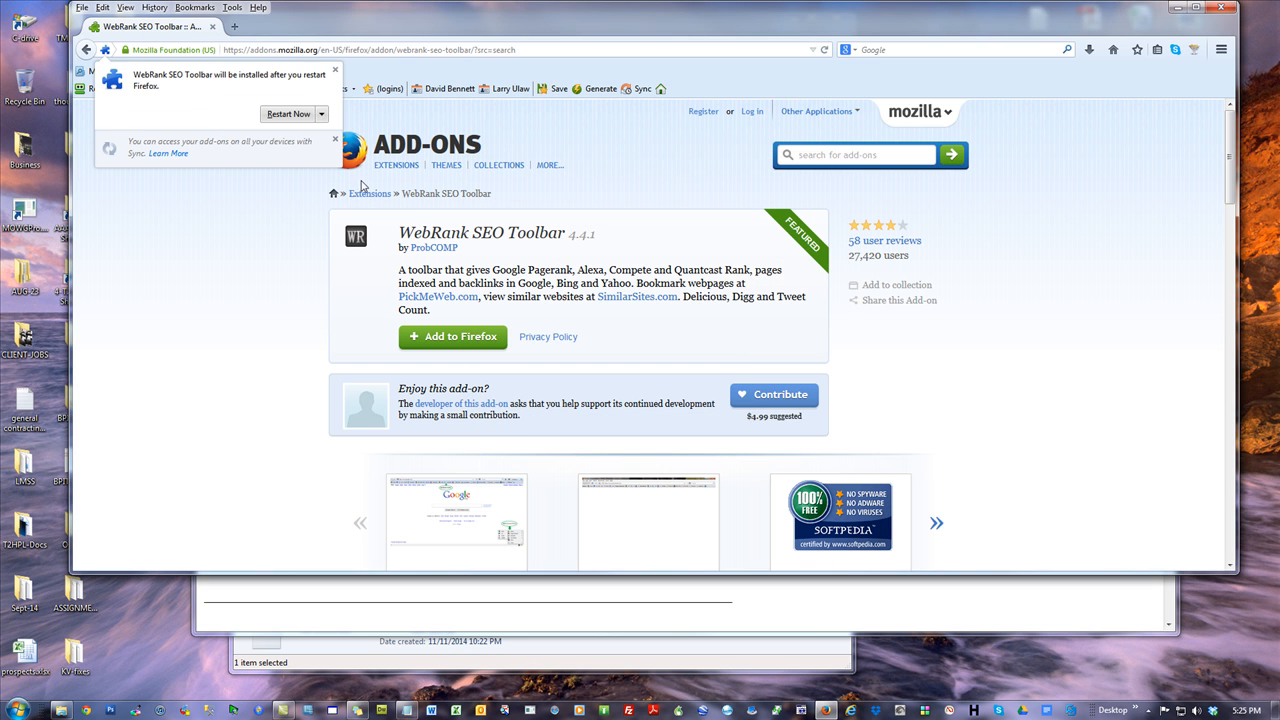
{"action": "left_click", "coordinate": [286, 114]}
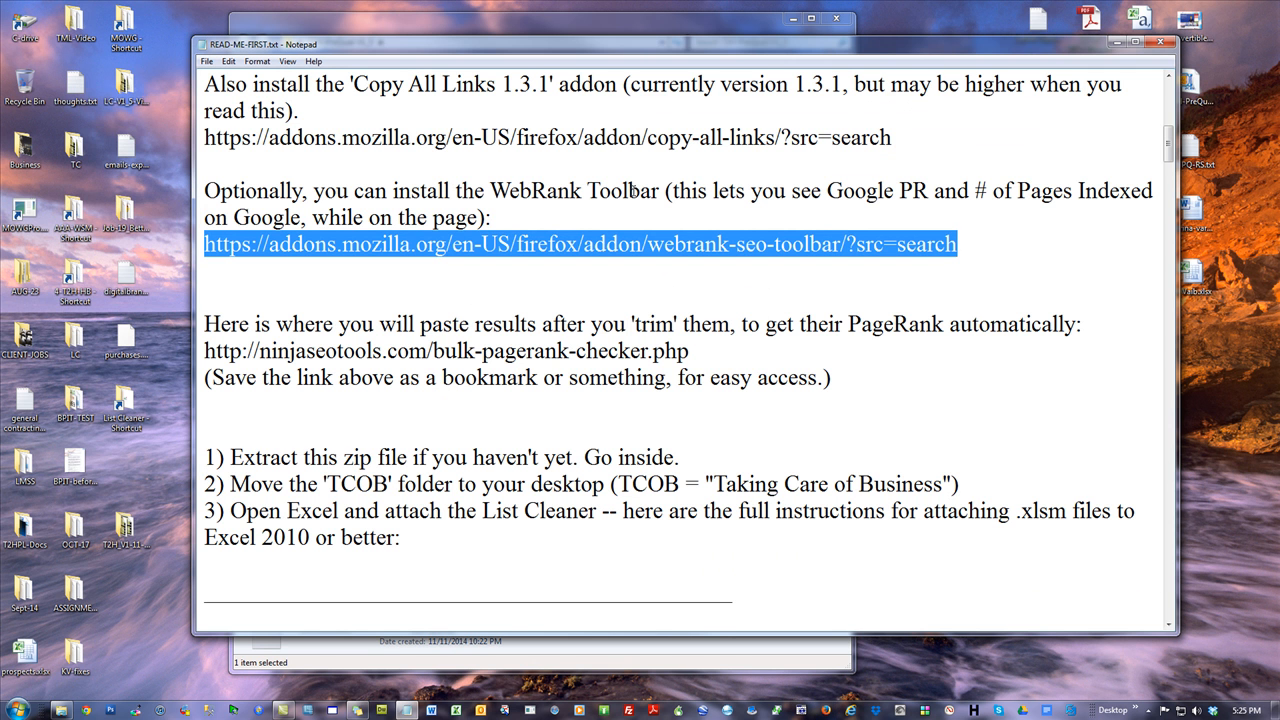
{"action": "left_click", "coordinate": [1161, 44]}
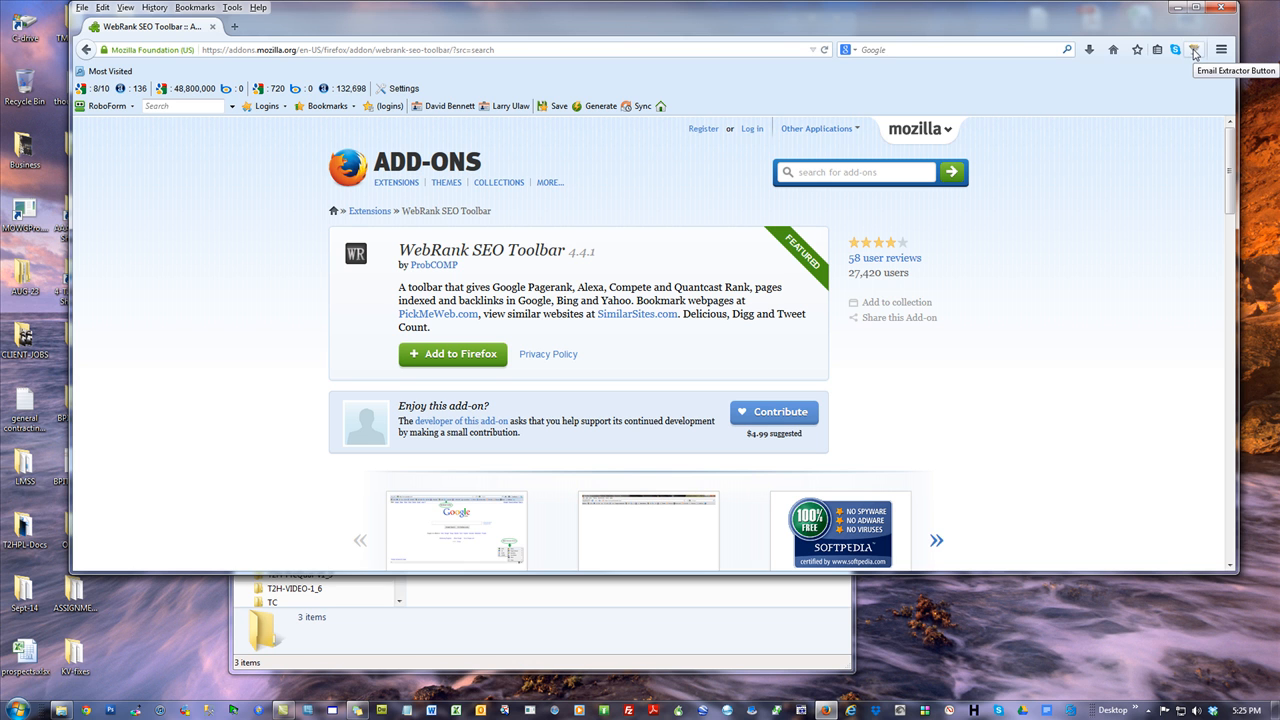
Use Copy All Links on the WebRank page to copy all links from all tabs, and minimize Firefox
{"action": "right_click", "coordinate": [1005, 297]}
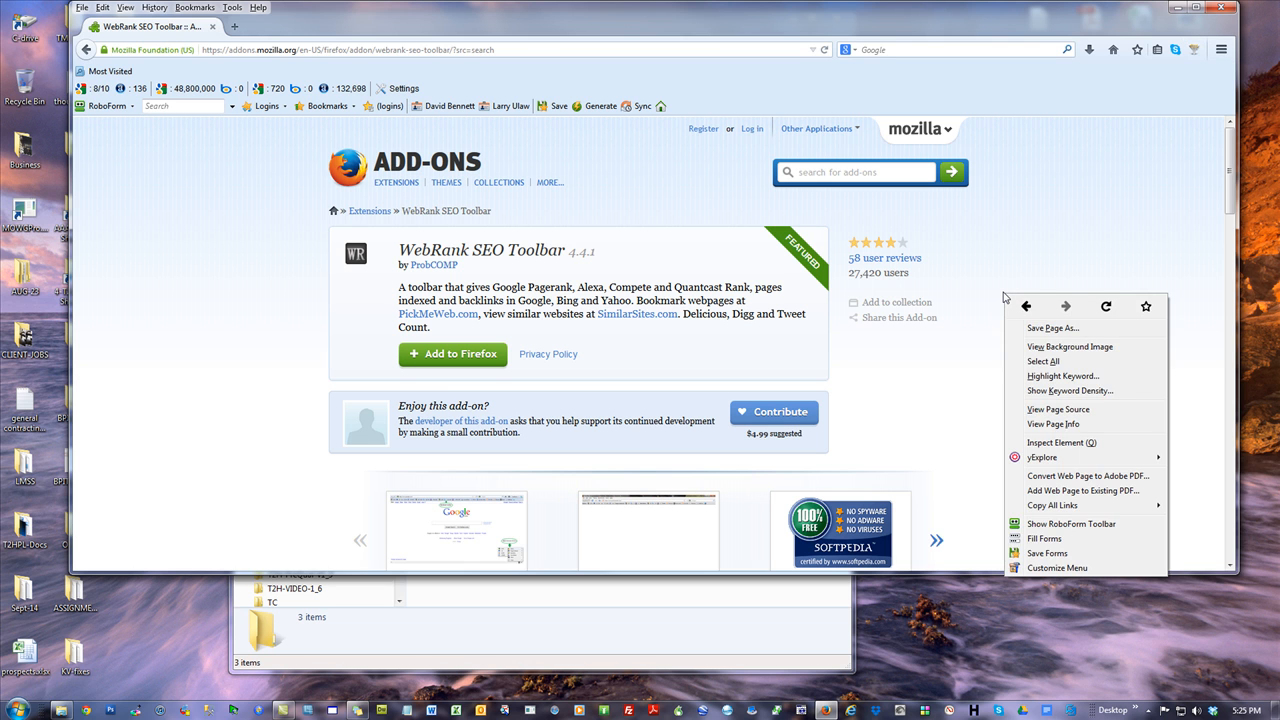
{"action": "mouse_move", "coordinate": [1066, 511]}
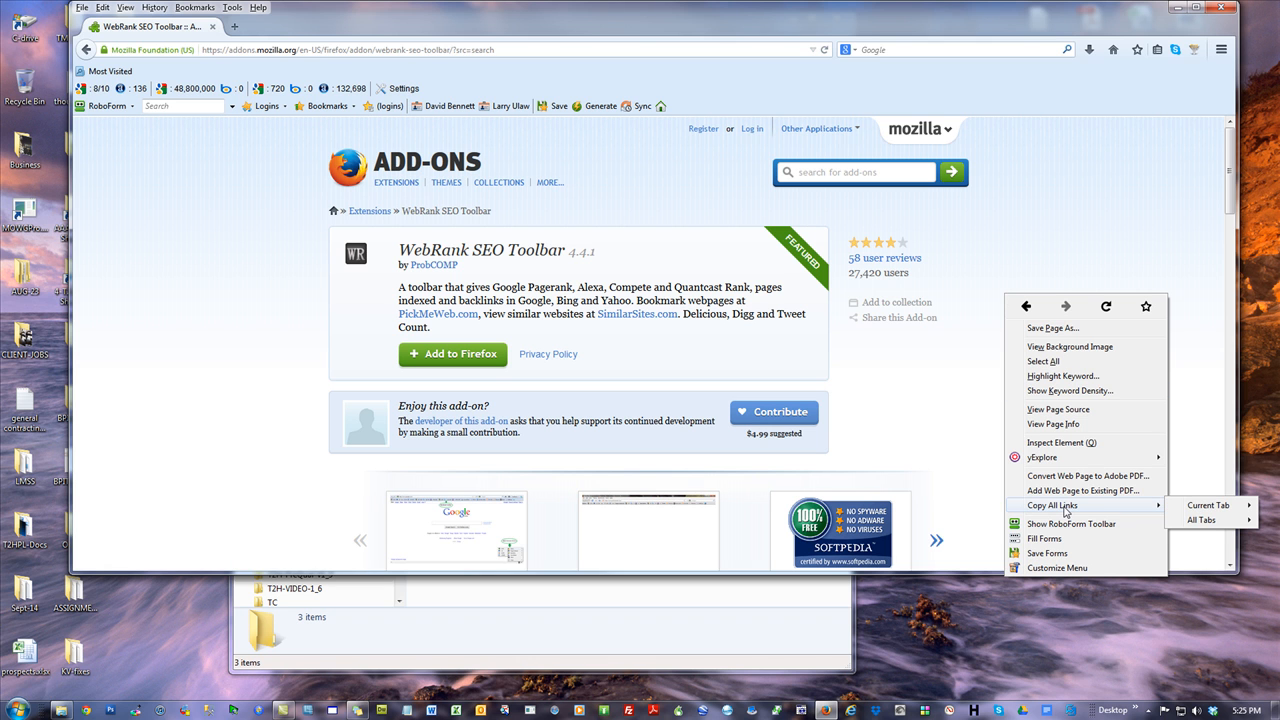
{"action": "mouse_move", "coordinate": [1204, 526]}
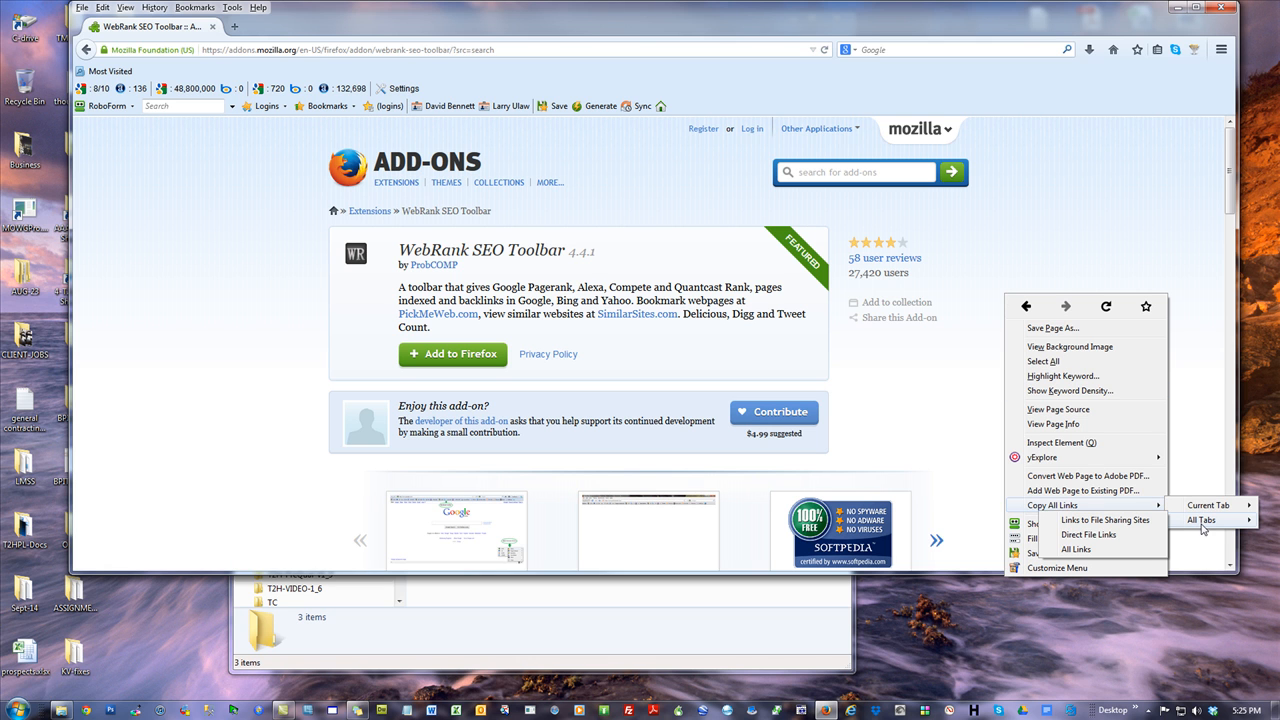
{"action": "left_click", "coordinate": [1098, 550]}
{"action": "left_click", "coordinate": [1190, 8]}
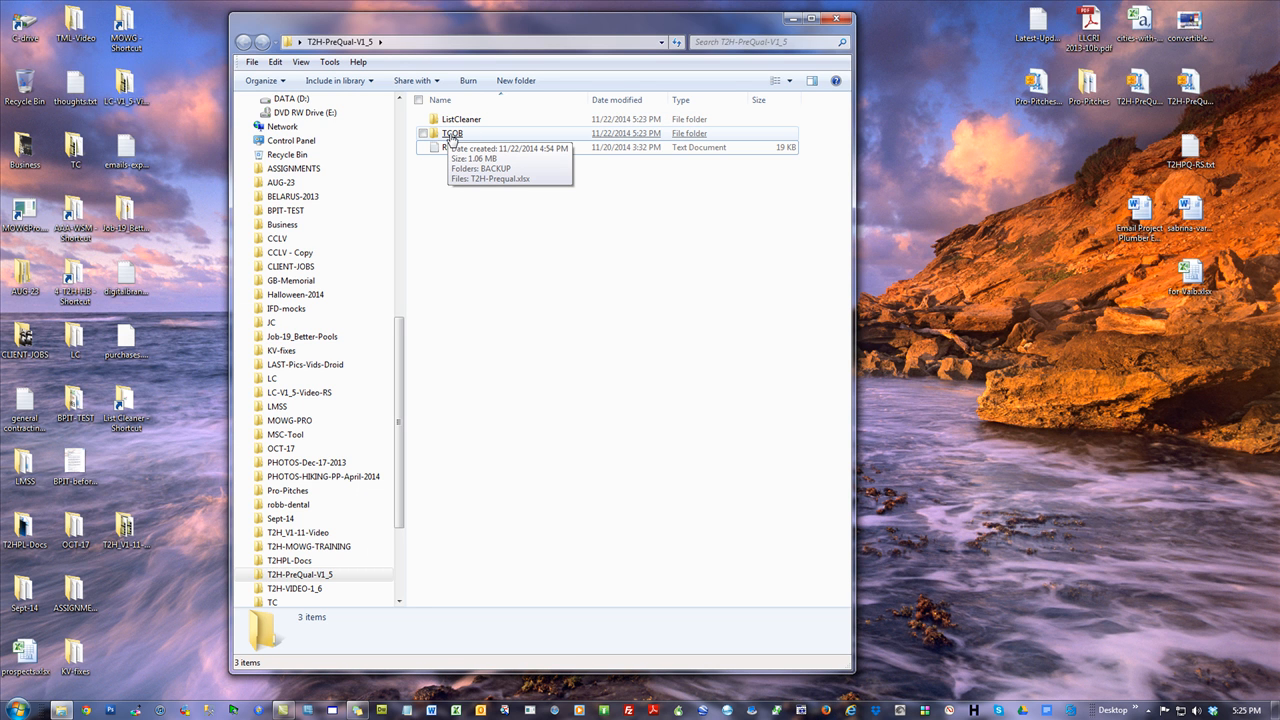
Check the contents of the TCOB folder and return to the T2H-PreQual-V1_5 folder
{"action": "mouse_move", "coordinate": [452, 138]}
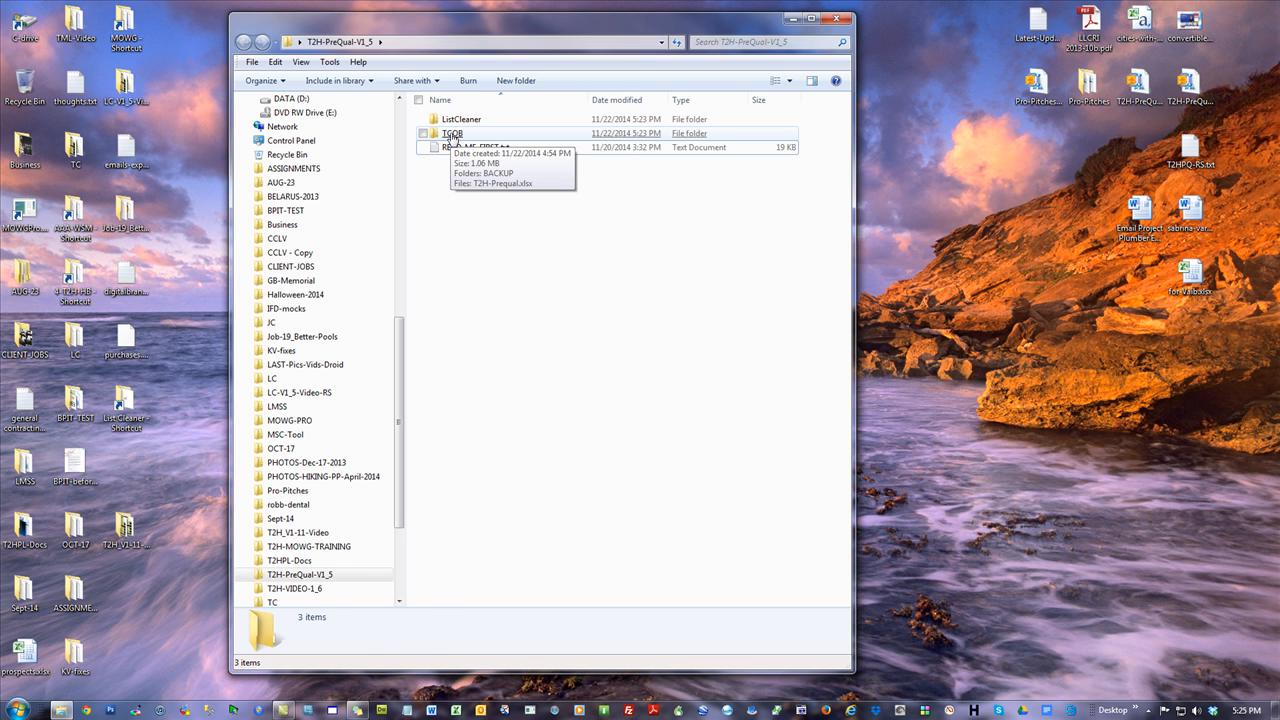
{"action": "double_click", "coordinate": [452, 134]}
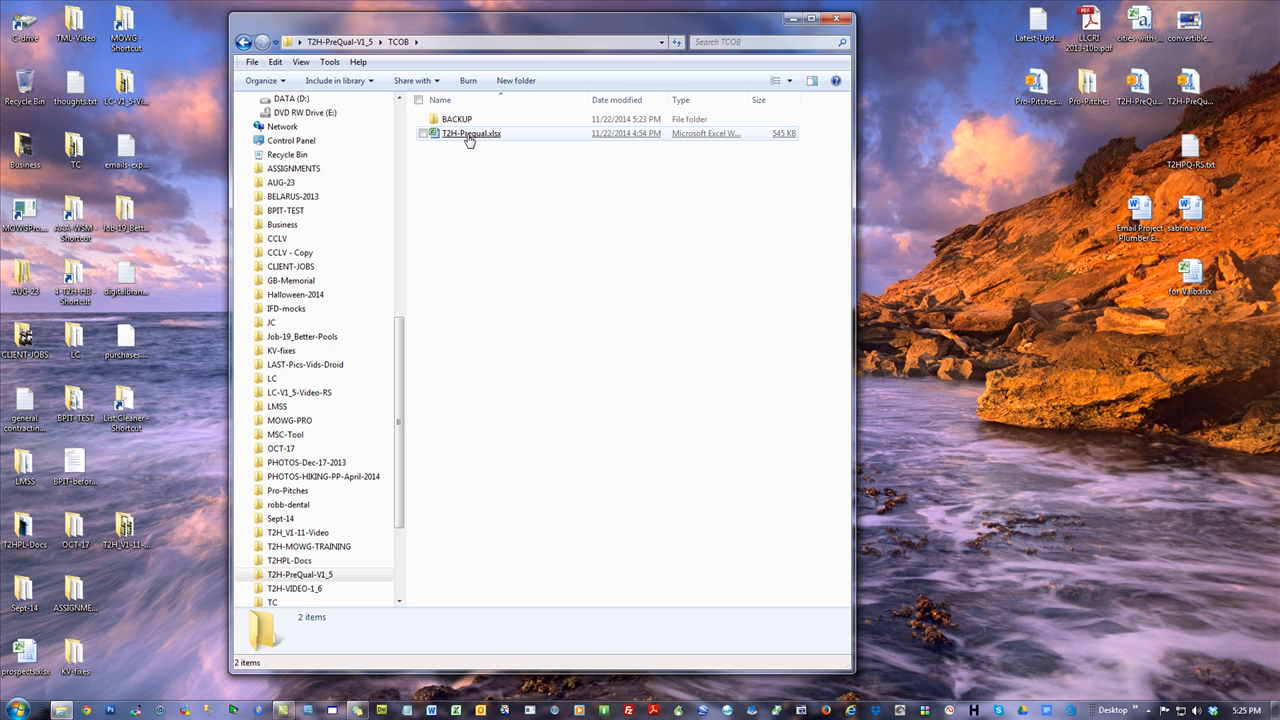
{"action": "key", "text": "BackSpace"}
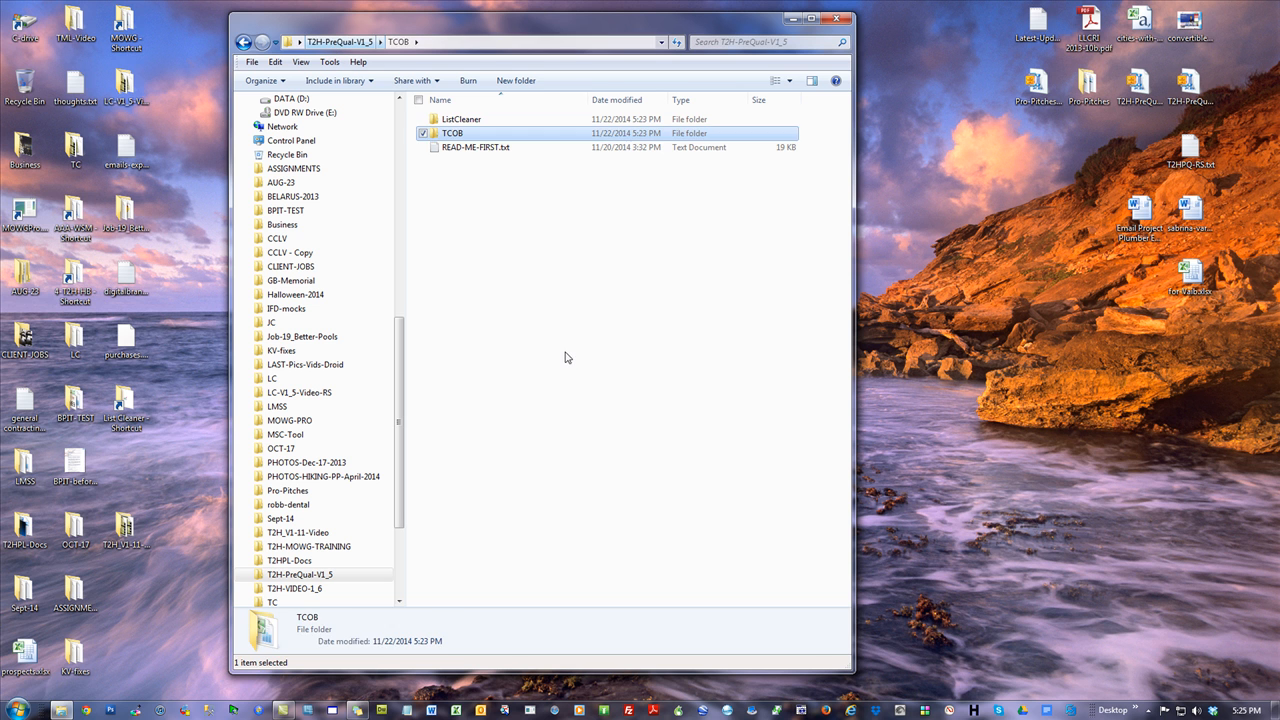
Copy the ListCleaner folder from T2H-PreQual-V1_5 into the root of the WINVISTA (C:) drive
{"action": "right_click", "coordinate": [462, 120]}
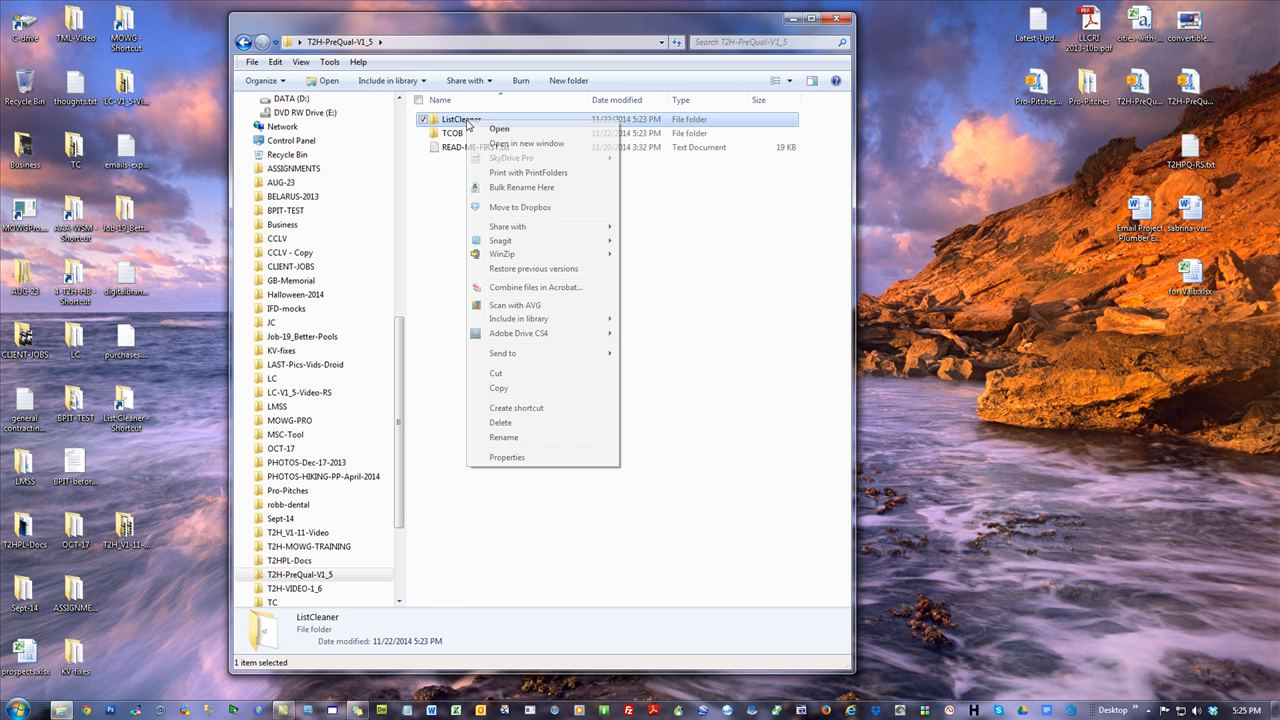
{"action": "left_click", "coordinate": [500, 388]}
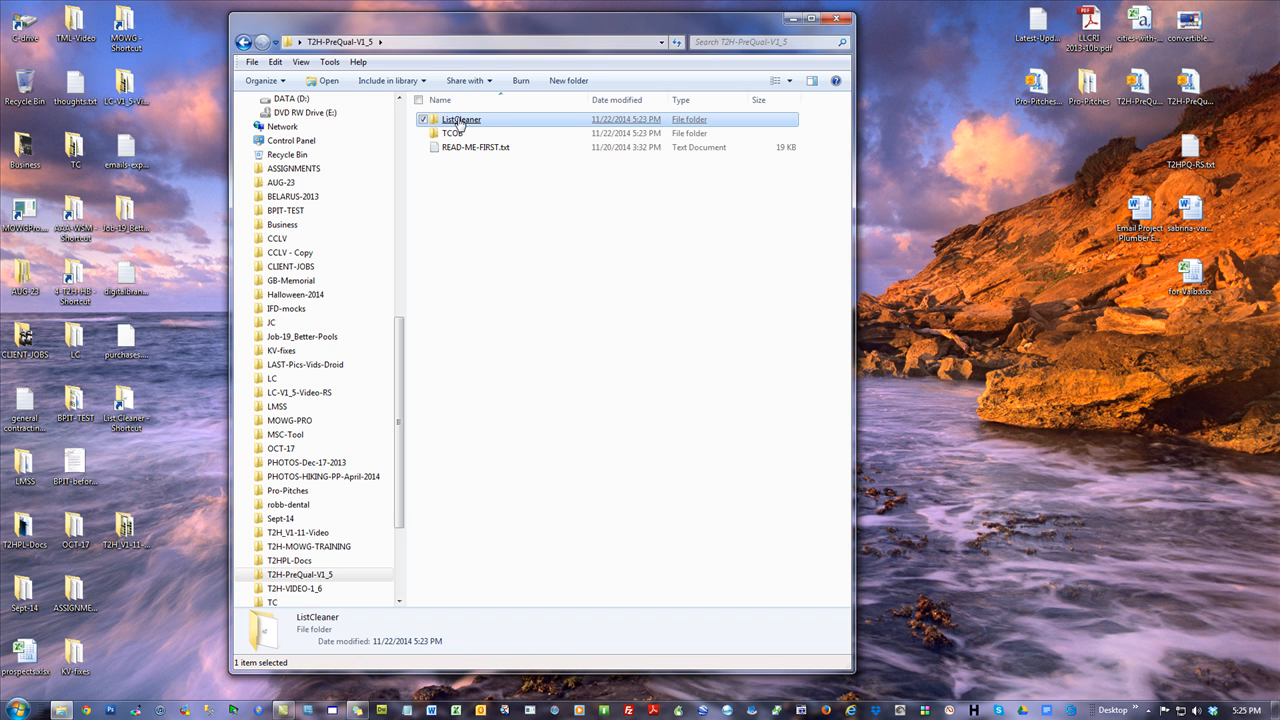
{"action": "left_click", "coordinate": [18, 709]}
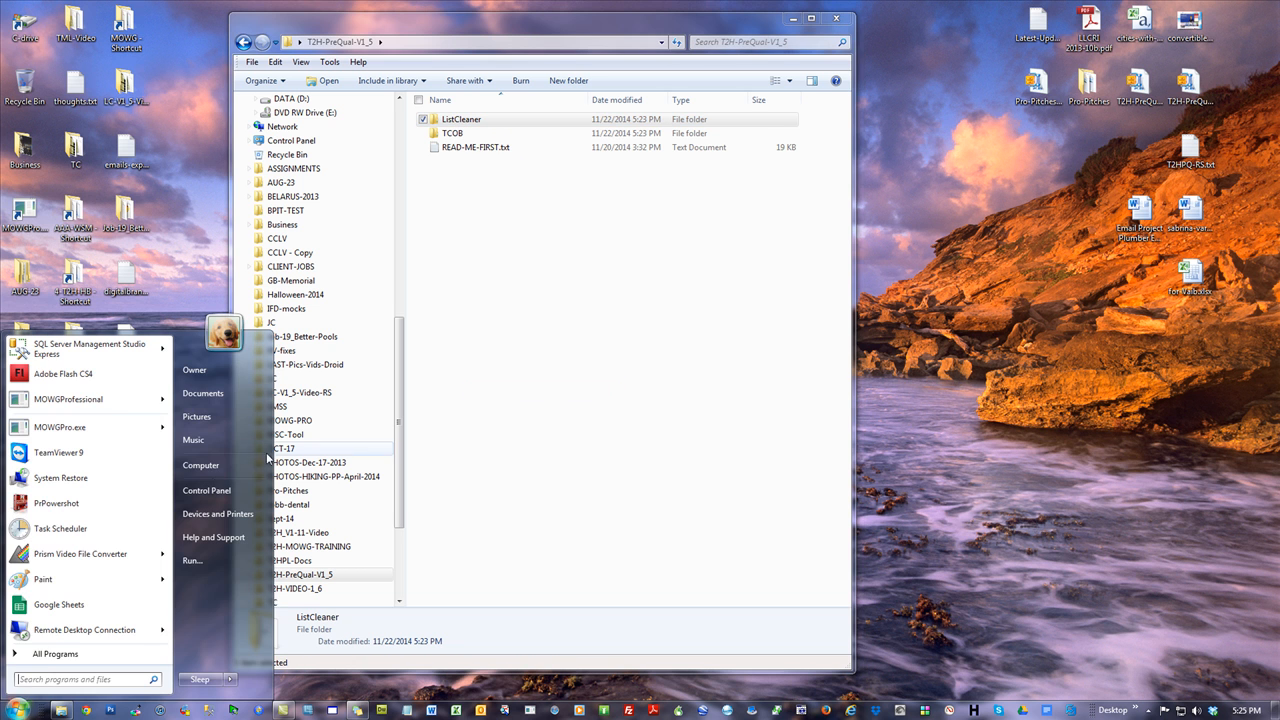
{"action": "left_click", "coordinate": [213, 468]}
{"action": "left_click", "coordinate": [500, 138]}
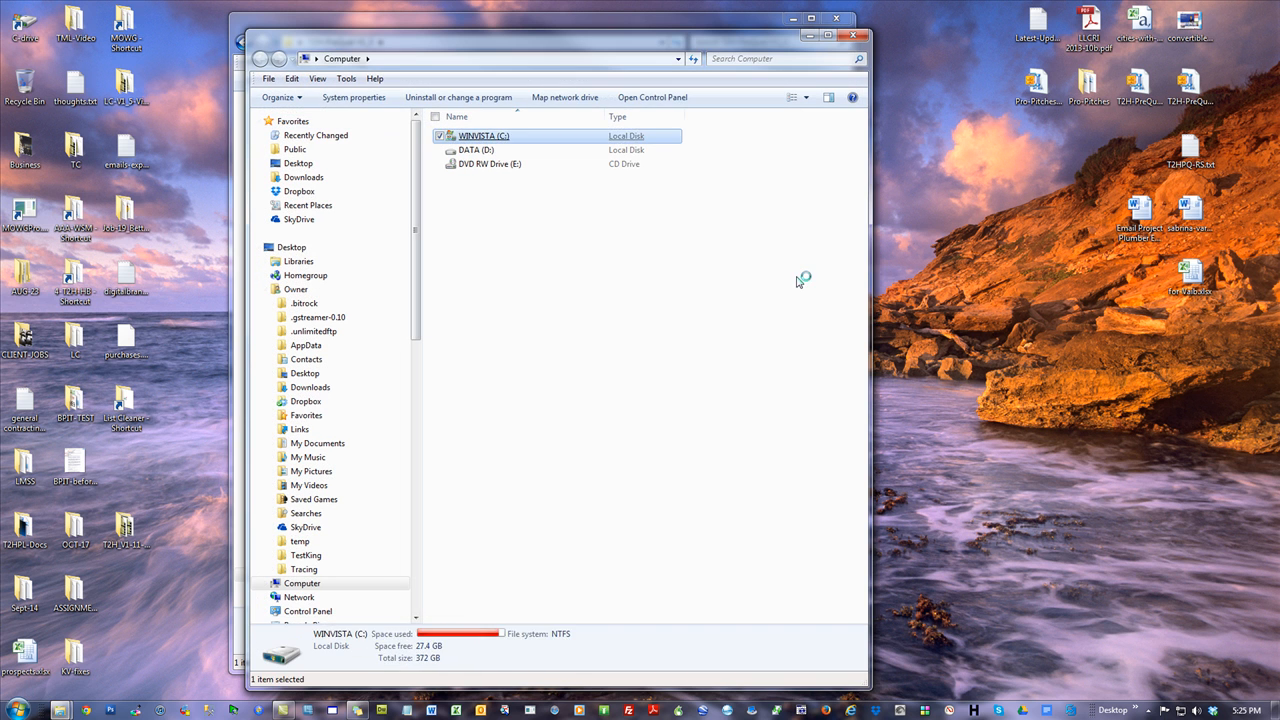
{"action": "right_click", "coordinate": [797, 240]}
{"action": "left_click", "coordinate": [849, 312]}
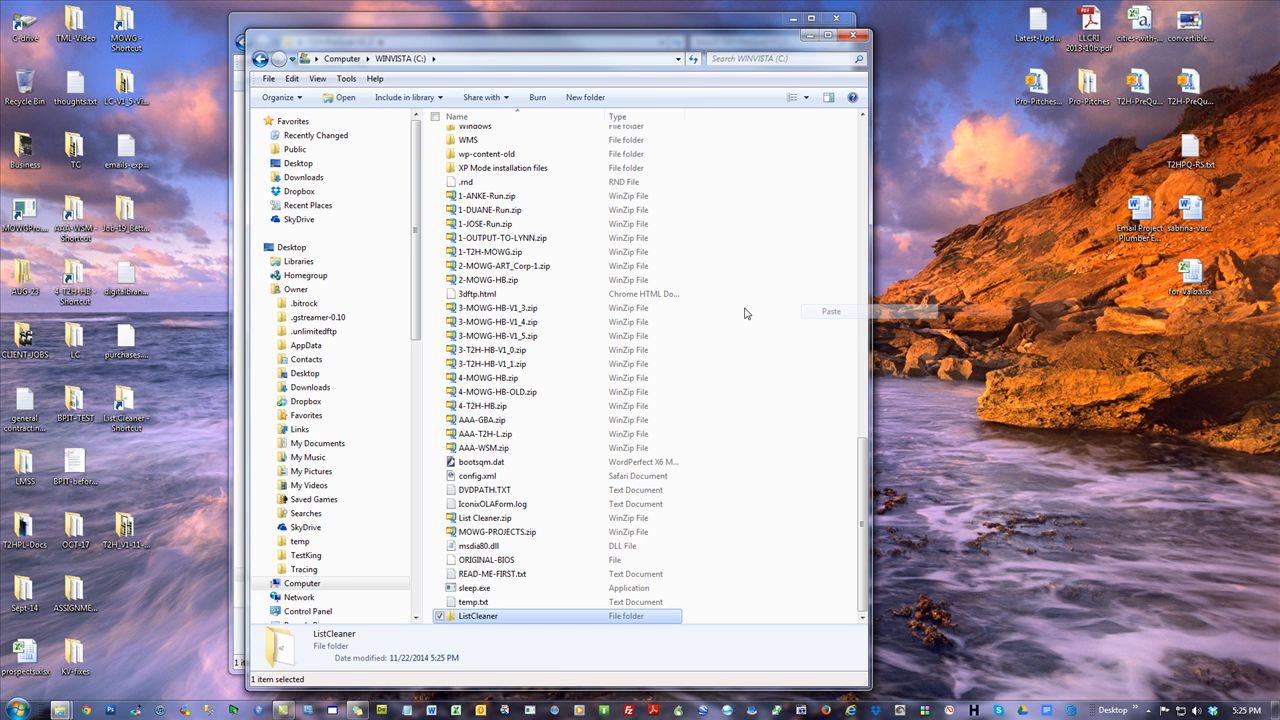
Open the ListCleaner folder on the C: drive to check its contents, and switch to Excel with a blank workbook
{"action": "double_click", "coordinate": [480, 616]}
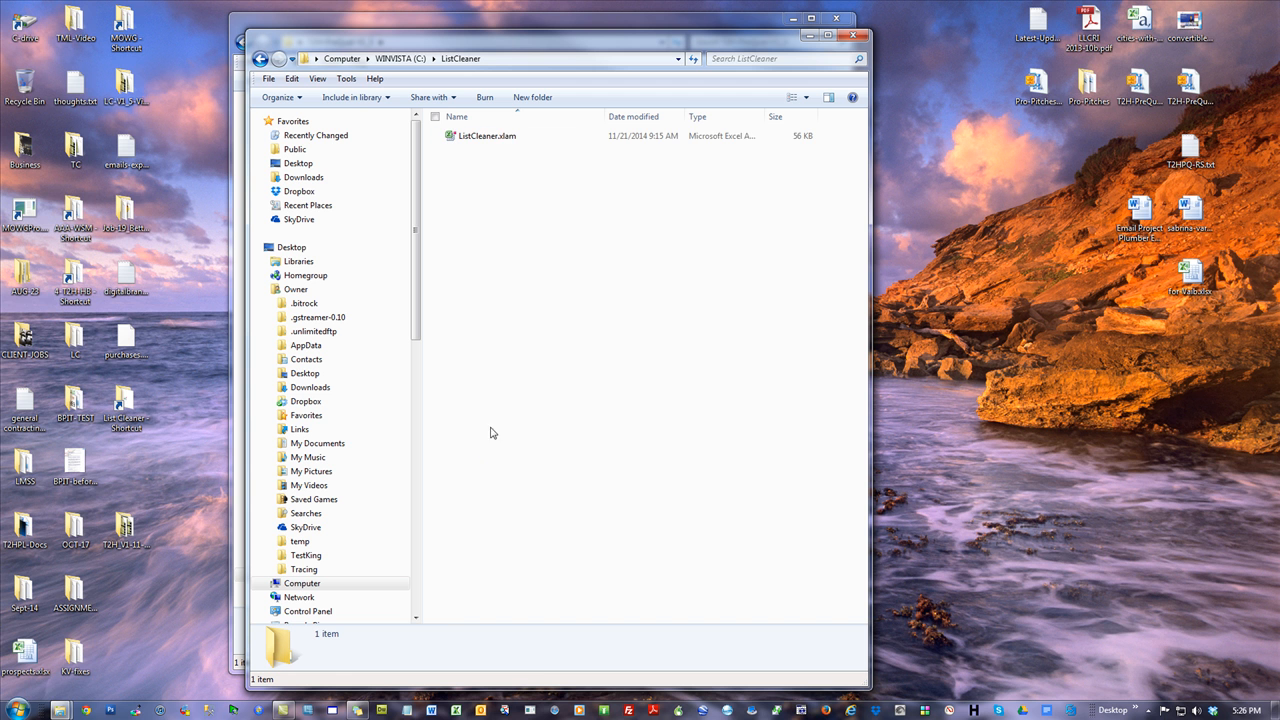
{"action": "left_click", "coordinate": [456, 710]}
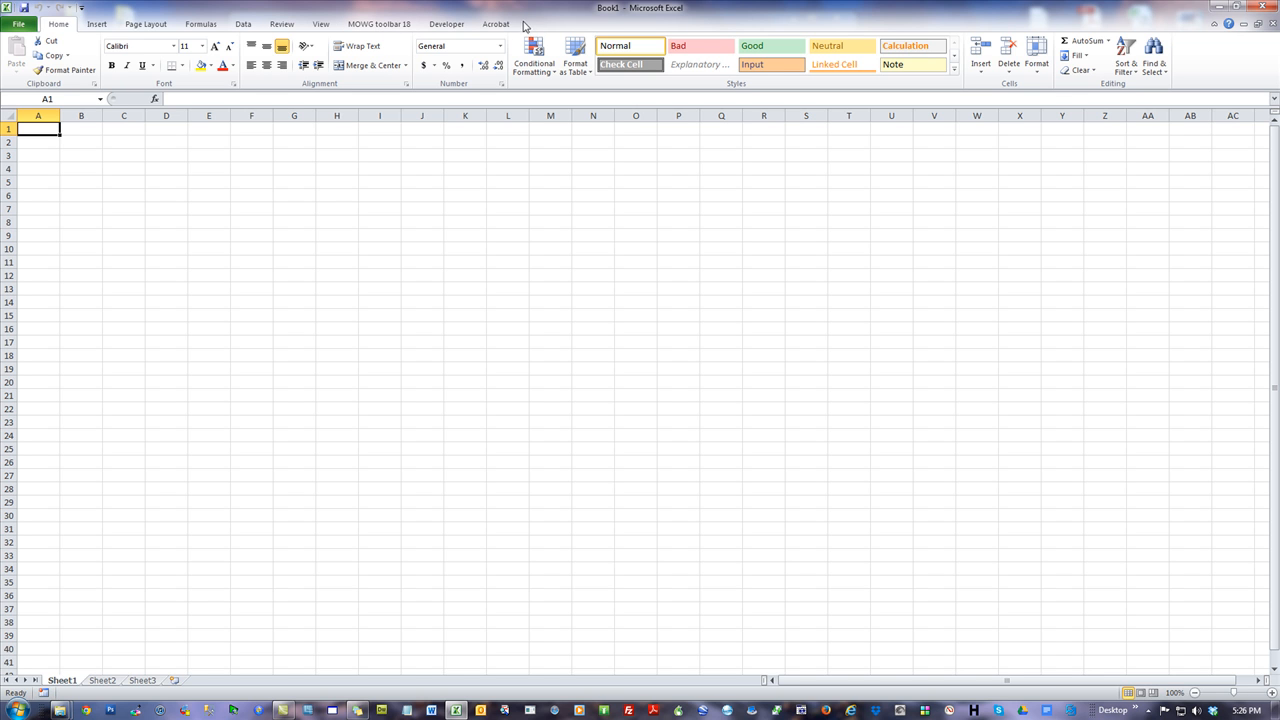
Confirm the Trust Center macro settings with all macros enabled and access to the VBA project object model trusted
{"action": "left_click", "coordinate": [18, 24]}
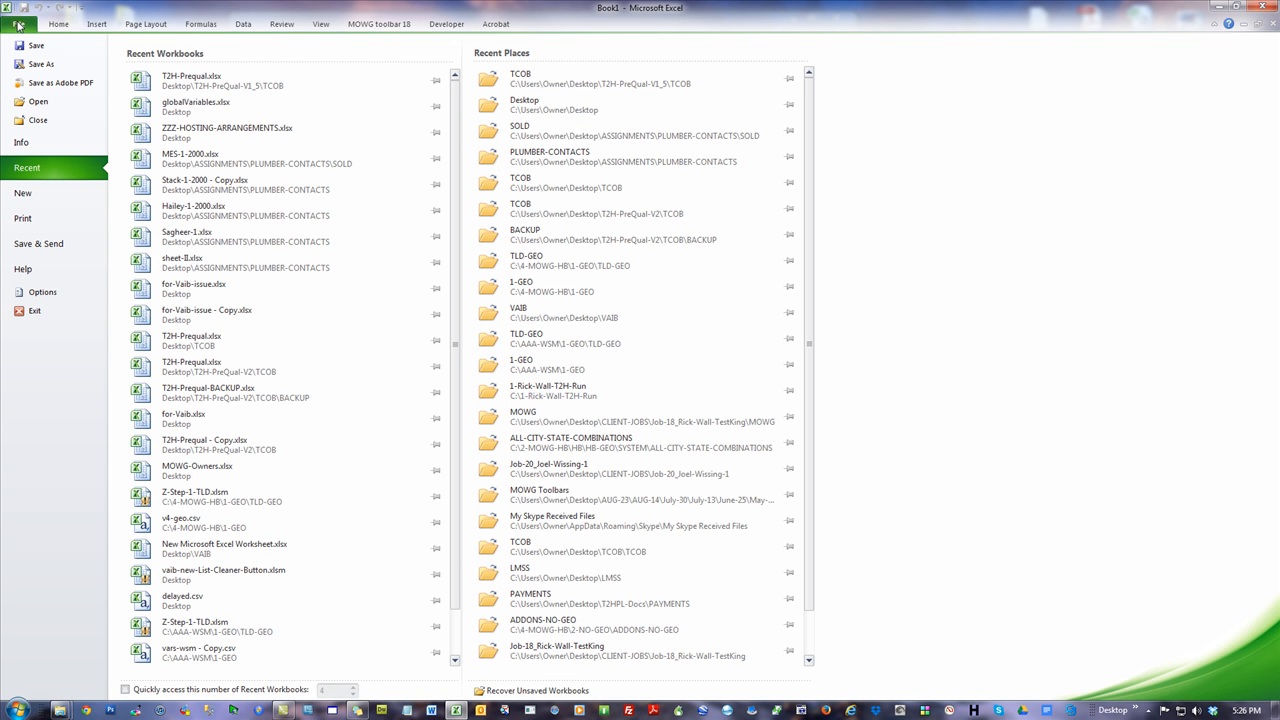
{"action": "left_click", "coordinate": [42, 293]}
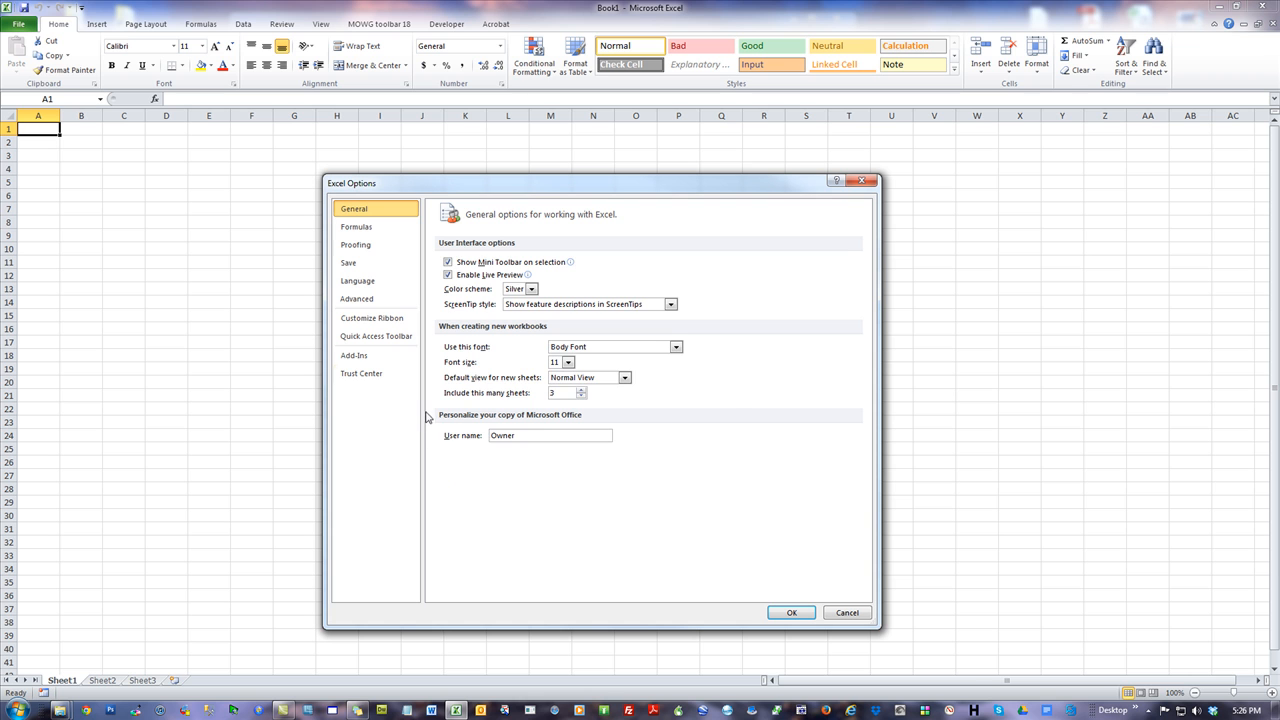
{"action": "left_click", "coordinate": [367, 381]}
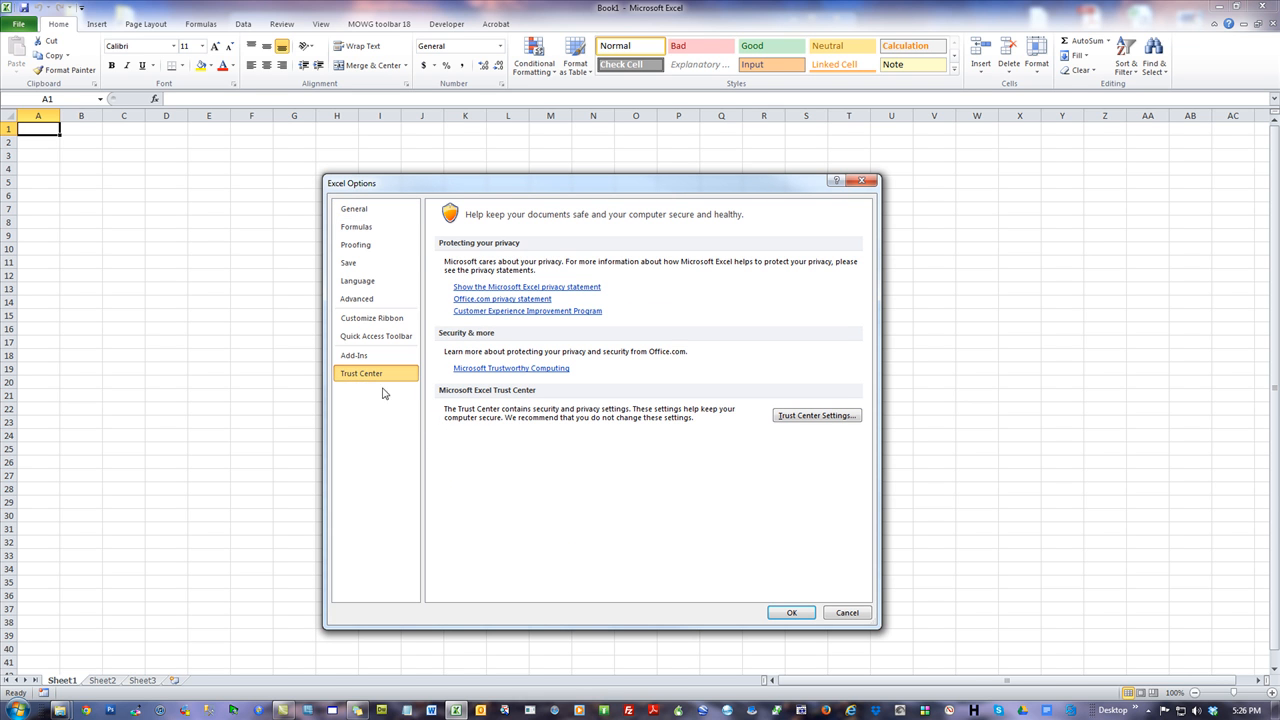
{"action": "left_click", "coordinate": [818, 415]}
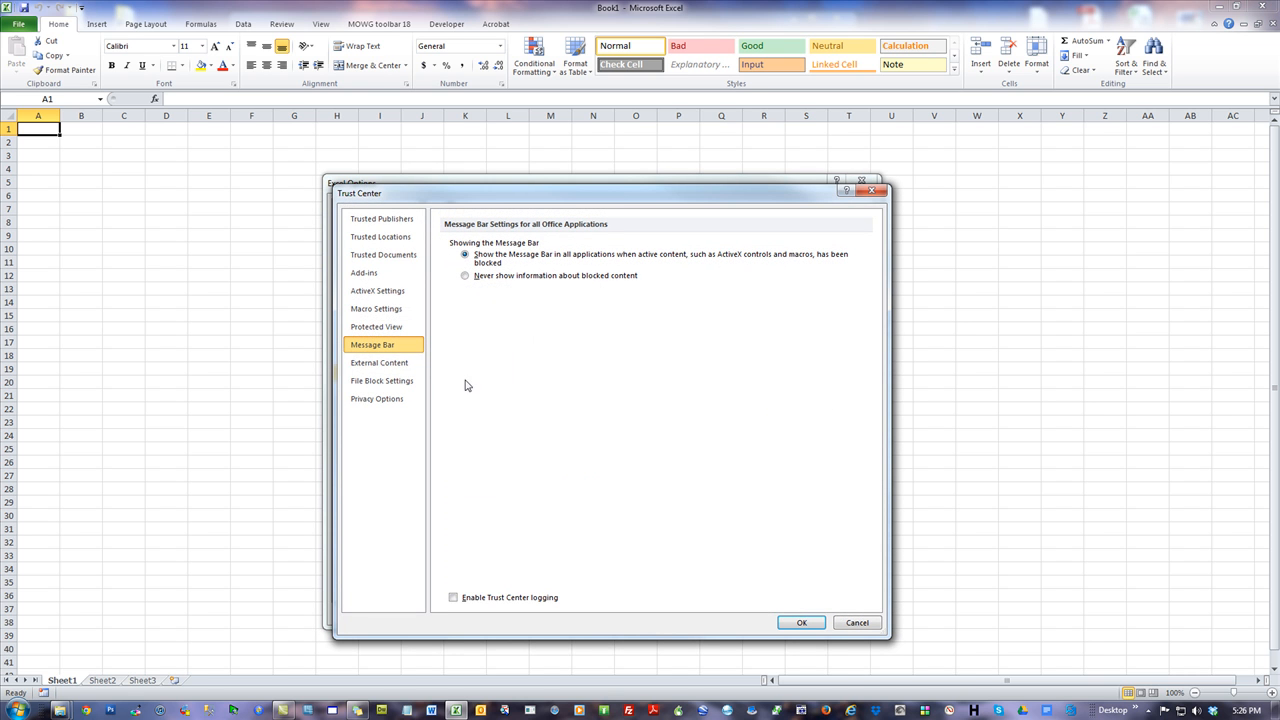
{"action": "left_click", "coordinate": [378, 312]}
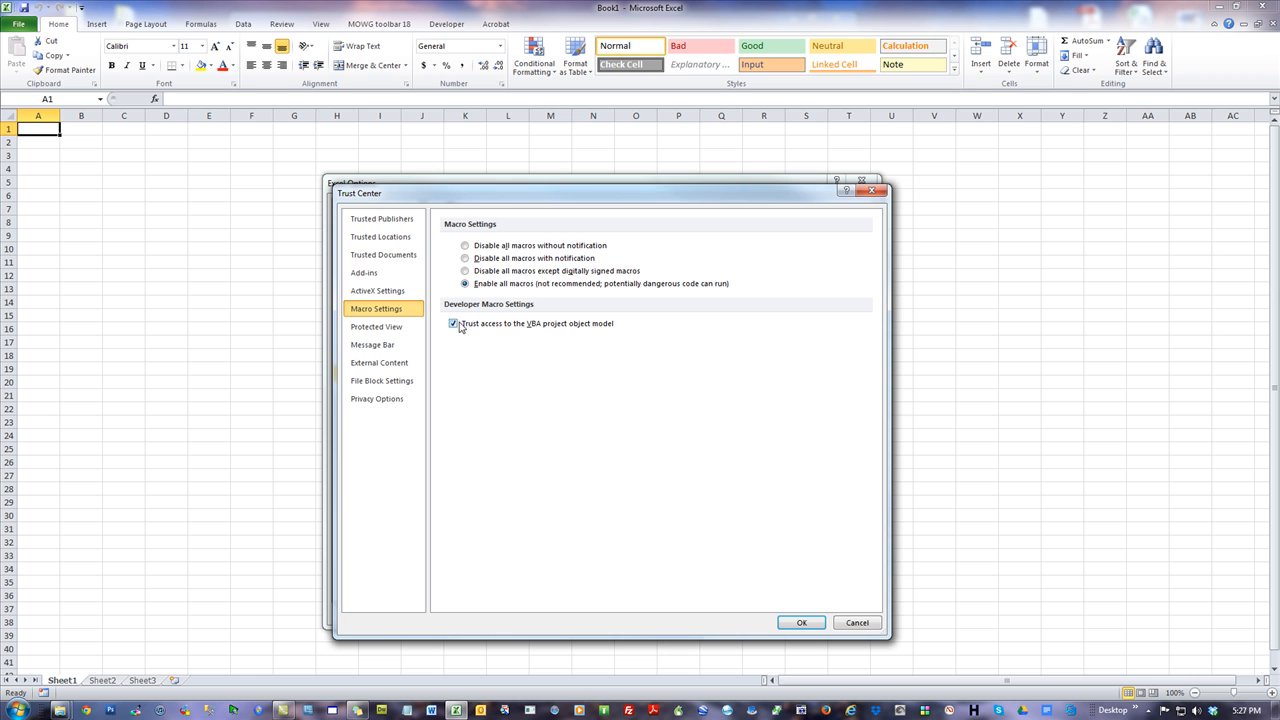
{"action": "left_click", "coordinate": [800, 624]}
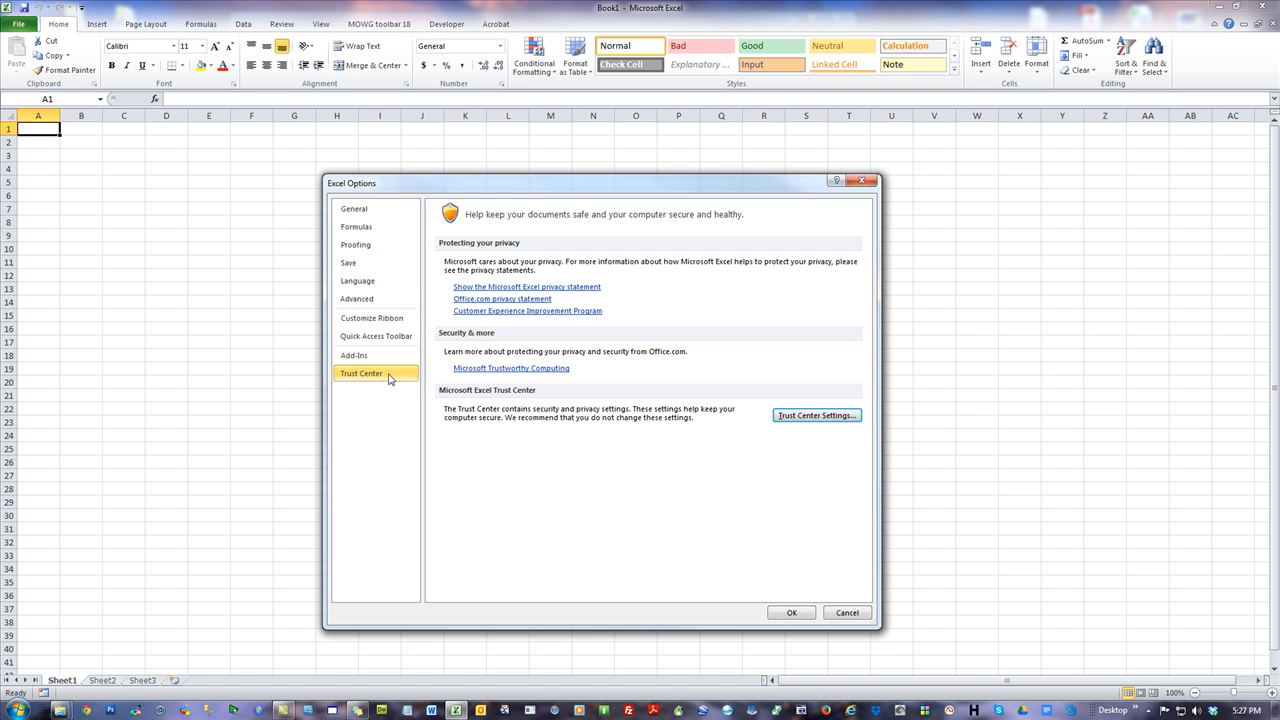
Load ListCleaner.xlam from the ListCleaner folder on the C: drive as an Excel add-in
{"action": "left_click", "coordinate": [358, 356]}
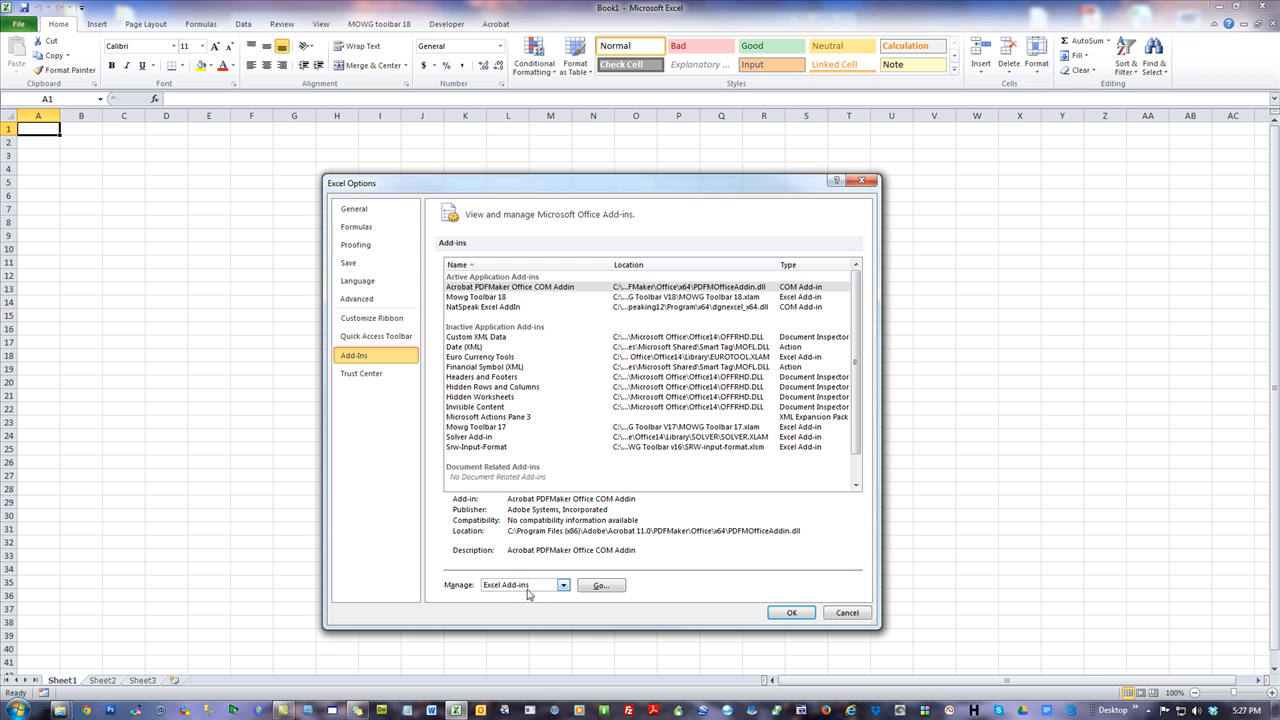
{"action": "left_click", "coordinate": [605, 587]}
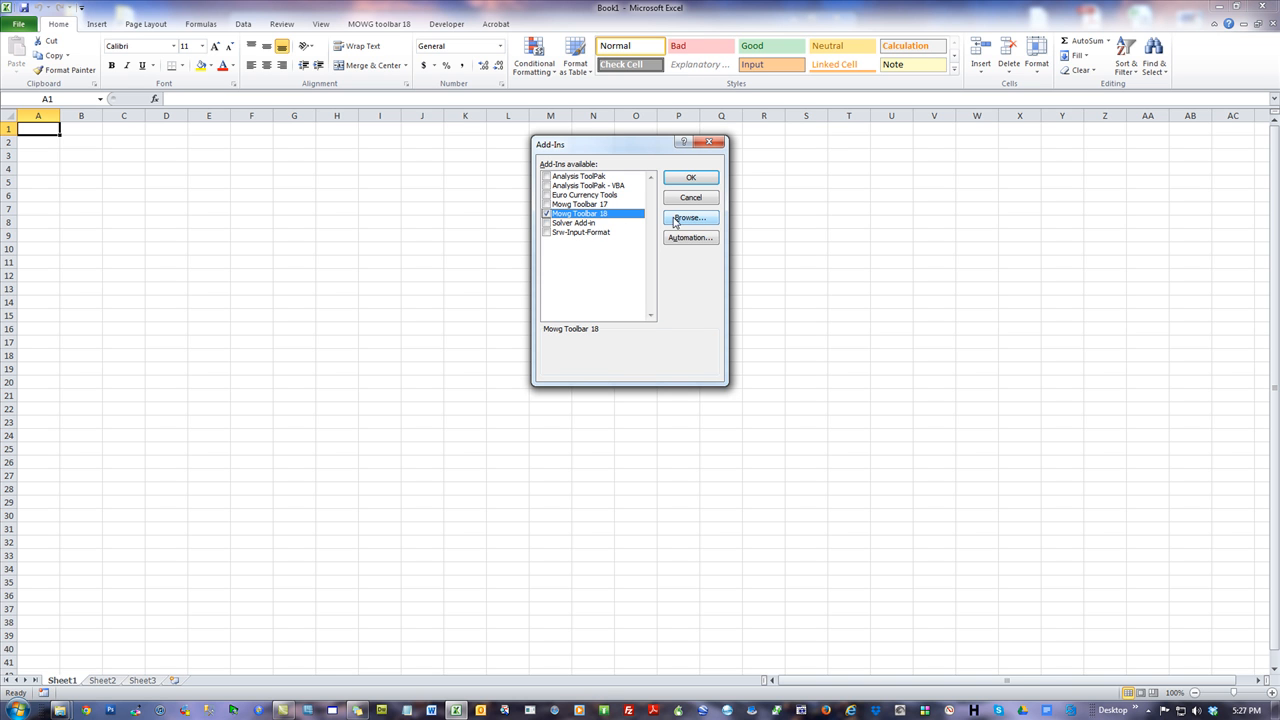
{"action": "left_click", "coordinate": [688, 219]}
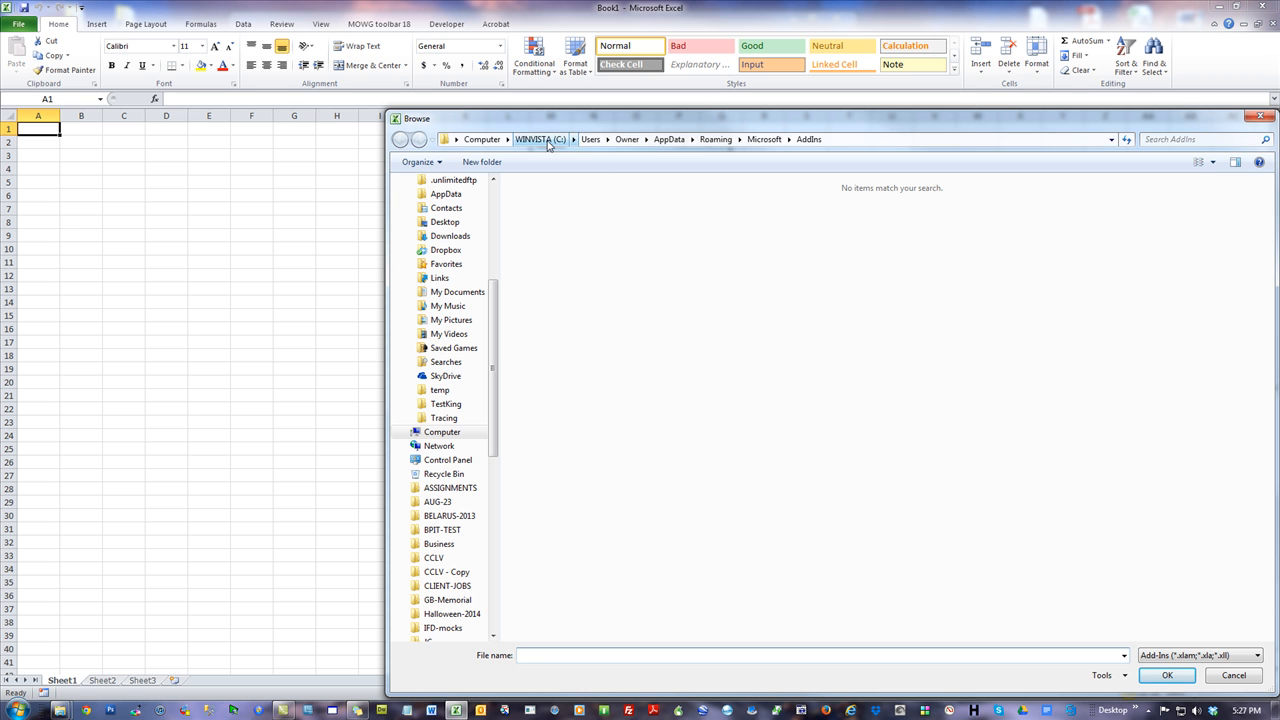
{"action": "left_click", "coordinate": [548, 140]}
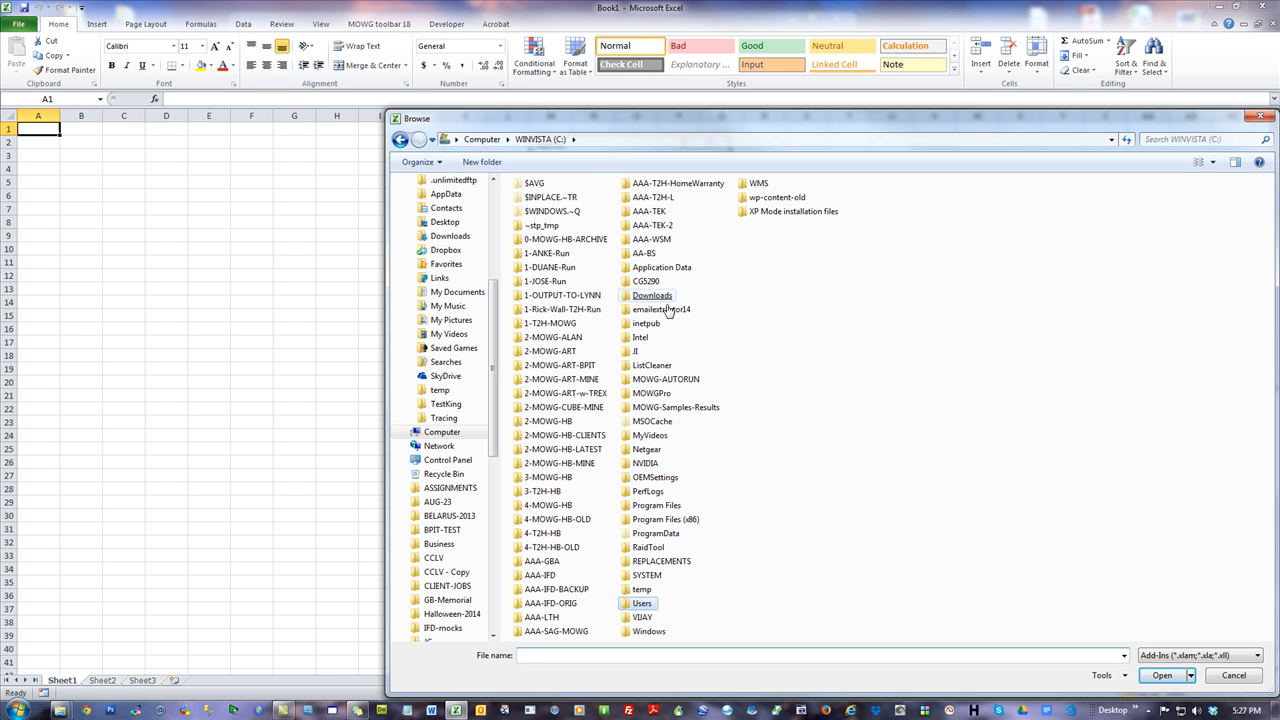
{"action": "double_click", "coordinate": [655, 367]}
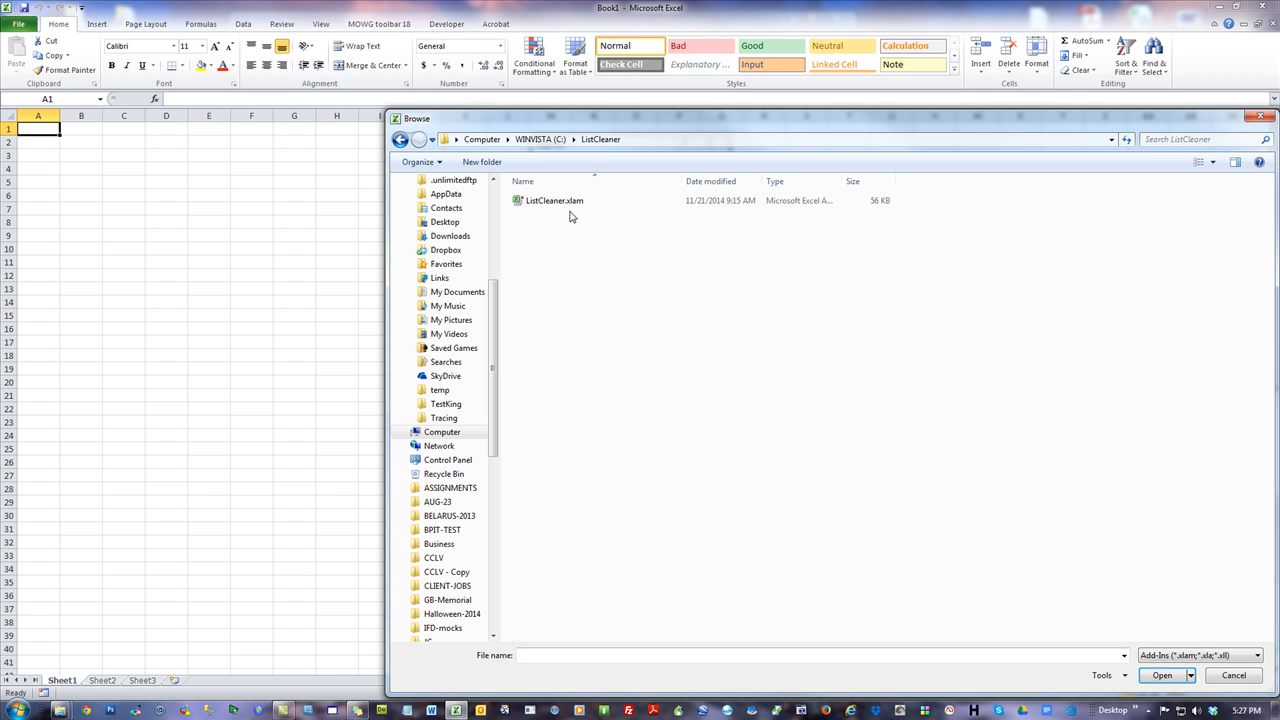
{"action": "double_click", "coordinate": [556, 201]}
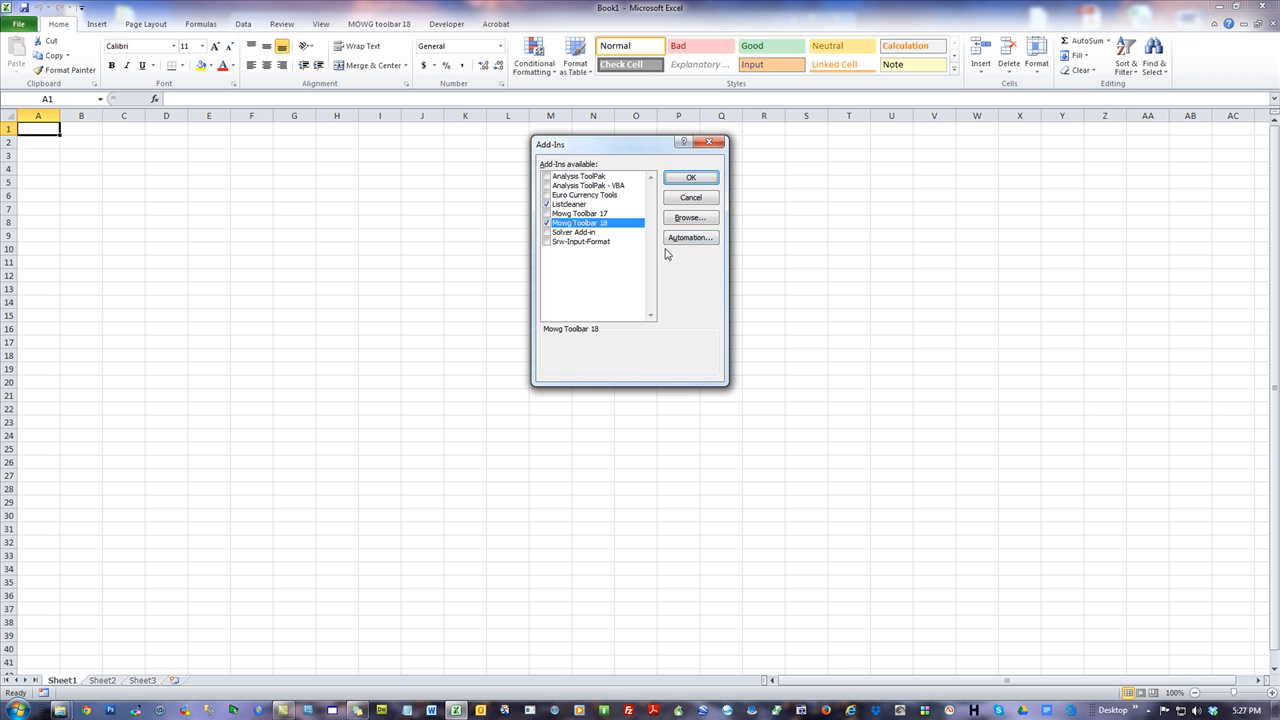
{"action": "left_click", "coordinate": [692, 178]}
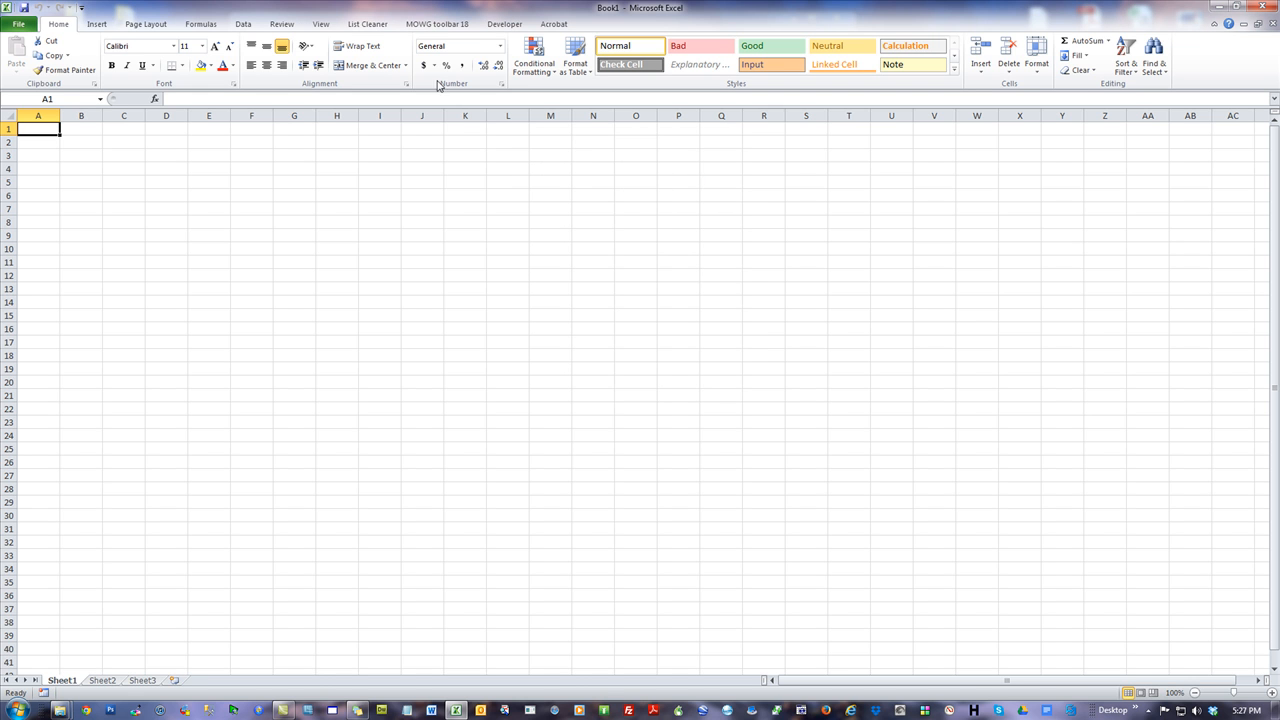
Check the List Cleaner toolbar's commands and its version information
{"action": "left_click", "coordinate": [368, 24]}
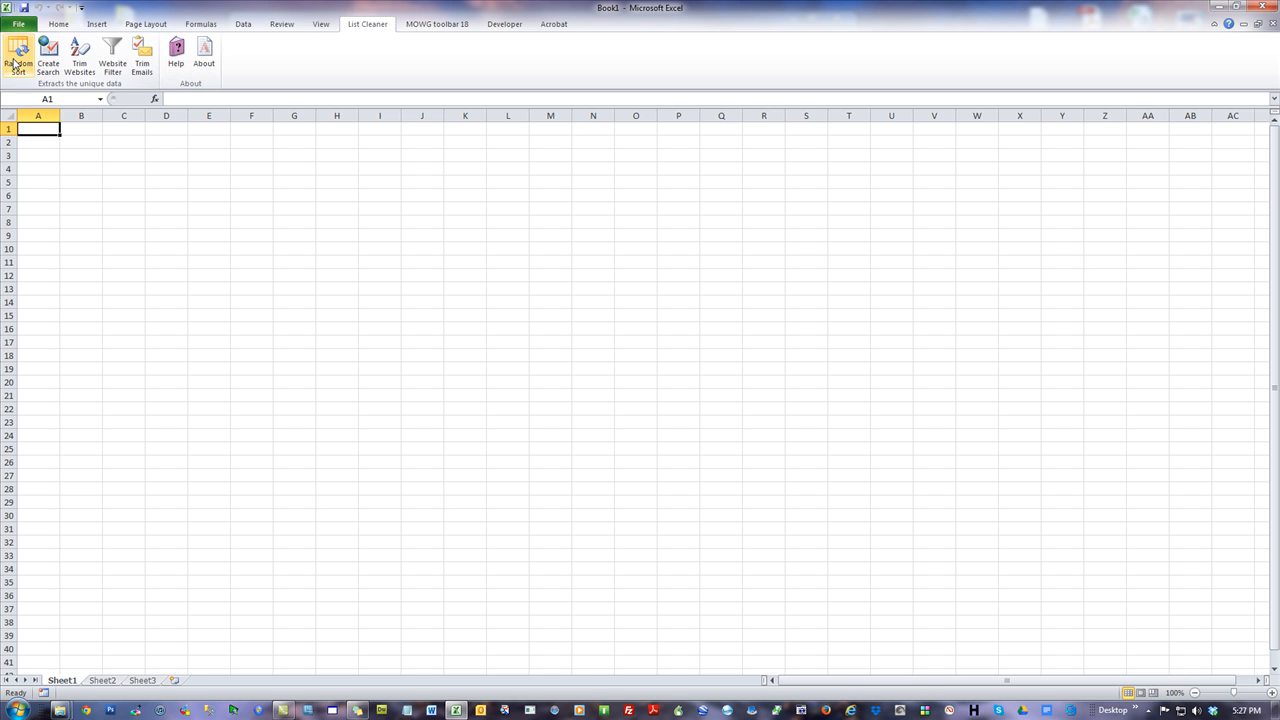
{"action": "left_click", "coordinate": [210, 55]}
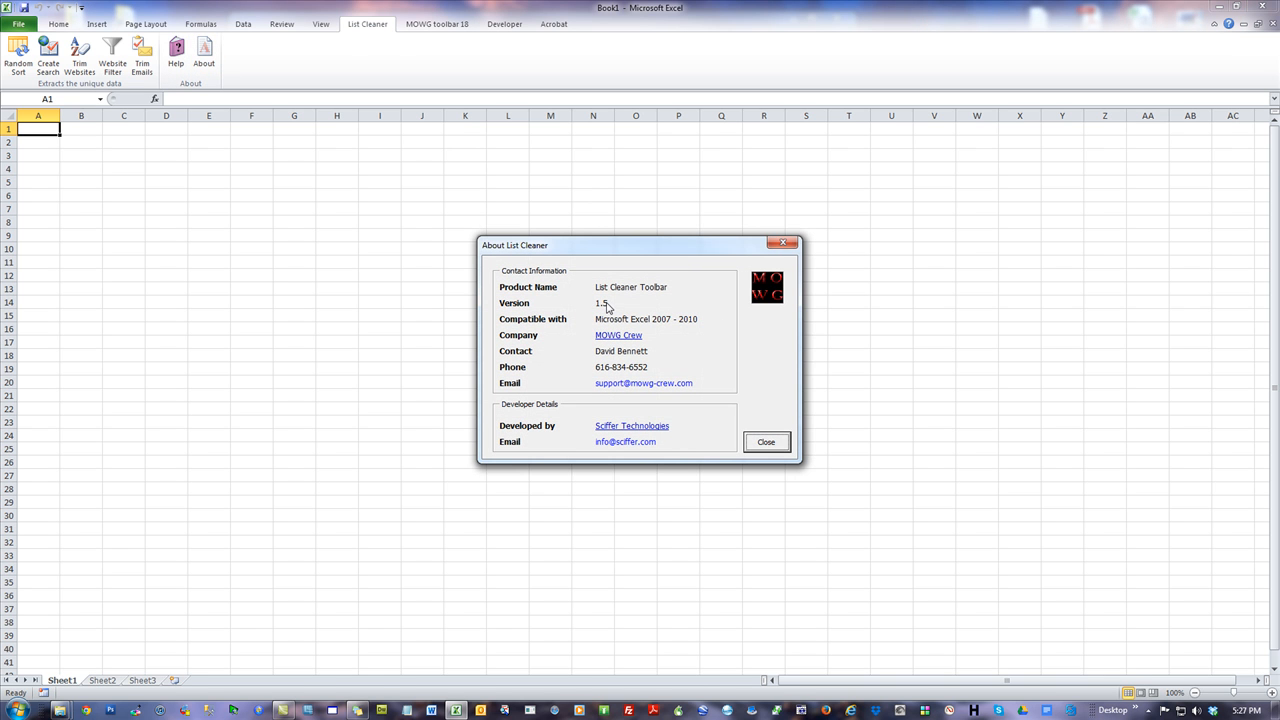
{"action": "left_click", "coordinate": [766, 442]}
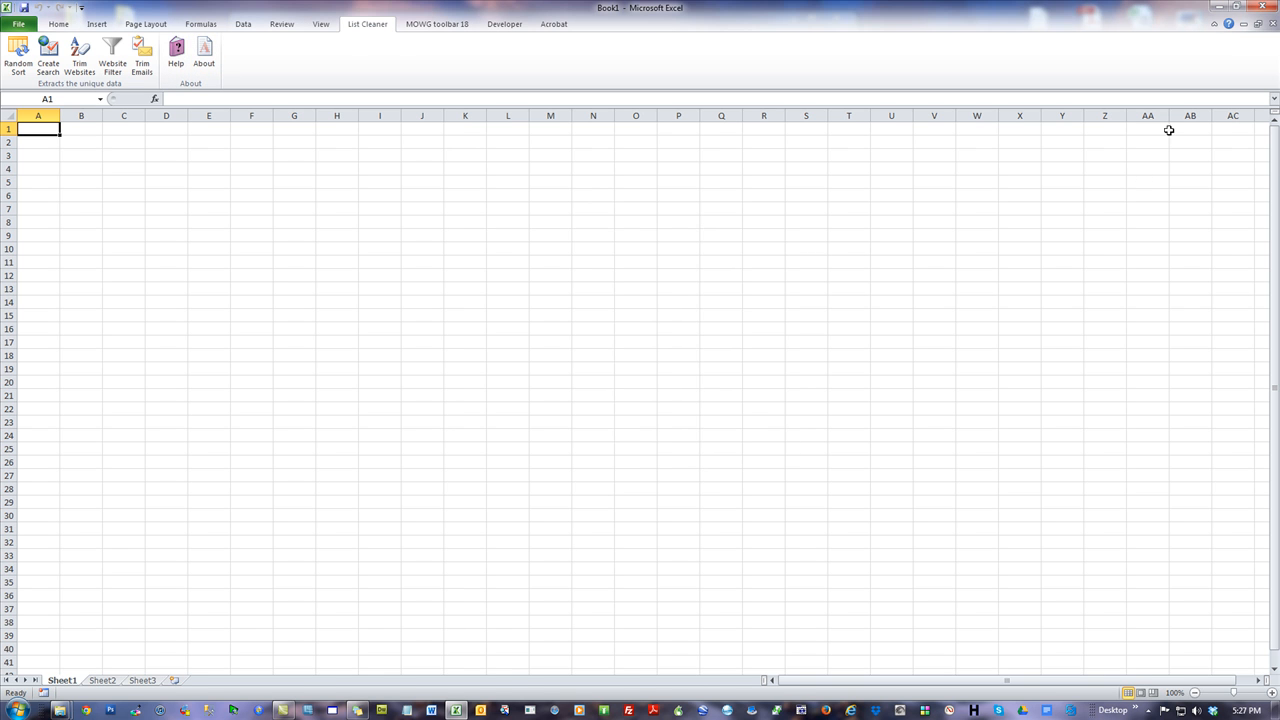
Close Excel and the ListCleaner folder window, and open T2H-Prequal.xlsx from the TCOB folder of T2H-PreQual-V1_5
{"action": "left_click", "coordinate": [1264, 6]}
{"action": "left_click", "coordinate": [854, 36]}
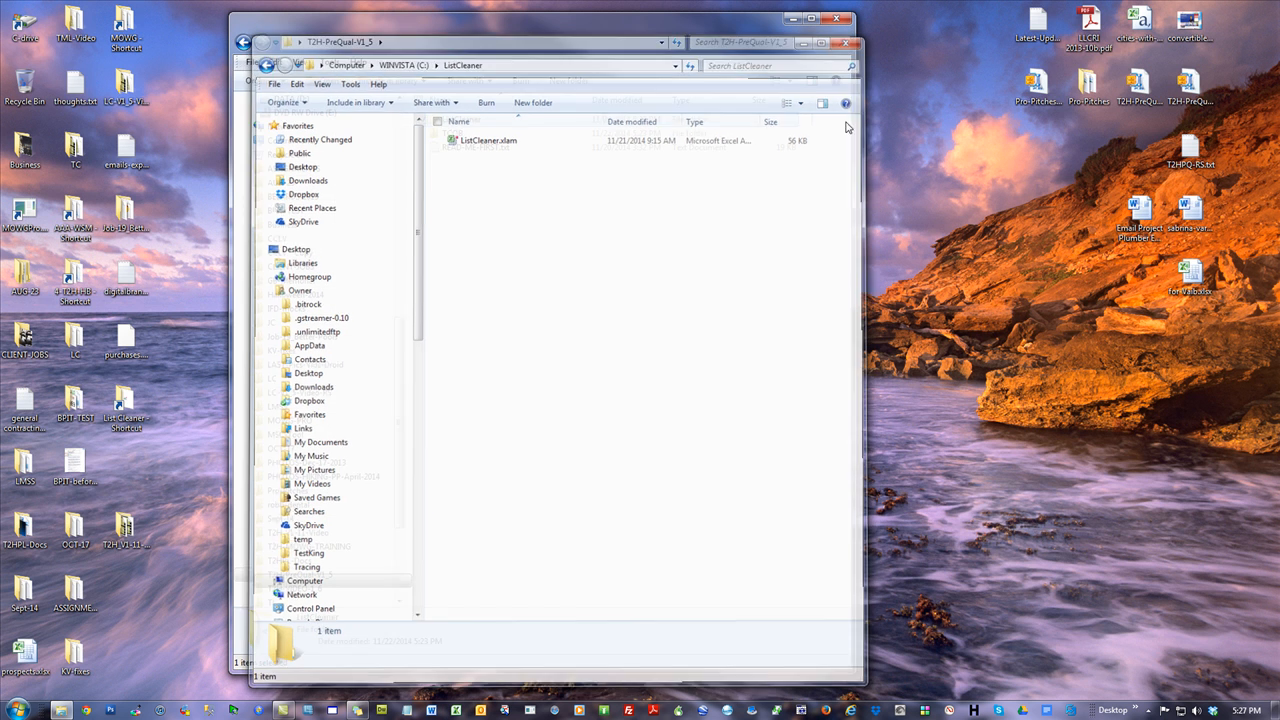
{"action": "left_click", "coordinate": [651, 249]}
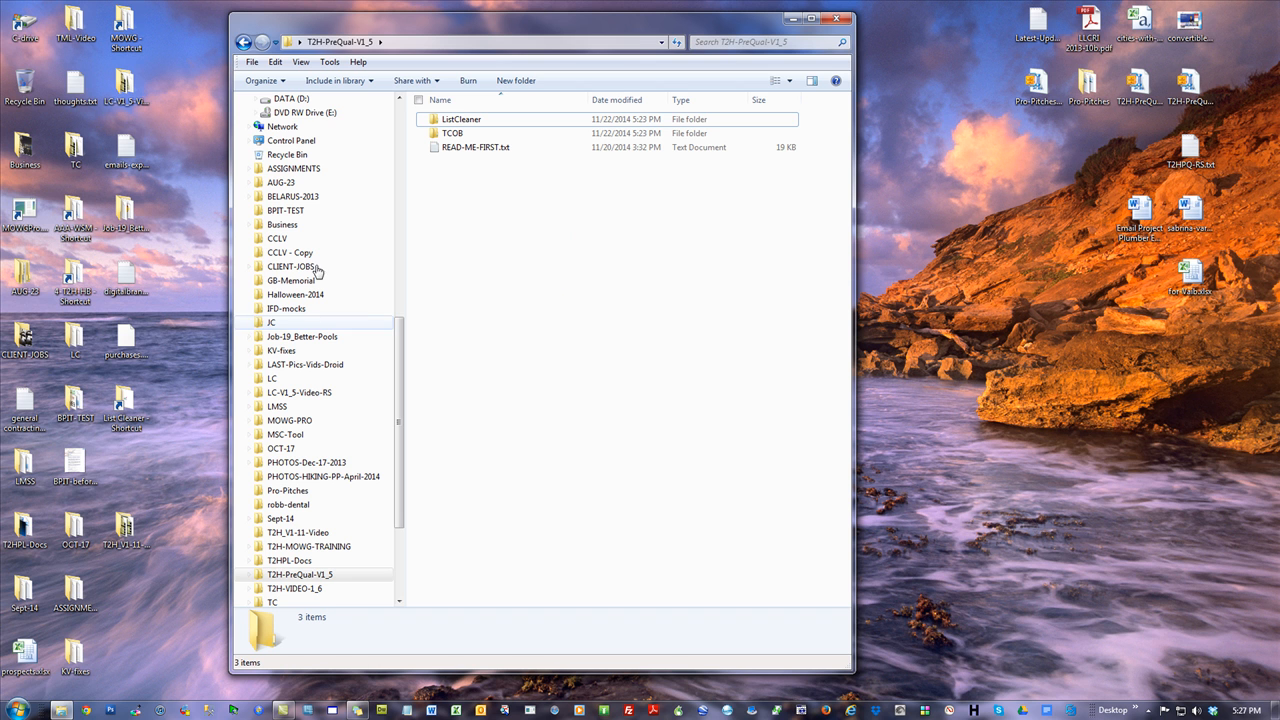
{"action": "left_click", "coordinate": [452, 138]}
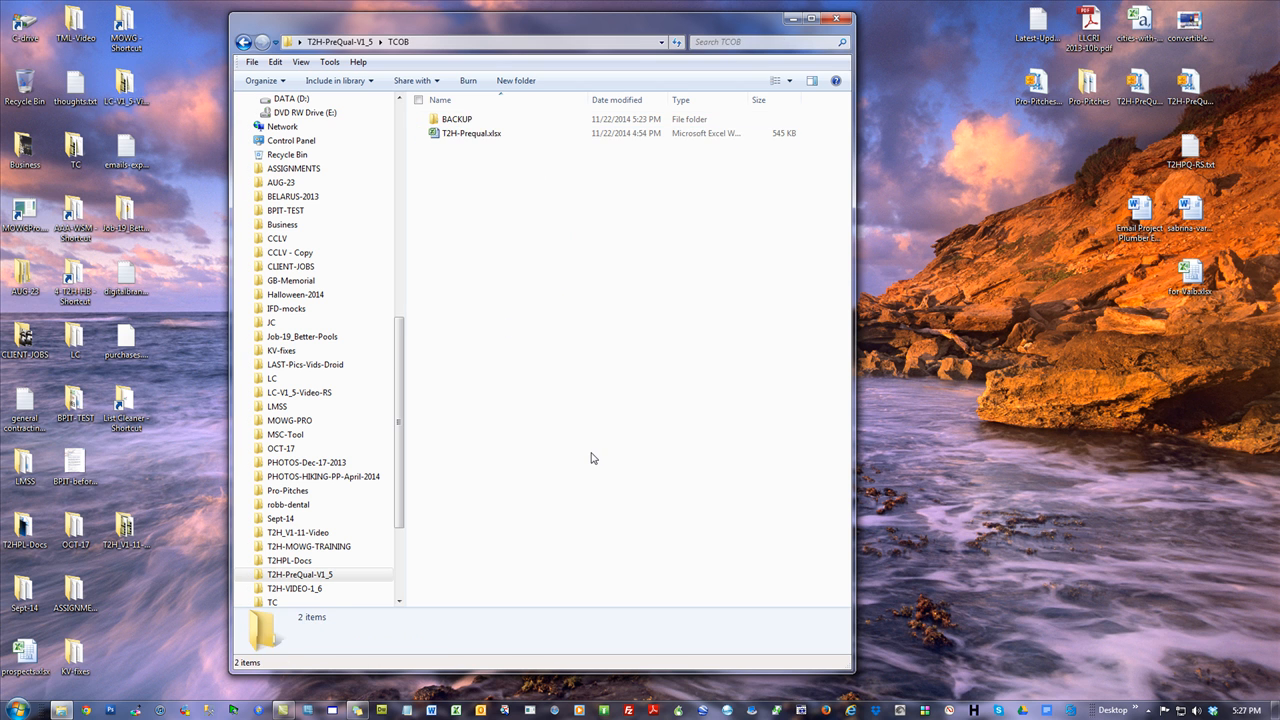
{"action": "double_click", "coordinate": [470, 137]}
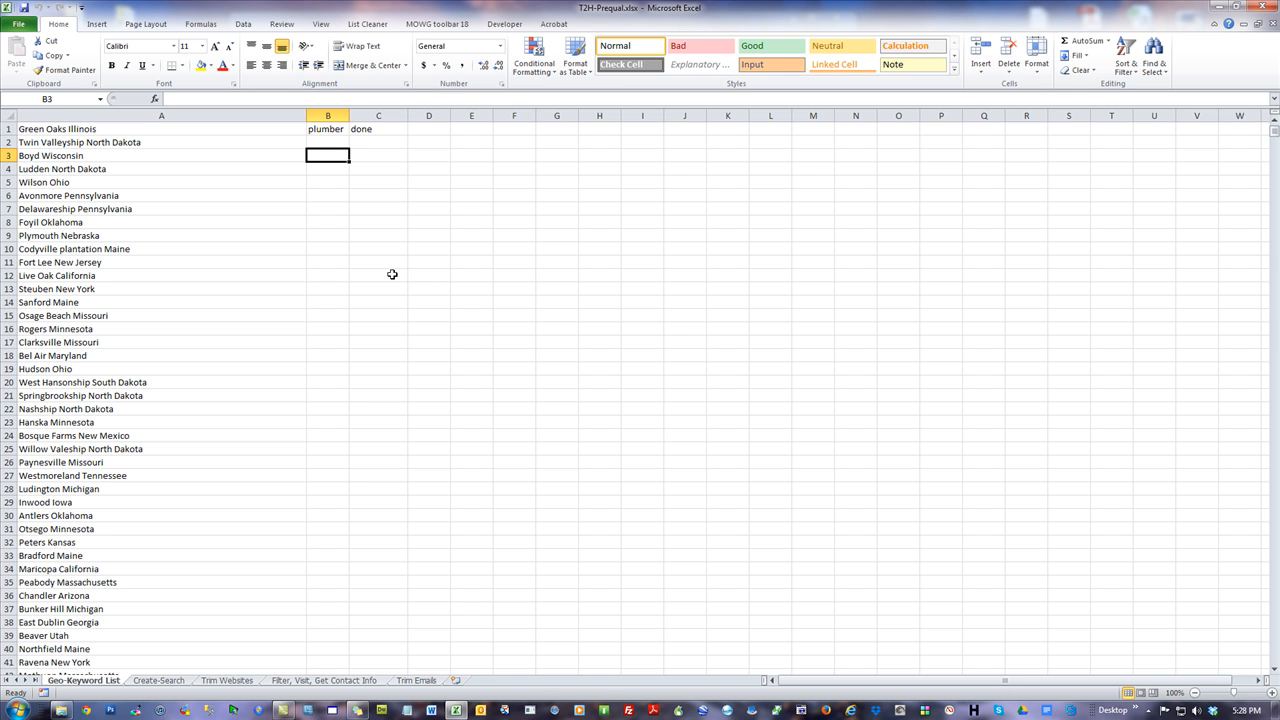
Display the List Cleaner tools and examine the full city list in column A of the Geo-Keyword List sheet
{"action": "left_click", "coordinate": [372, 26]}
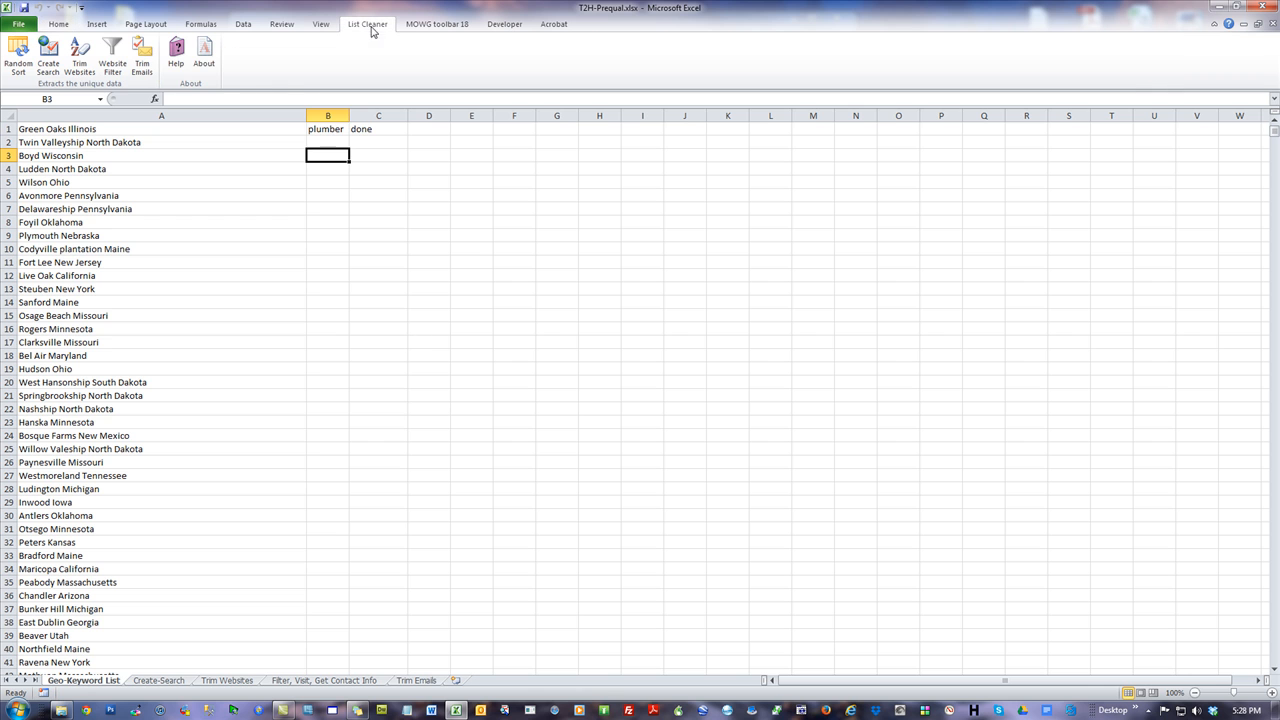
{"action": "left_click", "coordinate": [100, 116]}
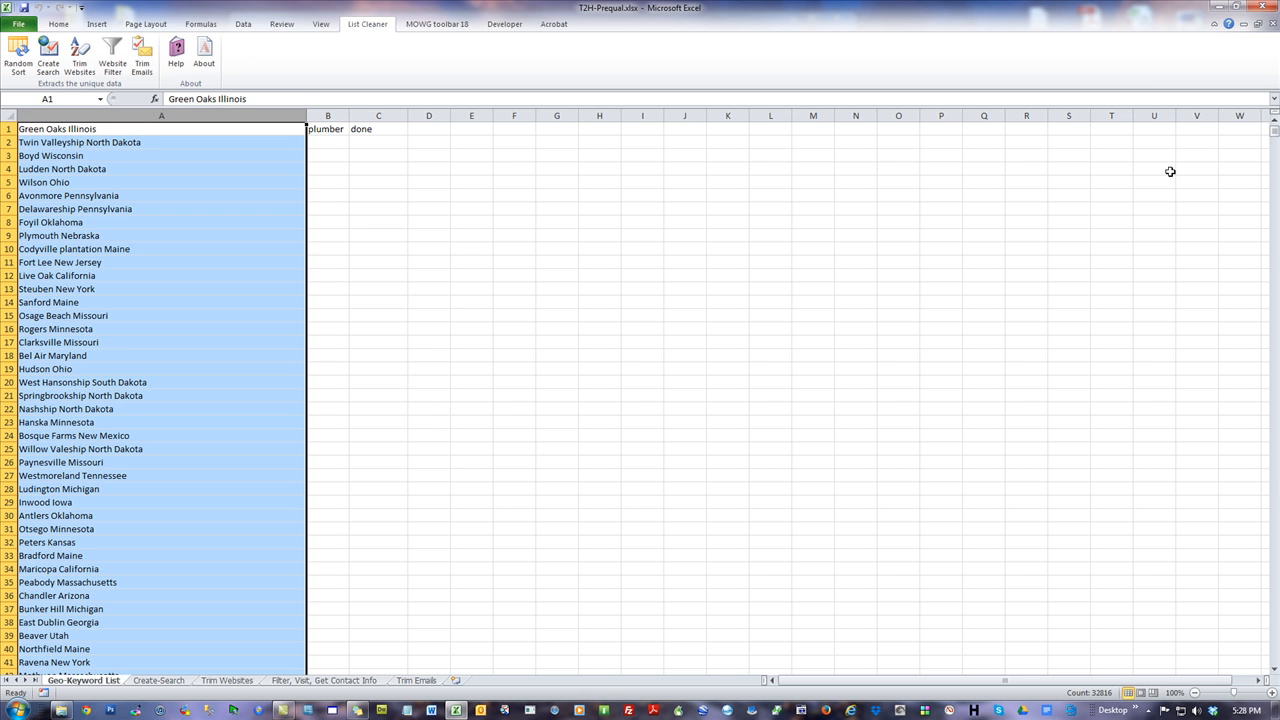
{"action": "left_click_drag", "start_coordinate": [1269, 134], "coordinate": [1218, 693]}
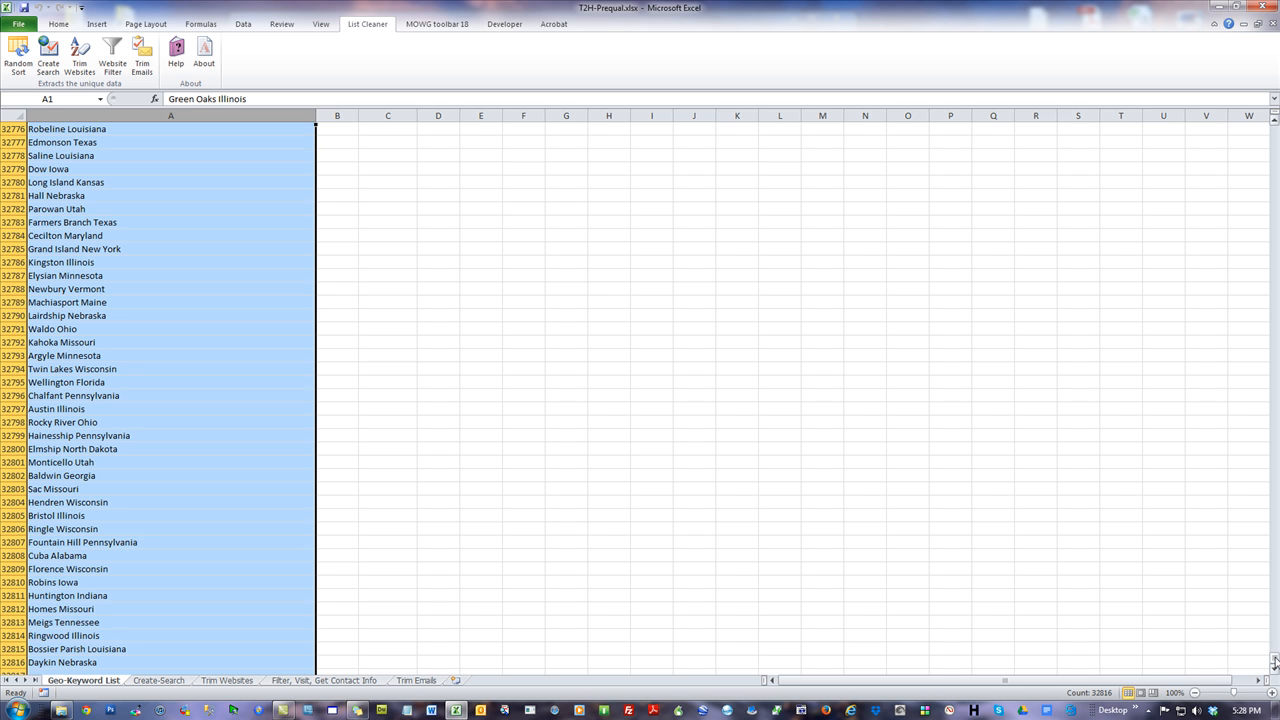
{"action": "left_click_drag", "start_coordinate": [1274, 660], "coordinate": [1275, 122]}
{"action": "left_click", "coordinate": [762, 315]}
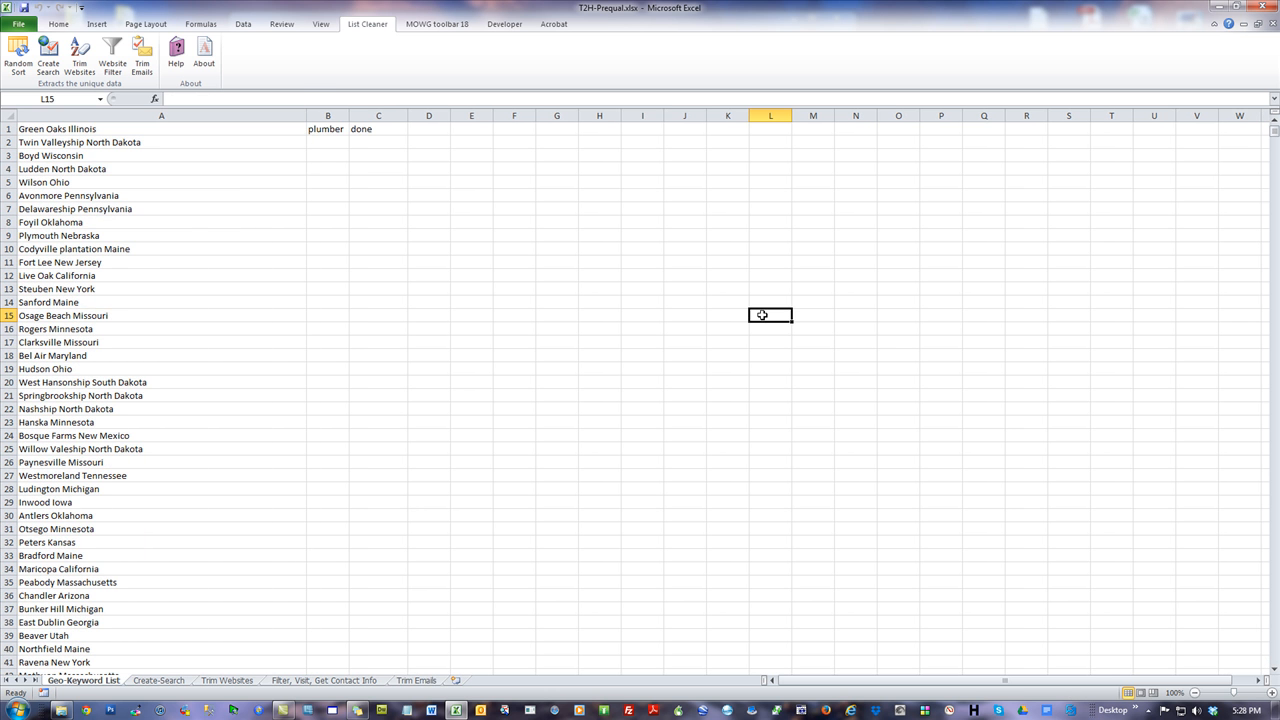
Fill the keyword "plumber" from B1 down to B5 on the Geo-Keyword List sheet
{"action": "left_click", "coordinate": [324, 127]}
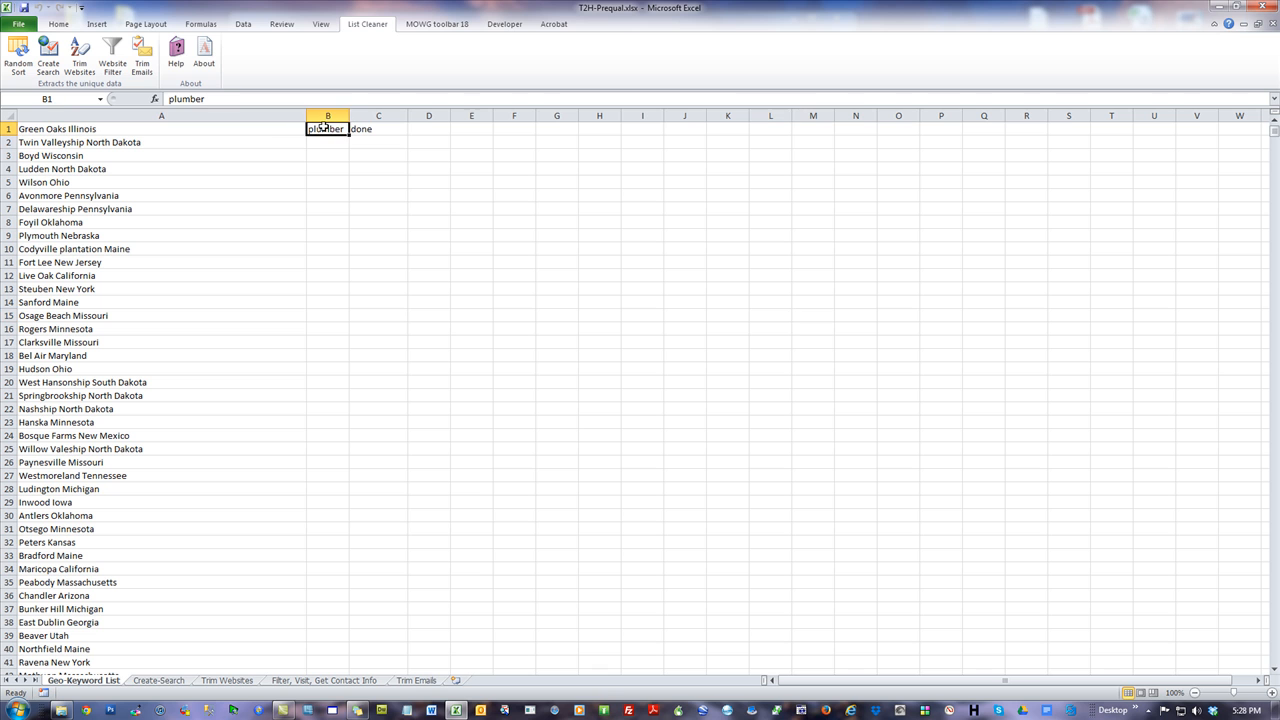
{"action": "left_click", "coordinate": [257, 126]}
{"action": "left_click", "coordinate": [328, 134]}
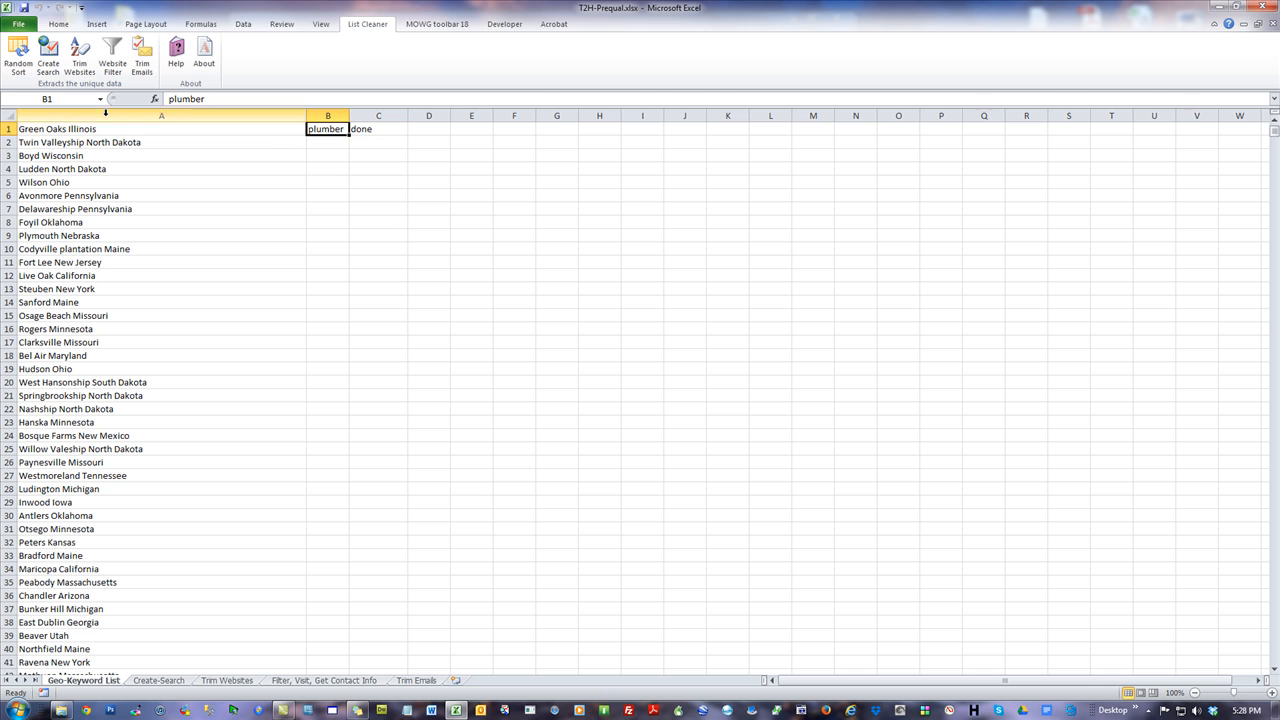
{"action": "left_click_drag", "start_coordinate": [349, 135], "coordinate": [350, 186]}
{"action": "left_click", "coordinate": [456, 283]}
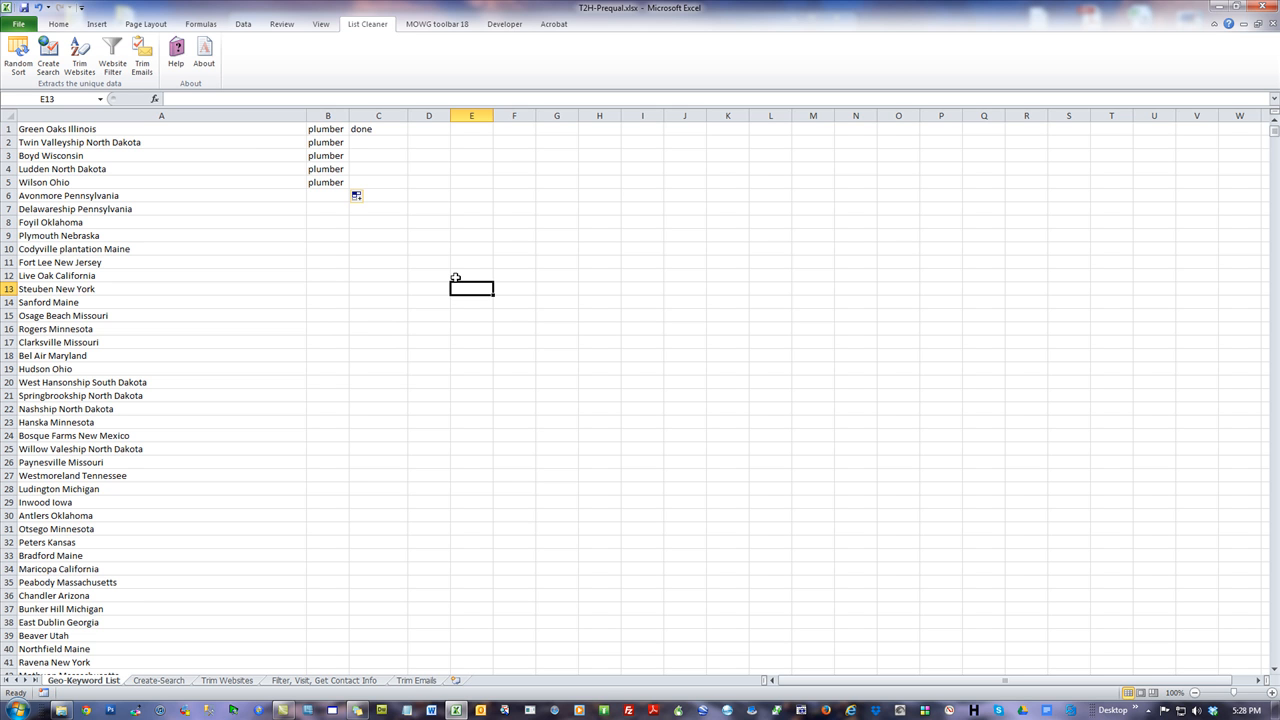
Examine the city and keyword pairs in rows 1 to 3 of columns A and B
{"action": "left_click", "coordinate": [294, 130]}
{"action": "left_click_drag", "start_coordinate": [294, 130], "coordinate": [330, 130]}
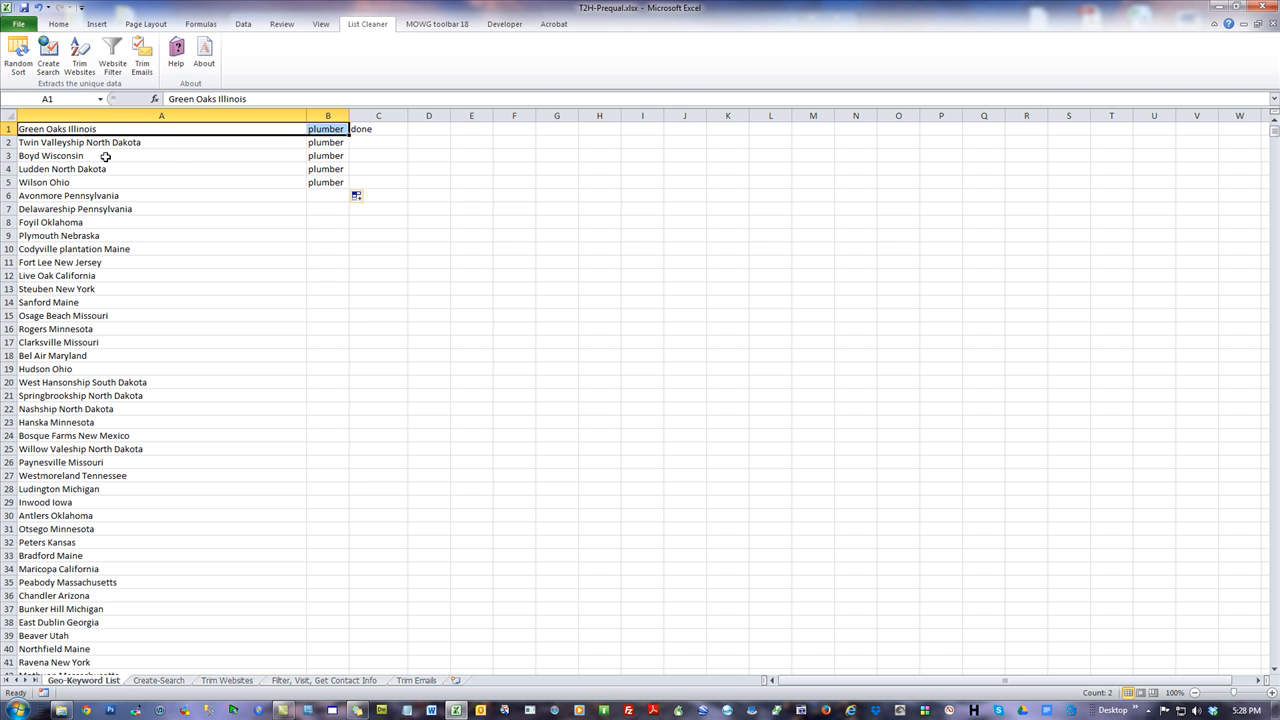
{"action": "left_click", "coordinate": [104, 143]}
{"action": "left_click_drag", "start_coordinate": [127, 143], "coordinate": [334, 135]}
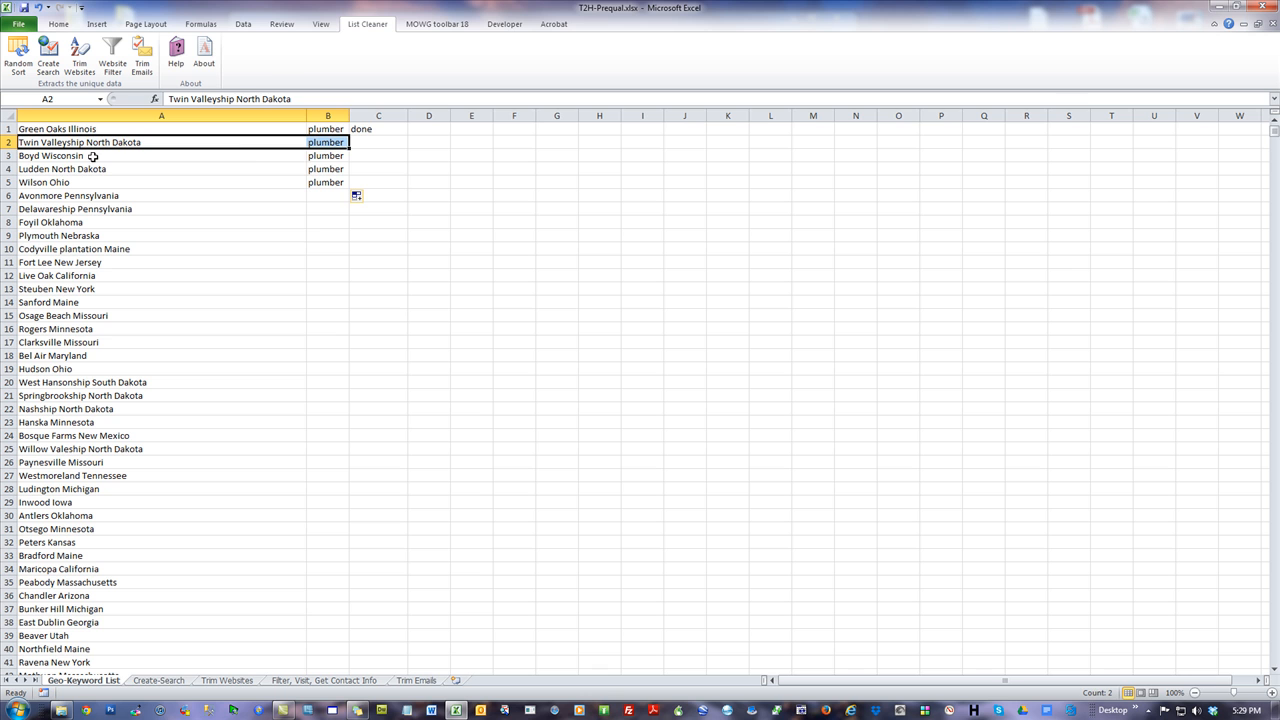
{"action": "left_click_drag", "start_coordinate": [121, 157], "coordinate": [330, 158]}
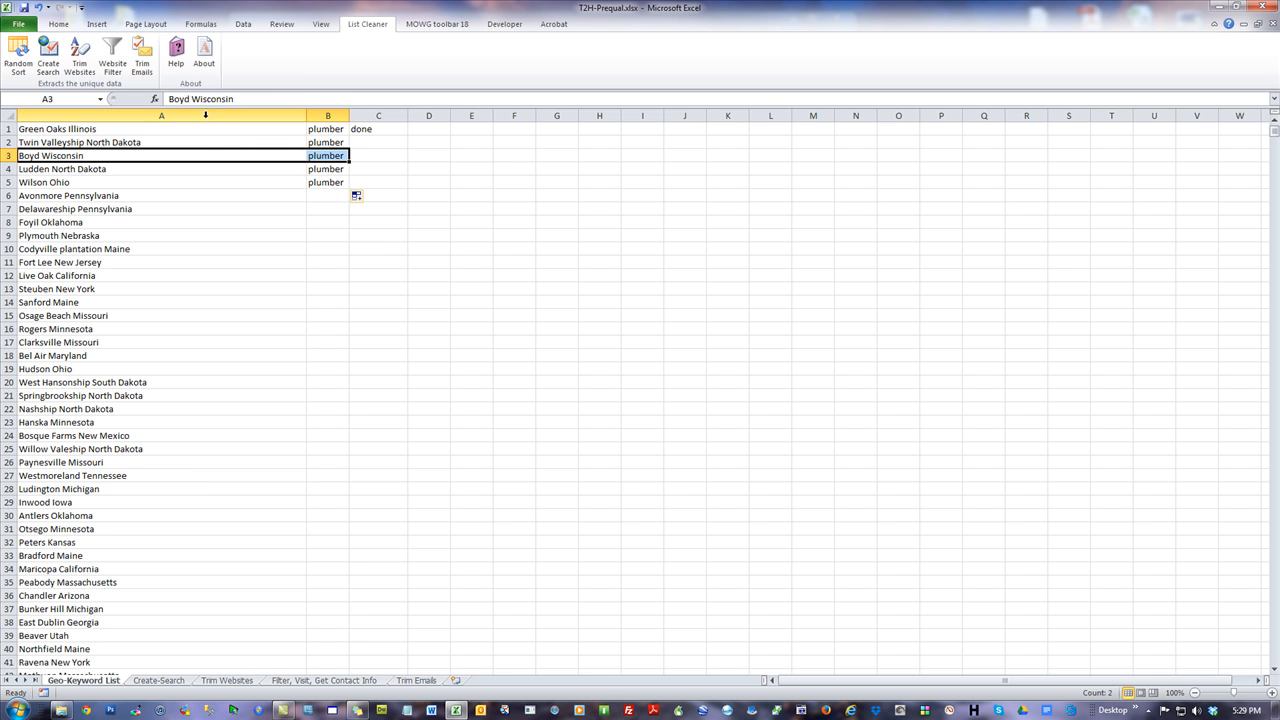
Copy the city and keyword pairs in A1:B5 to cell A1 of the Create-Search sheet
{"action": "left_click_drag", "start_coordinate": [183, 124], "coordinate": [330, 184]}
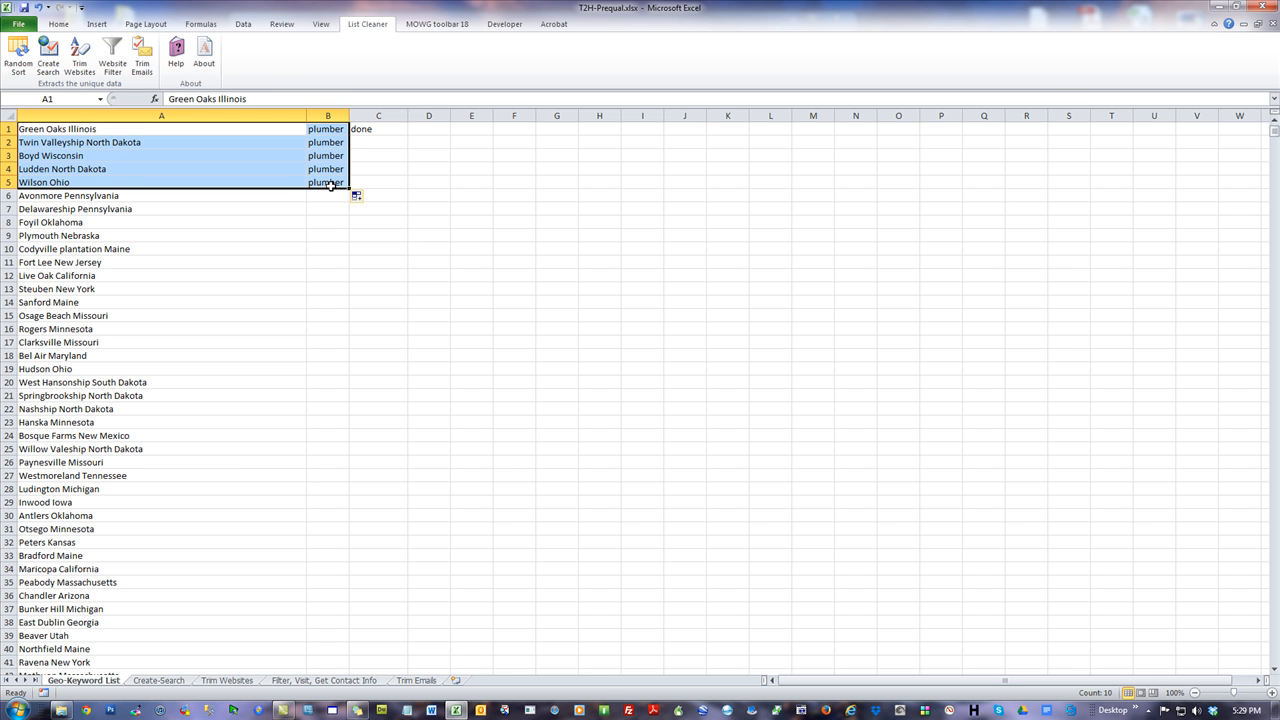
{"action": "right_click", "coordinate": [270, 166]}
{"action": "left_click", "coordinate": [300, 186]}
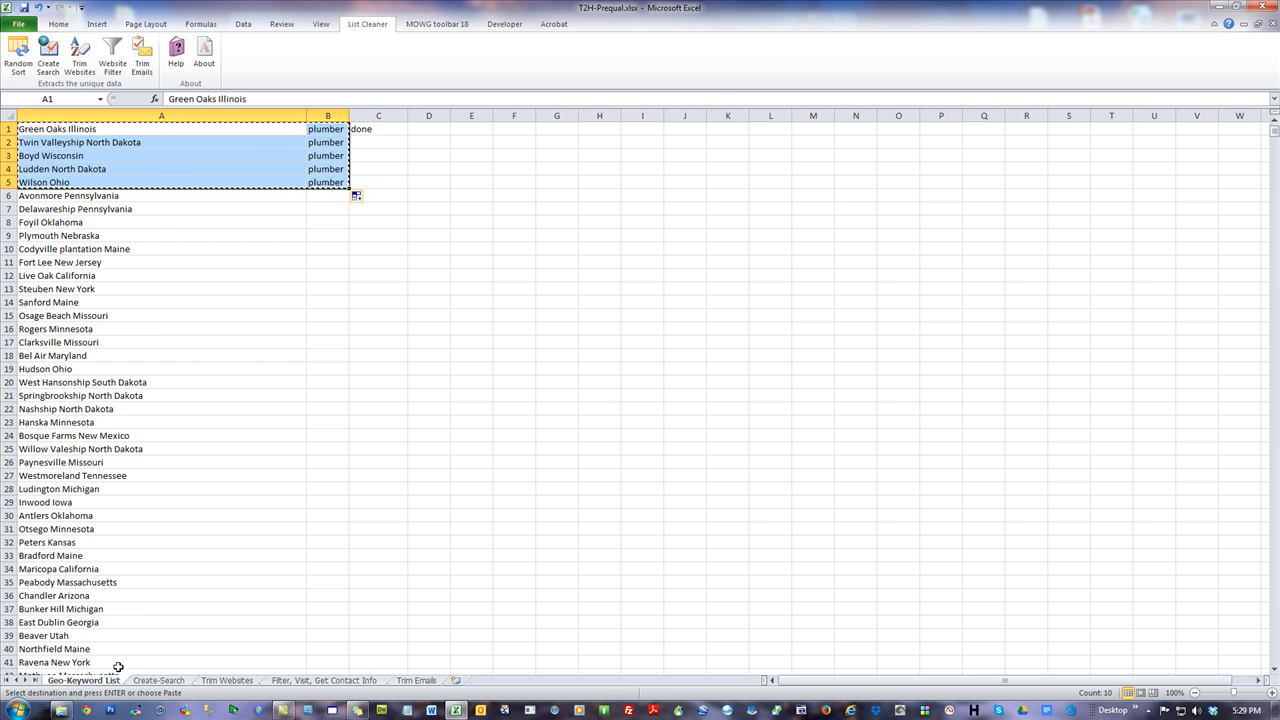
{"action": "left_click", "coordinate": [158, 680]}
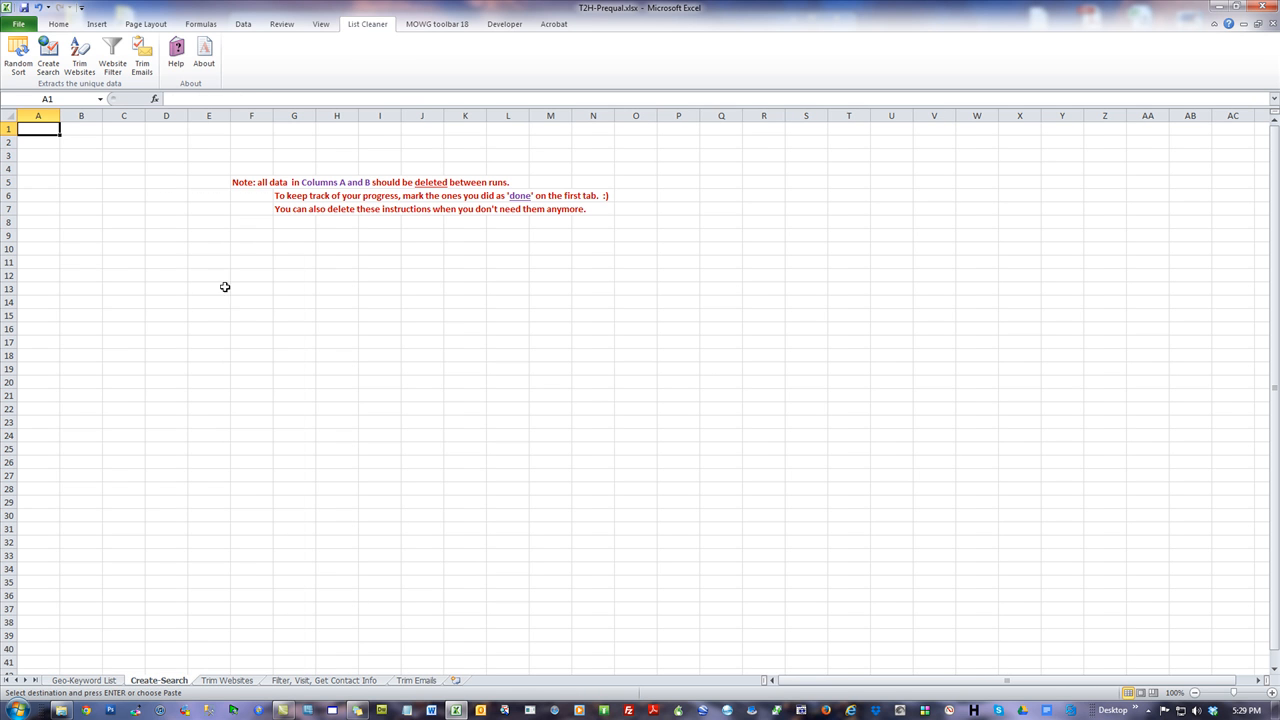
{"action": "right_click", "coordinate": [35, 129]}
{"action": "left_click", "coordinate": [58, 181]}
Run List Cleaner's Create Search on the pasted pairs to generate the website search batch file
{"action": "left_click", "coordinate": [616, 409]}
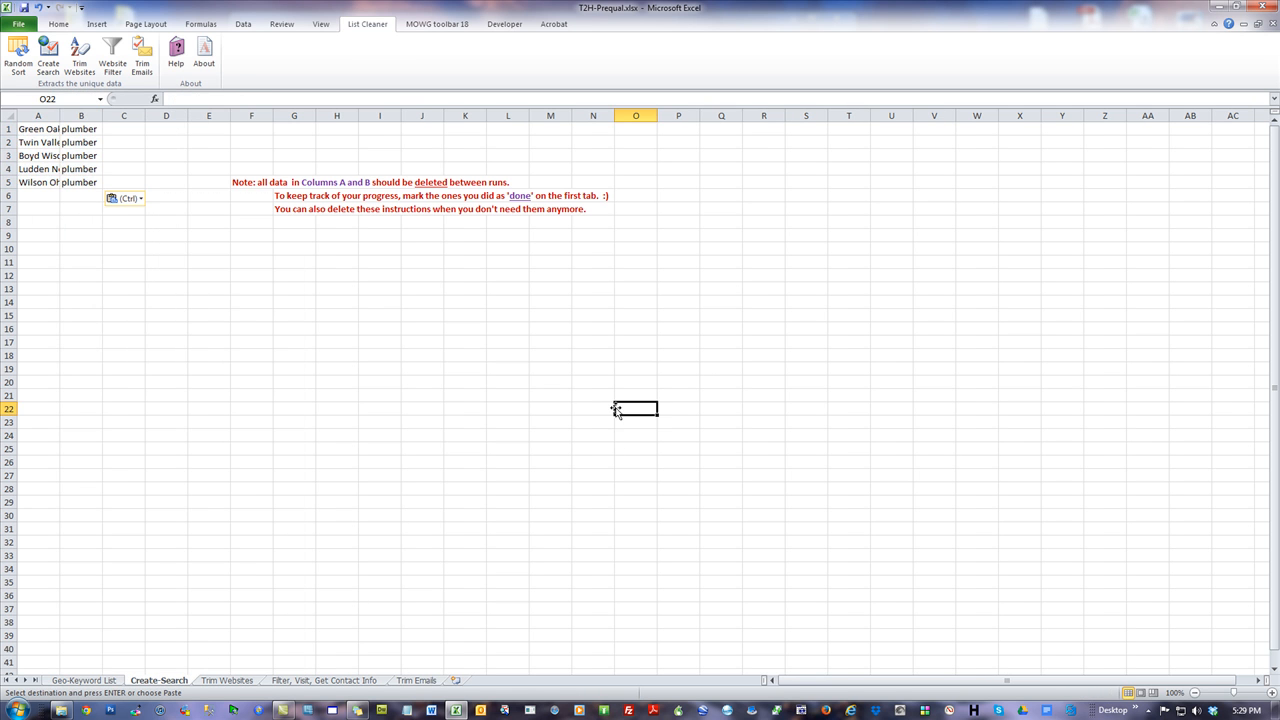
{"action": "left_click", "coordinate": [49, 55]}
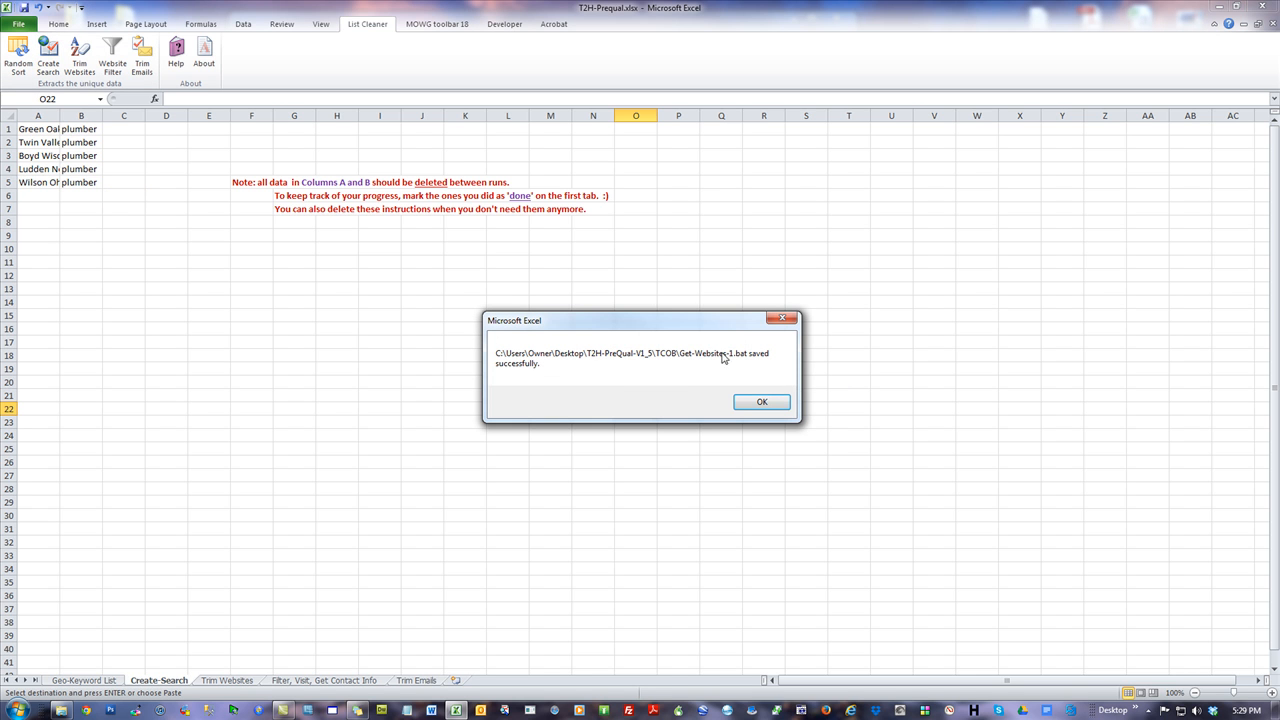
Run Get-Websites-1.bat from the TCOB folder to open the five city plumber searches in the browser
{"action": "left_click", "coordinate": [762, 401]}
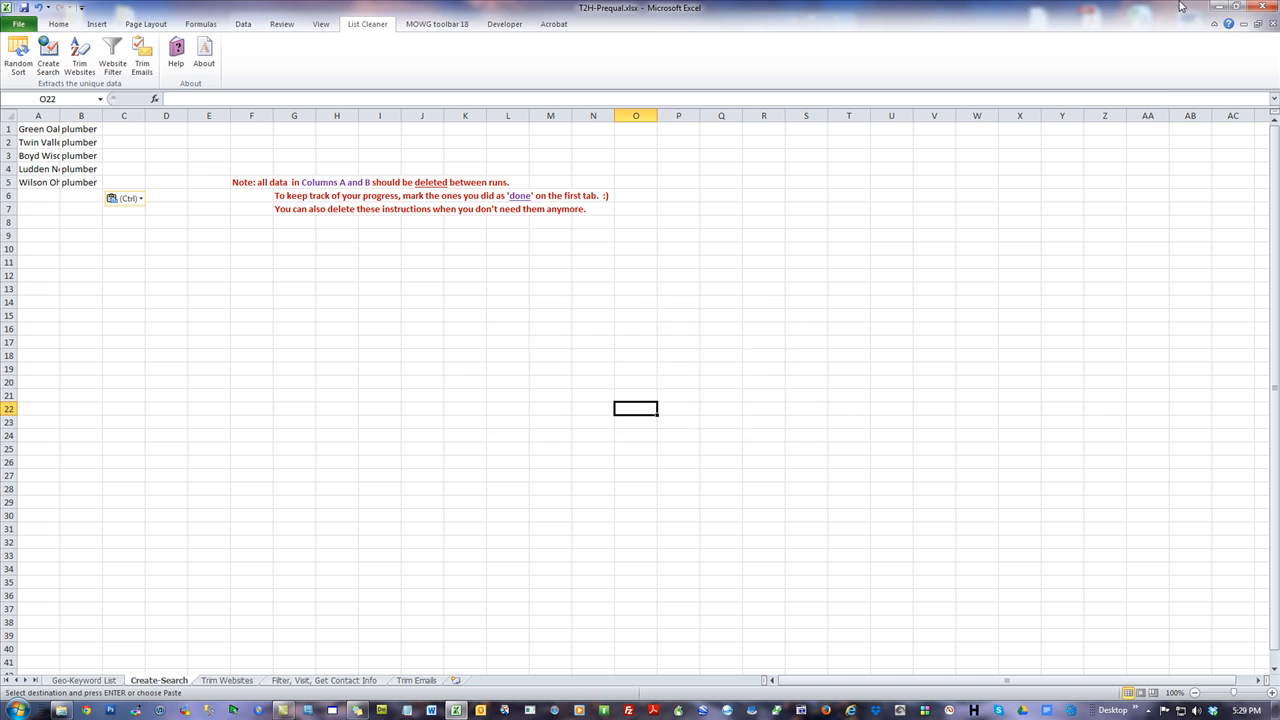
{"action": "left_click_drag", "start_coordinate": [1085, 10], "coordinate": [1085, 467]}
{"action": "left_click", "coordinate": [491, 150]}
{"action": "left_click", "coordinate": [481, 135]}
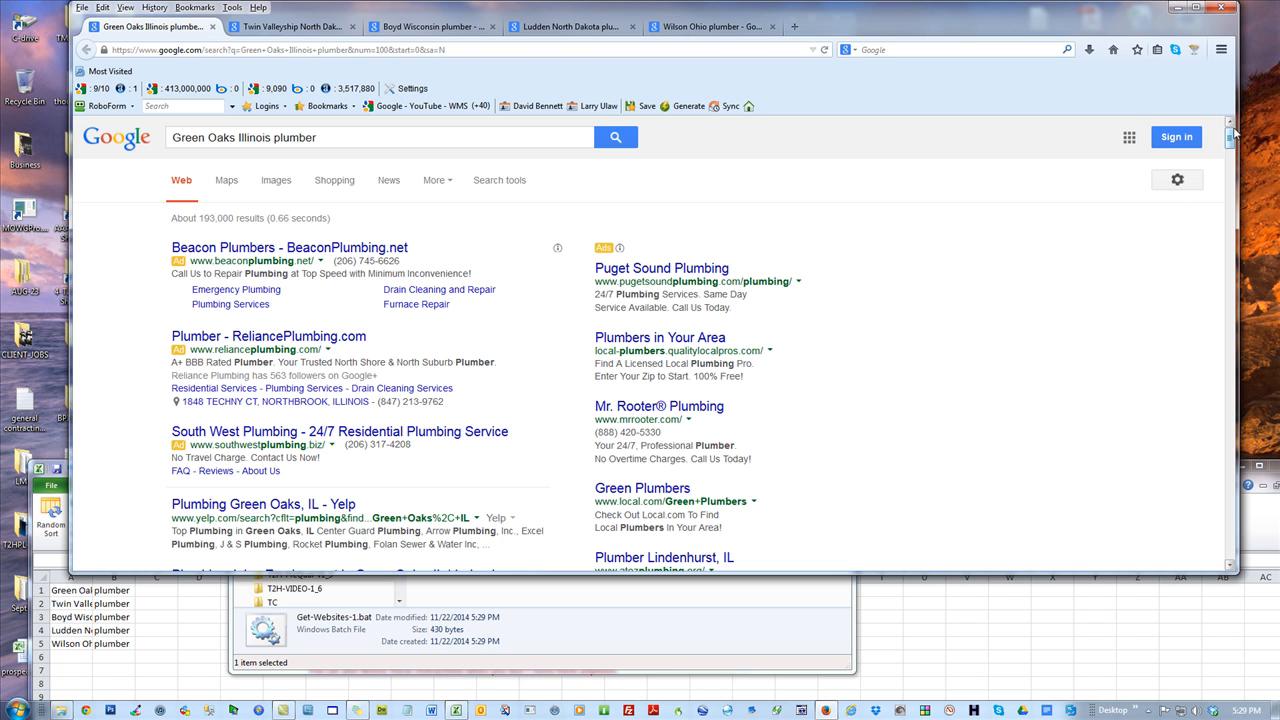
Copy all links from all open Google results tabs, starting from the Green Oaks Illinois plumber search page
{"action": "mouse_move", "coordinate": [1231, 143]}
{"action": "left_mouse_down"}
{"action": "mouse_move", "coordinate": [1236, 516]}
{"action": "mouse_move", "coordinate": [1232, 163]}
{"action": "left_mouse_up"}
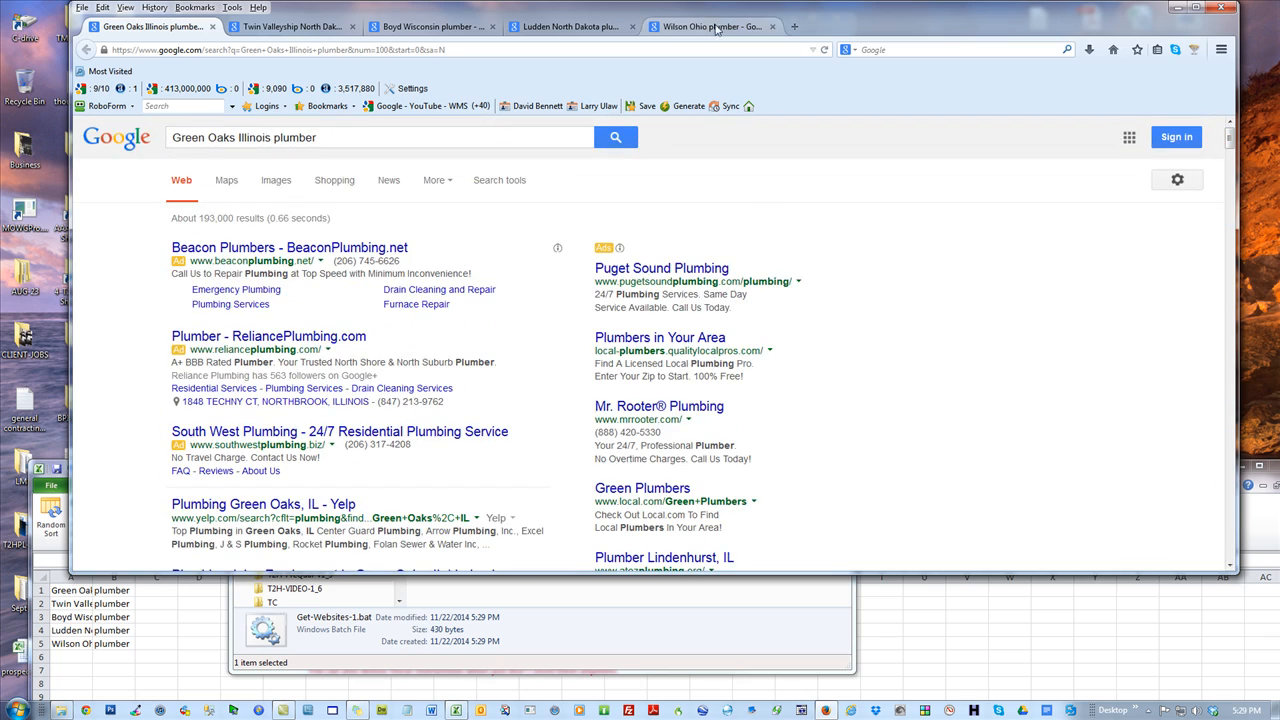
{"action": "right_click", "coordinate": [921, 259]}
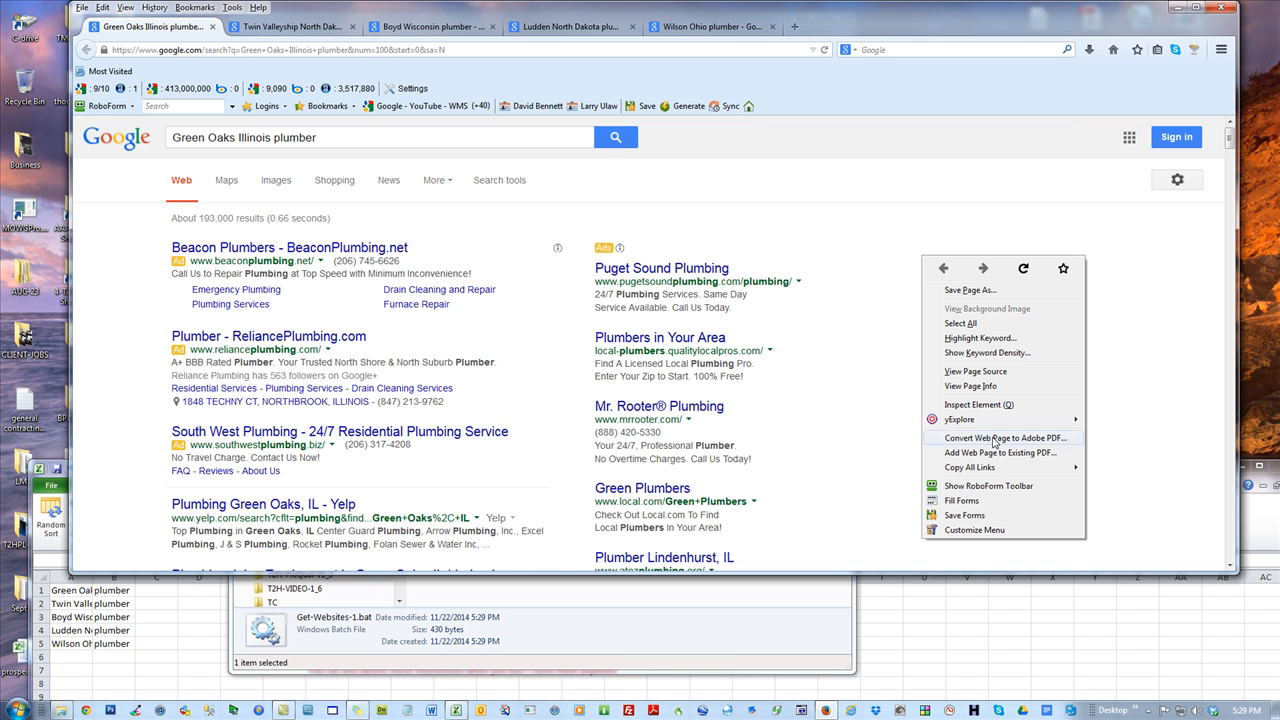
{"action": "mouse_move", "coordinate": [988, 467]}
{"action": "mouse_move", "coordinate": [1143, 484]}
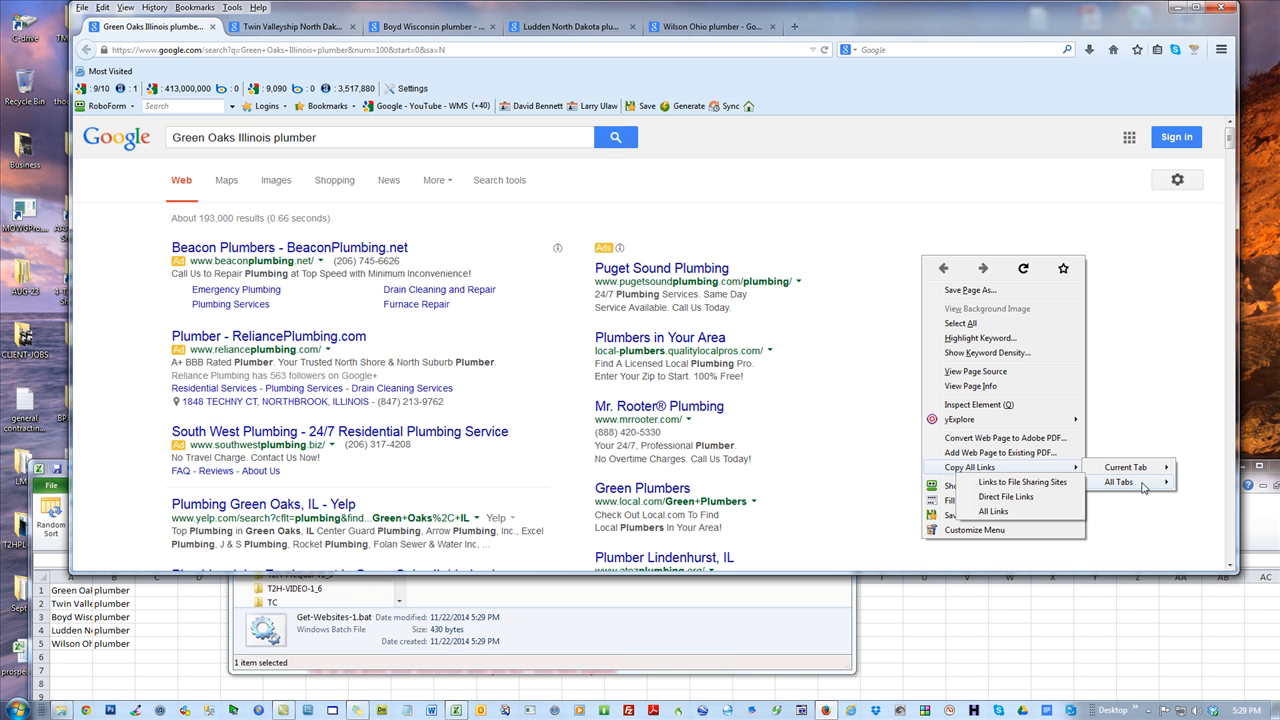
{"action": "left_click", "coordinate": [996, 511]}
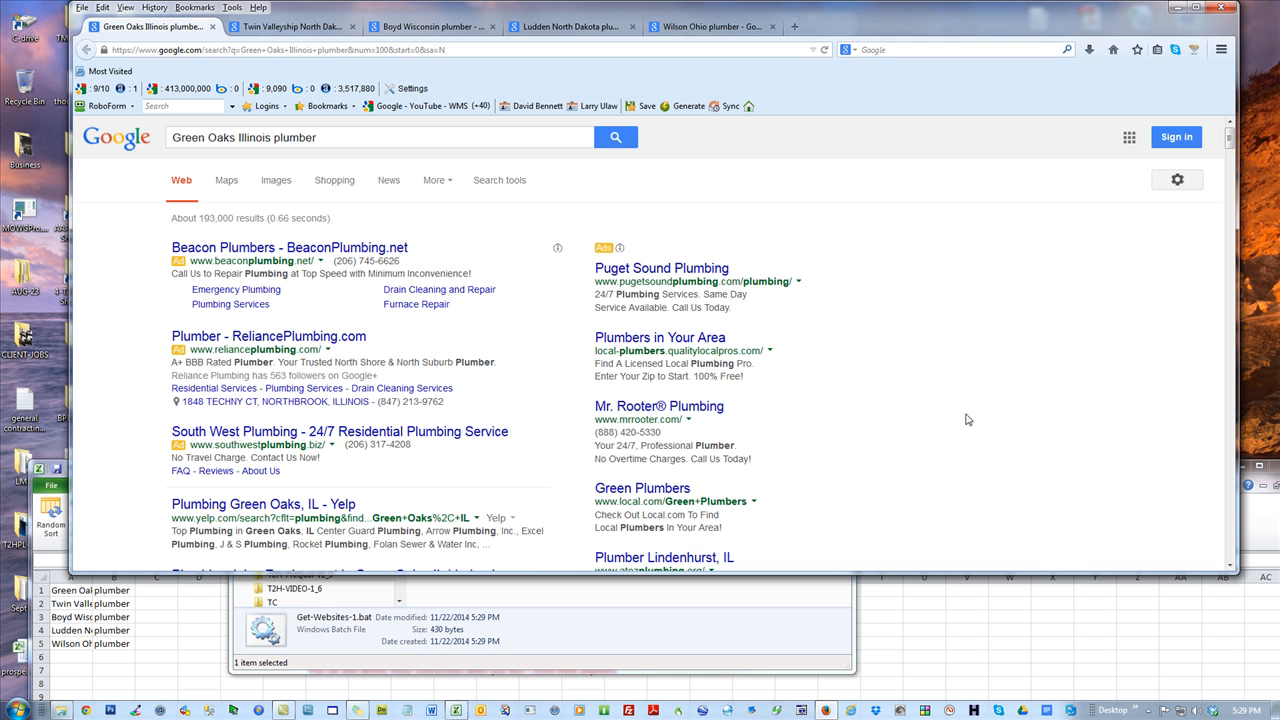
Switch back to T2H-Prequal.xlsx in Excel and paste the copied links into cell A2 of the Trim Websites sheet
{"action": "left_click", "coordinate": [1208, 6]}
{"action": "left_click", "coordinate": [975, 477]}
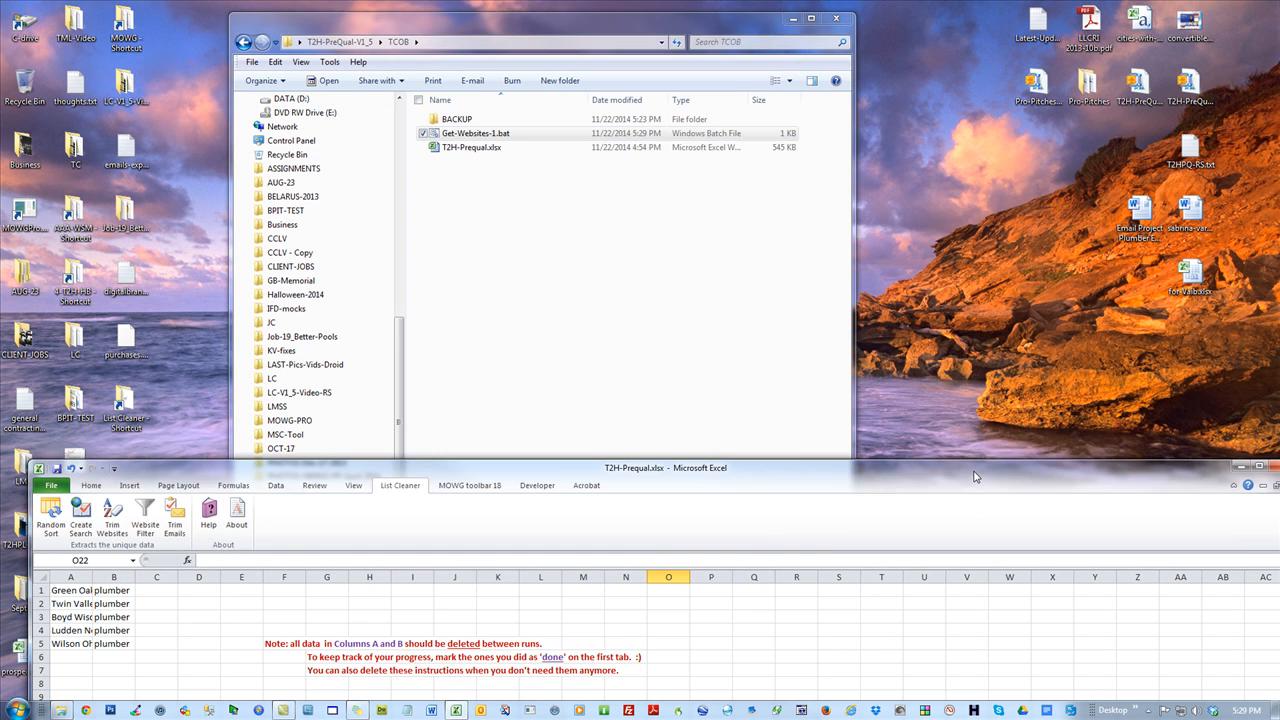
{"action": "double_click", "coordinate": [975, 477]}
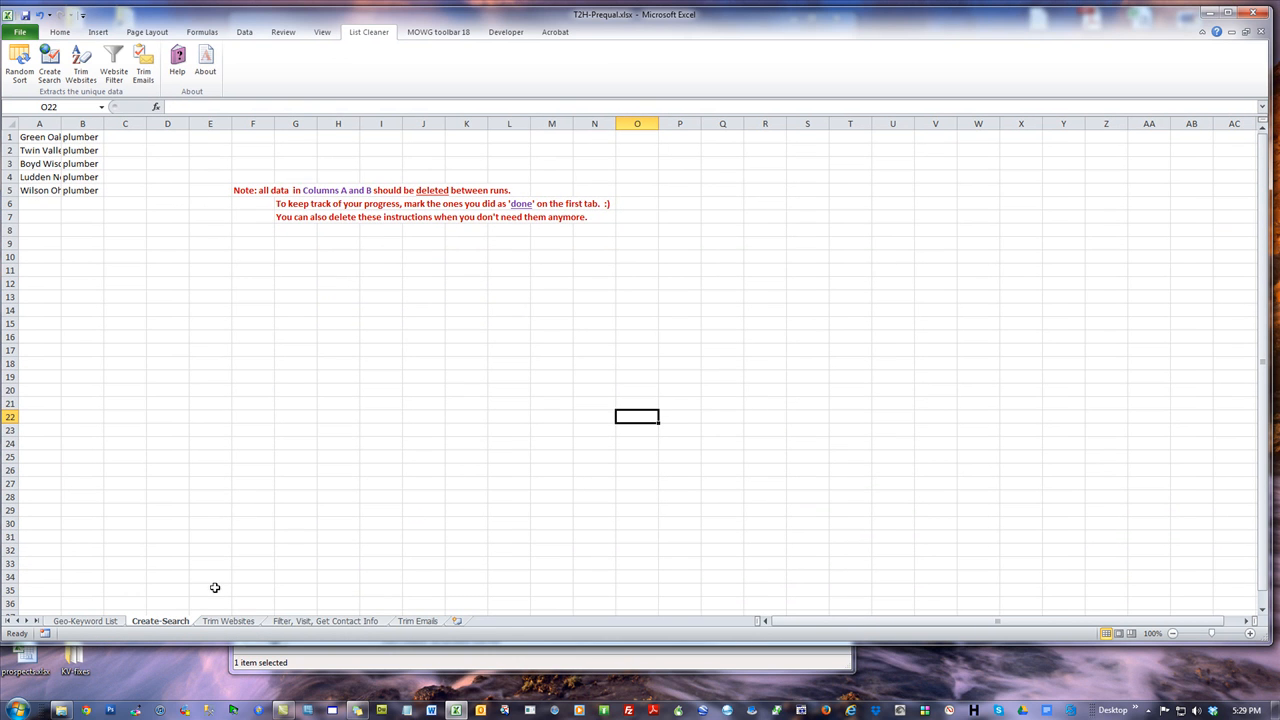
{"action": "left_click", "coordinate": [229, 620]}
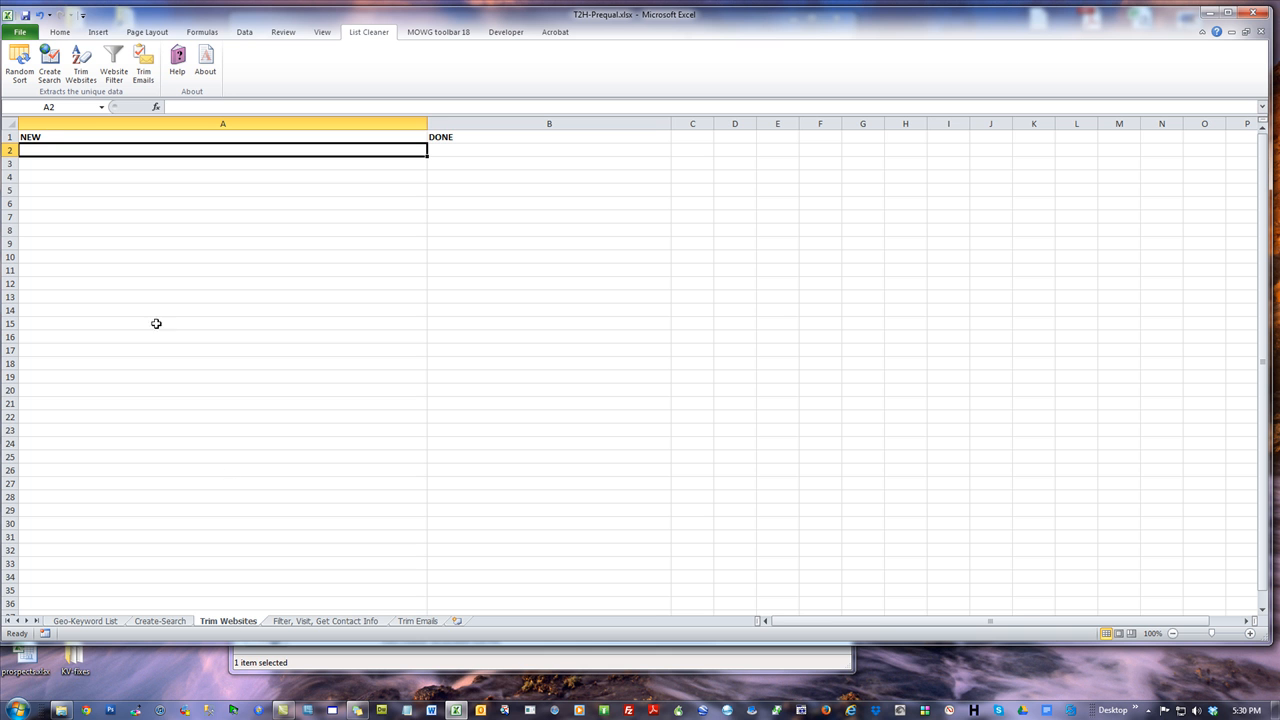
{"action": "right_click", "coordinate": [50, 150]}
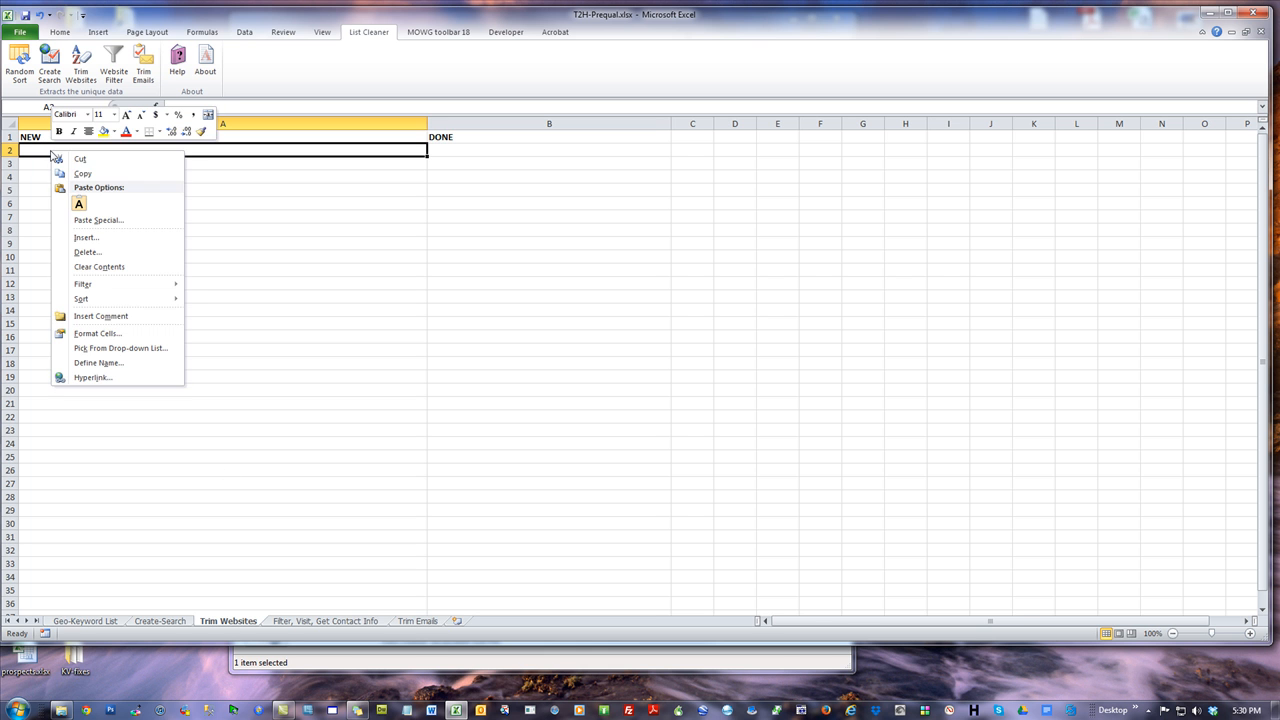
{"action": "left_click", "coordinate": [80, 205]}
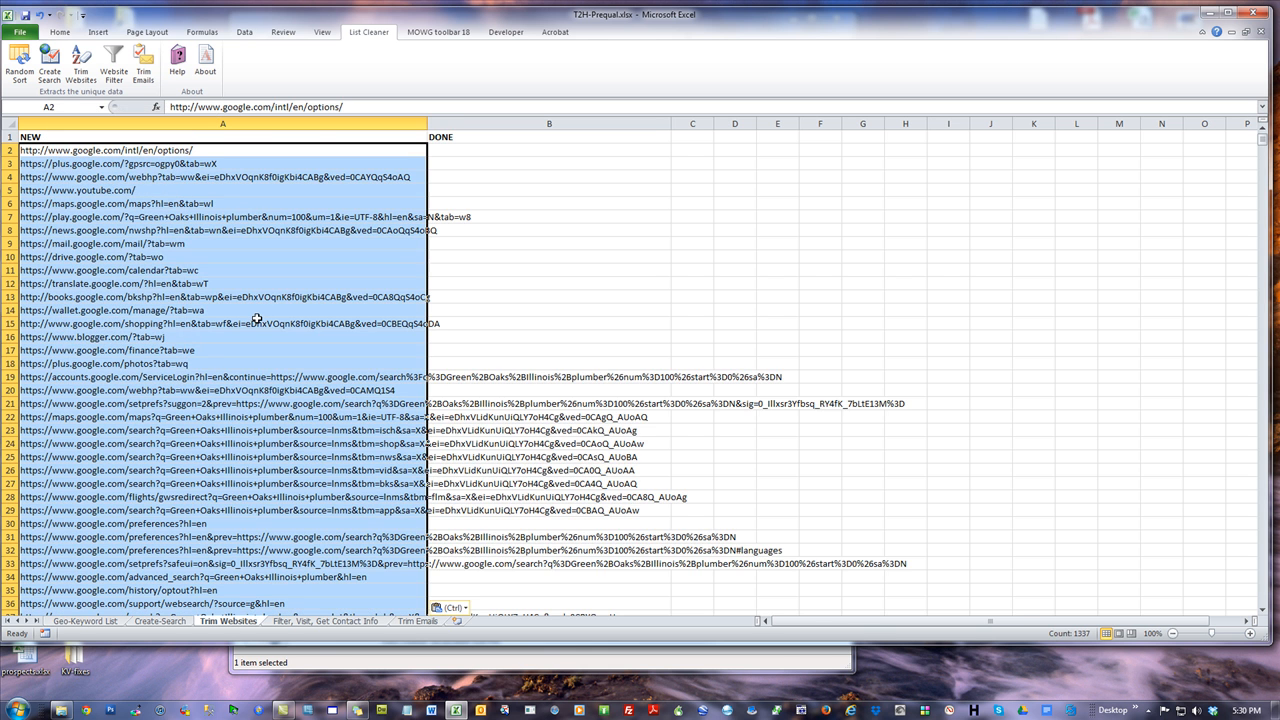
Review the pasted links in the NEW column and run List Cleaner's Trim Websites on them
{"action": "left_click_drag", "start_coordinate": [1263, 147], "coordinate": [1263, 610]}
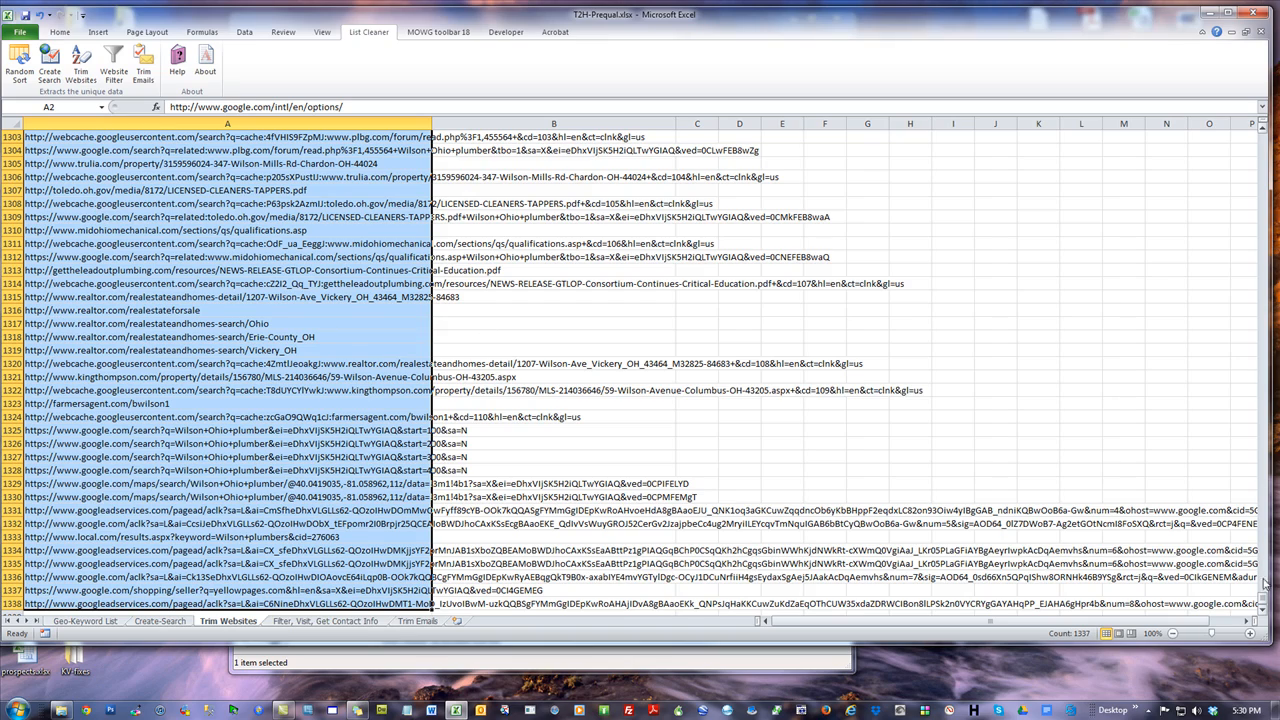
{"action": "left_click_drag", "start_coordinate": [1263, 600], "coordinate": [1217, 166]}
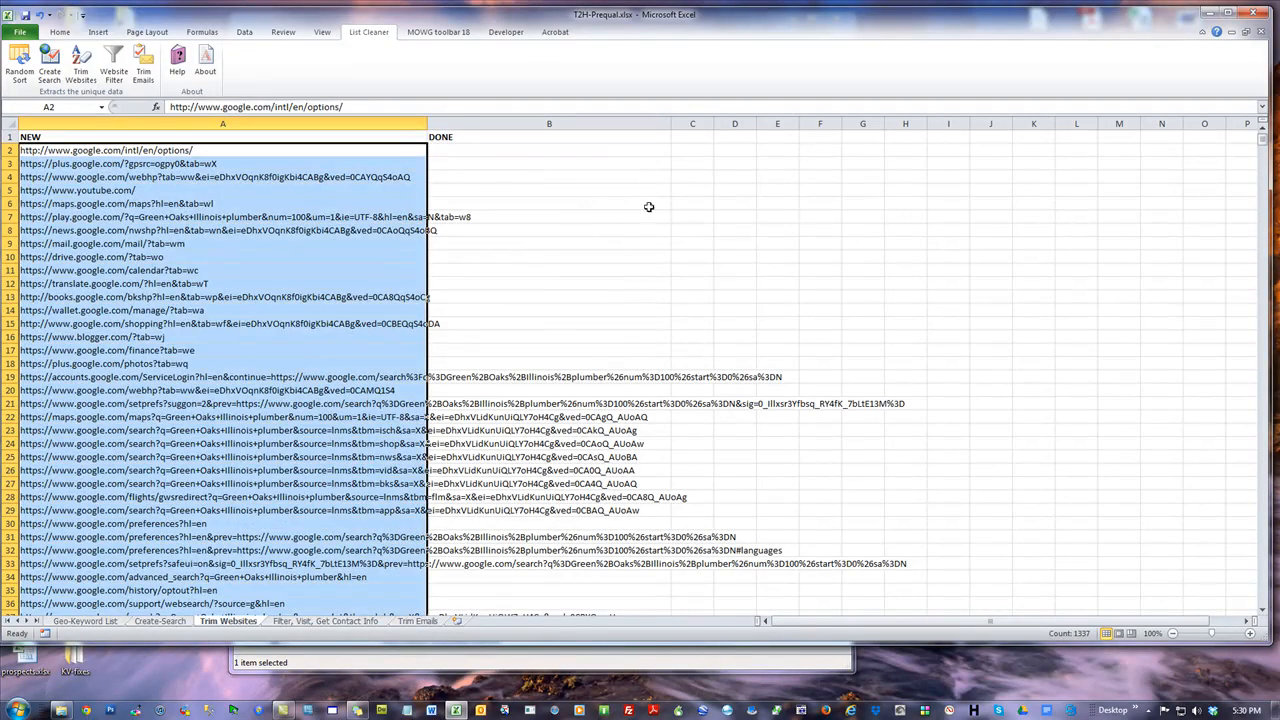
{"action": "left_click", "coordinate": [448, 152]}
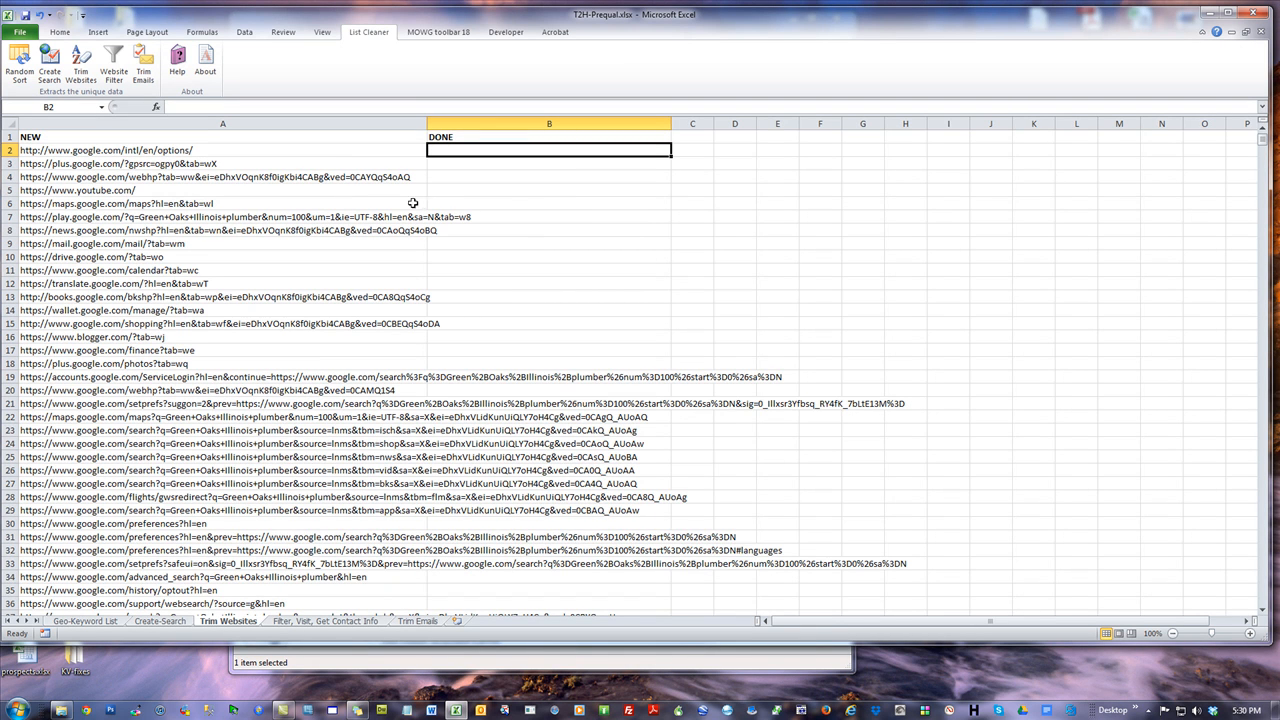
{"action": "left_click", "coordinate": [80, 62]}
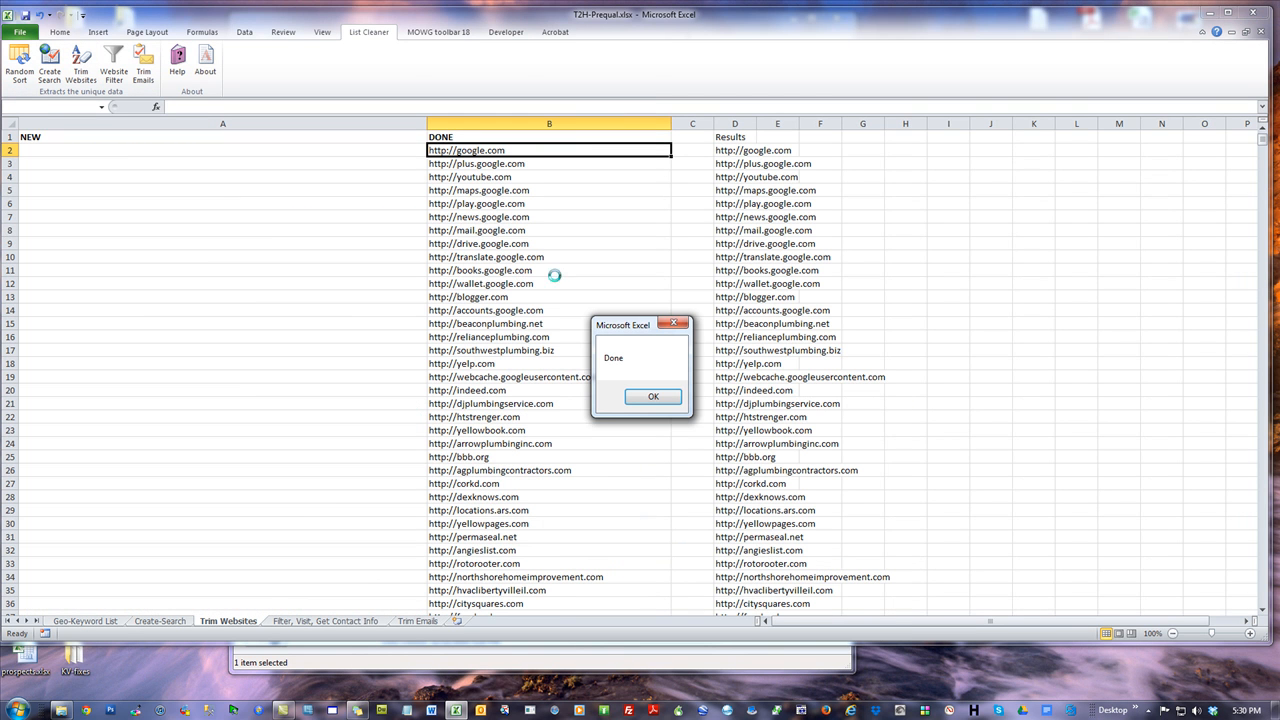
{"action": "left_click", "coordinate": [648, 398]}
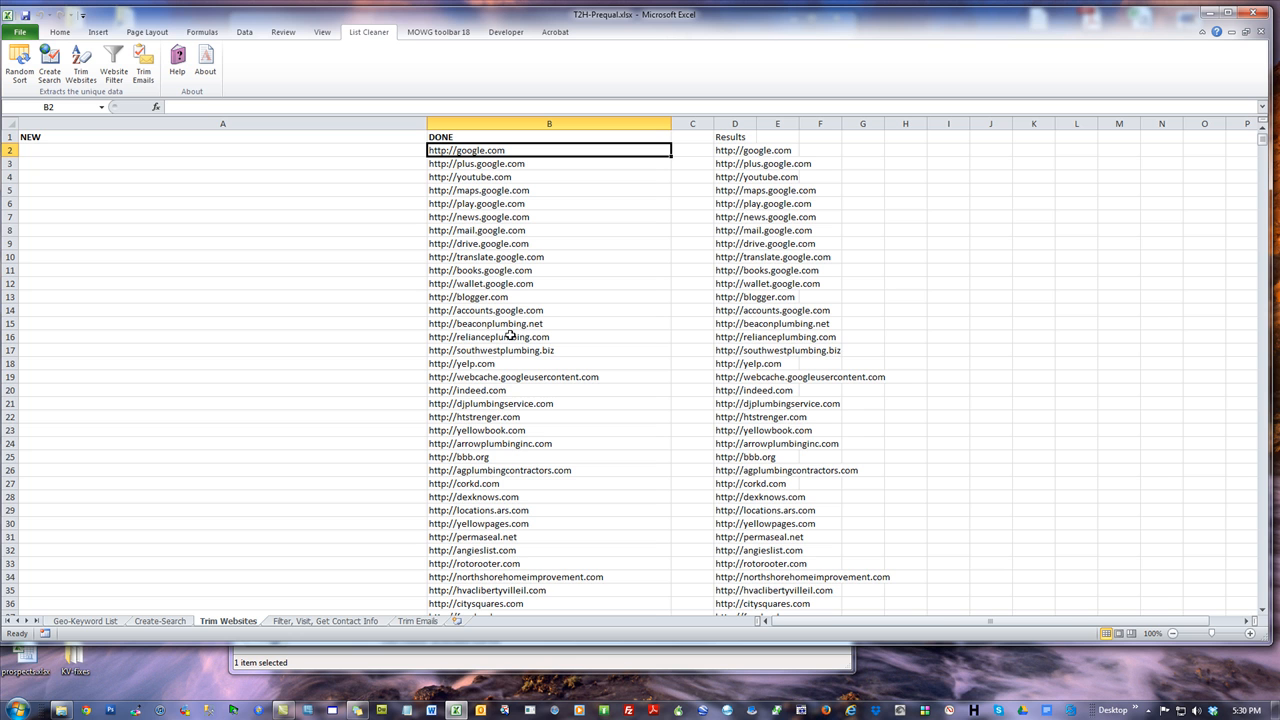
Copy the whole list of trimmed websites in the Results column, from D2 down to D324
{"action": "left_click", "coordinate": [741, 152]}
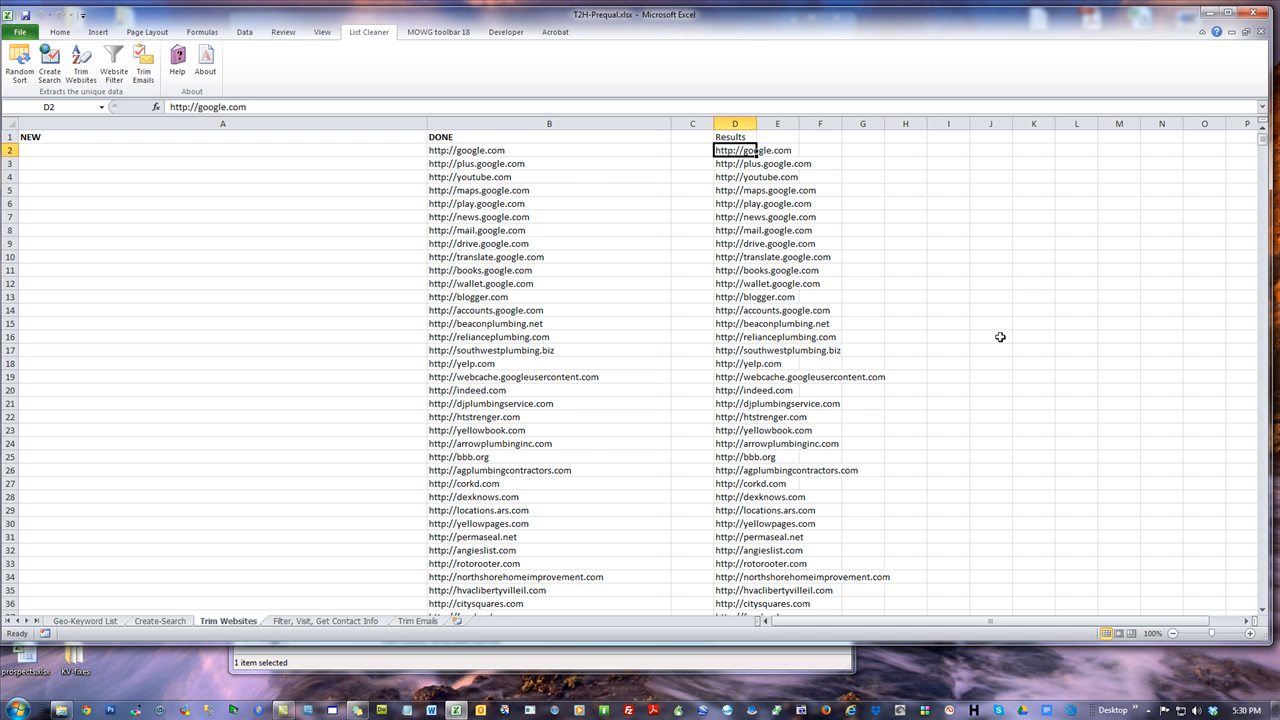
{"action": "key", "text": "ctrl+shift+Down"}
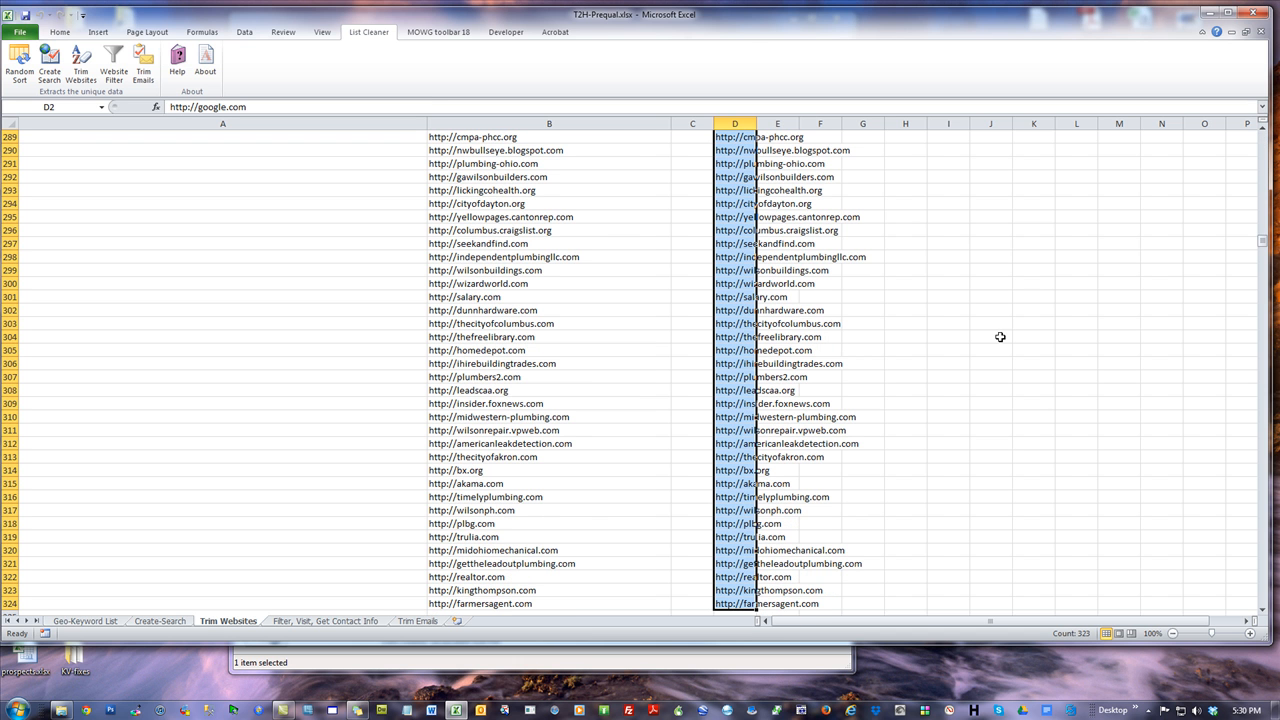
{"action": "key", "text": "ctrl+c"}
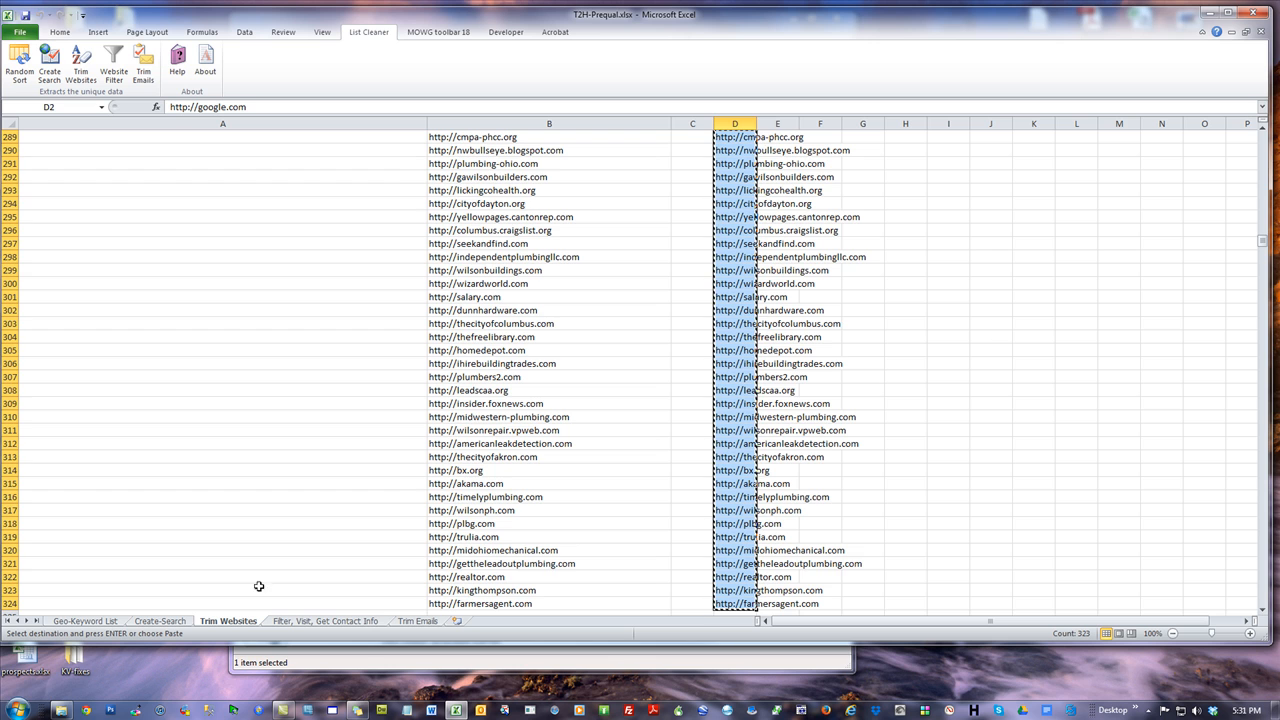
Switch to Chrome, open the bookmarked Bulk PageRank Checker from Ninja SEO Tools, and close all other tabs
{"action": "left_click", "coordinate": [86, 710]}
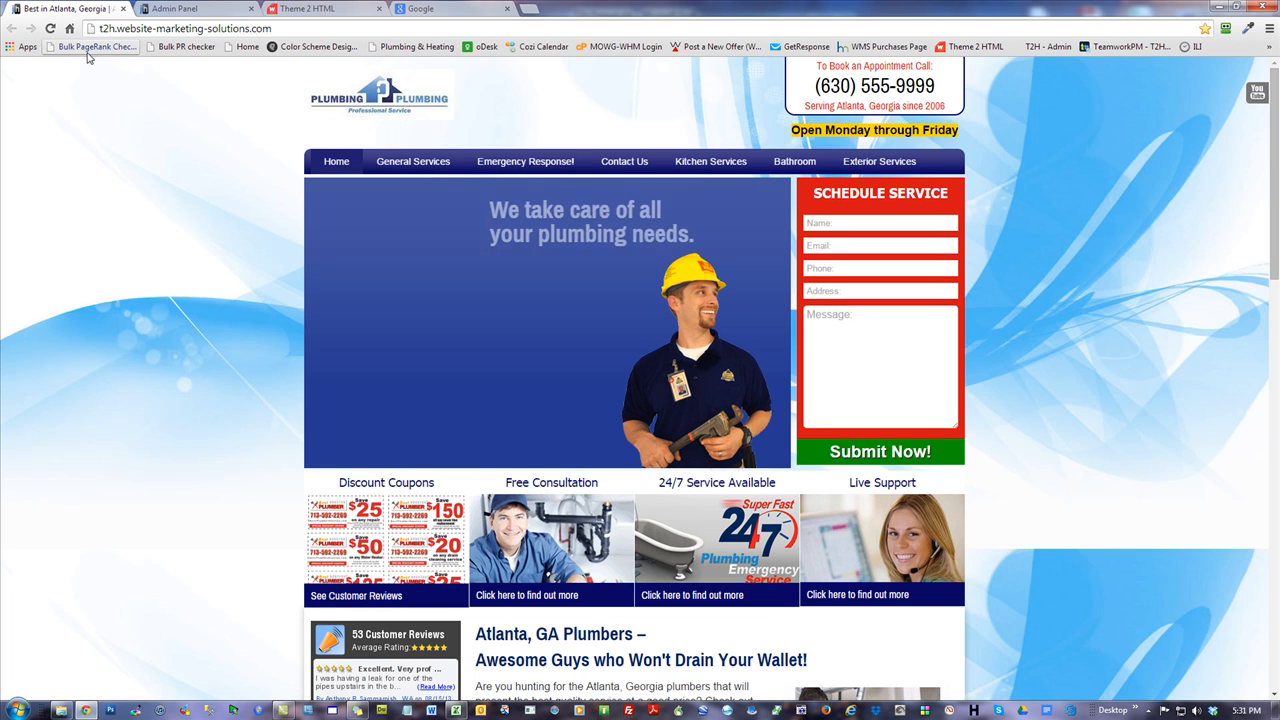
{"action": "left_click", "coordinate": [95, 47]}
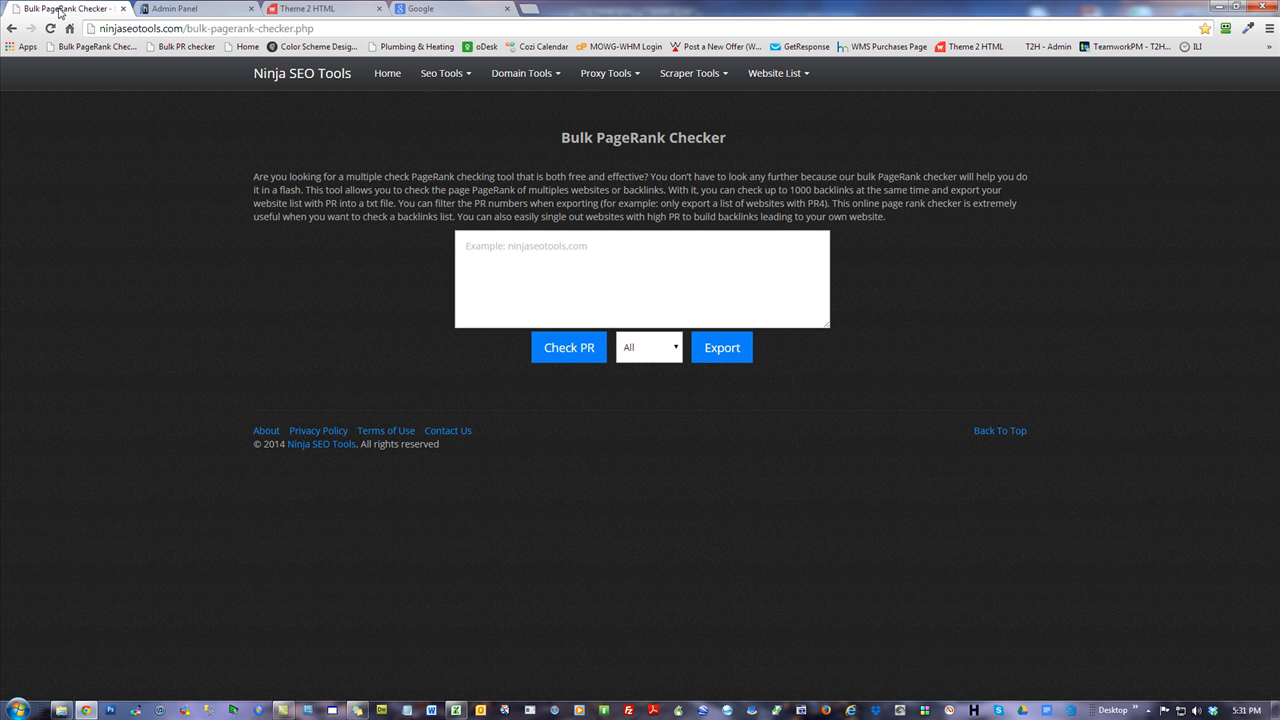
{"action": "right_click", "coordinate": [59, 12]}
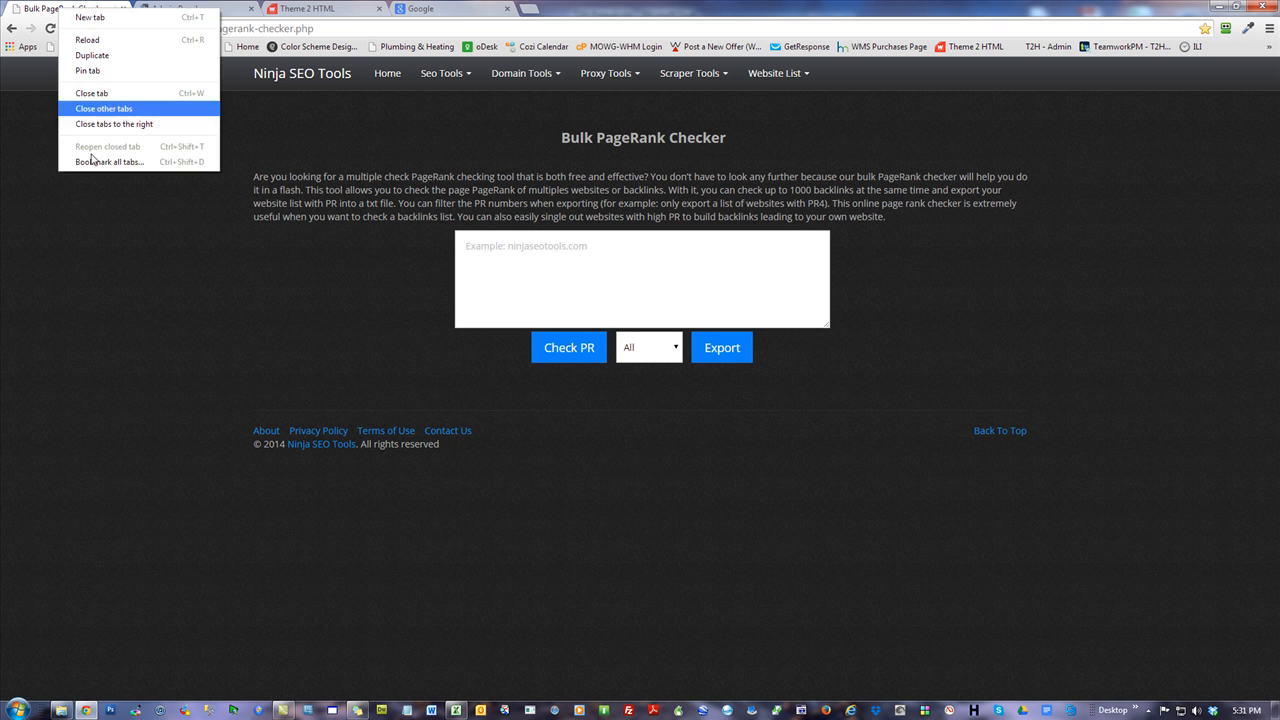
{"action": "left_click", "coordinate": [80, 106]}
Paste the trimmed website list into the Bulk PageRank Checker and check the PageRank of every site
{"action": "right_click", "coordinate": [614, 278]}
{"action": "left_click", "coordinate": [663, 350]}
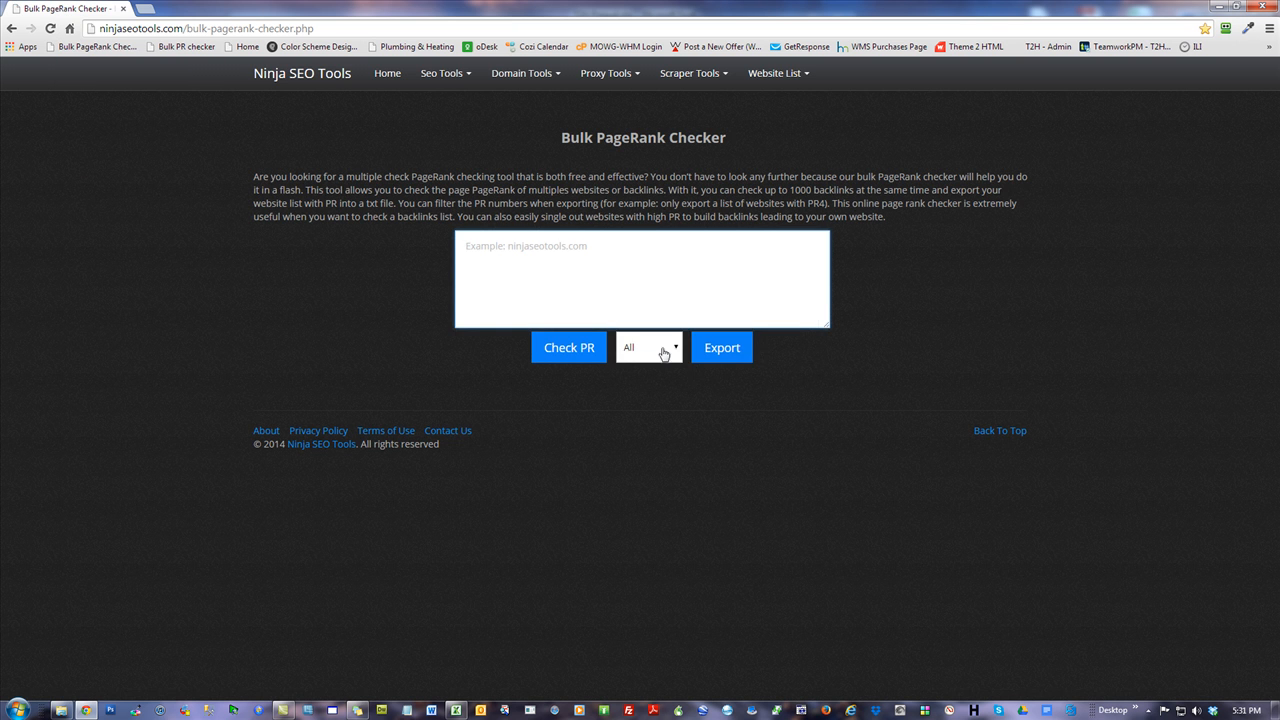
{"action": "left_click", "coordinate": [569, 348]}
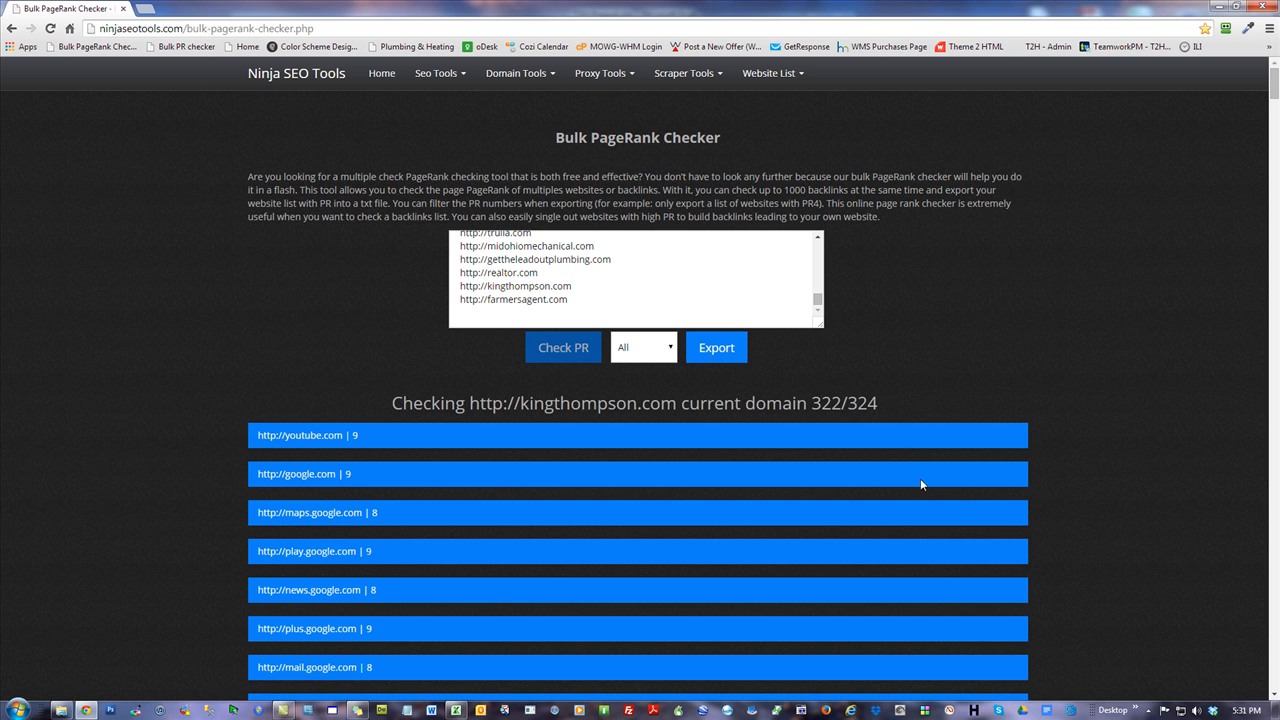
{"action": "triple_click", "coordinate": [862, 403]}
{"action": "left_click_drag", "start_coordinate": [862, 403], "coordinate": [856, 403]}
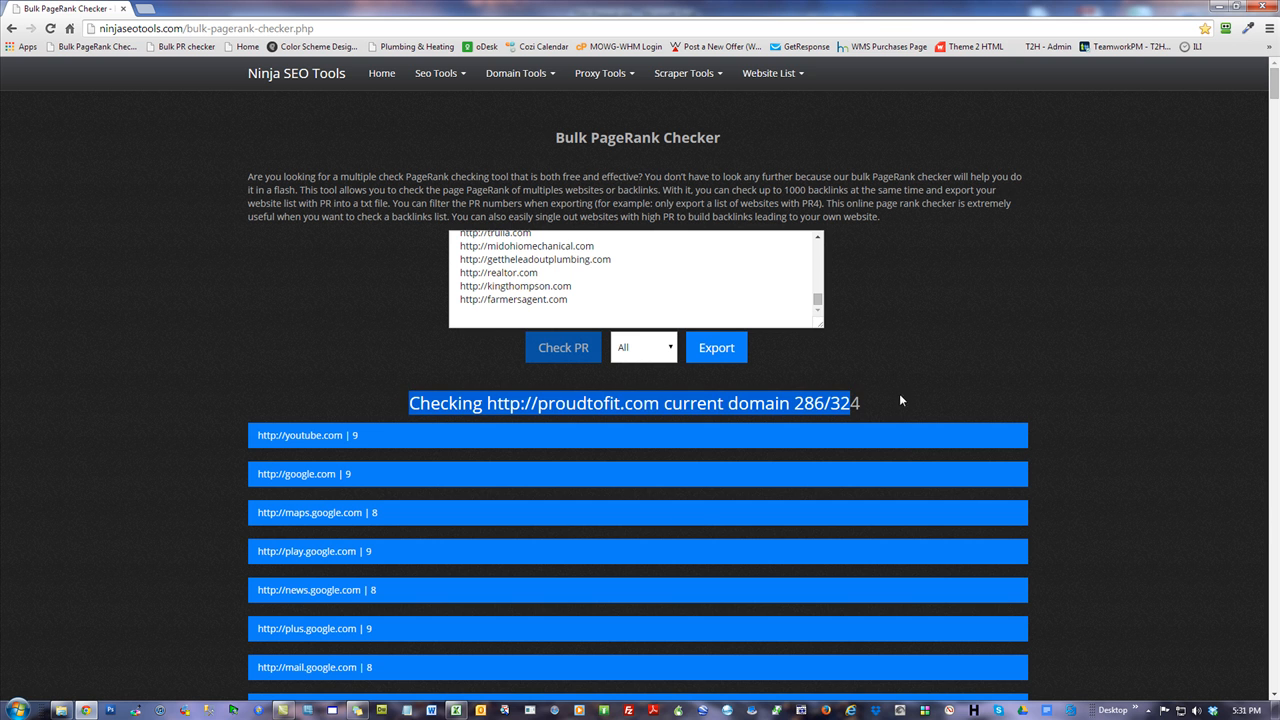
{"action": "left_click", "coordinate": [900, 401]}
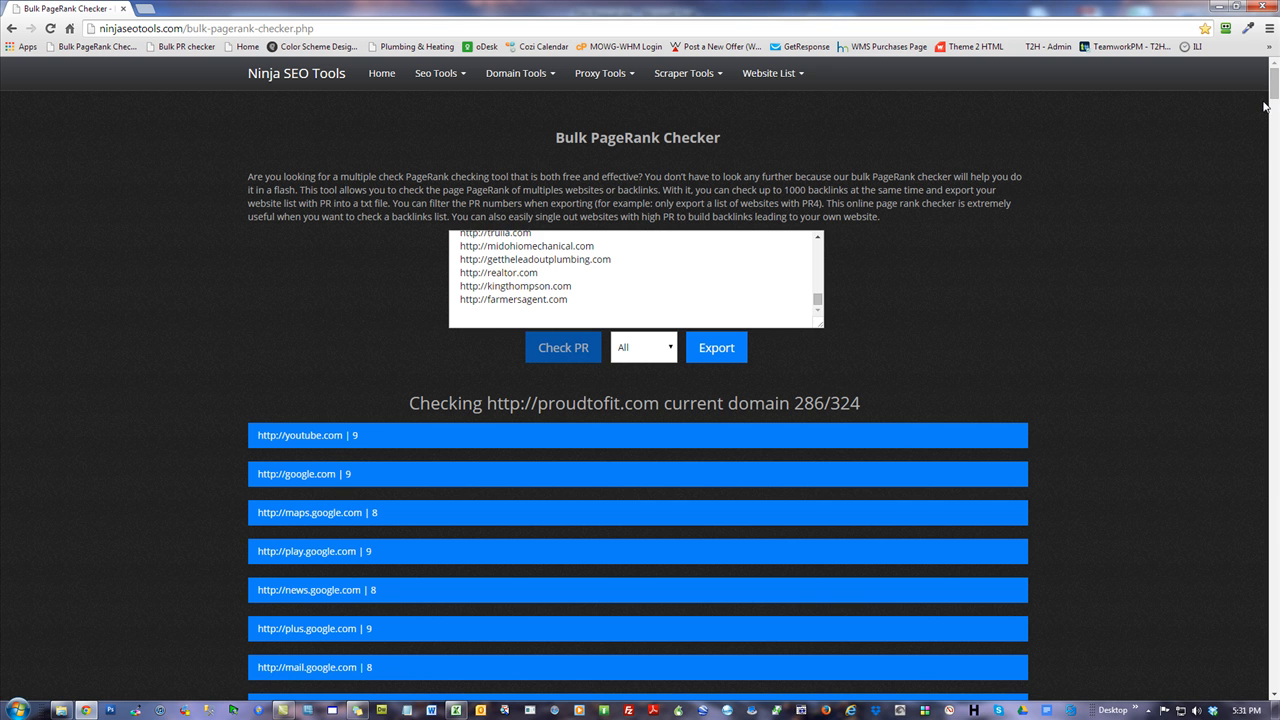
{"action": "left_click_drag", "start_coordinate": [1274, 85], "coordinate": [1245, 708]}
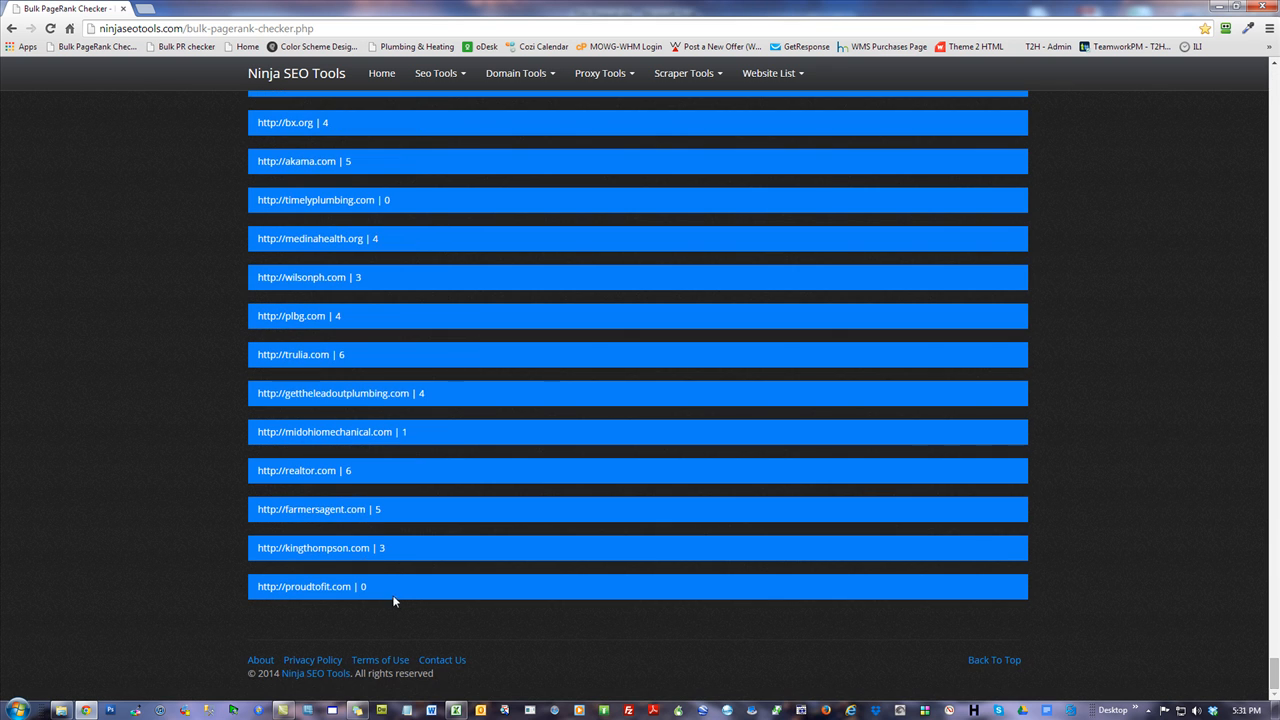
{"action": "left_click_drag", "start_coordinate": [378, 590], "coordinate": [255, 430]}
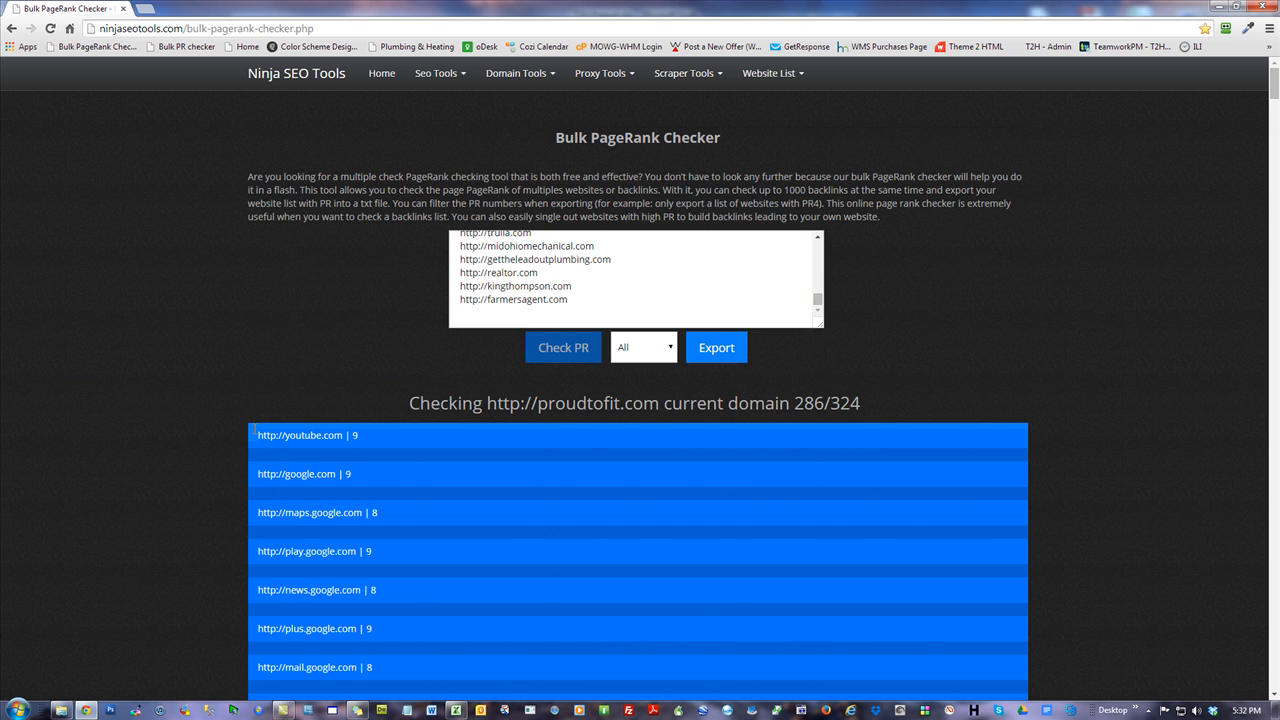
{"action": "right_click", "coordinate": [296, 436]}
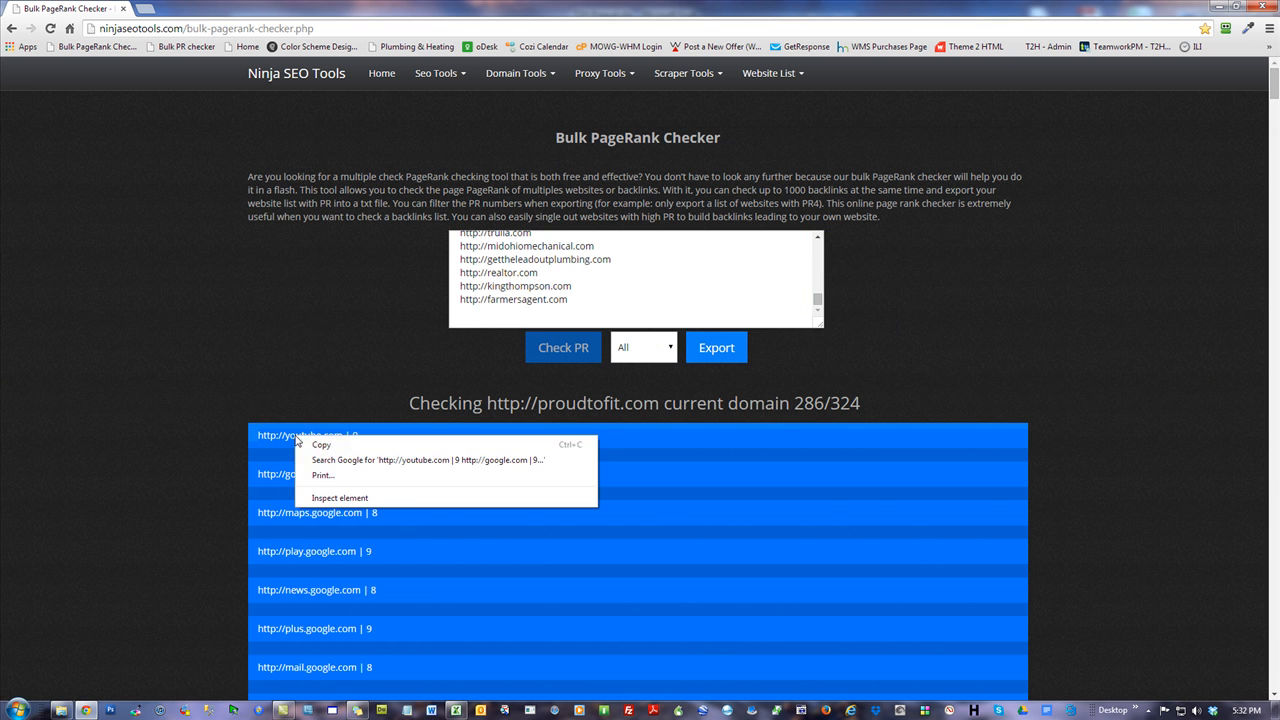
{"action": "left_click", "coordinate": [346, 449]}
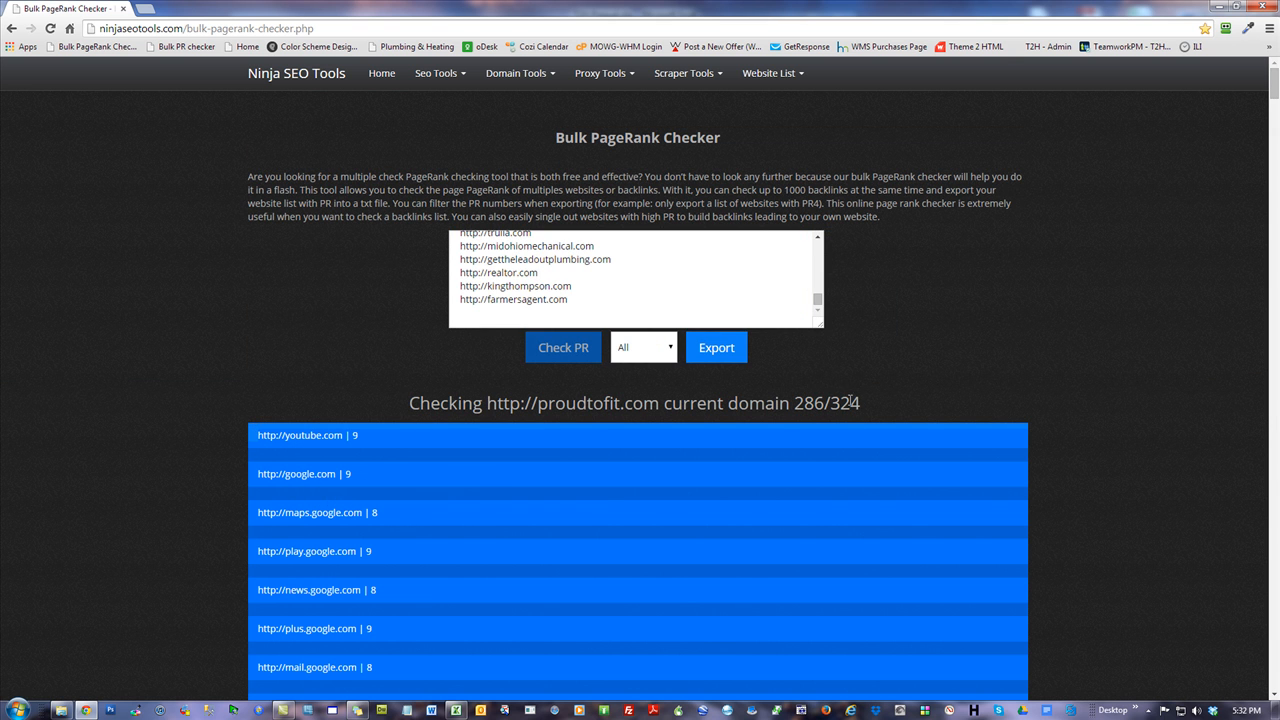
Paste the PageRank results with destination formatting into A1 of Excel's Filter, Visit, Get Contact Info sheet and run Website Filter
{"action": "left_click", "coordinate": [1218, 7]}
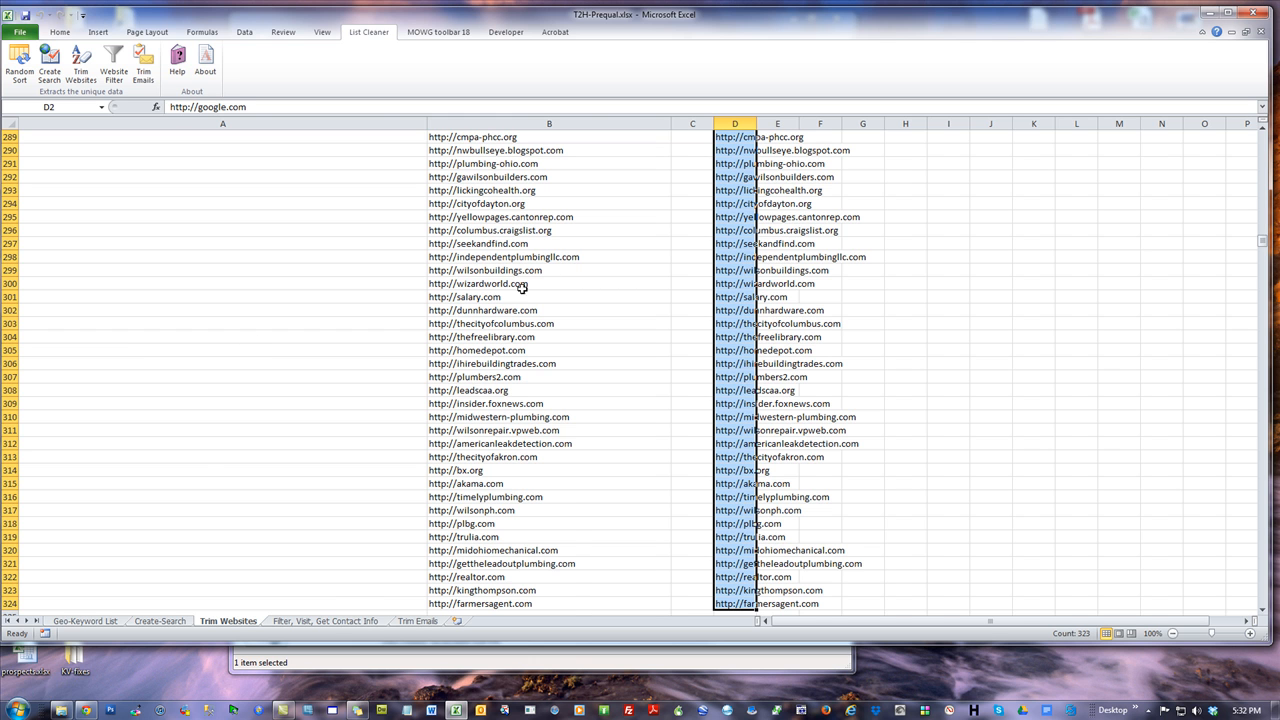
{"action": "left_click", "coordinate": [321, 621]}
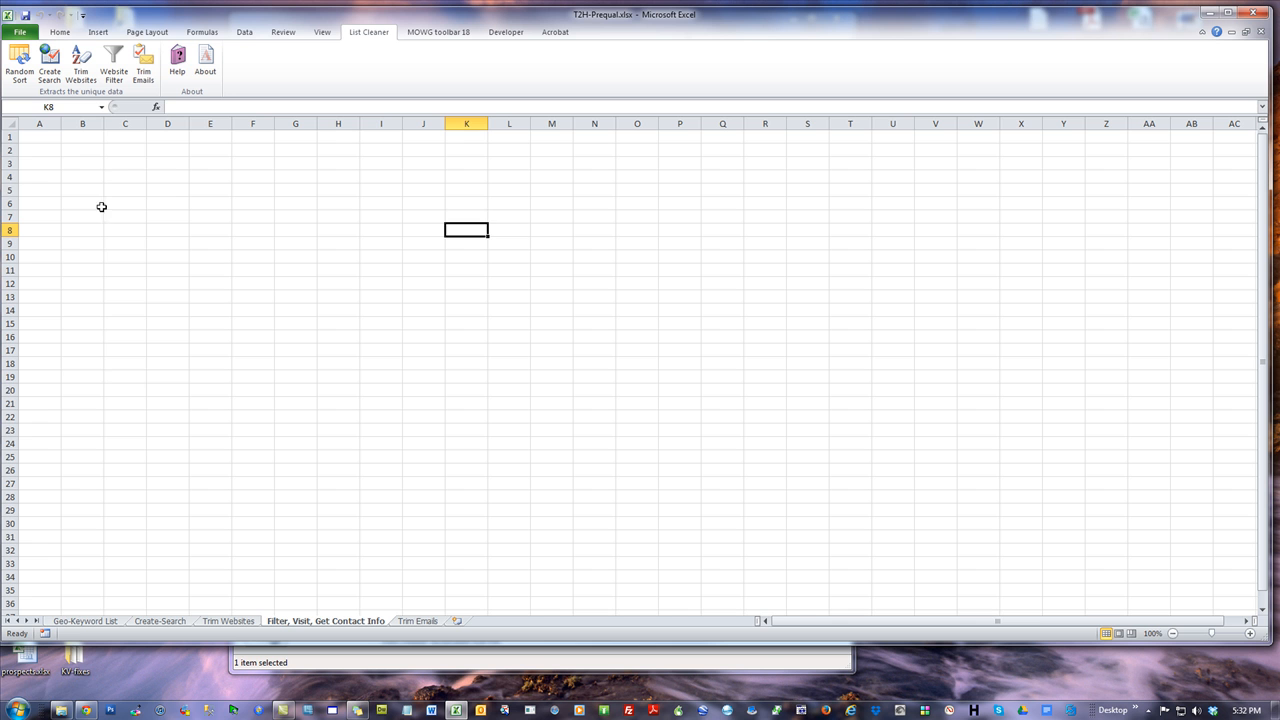
{"action": "right_click", "coordinate": [39, 141]}
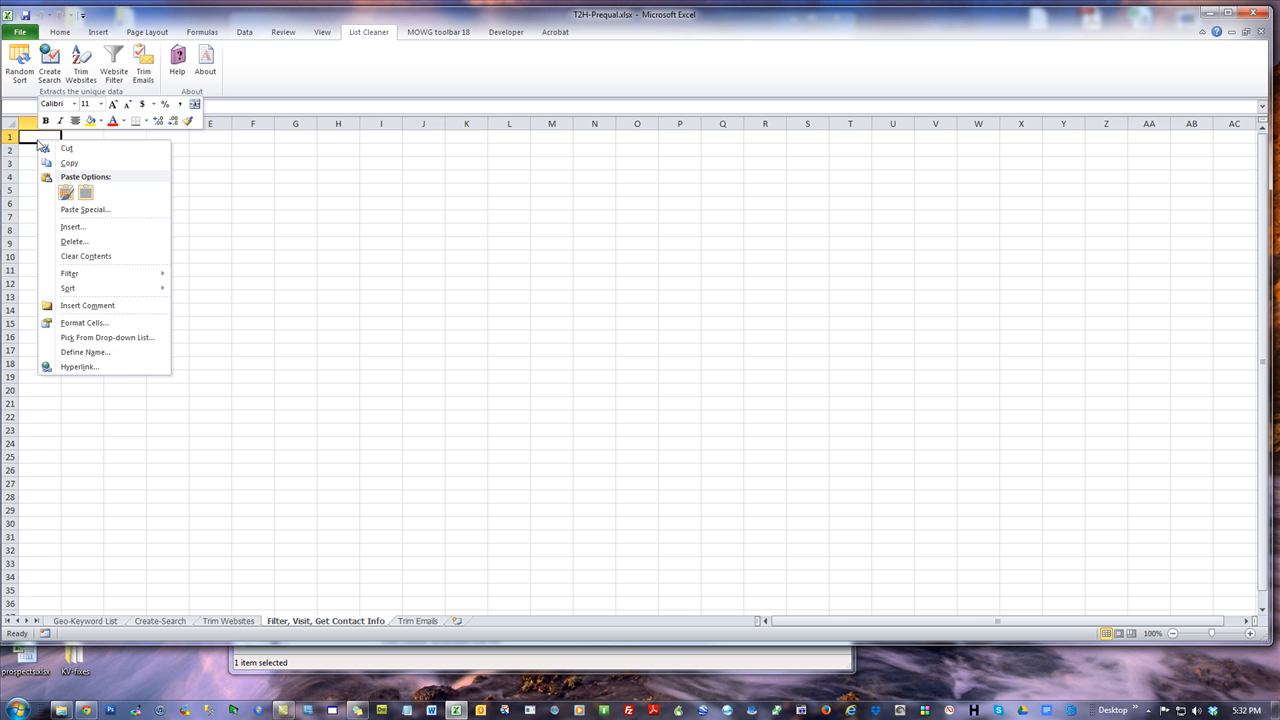
{"action": "left_click", "coordinate": [85, 192]}
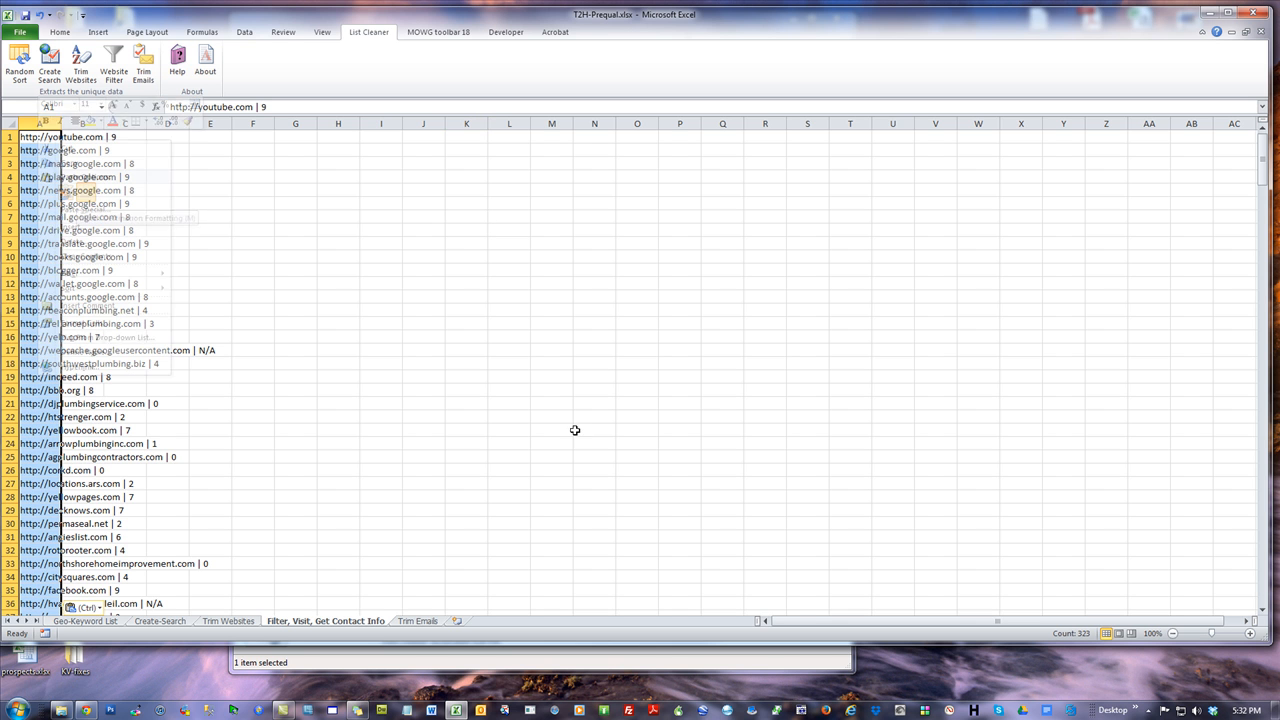
{"action": "left_click", "coordinate": [113, 62]}
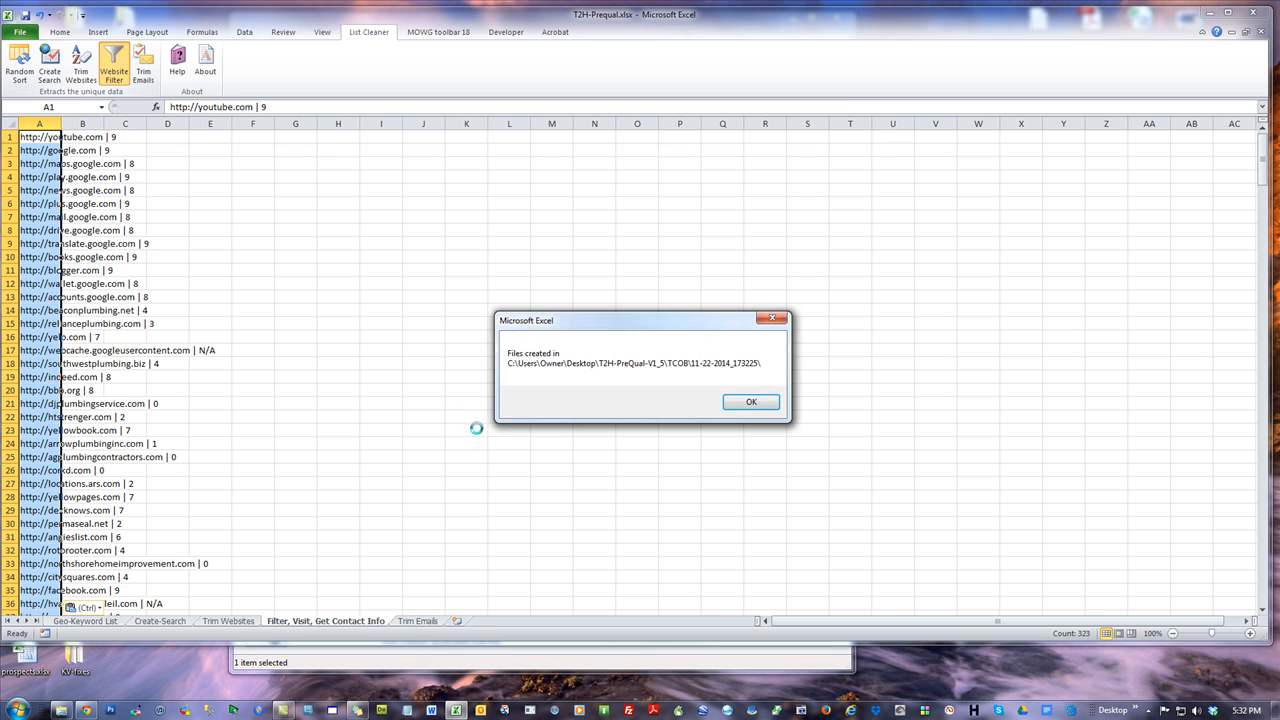
Acknowledge the file-creation message, move Excel aside, and open the new 11-22-2014_173225 folder inside TCOB
{"action": "left_click", "coordinate": [751, 403]}
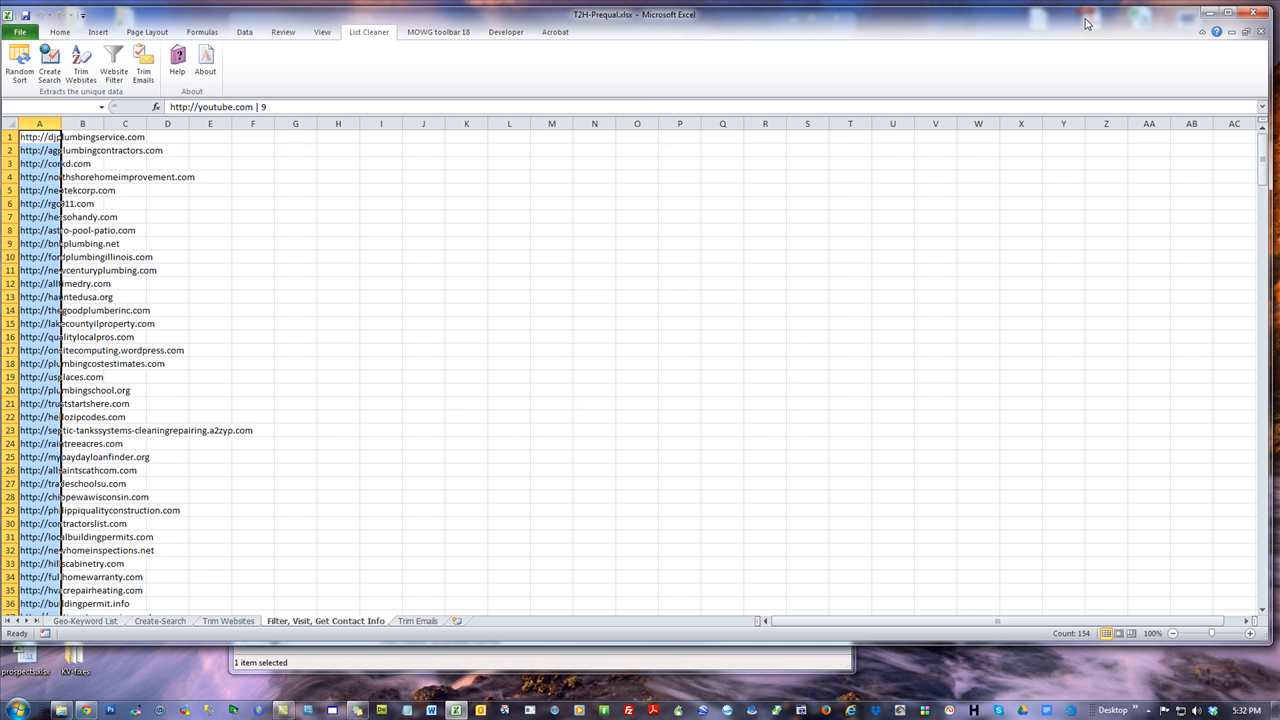
{"action": "left_click_drag", "start_coordinate": [1088, 22], "coordinate": [1071, 509]}
{"action": "left_click", "coordinate": [591, 275]}
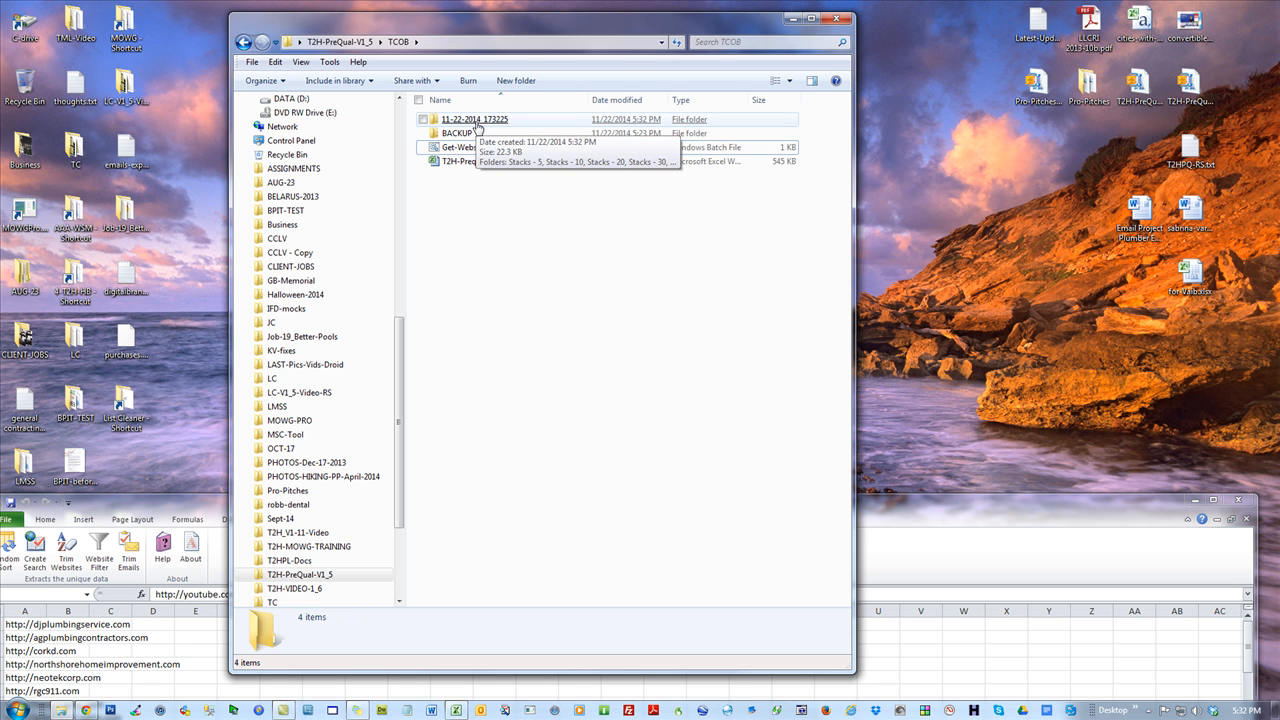
{"action": "double_click", "coordinate": [478, 122]}
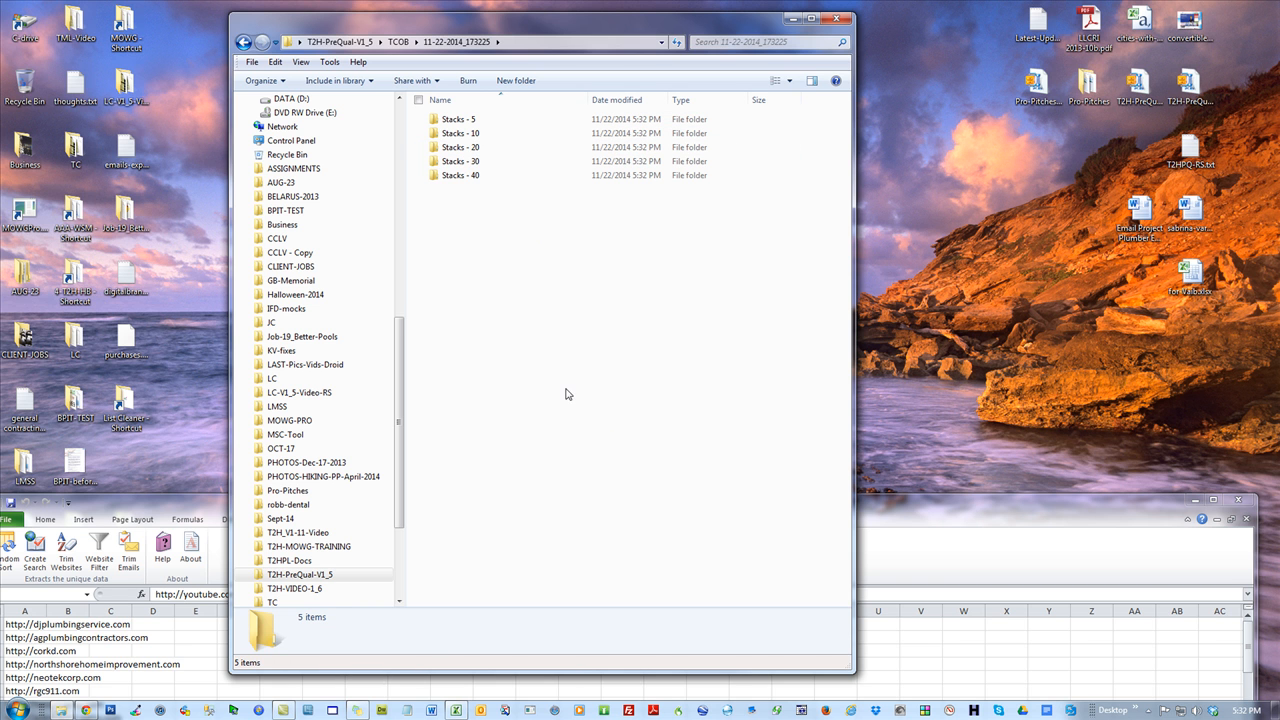
Return to Excel and review the filtered website list on the Filter, Visit, Get Contact Info sheet
{"action": "double_click", "coordinate": [969, 503]}
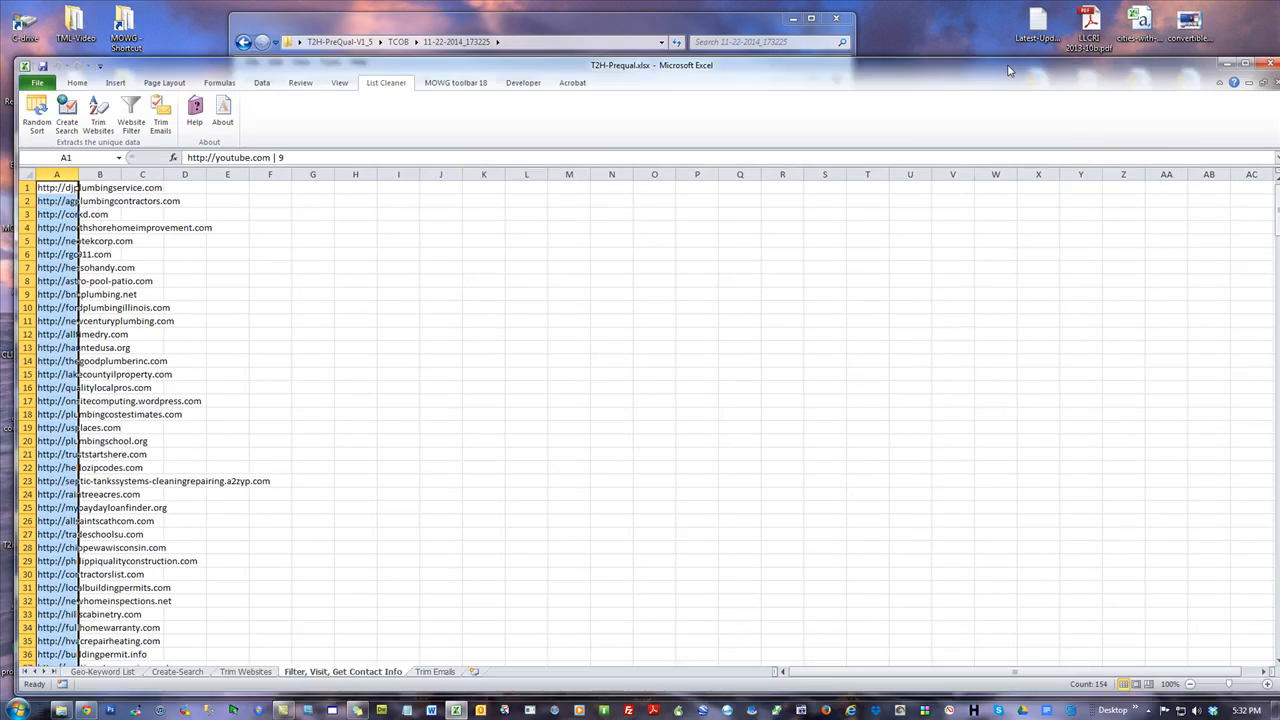
{"action": "left_click_drag", "start_coordinate": [1276, 187], "coordinate": [1232, 172]}
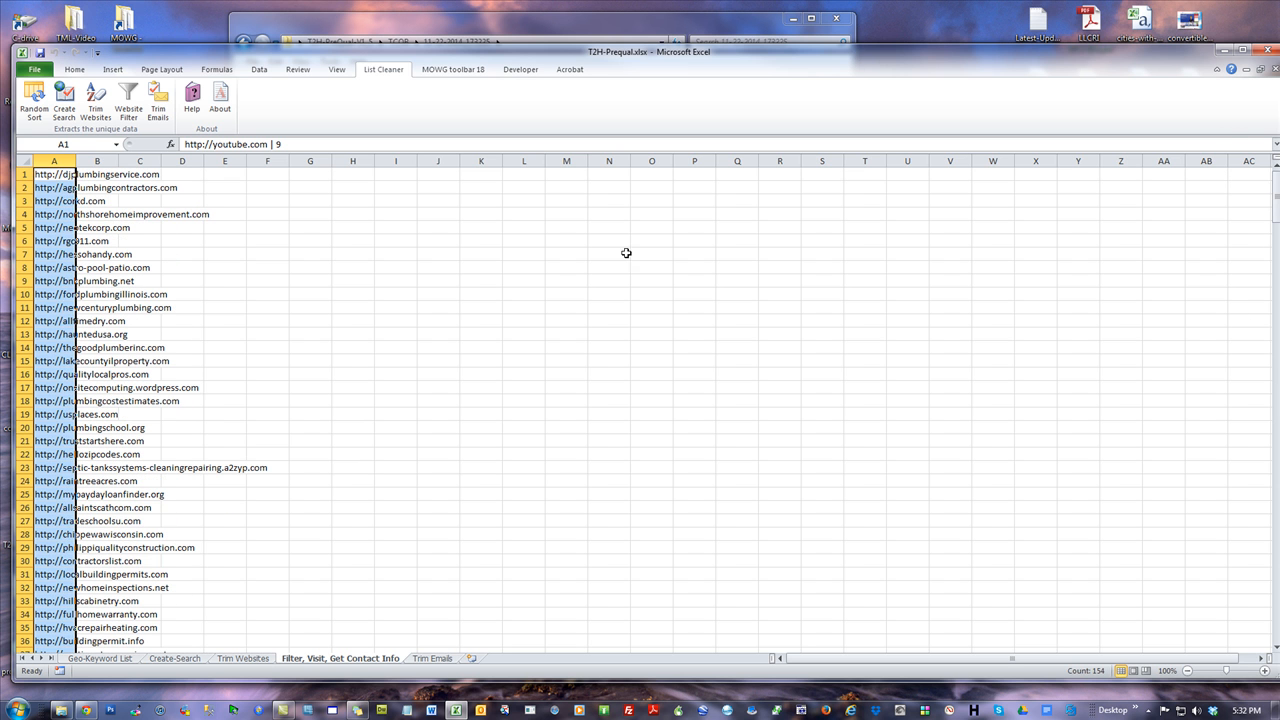
{"action": "left_click", "coordinate": [480, 266]}
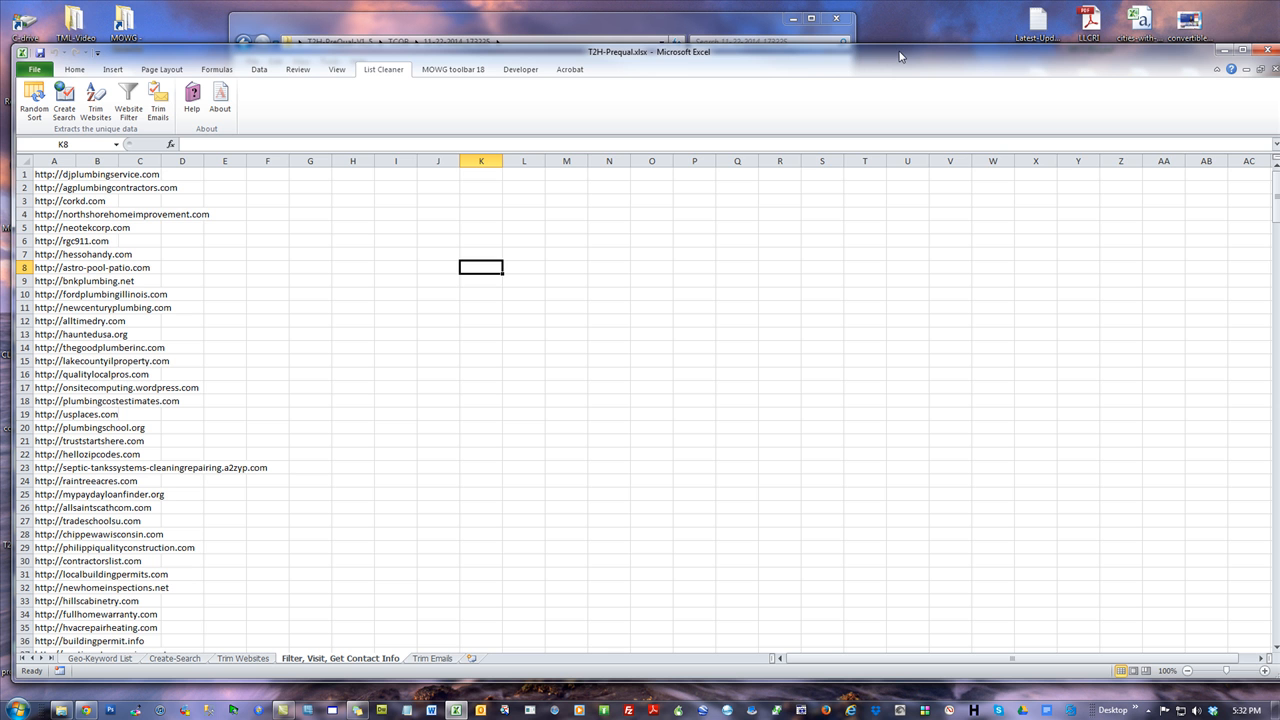
{"action": "scroll", "coordinate": [741, 390], "scroll_direction": "down", "scroll_amount": 10}
{"action": "left_click_drag", "start_coordinate": [1276, 236], "coordinate": [1251, 140]}
{"action": "left_click_drag", "start_coordinate": [480, 53], "coordinate": [513, 467]}
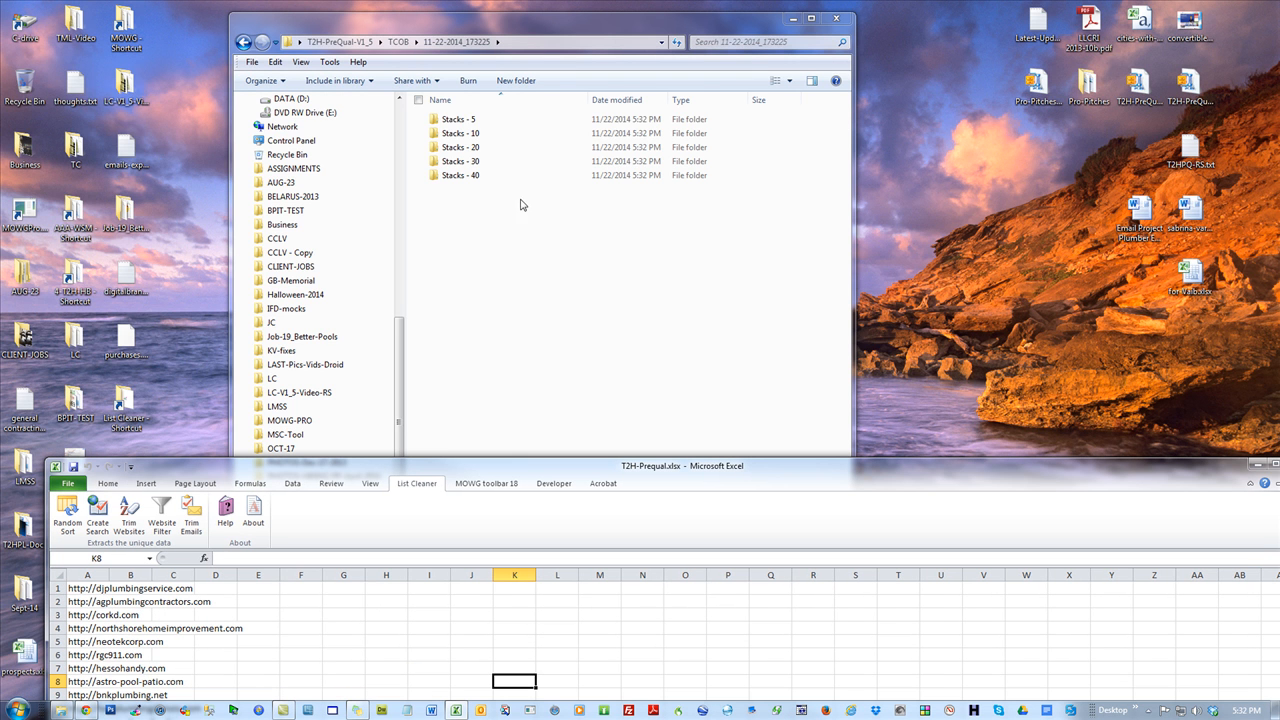
Run 1.bat from the Stacks - 5 folder to open its batch of websites, and maximize the Firefox window
{"action": "double_click", "coordinate": [459, 120]}
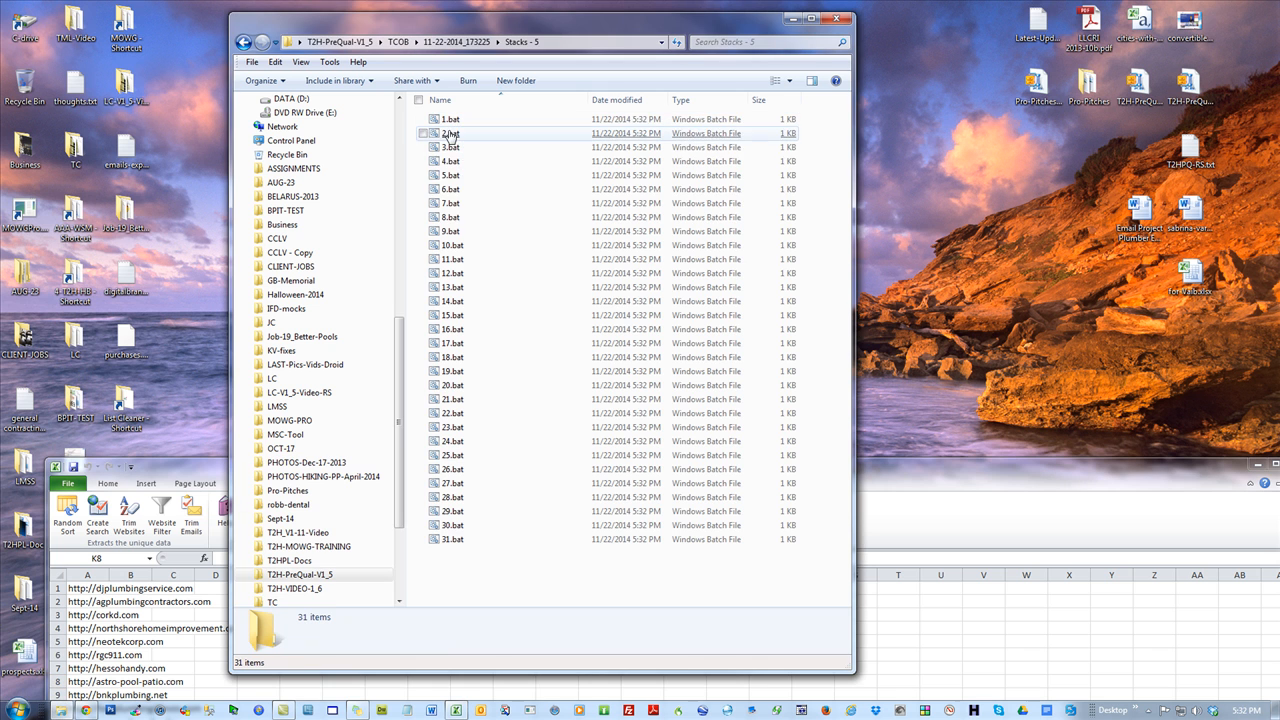
{"action": "left_click", "coordinate": [451, 121]}
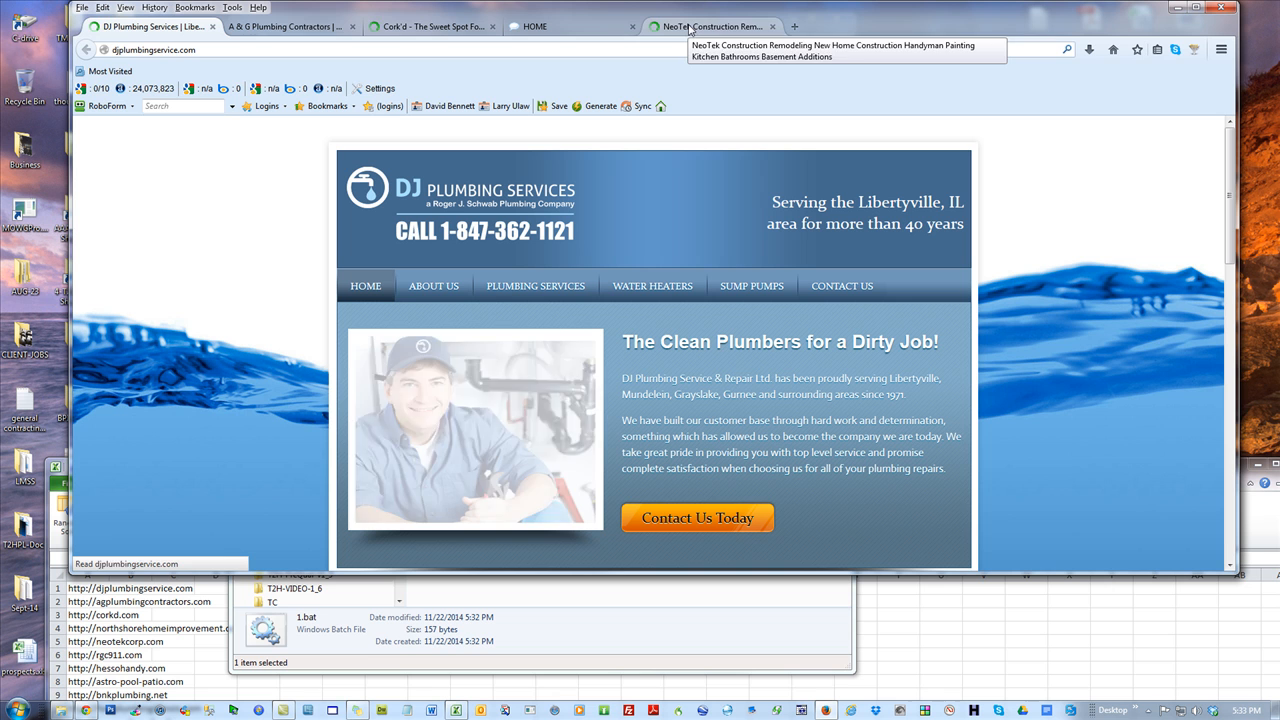
{"action": "left_click", "coordinate": [1195, 9]}
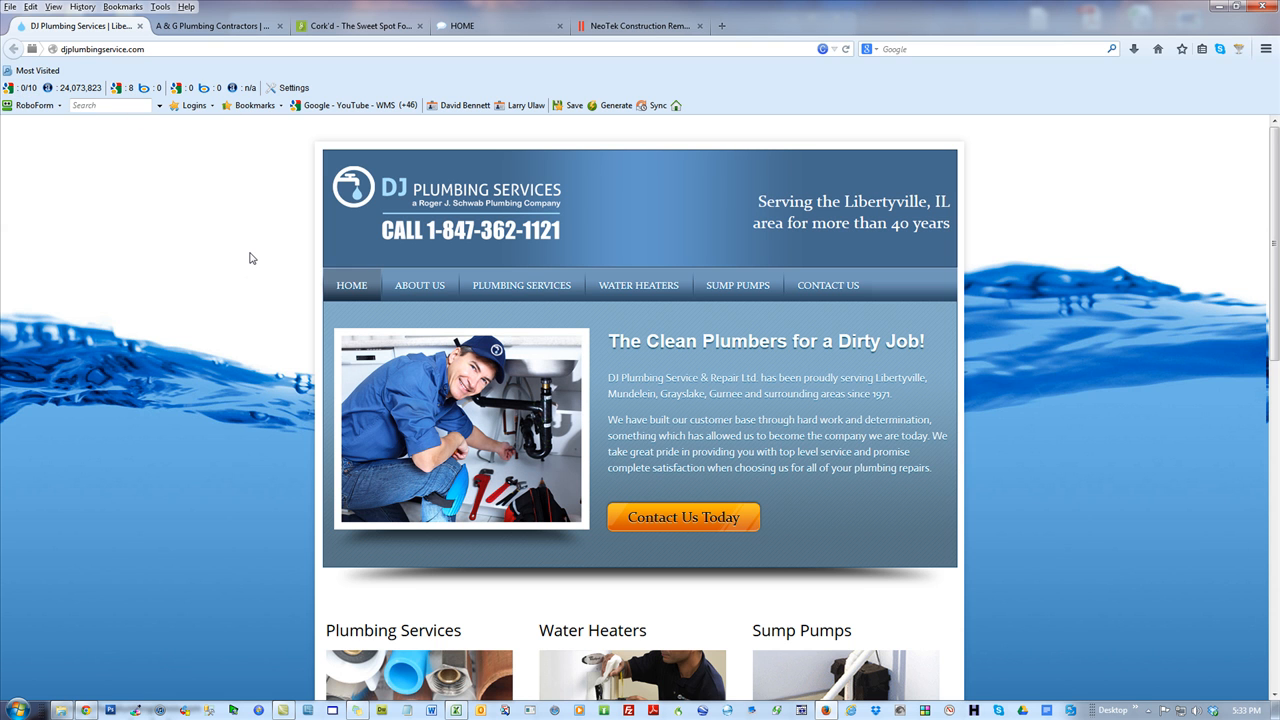
Examine the A & G Plumbing home page, and read through the DJ Plumbing Services home page down to its footer
{"action": "left_click", "coordinate": [215, 30]}
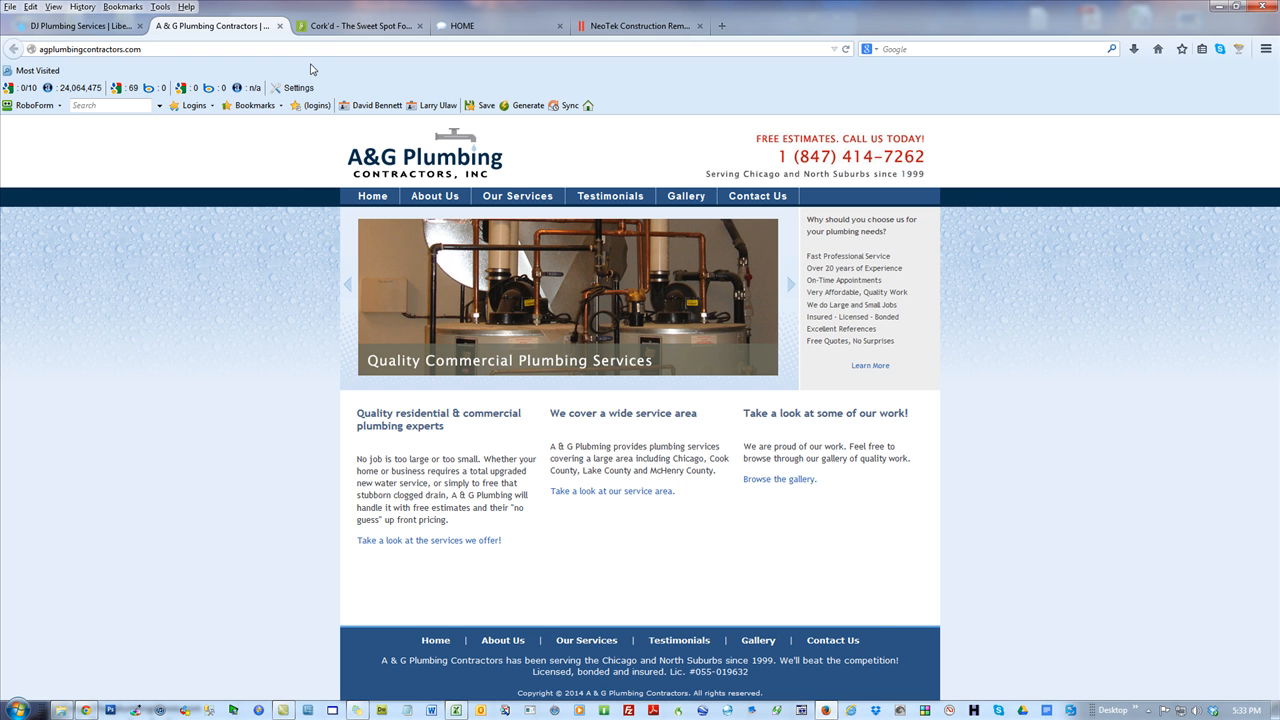
{"action": "left_click", "coordinate": [80, 26]}
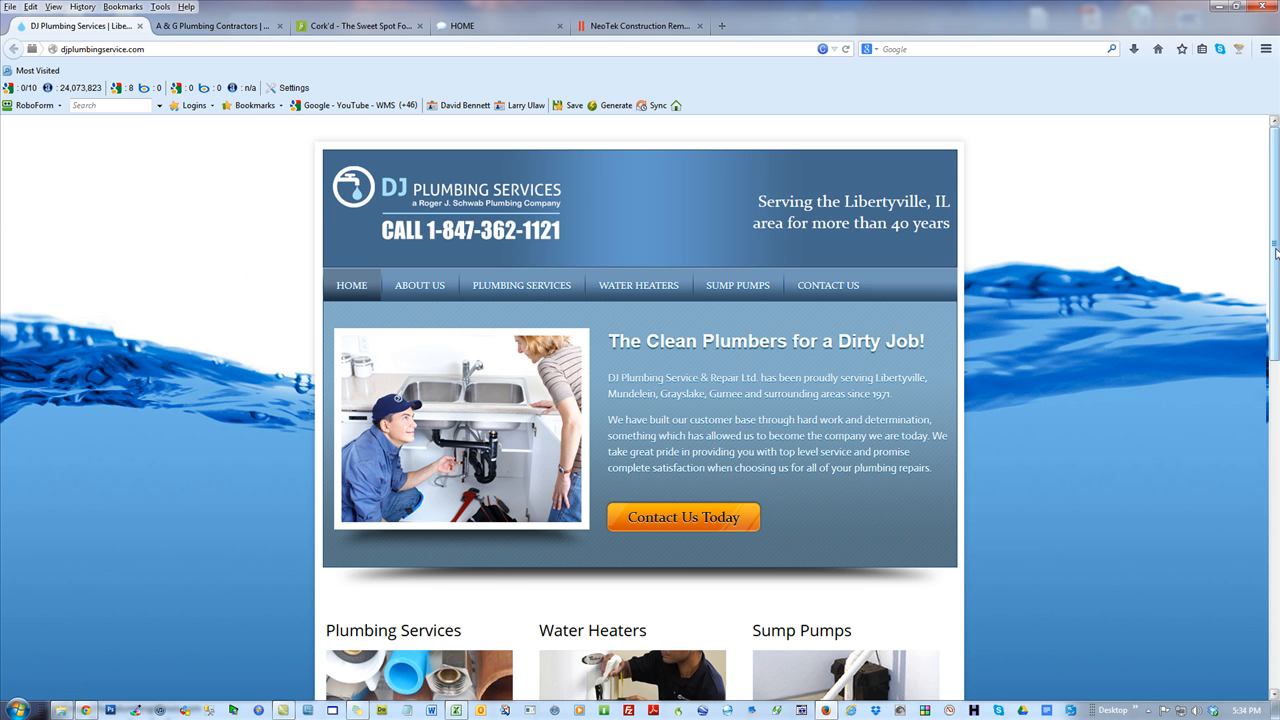
{"action": "scroll", "coordinate": [1249, 399], "scroll_direction": "down", "scroll_amount": 3}
{"action": "scroll", "coordinate": [1249, 399], "scroll_direction": "down", "scroll_amount": 5}
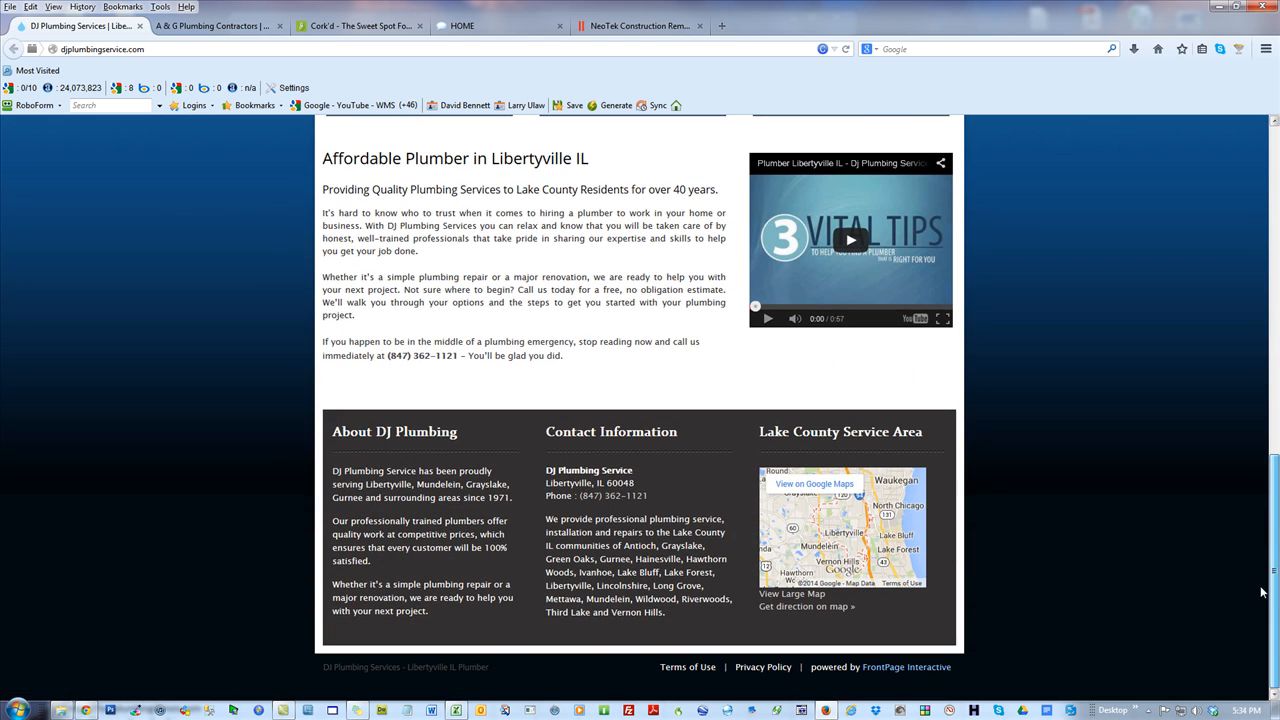
{"action": "scroll", "coordinate": [1261, 587], "scroll_direction": "up", "scroll_amount": 8}
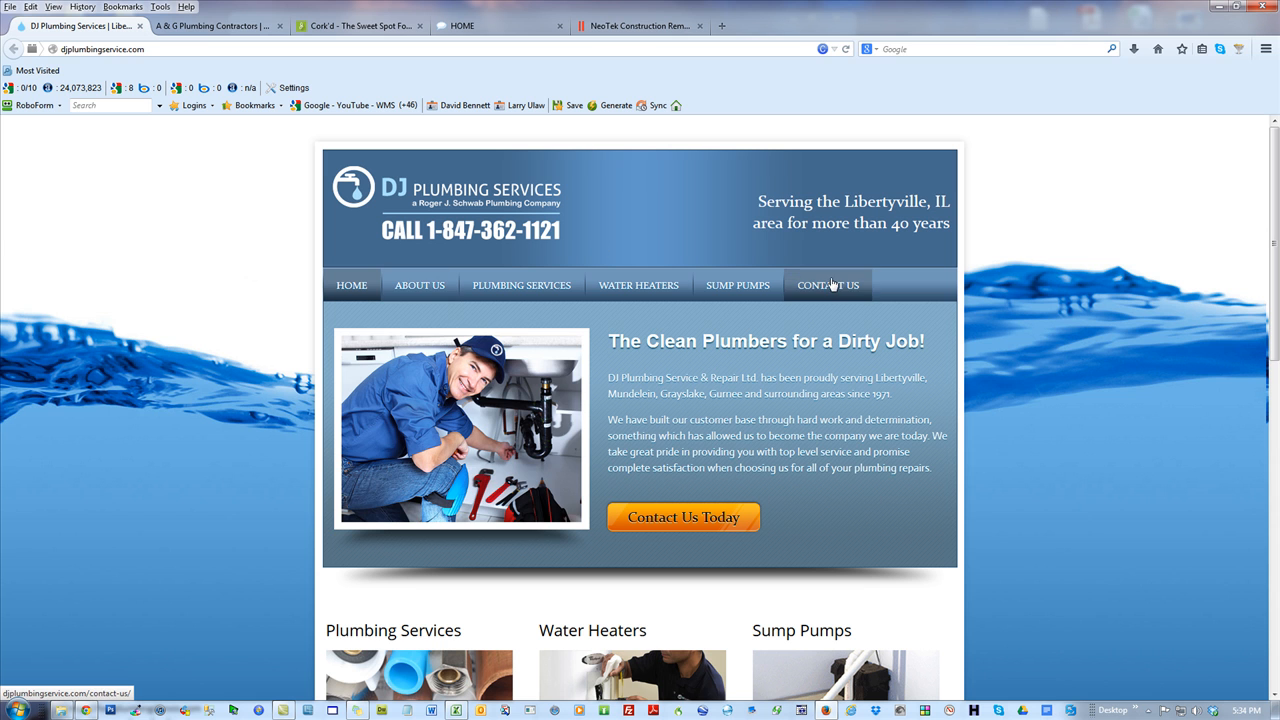
{"action": "scroll", "coordinate": [1076, 298], "scroll_direction": "down", "scroll_amount": 1}
{"action": "scroll", "coordinate": [1076, 293], "scroll_direction": "down", "scroll_amount": 3}
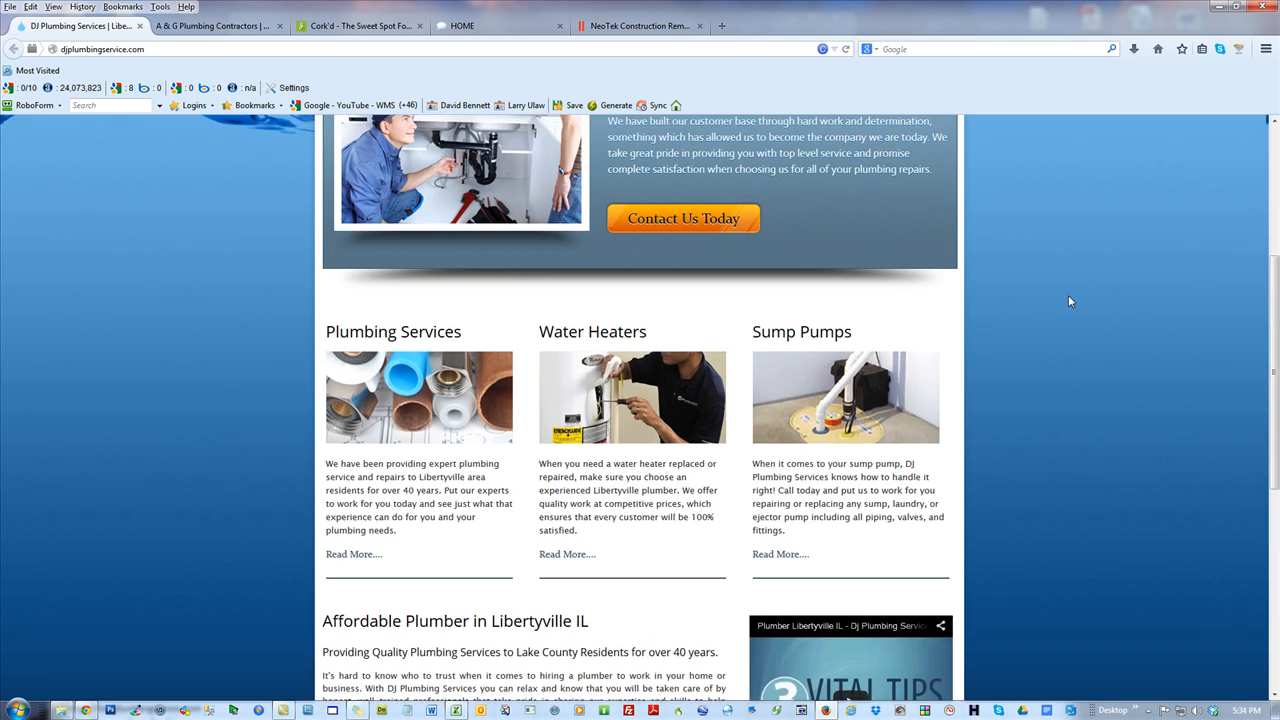
{"action": "scroll", "coordinate": [1068, 295], "scroll_direction": "up", "scroll_amount": 3}
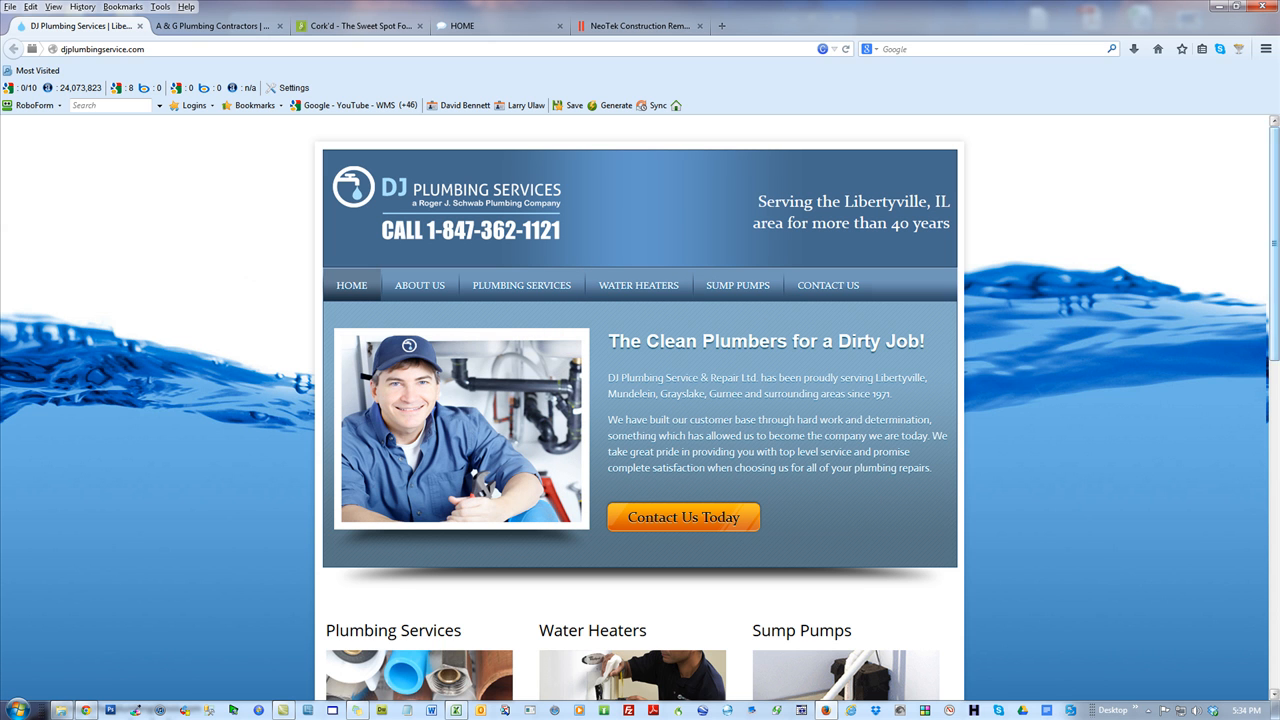
{"action": "left_click_drag", "start_coordinate": [1274, 163], "coordinate": [1216, 161]}
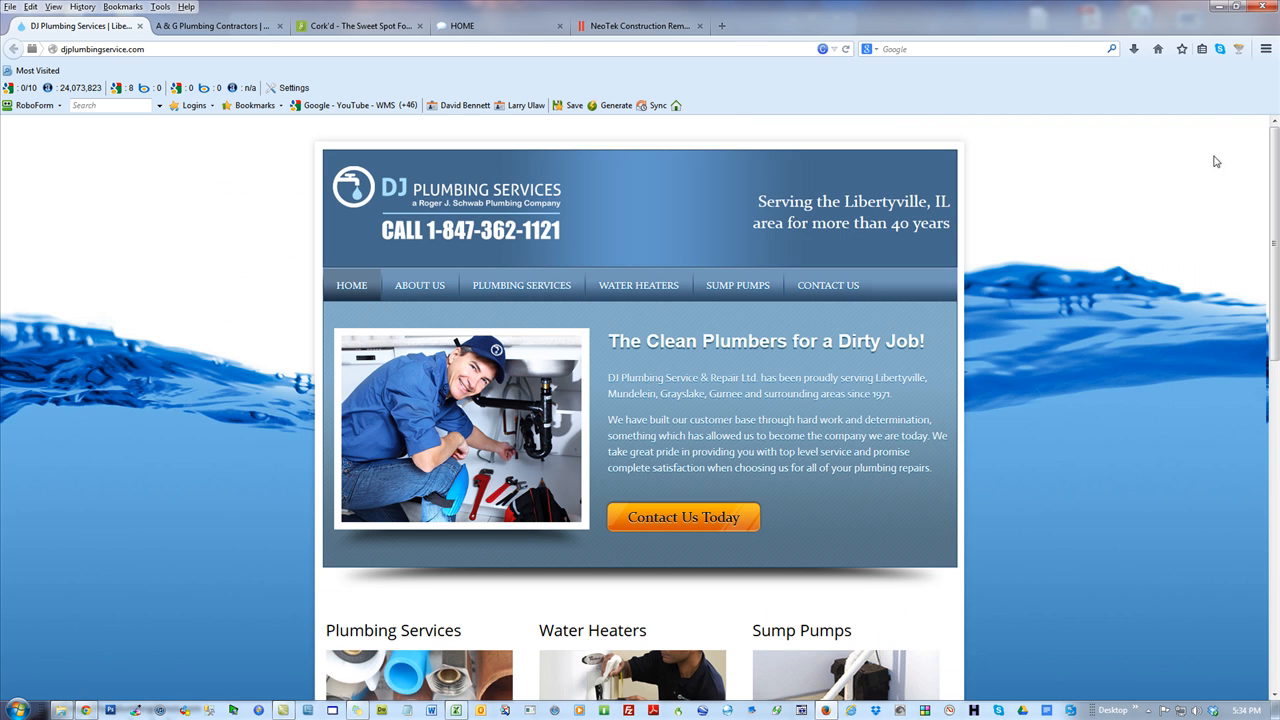
Open the DJ Plumbing Services Contact Us page, checking both it and the home page with the e-mail extractor
{"action": "left_click", "coordinate": [1239, 50]}
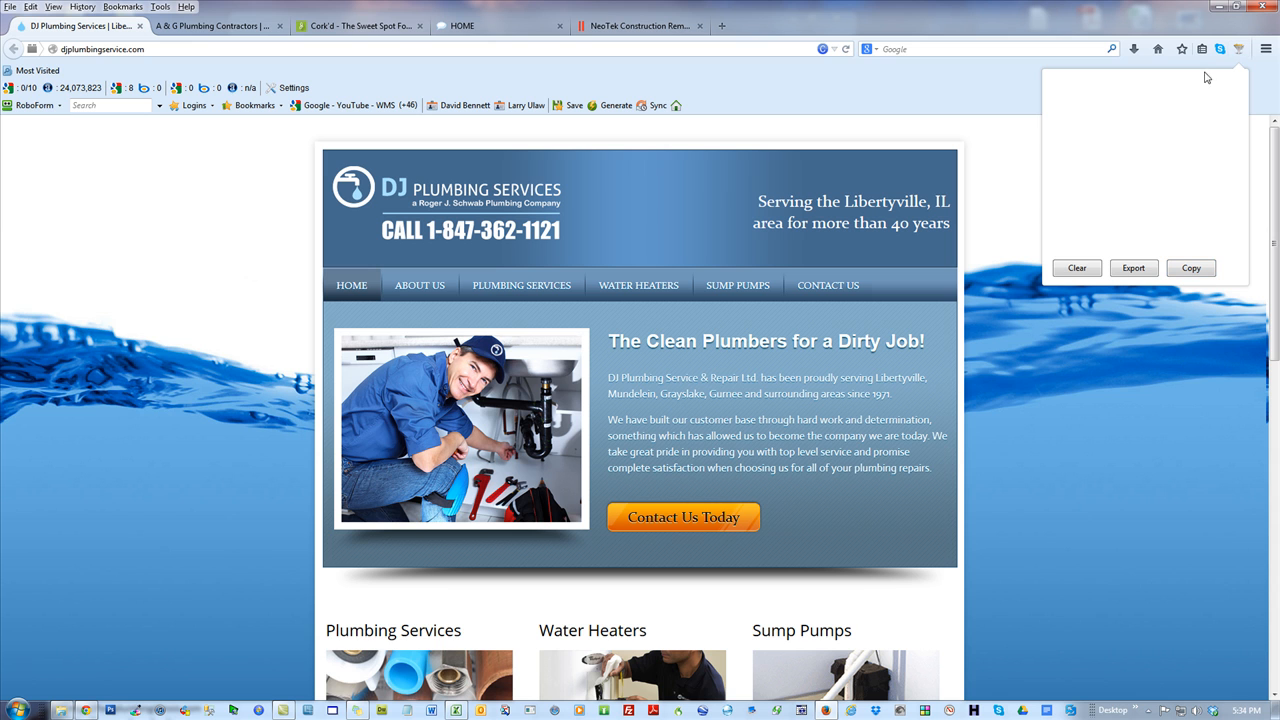
{"action": "left_click", "coordinate": [836, 287]}
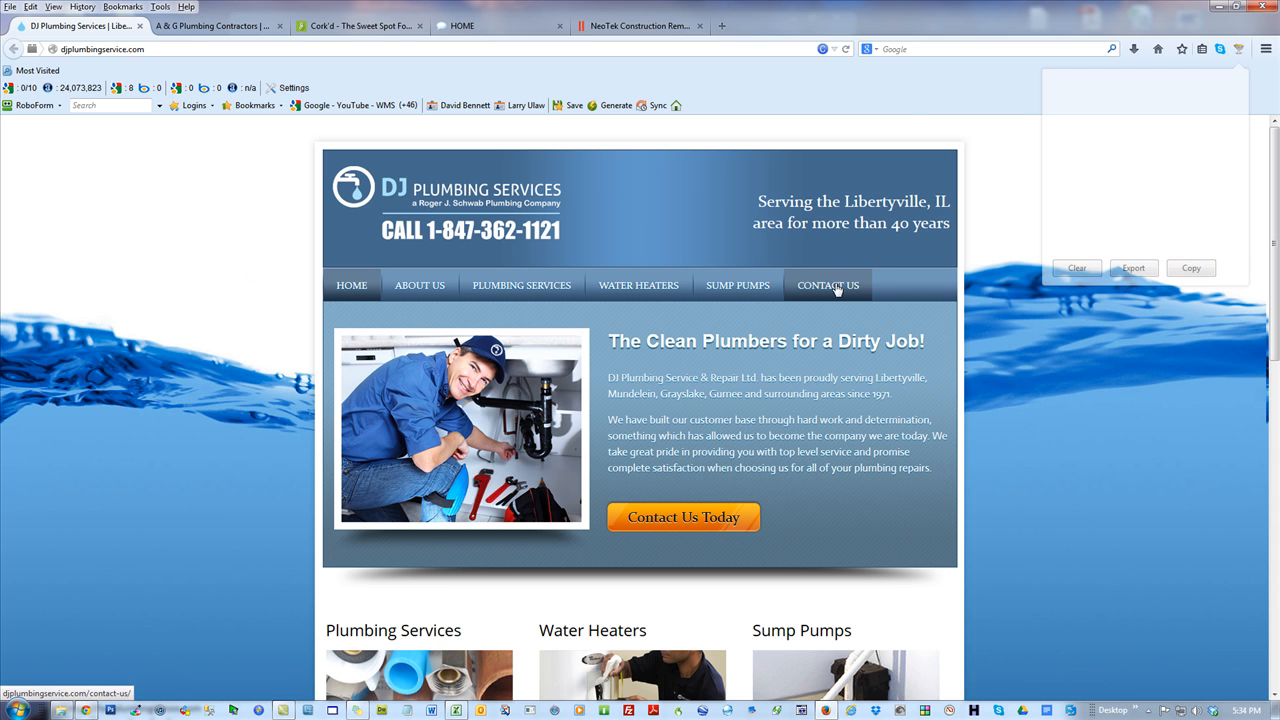
{"action": "left_click", "coordinate": [836, 287]}
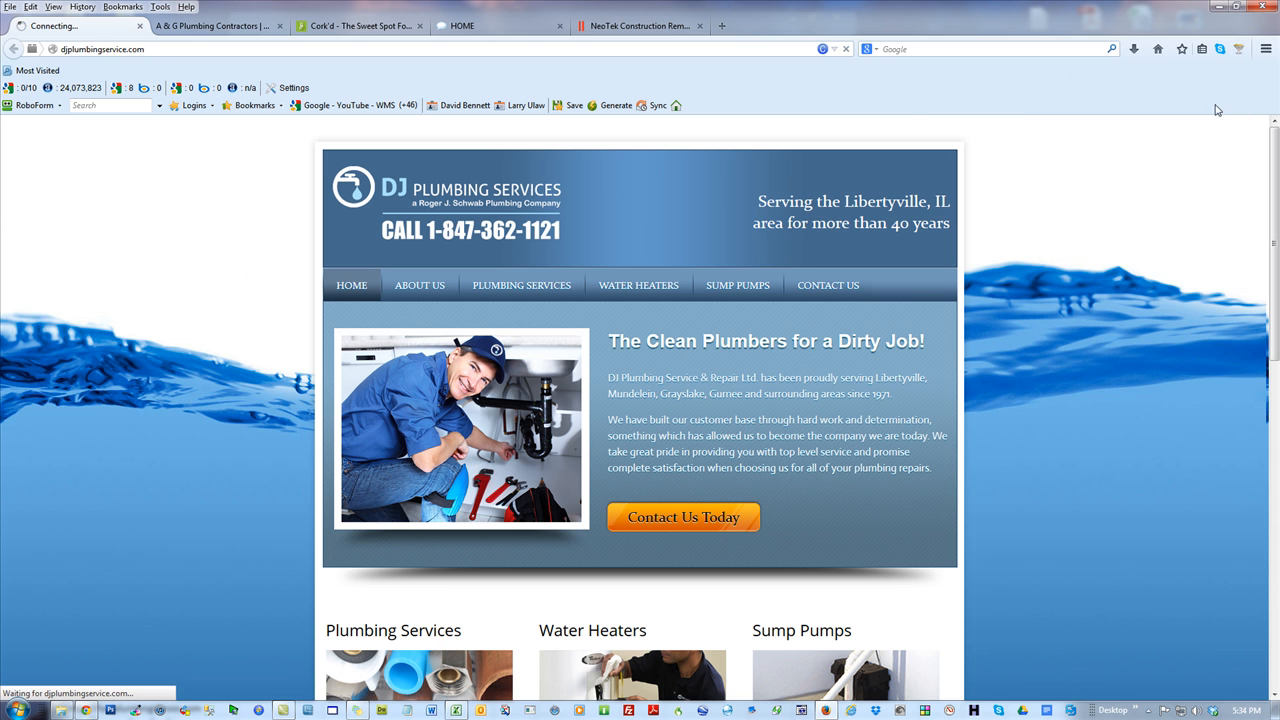
{"action": "left_click", "coordinate": [1239, 51]}
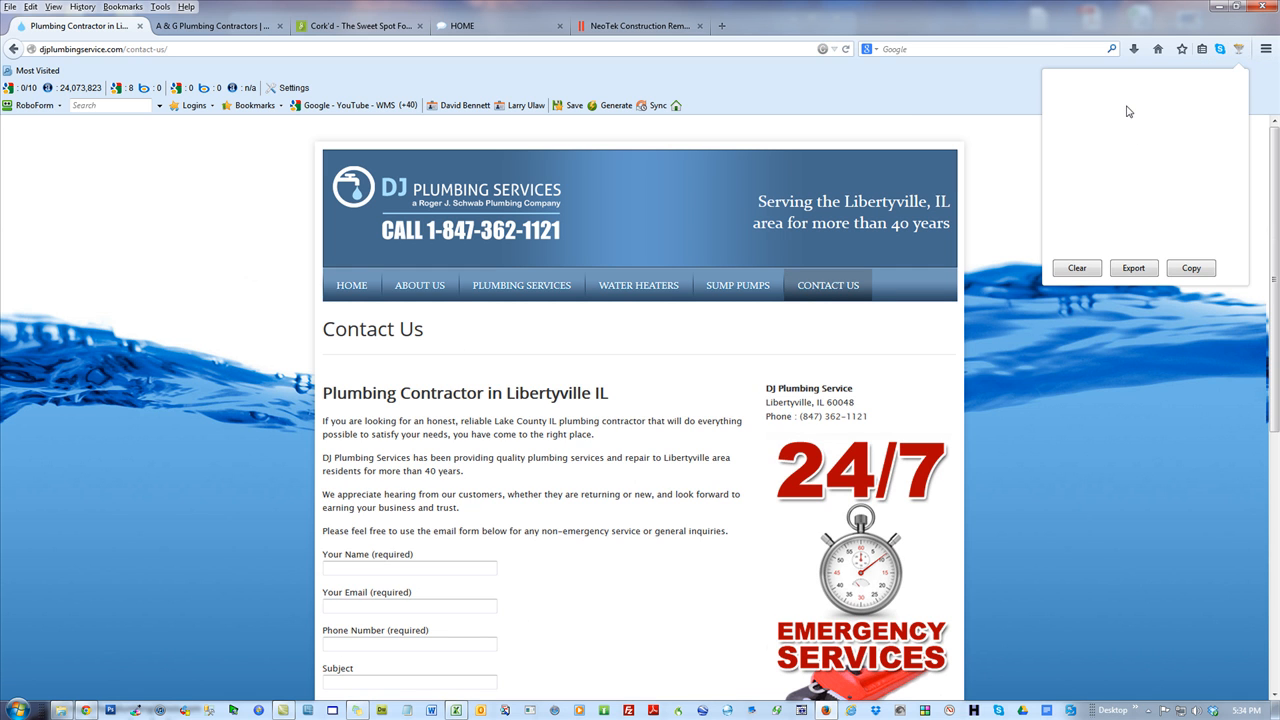
{"action": "left_click", "coordinate": [160, 308]}
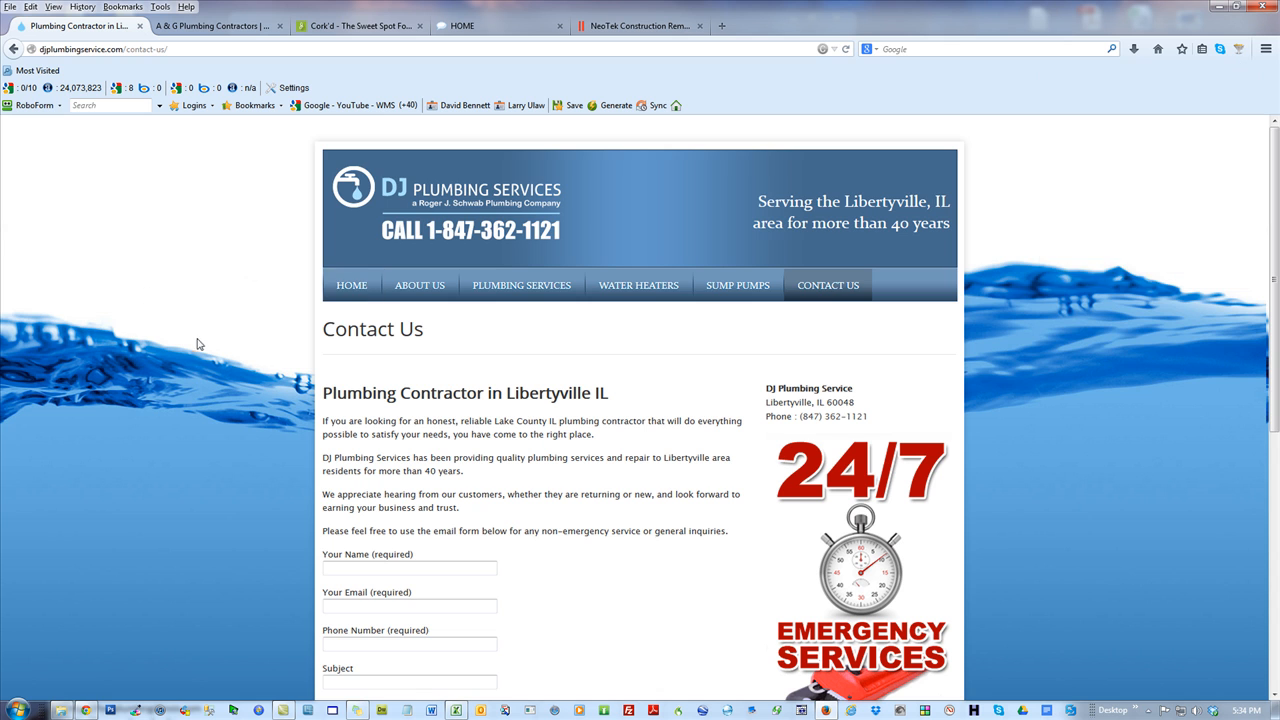
Copy the DJ Plumbing Contact Us page's web address into C1 of the Excel sheet, widening column A to fit the website names
{"action": "scroll", "coordinate": [196, 351], "scroll_direction": "down", "scroll_amount": 2}
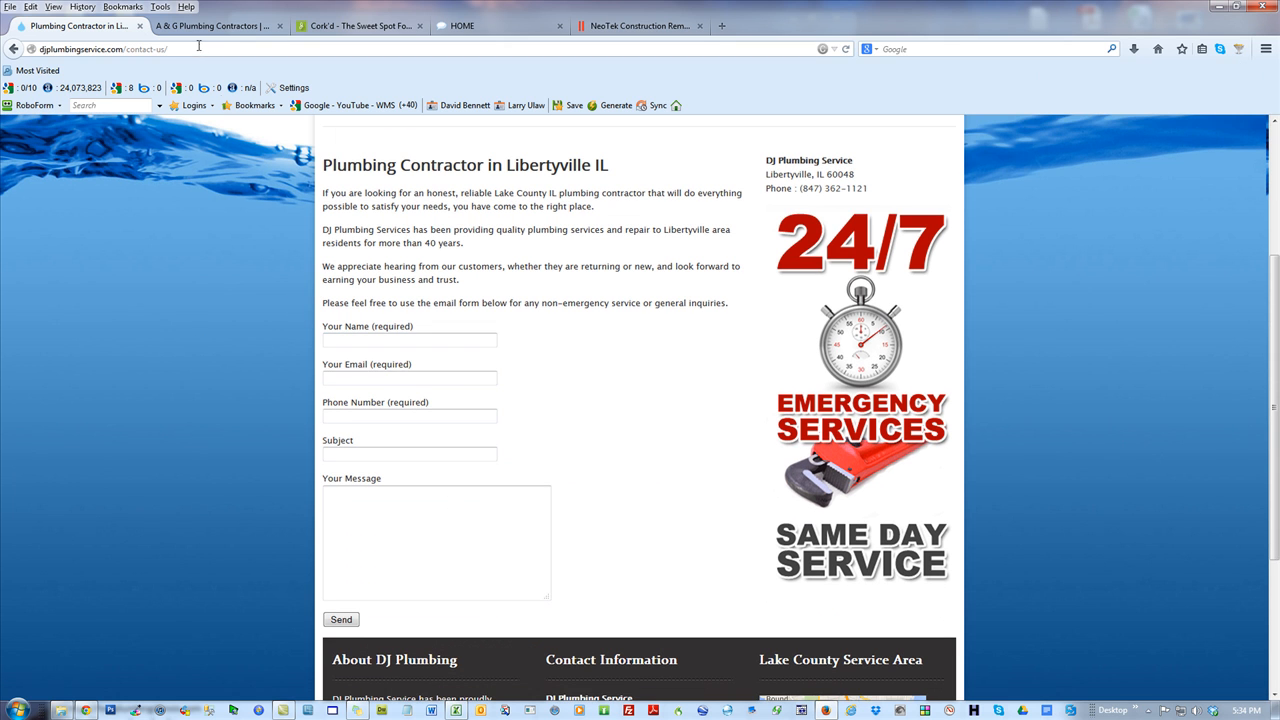
{"action": "left_click", "coordinate": [195, 50]}
{"action": "key", "text": "ctrl+c"}
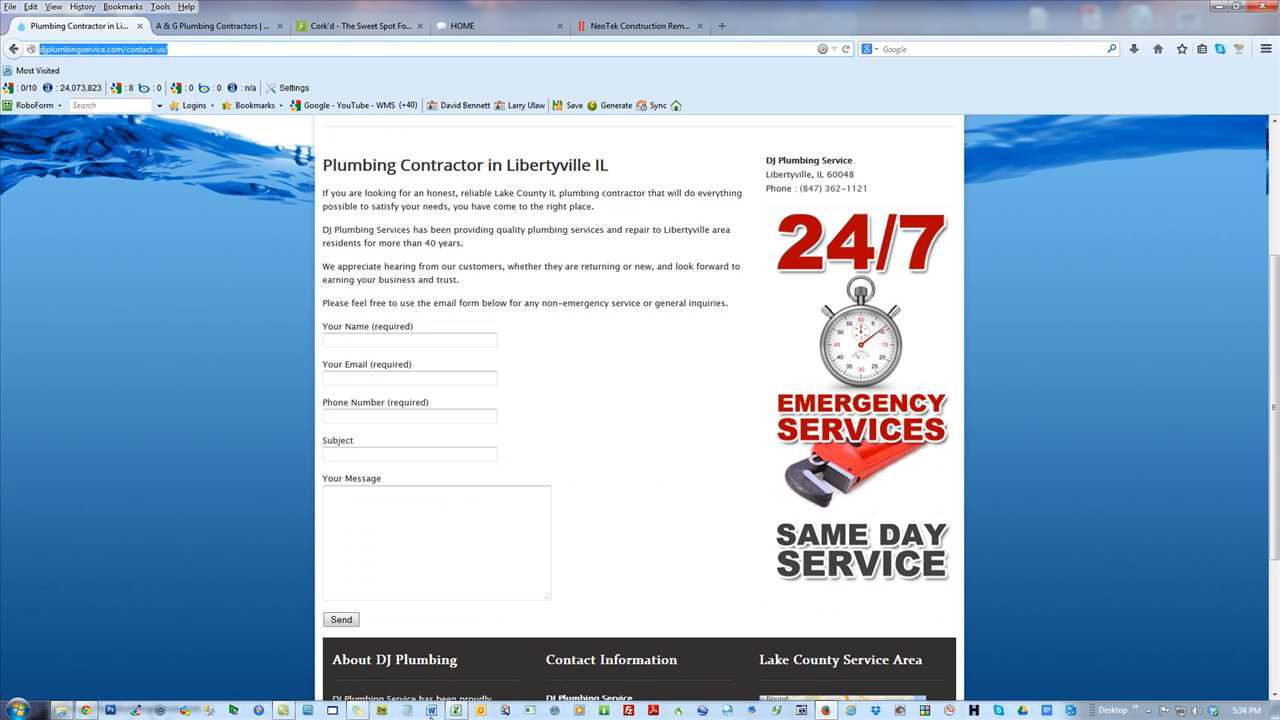
{"action": "left_click", "coordinate": [455, 710]}
{"action": "left_click_drag", "start_coordinate": [451, 471], "coordinate": [446, 157]}
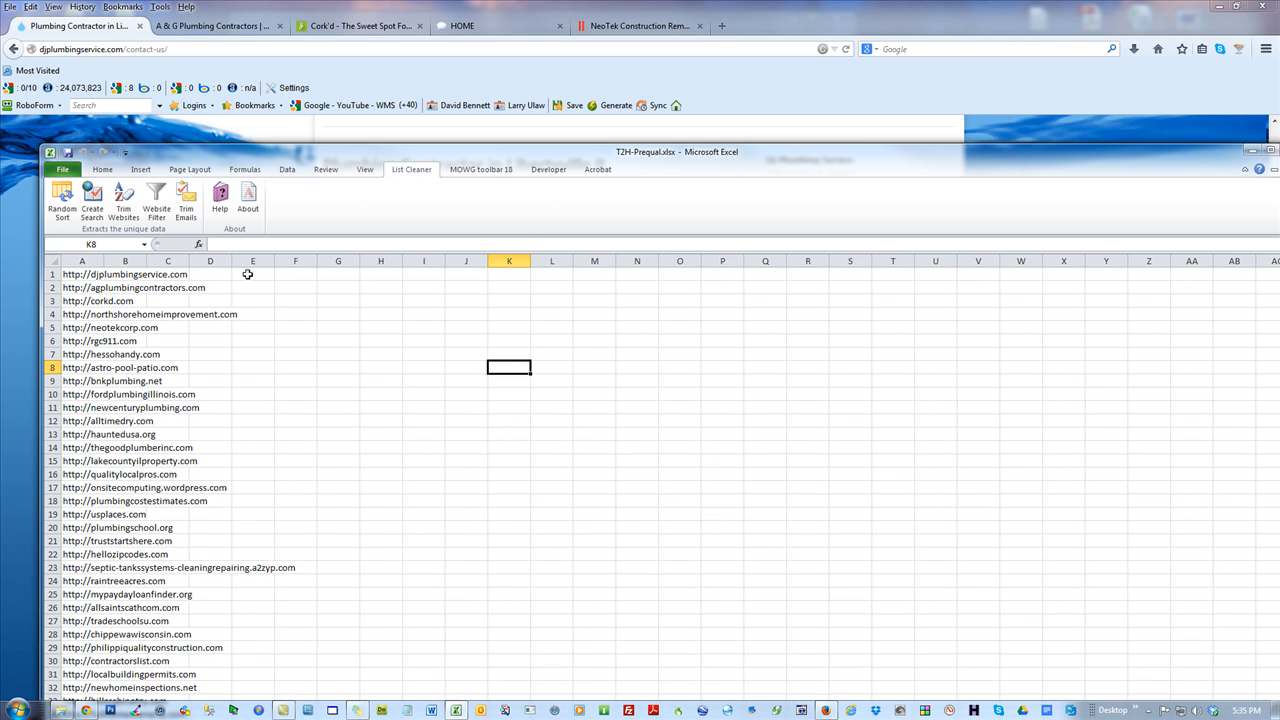
{"action": "left_click_drag", "start_coordinate": [102, 261], "coordinate": [305, 261]}
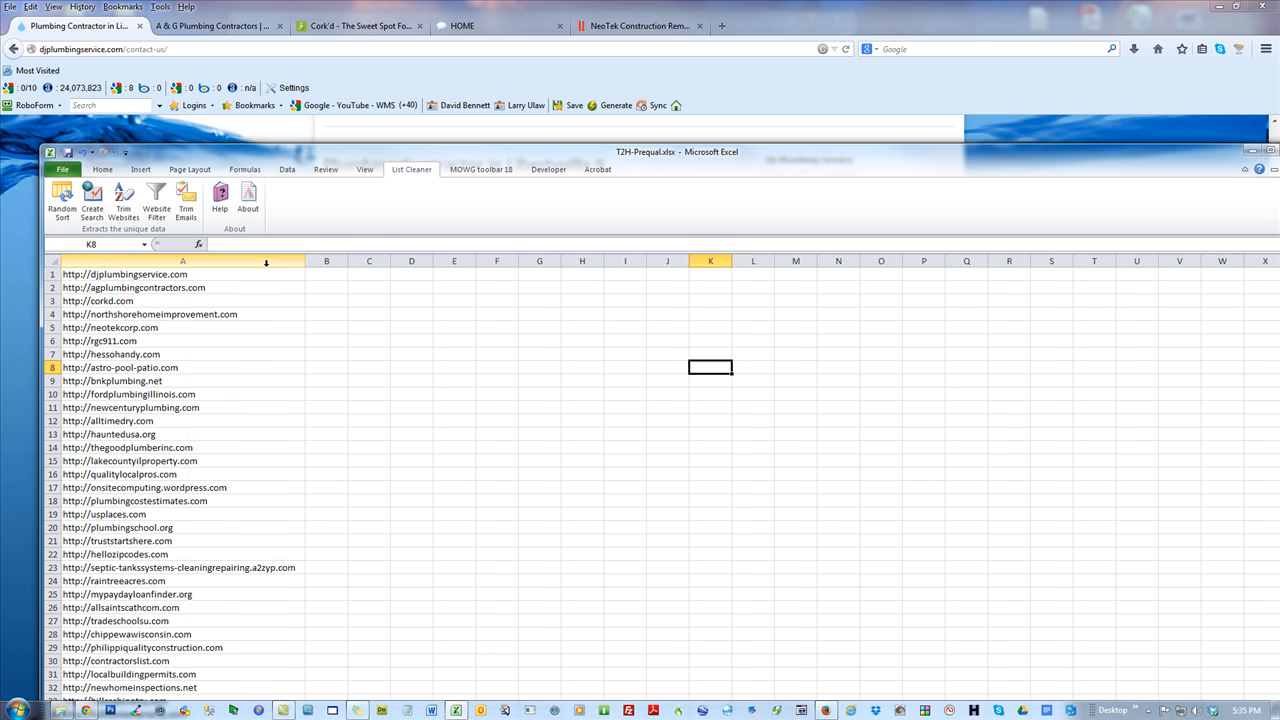
{"action": "left_click", "coordinate": [369, 274]}
{"action": "key", "text": "ctrl+v"}
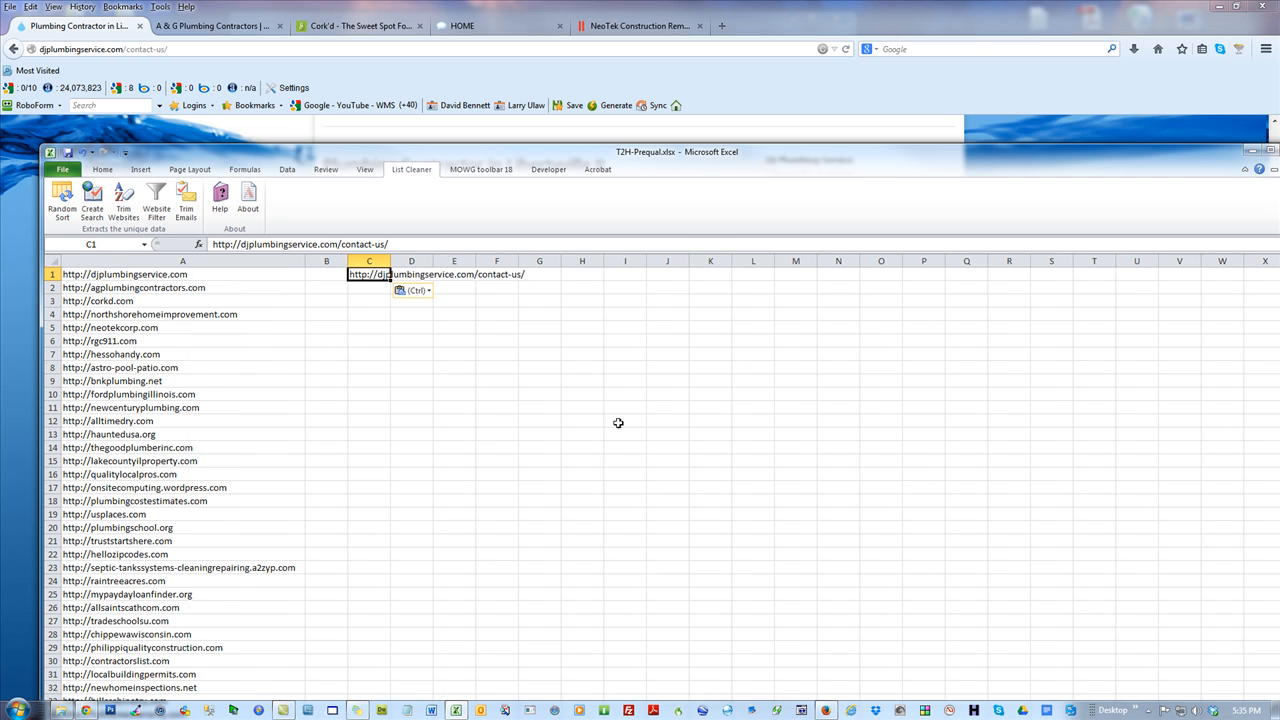
{"action": "left_click", "coordinate": [326, 263]}
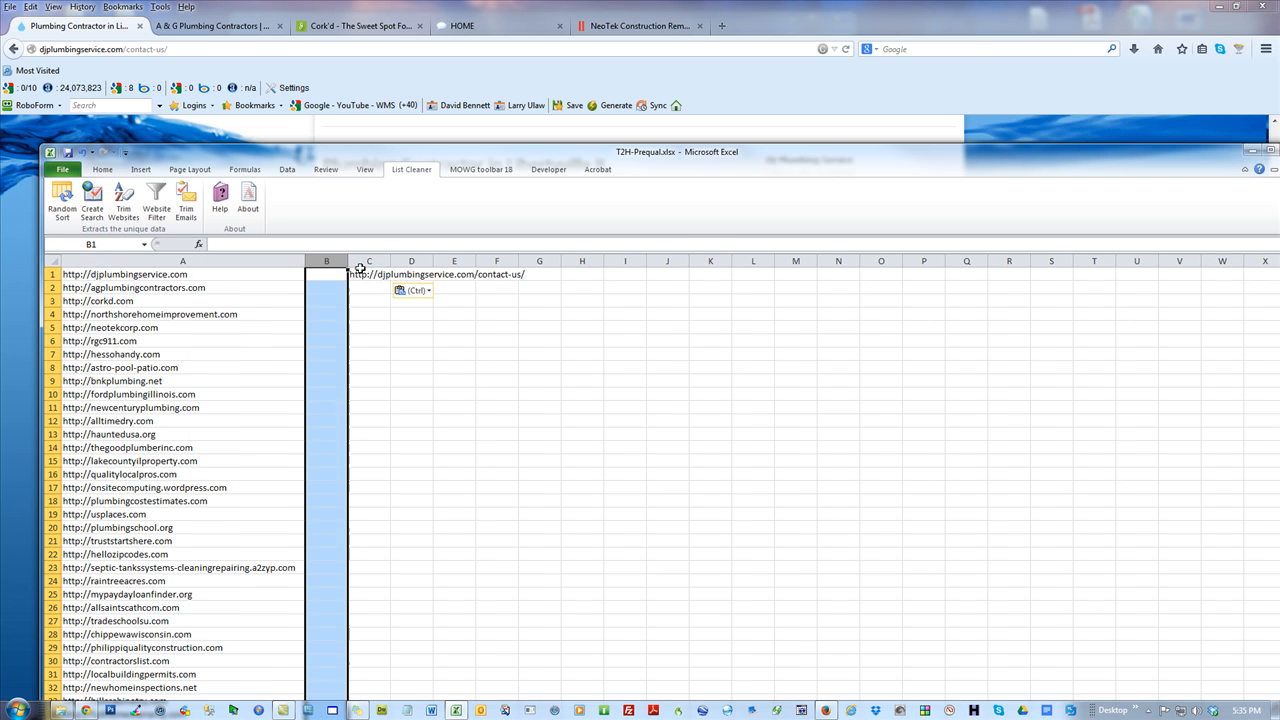
{"action": "left_click", "coordinate": [366, 262]}
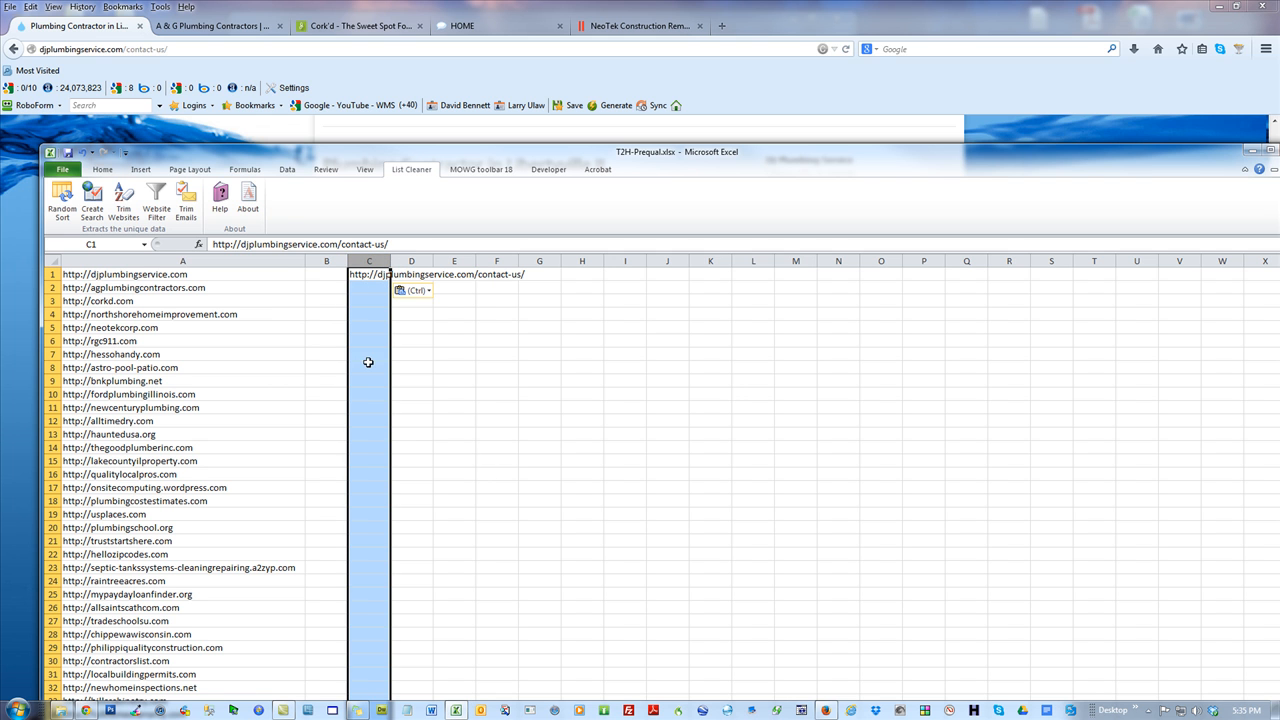
{"action": "left_click", "coordinate": [183, 288]}
Switch to the A & G Plumbing site, open its Contact Us page, and copy the e-mail address found by the extractor
{"action": "left_click_drag", "start_coordinate": [340, 155], "coordinate": [445, 481]}
{"action": "left_click", "coordinate": [240, 33]}
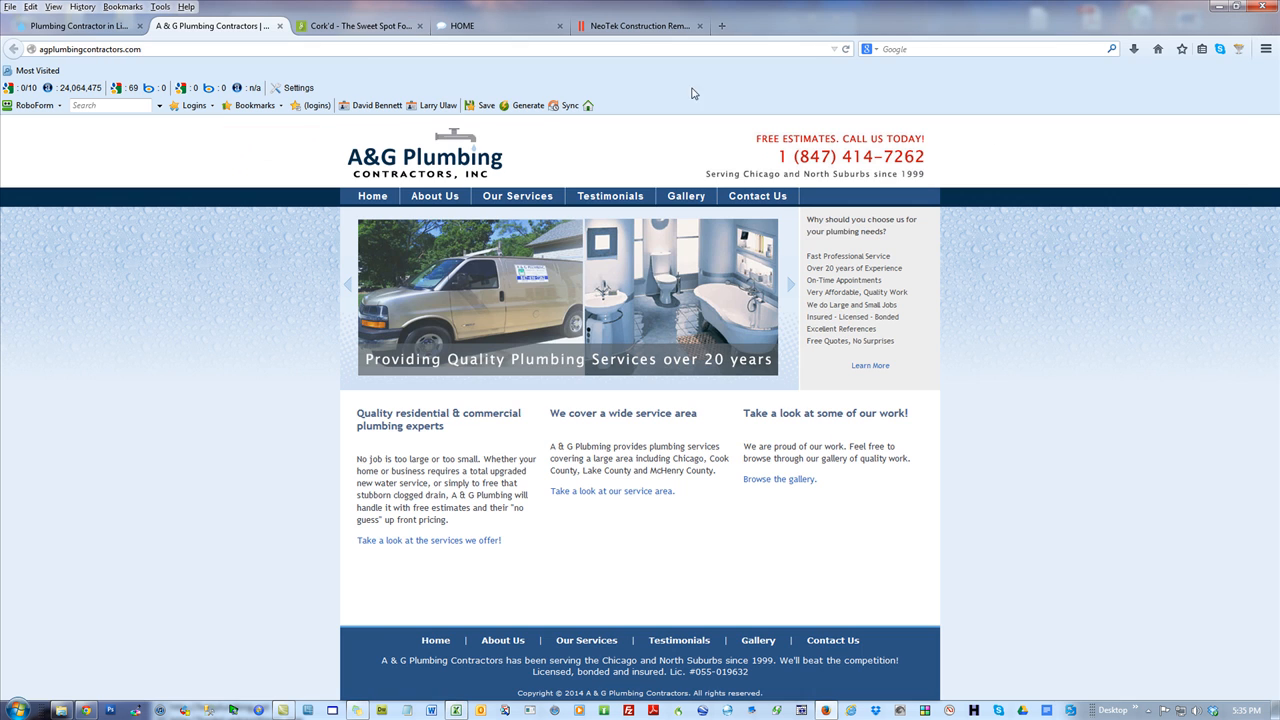
{"action": "left_click", "coordinate": [1238, 48]}
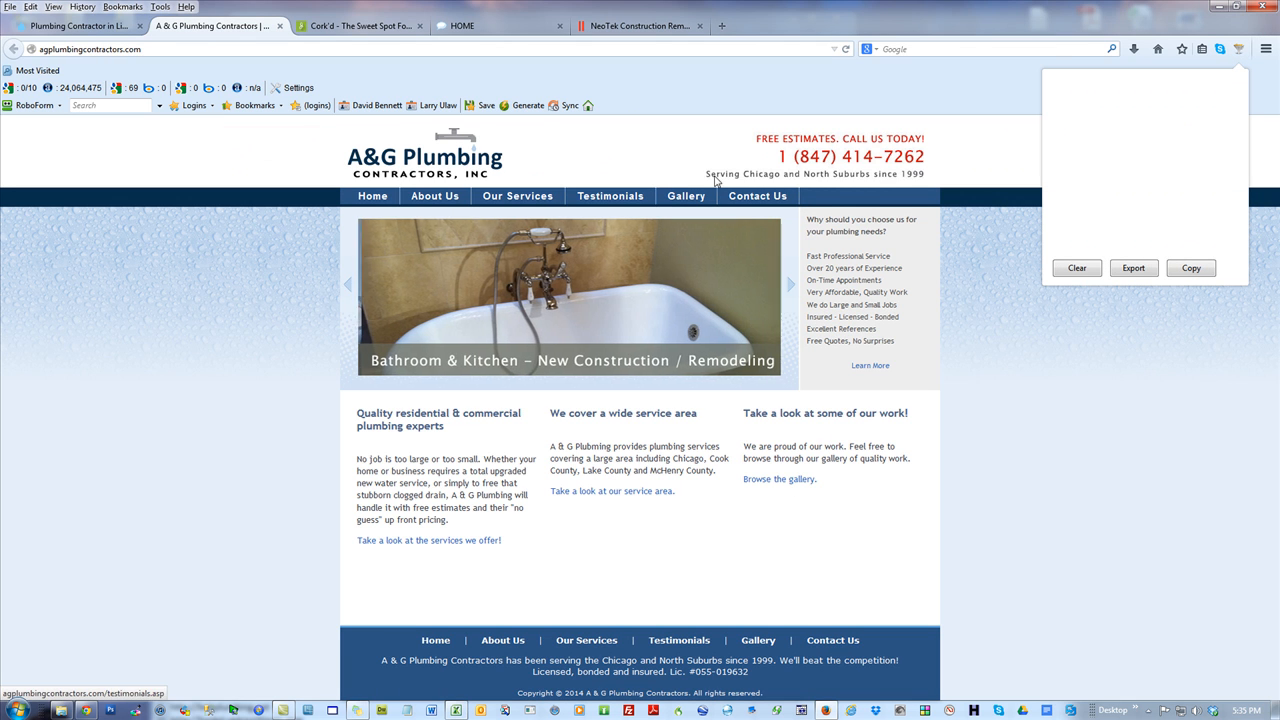
{"action": "left_click", "coordinate": [742, 198]}
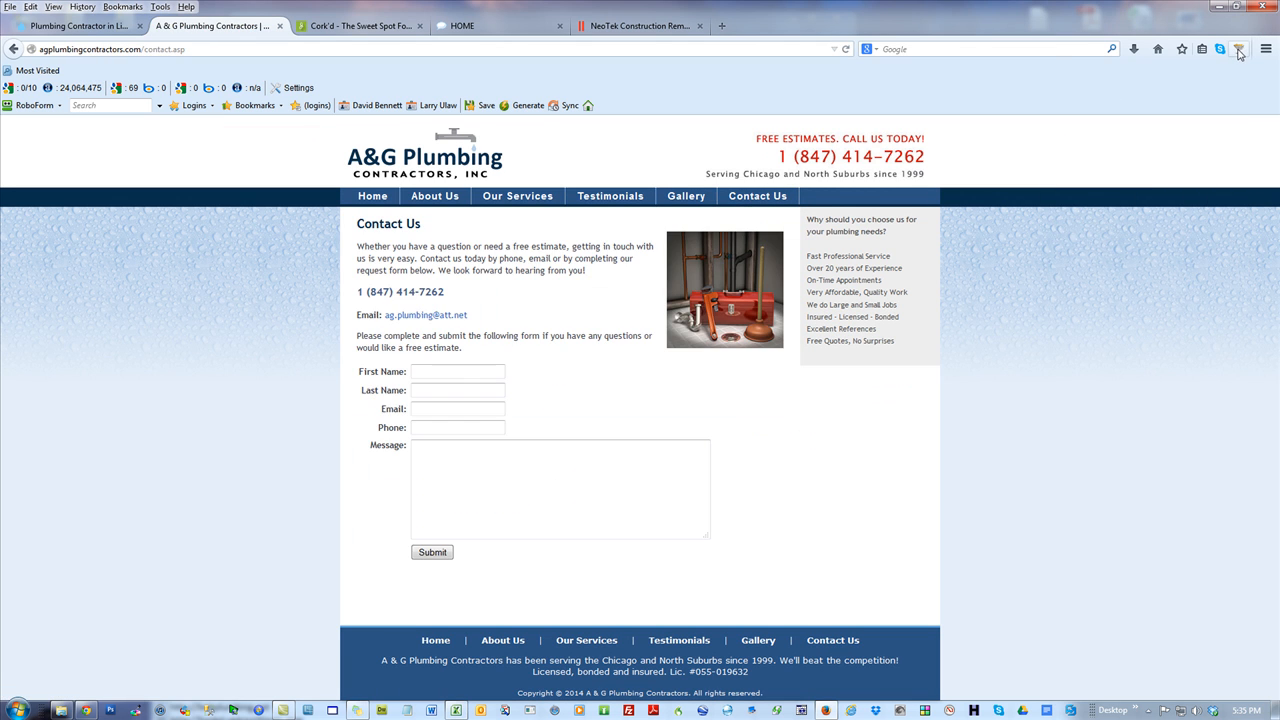
{"action": "left_click", "coordinate": [1238, 49]}
{"action": "left_click", "coordinate": [1193, 270]}
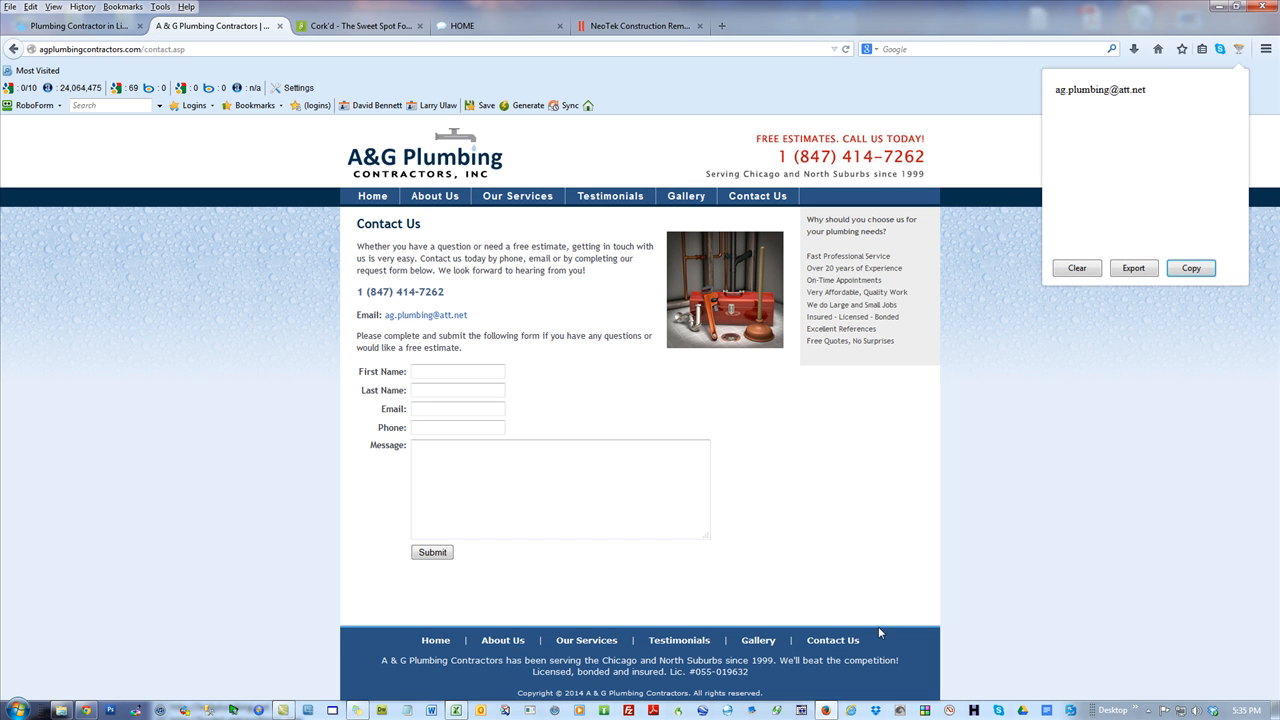
{"action": "left_click", "coordinate": [456, 710]}
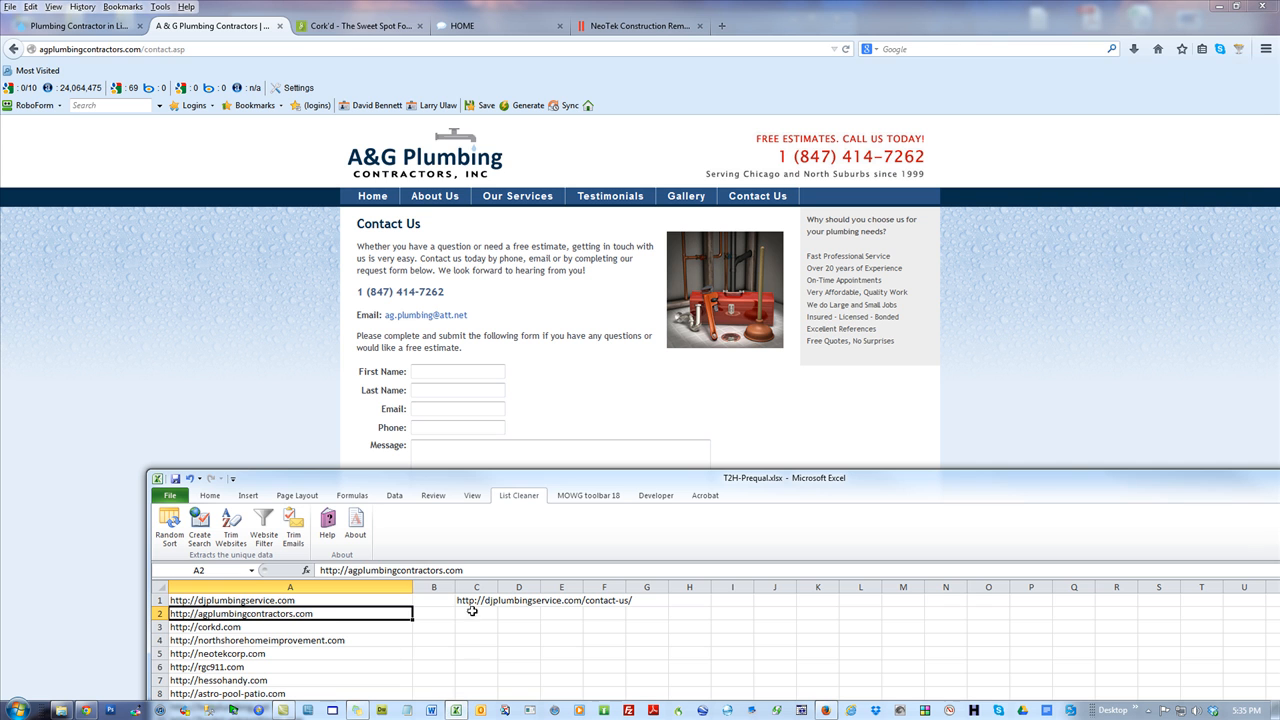
{"action": "left_click", "coordinate": [436, 617]}
{"action": "key", "text": "ctrl+v"}
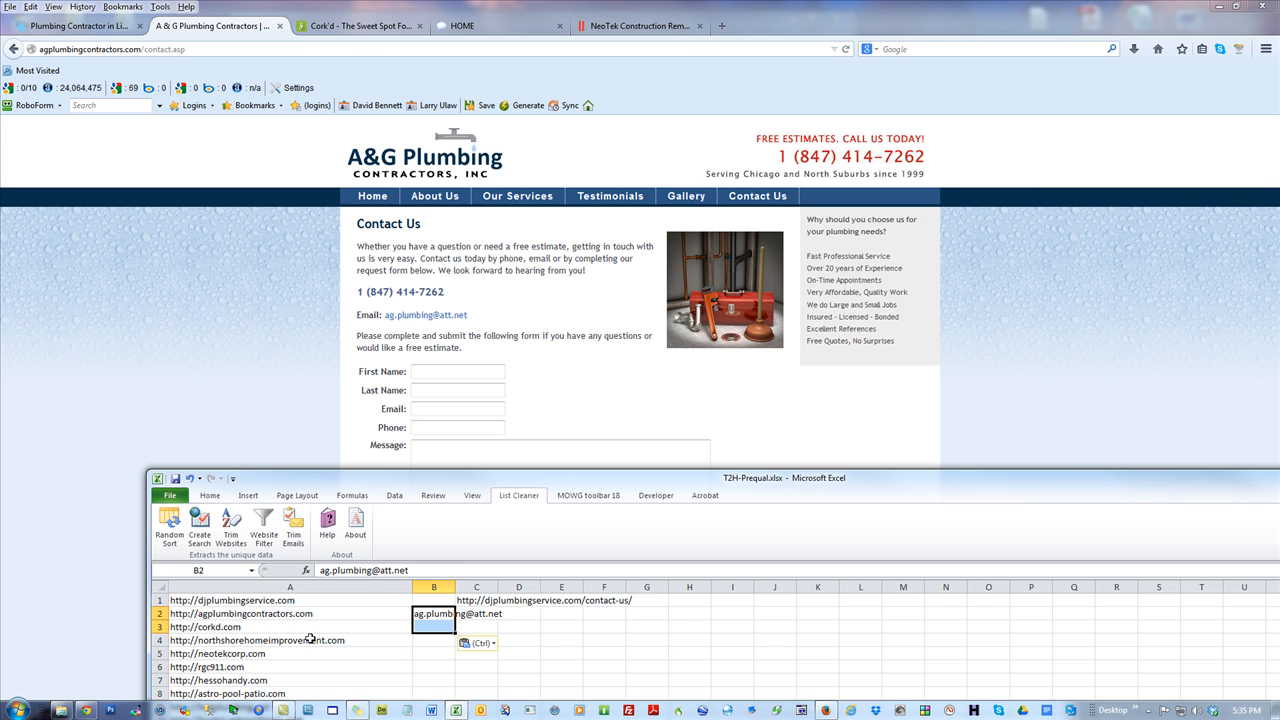
Close the Cork'd, North Shore Home Improvement and NeoTek Construction tabs in the browser
{"action": "left_click", "coordinate": [433, 627]}
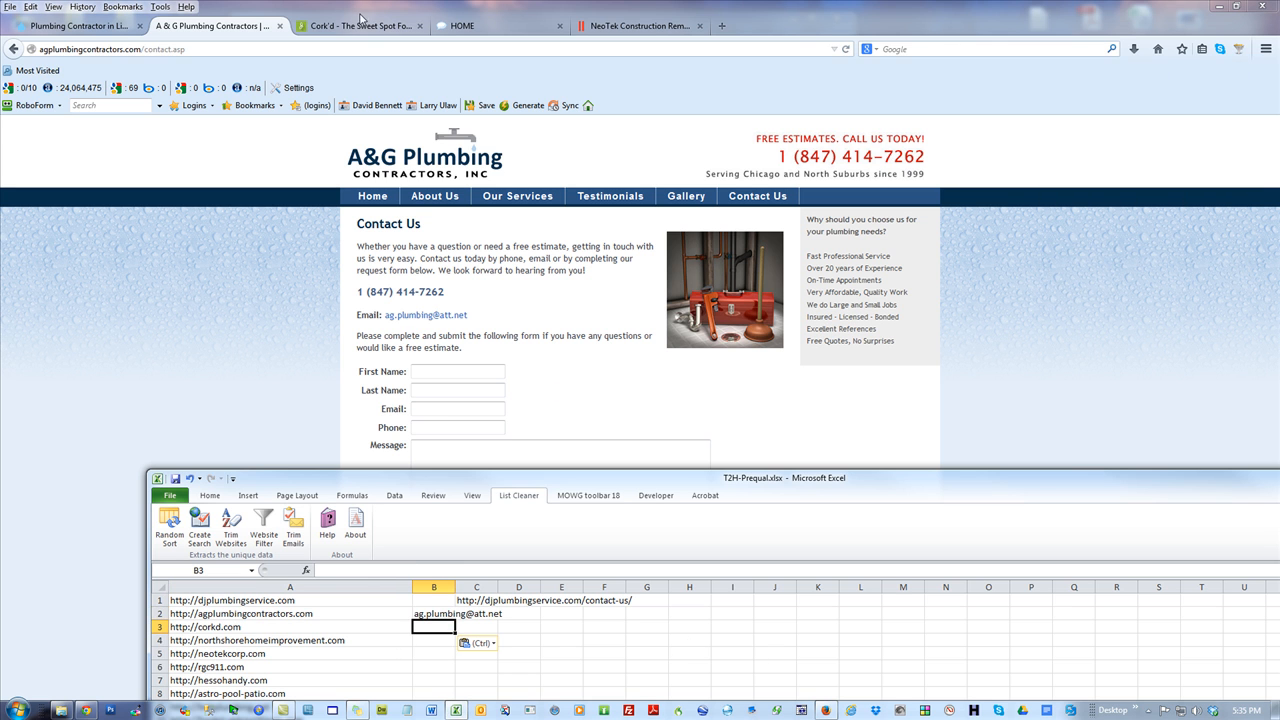
{"action": "left_click", "coordinate": [362, 25]}
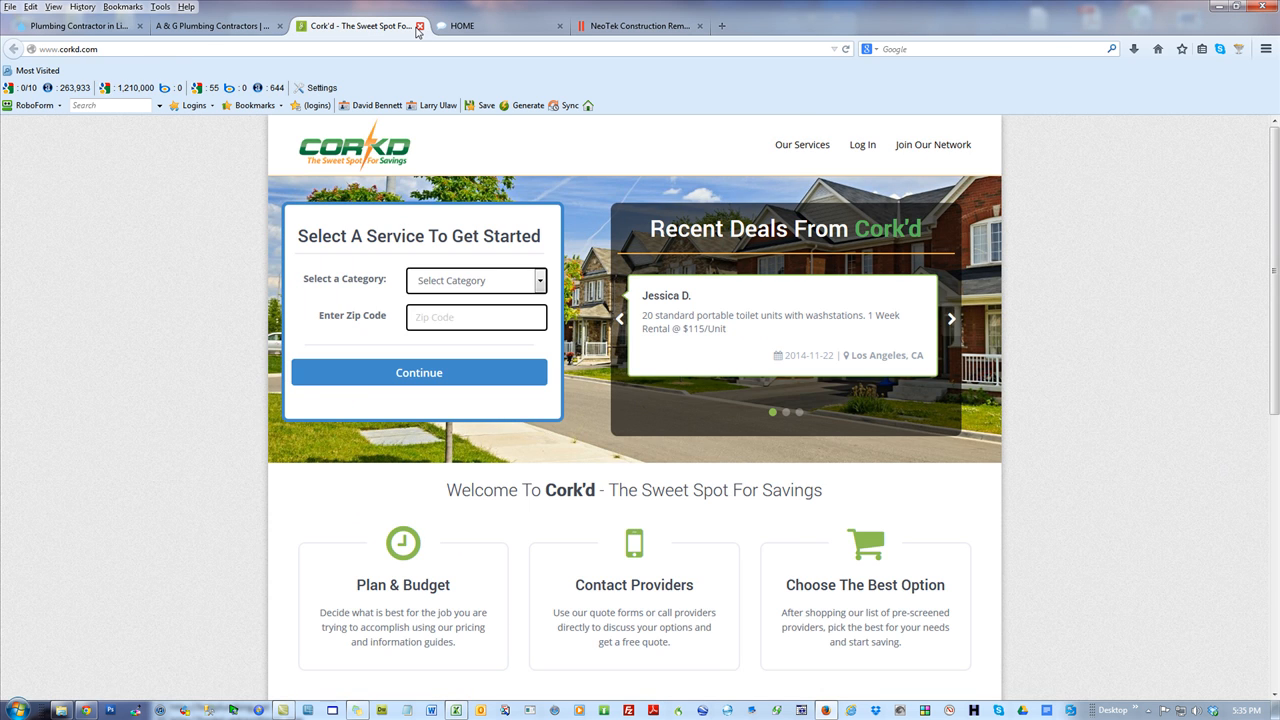
{"action": "left_click", "coordinate": [419, 26]}
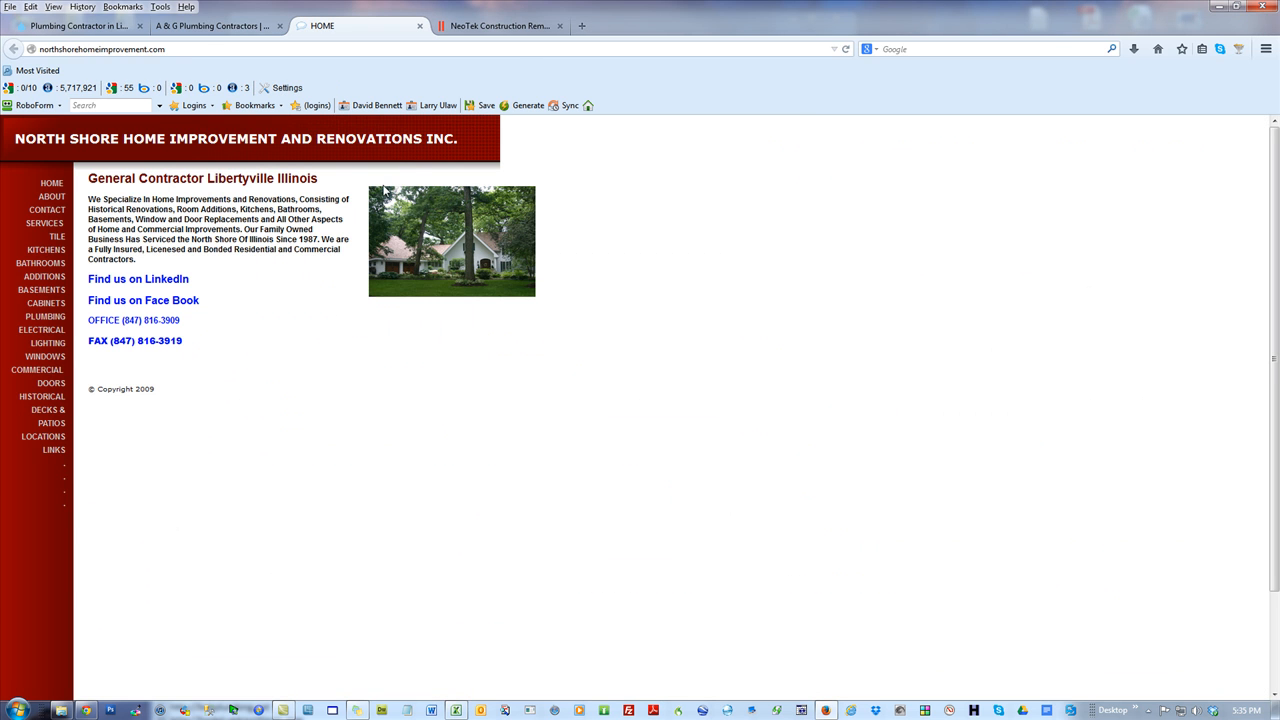
{"action": "left_click", "coordinate": [419, 26]}
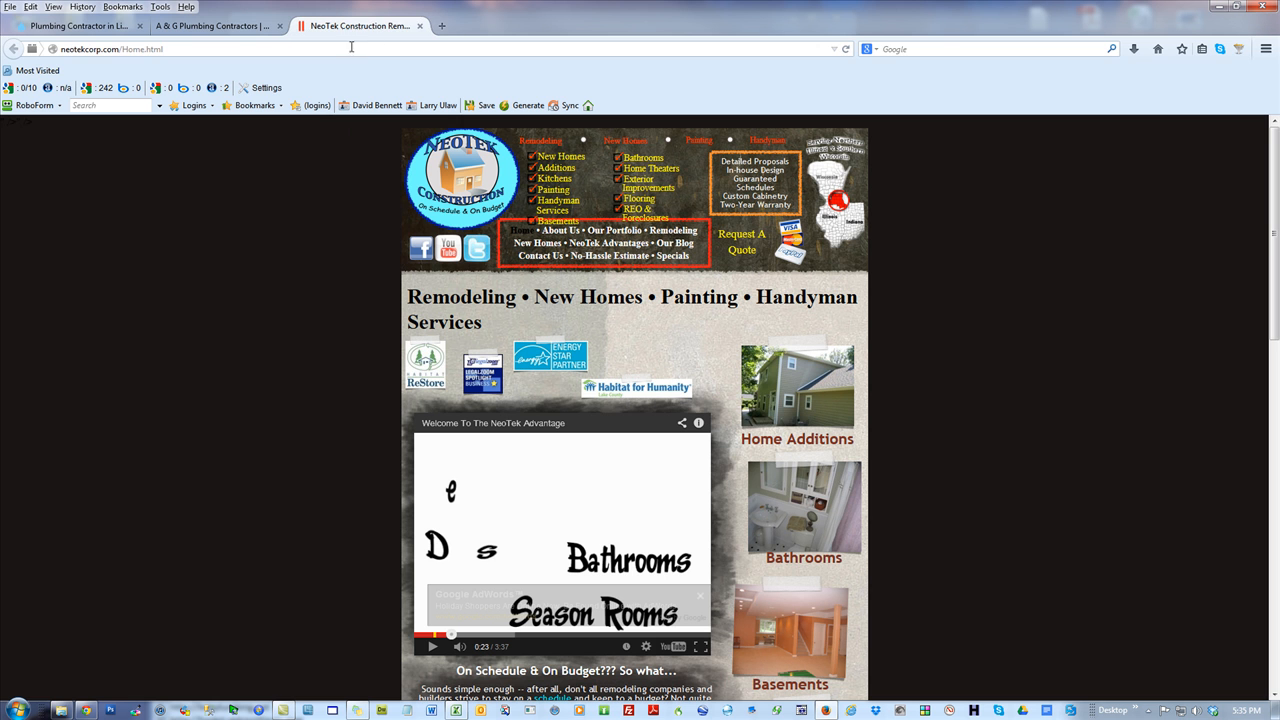
{"action": "left_click", "coordinate": [420, 26]}
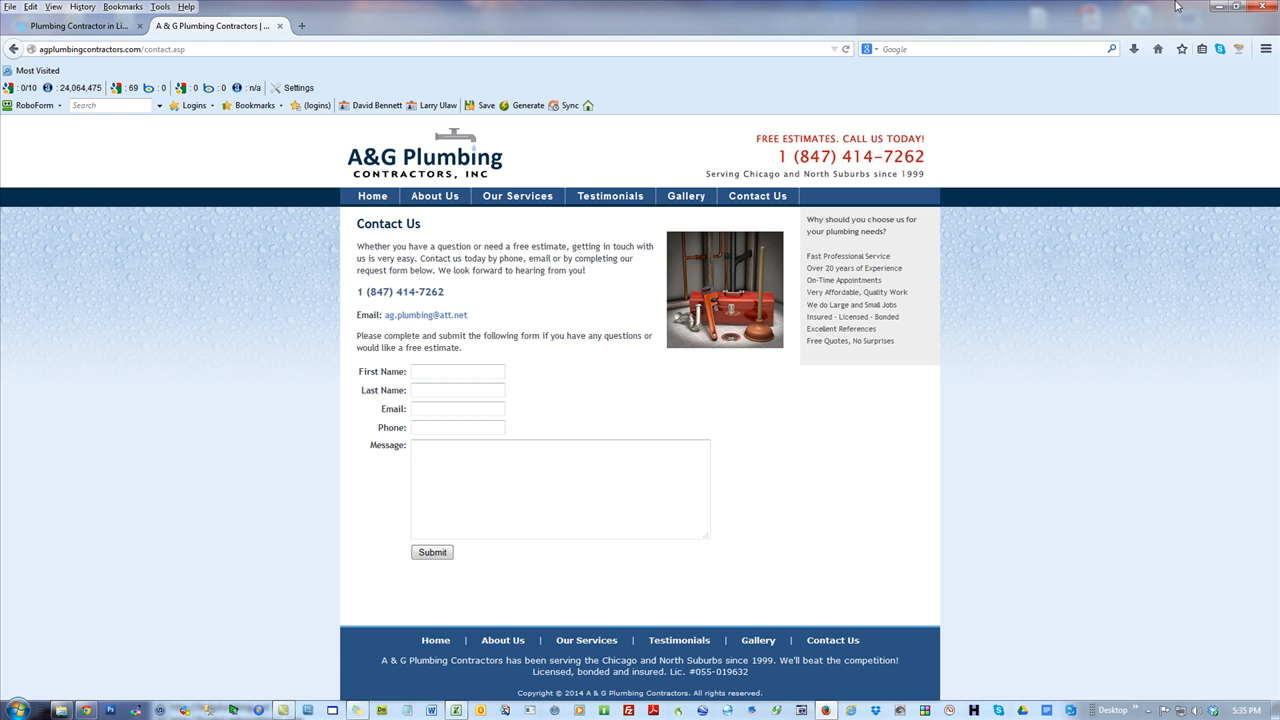
Close the browser and run 2.bat from the Stacks - 5 folder to open the next batch of websites
{"action": "left_click", "coordinate": [1268, 8]}
{"action": "left_click", "coordinate": [450, 133]}
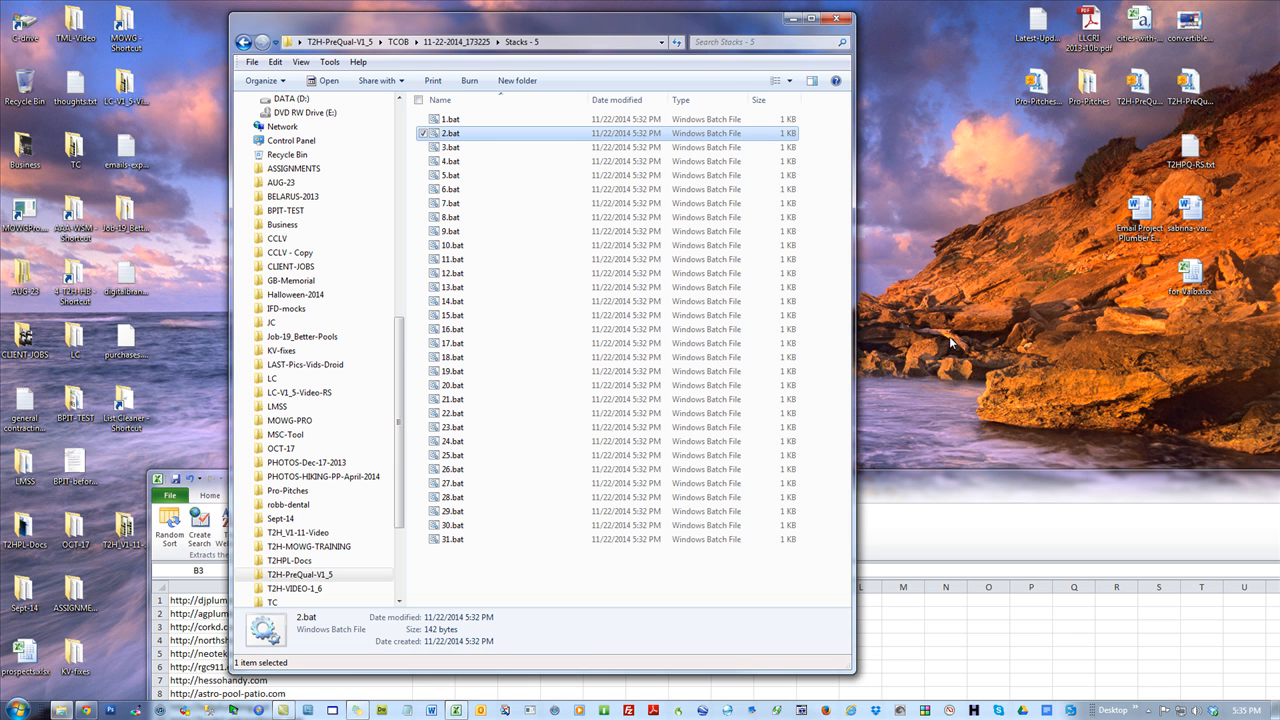
{"action": "key", "text": "Return"}
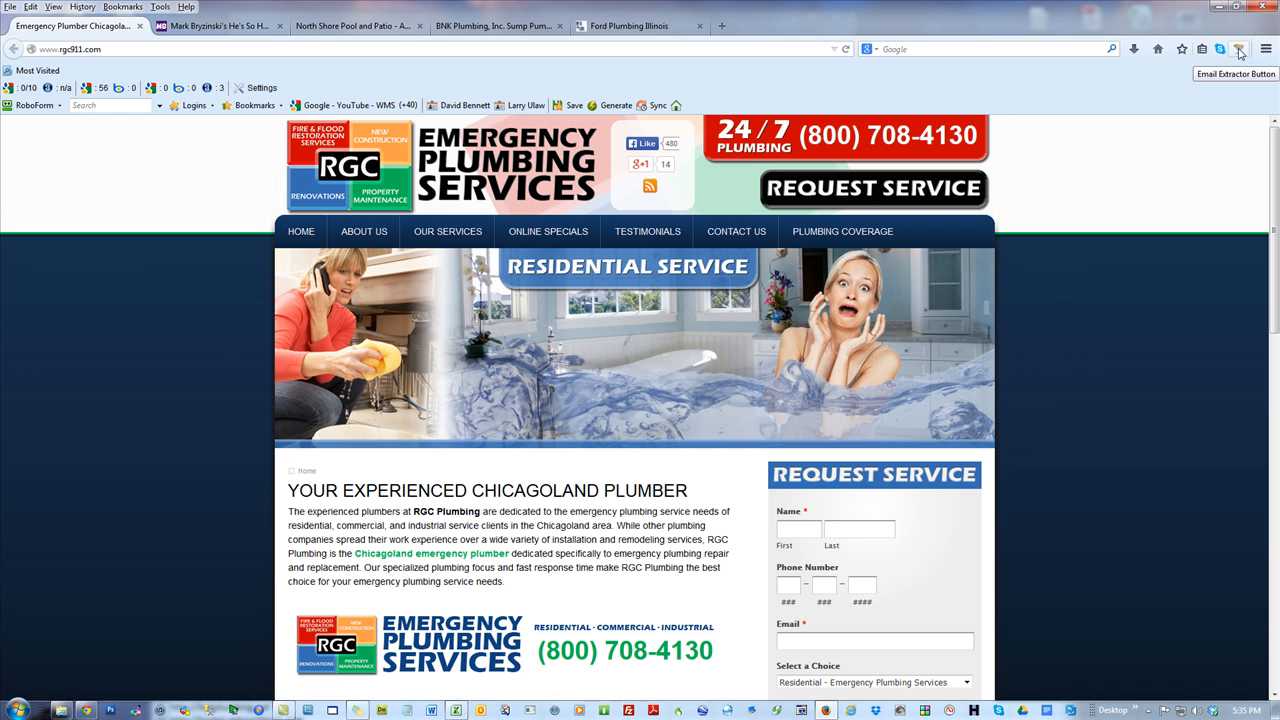
Set the e-mail extractor to extract from All Tabs, keeping the export destination as Desktop
{"action": "left_click", "coordinate": [1238, 51]}
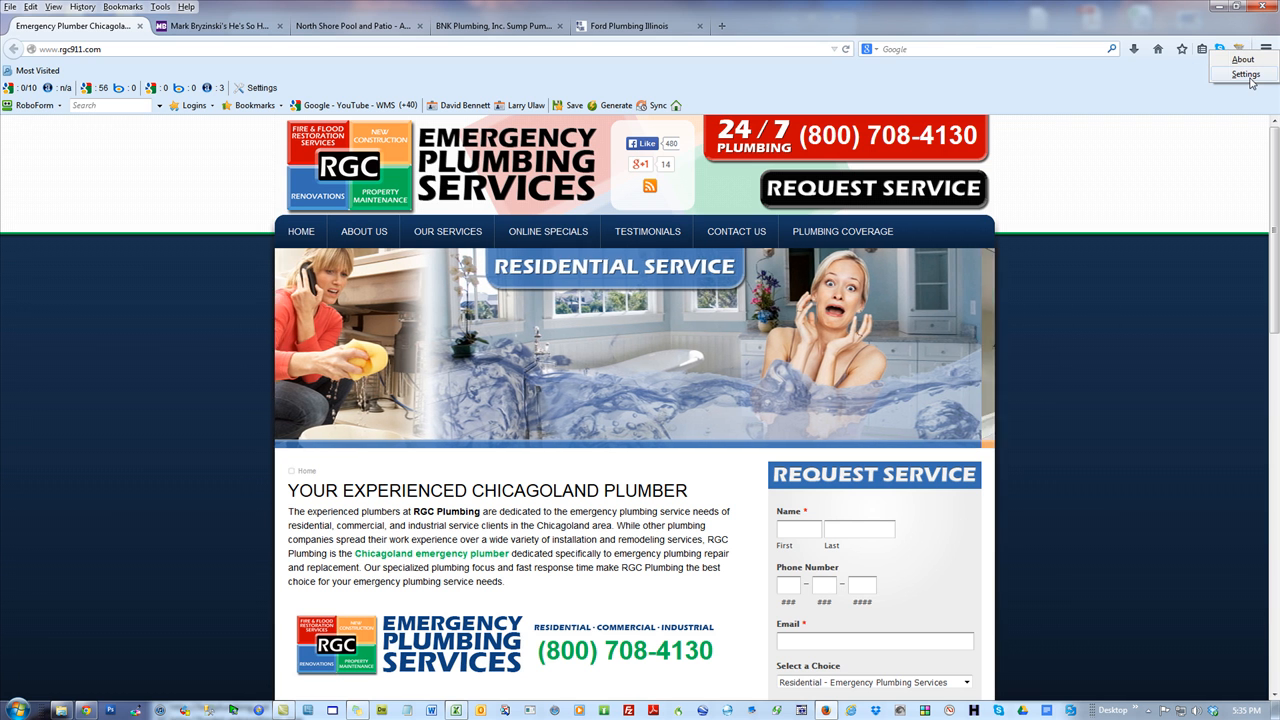
{"action": "left_click", "coordinate": [1248, 77]}
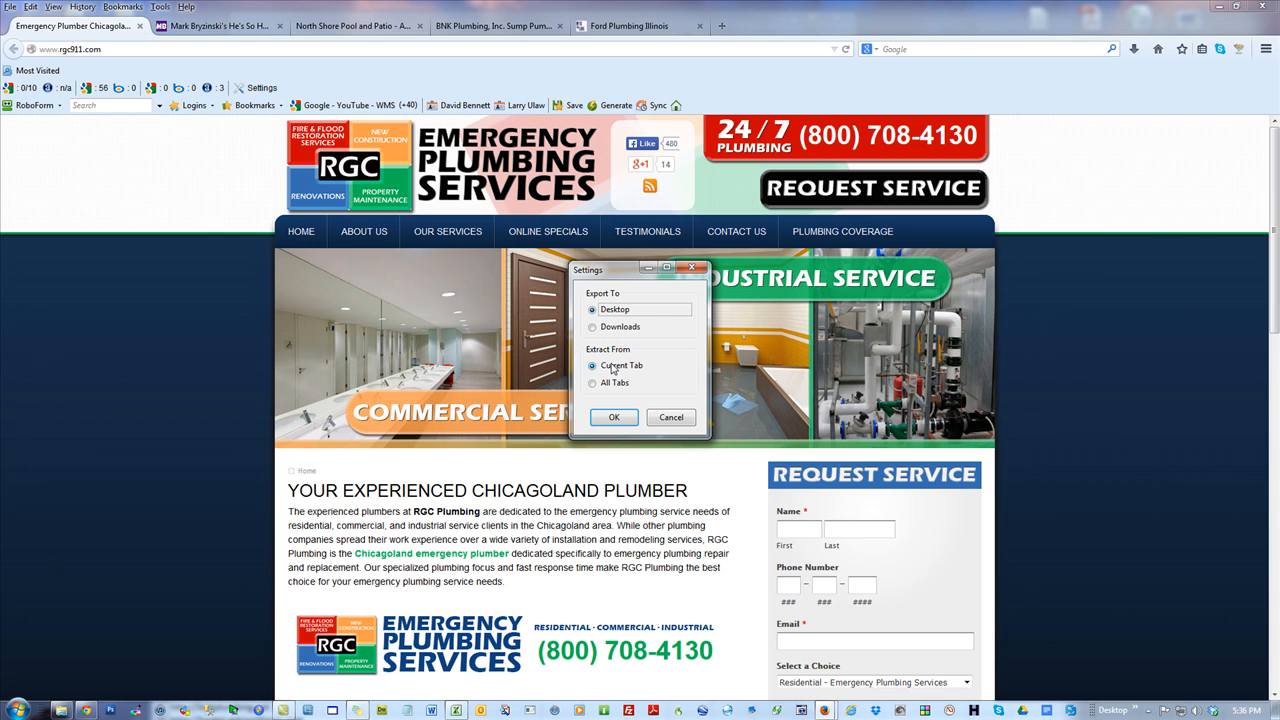
{"action": "left_click", "coordinate": [593, 383]}
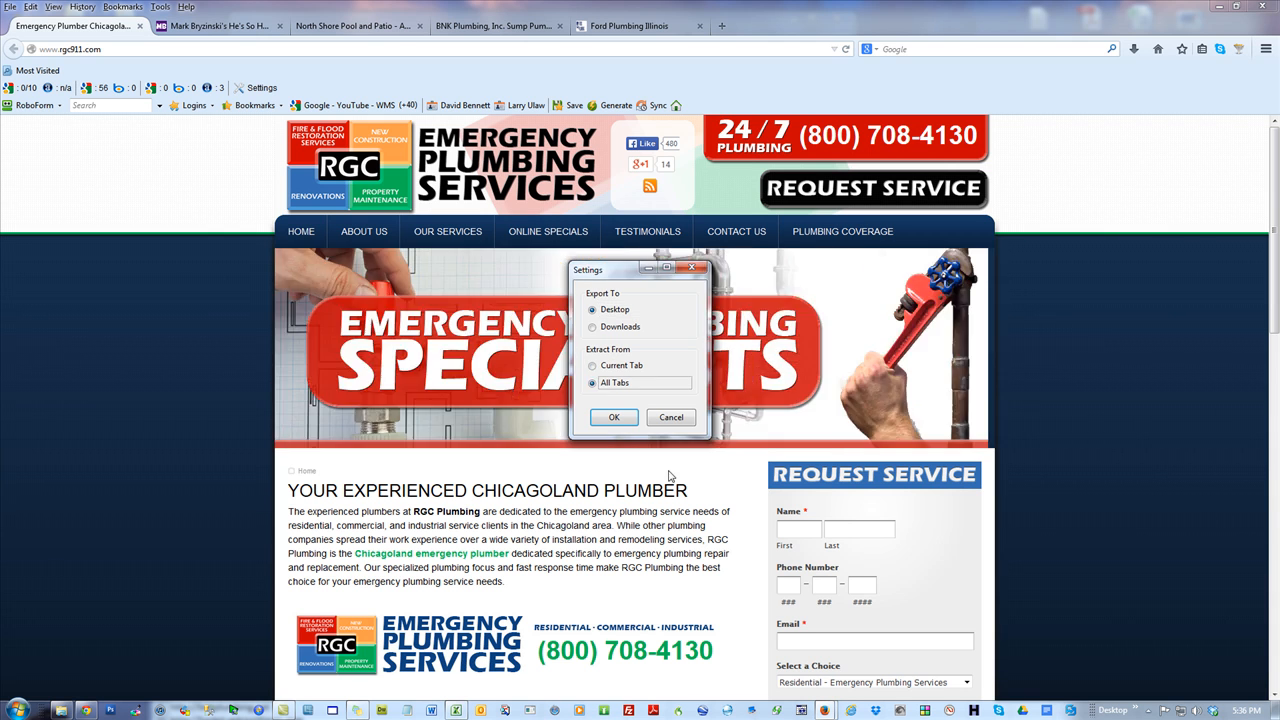
{"action": "left_click", "coordinate": [614, 417]}
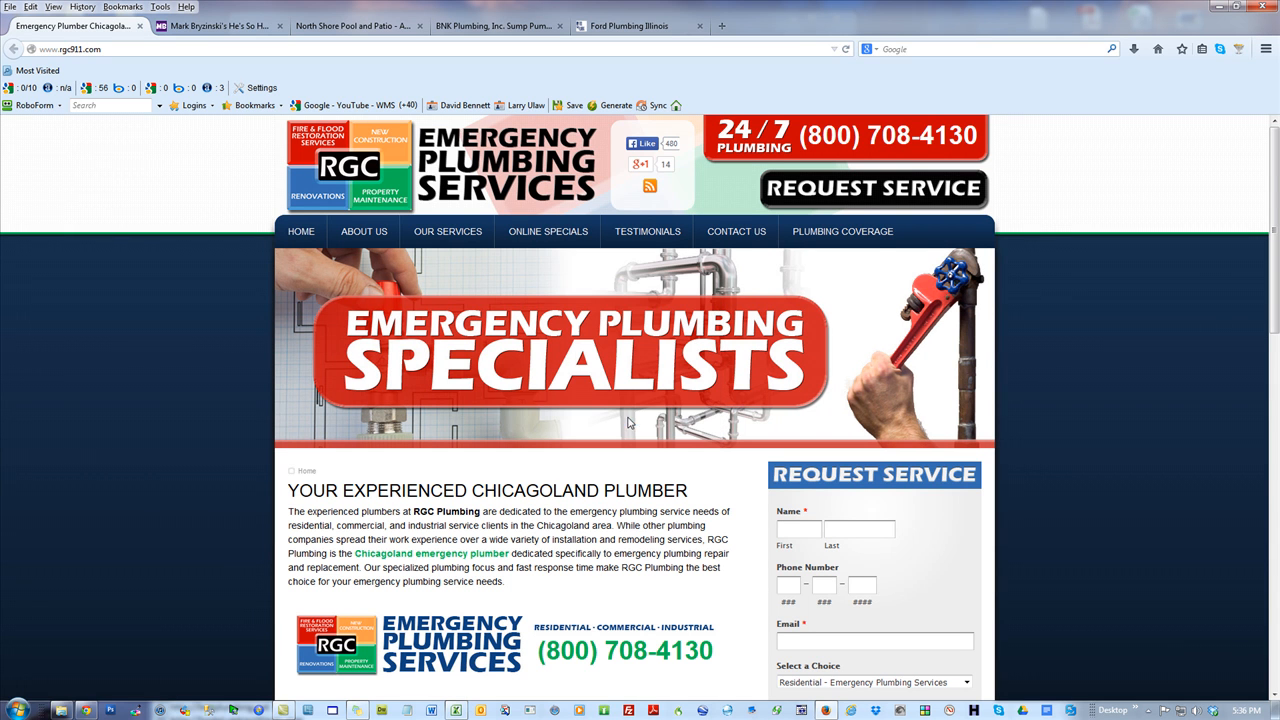
Extract the e-mail addresses from all open tabs, copy them and paste them into Excel starting at B4
{"action": "left_click", "coordinate": [1239, 49]}
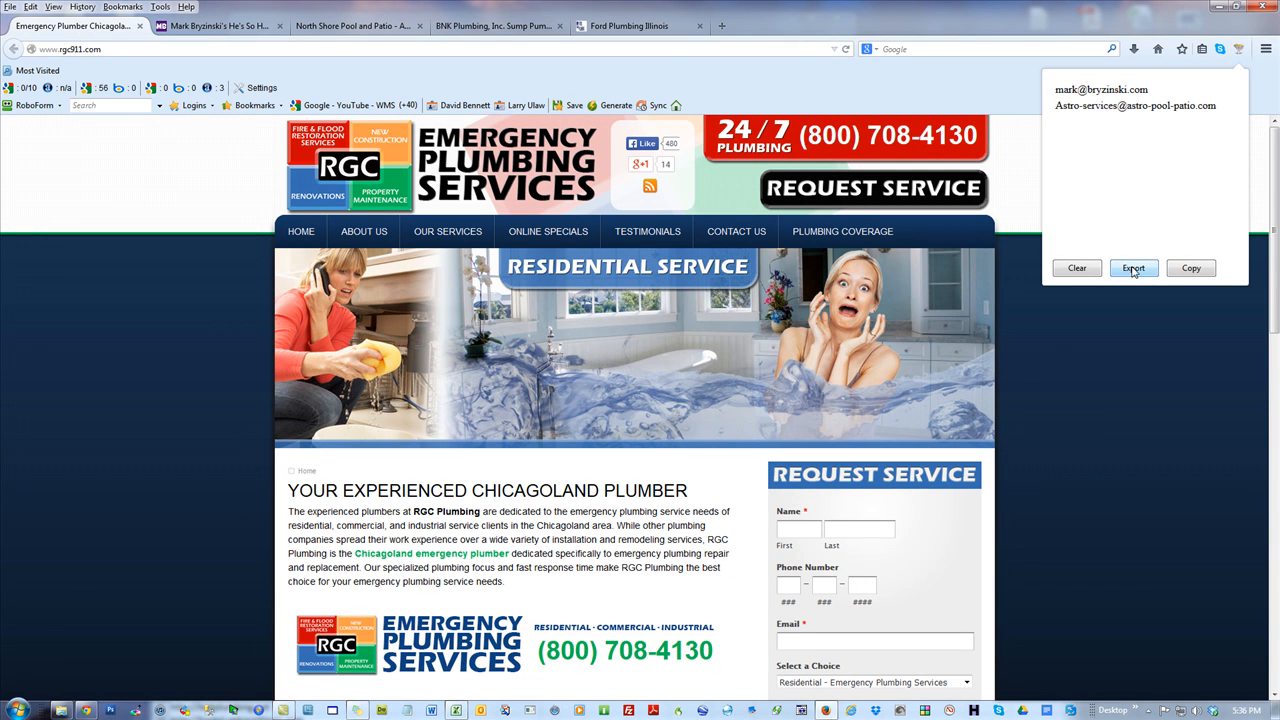
{"action": "left_click", "coordinate": [1192, 268]}
{"action": "key", "text": "alt+Tab"}
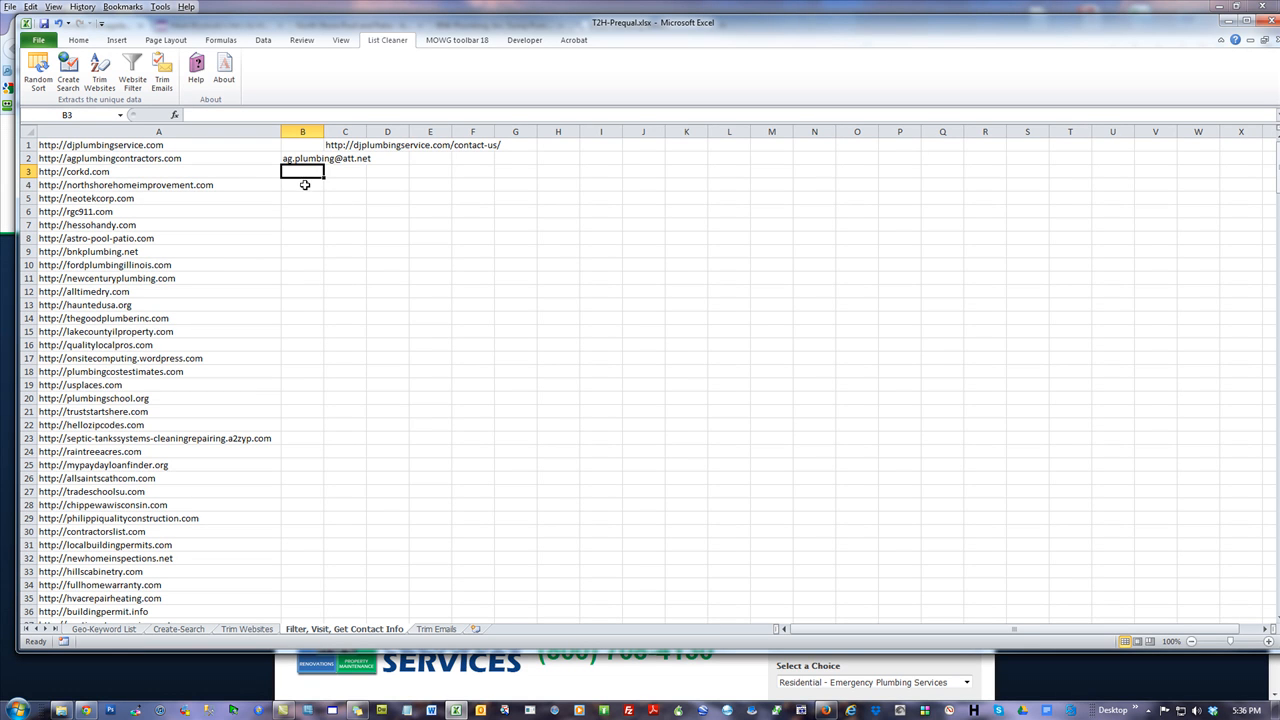
{"action": "right_click", "coordinate": [305, 185]}
{"action": "left_click", "coordinate": [286, 238]}
{"action": "left_click", "coordinate": [516, 353]}
{"action": "left_click", "coordinate": [290, 186]}
{"action": "left_click", "coordinate": [216, 185]}
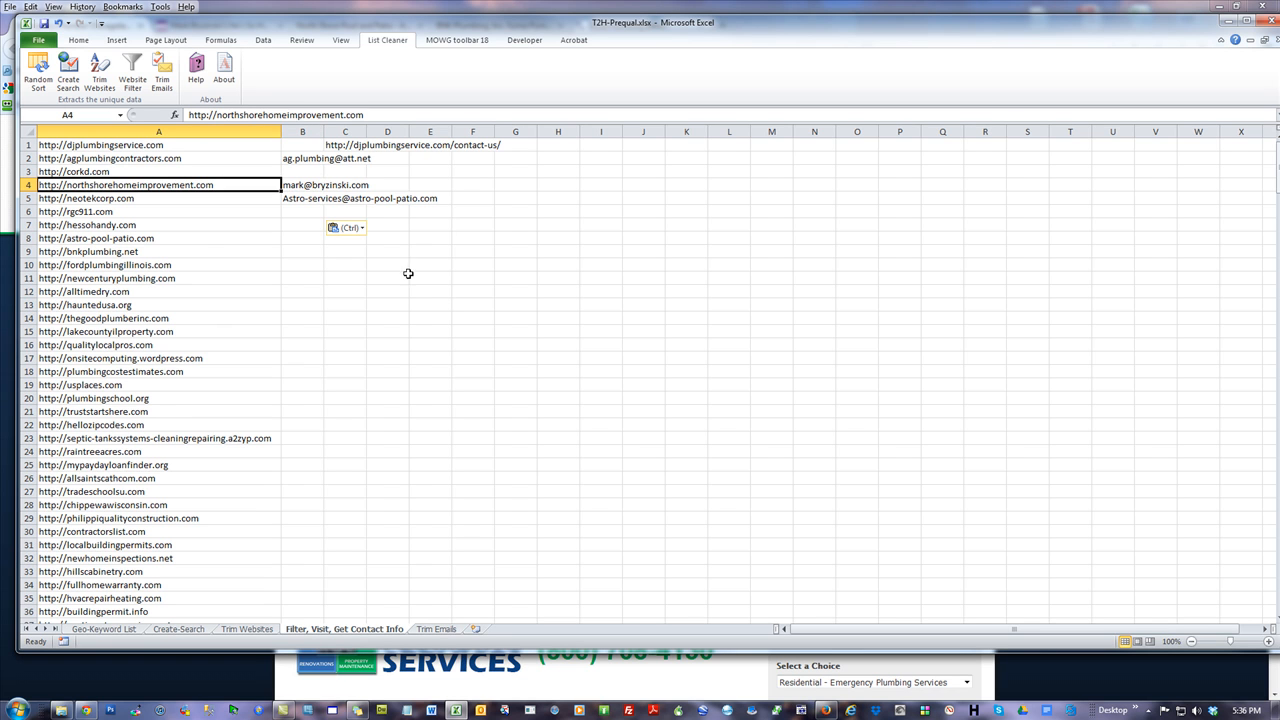
{"action": "left_click", "coordinate": [410, 252]}
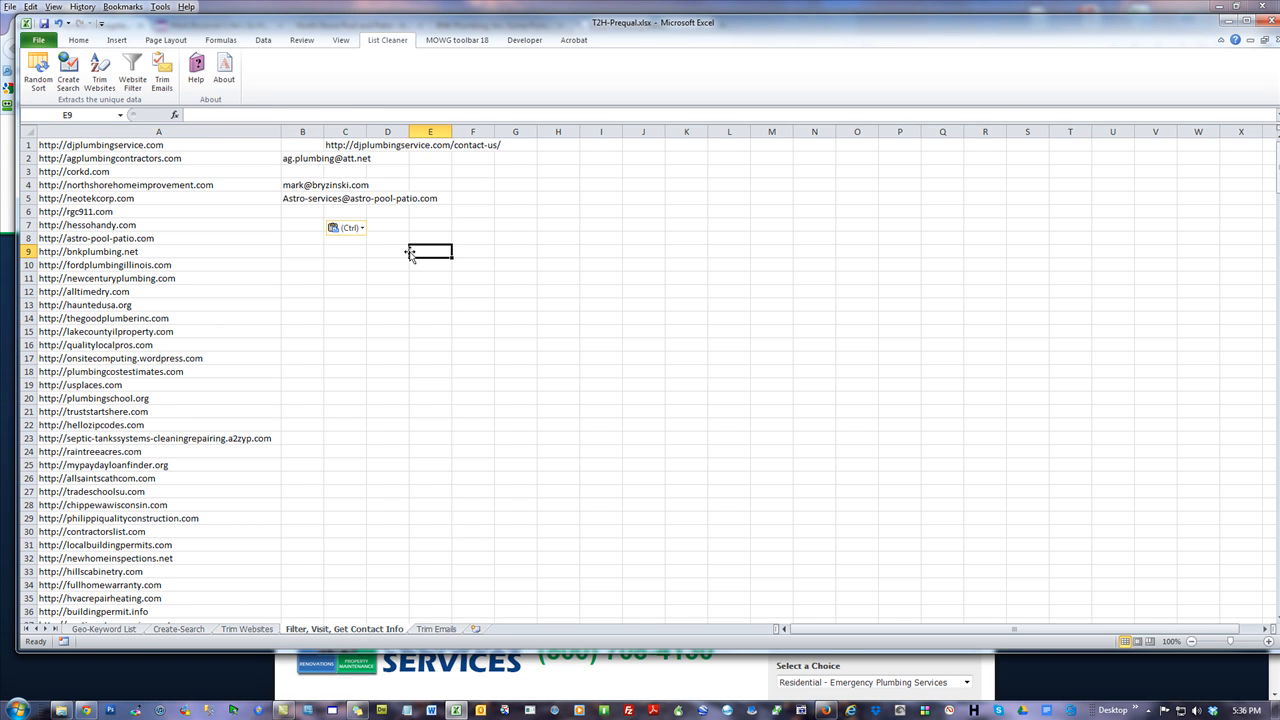
Maximize the Excel window and add a new worksheet named Bulk-Emails
{"action": "double_click", "coordinate": [519, 23]}
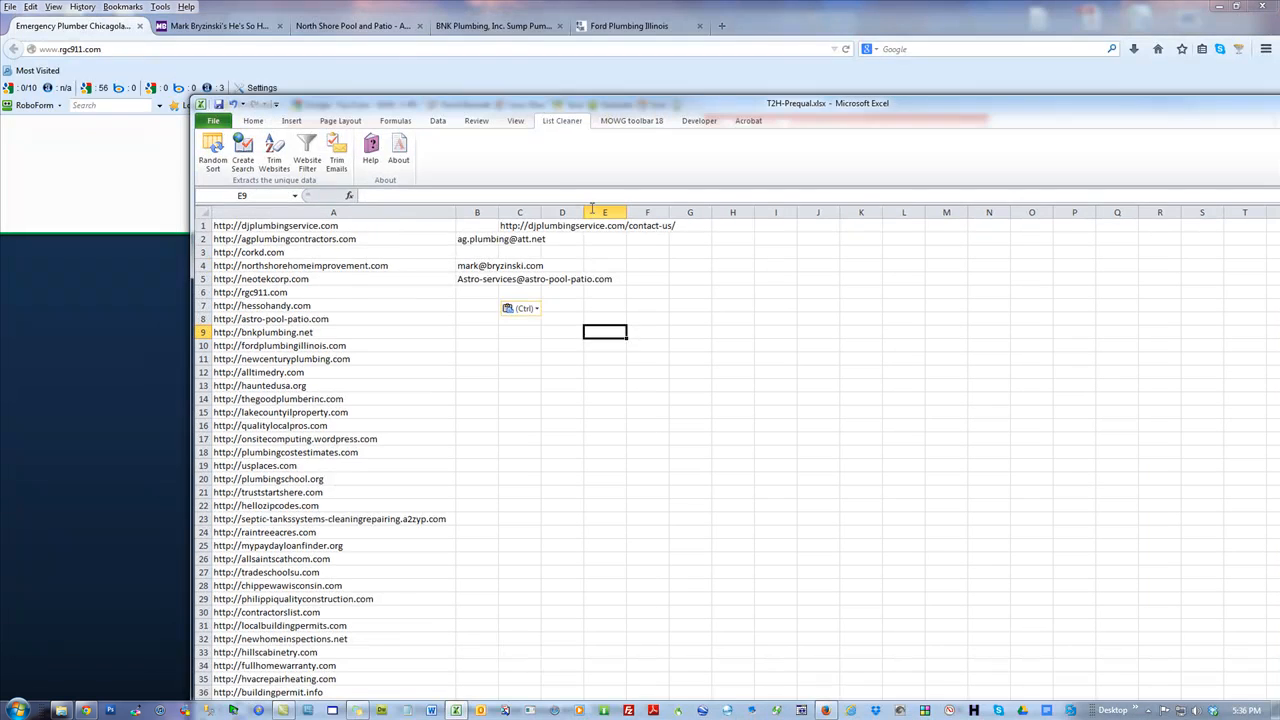
{"action": "double_click", "coordinate": [548, 103]}
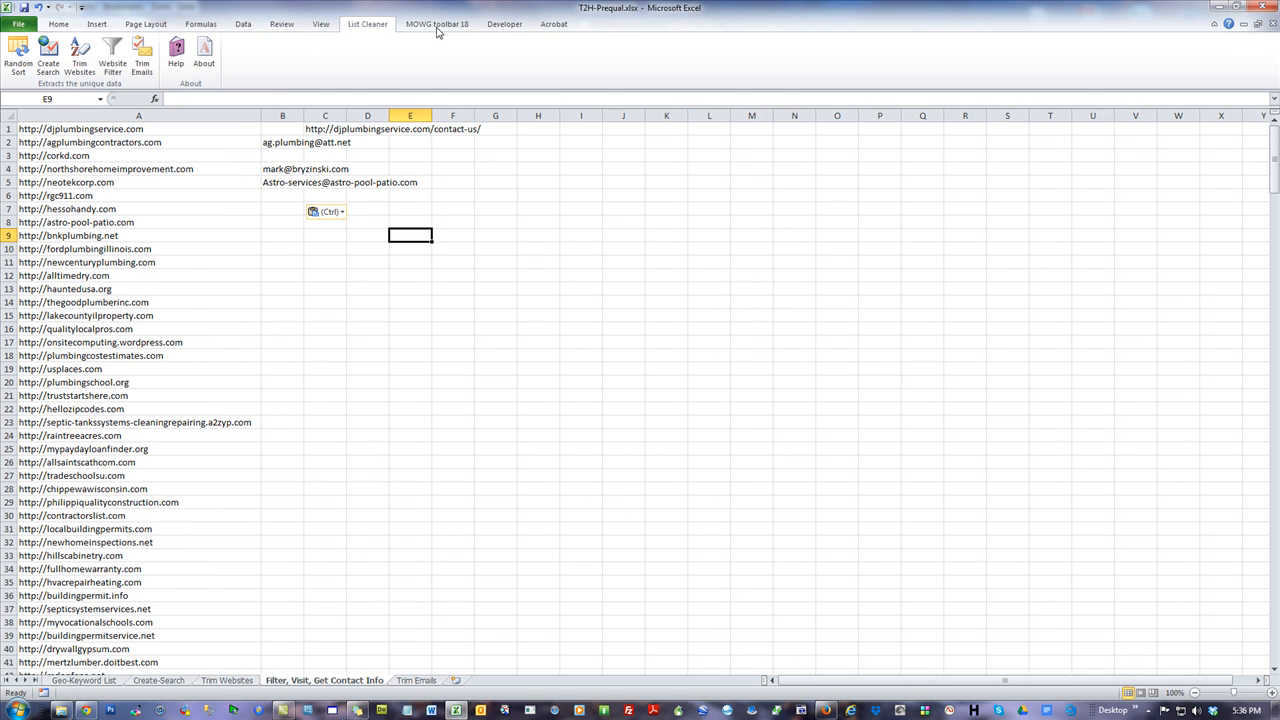
{"action": "left_click", "coordinate": [456, 681]}
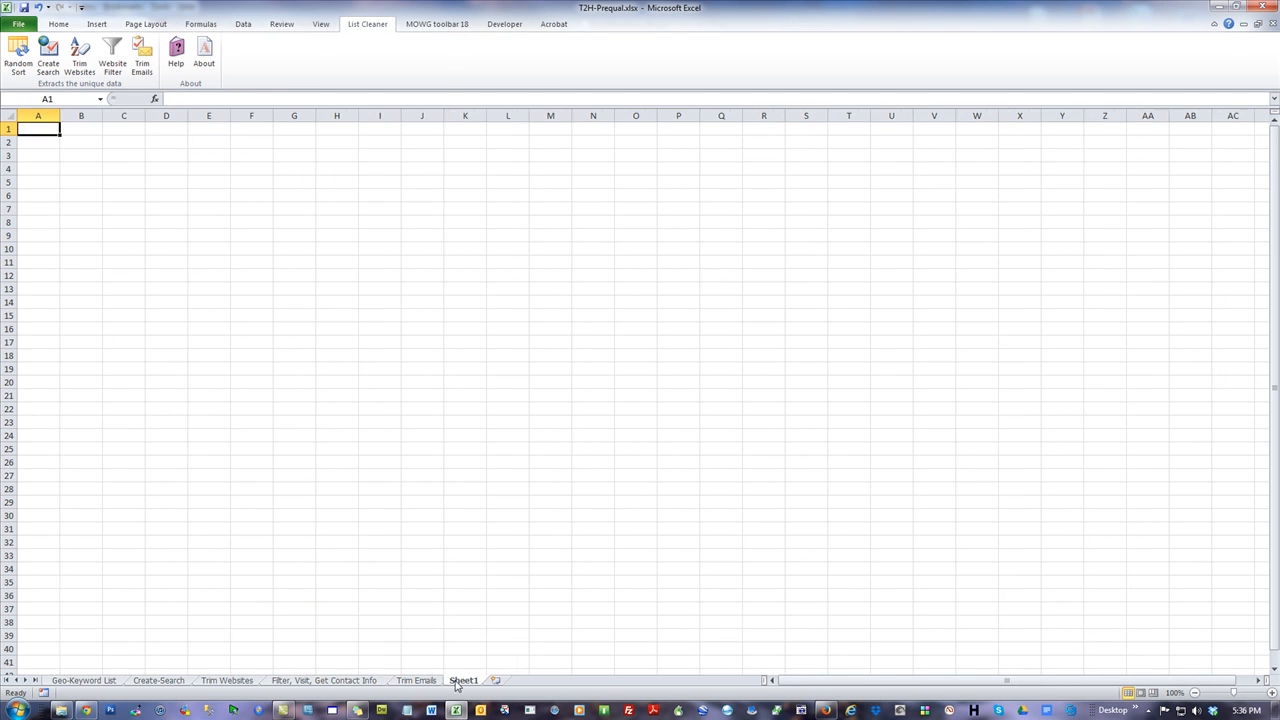
{"action": "right_click", "coordinate": [459, 681]}
{"action": "left_click", "coordinate": [492, 564]}
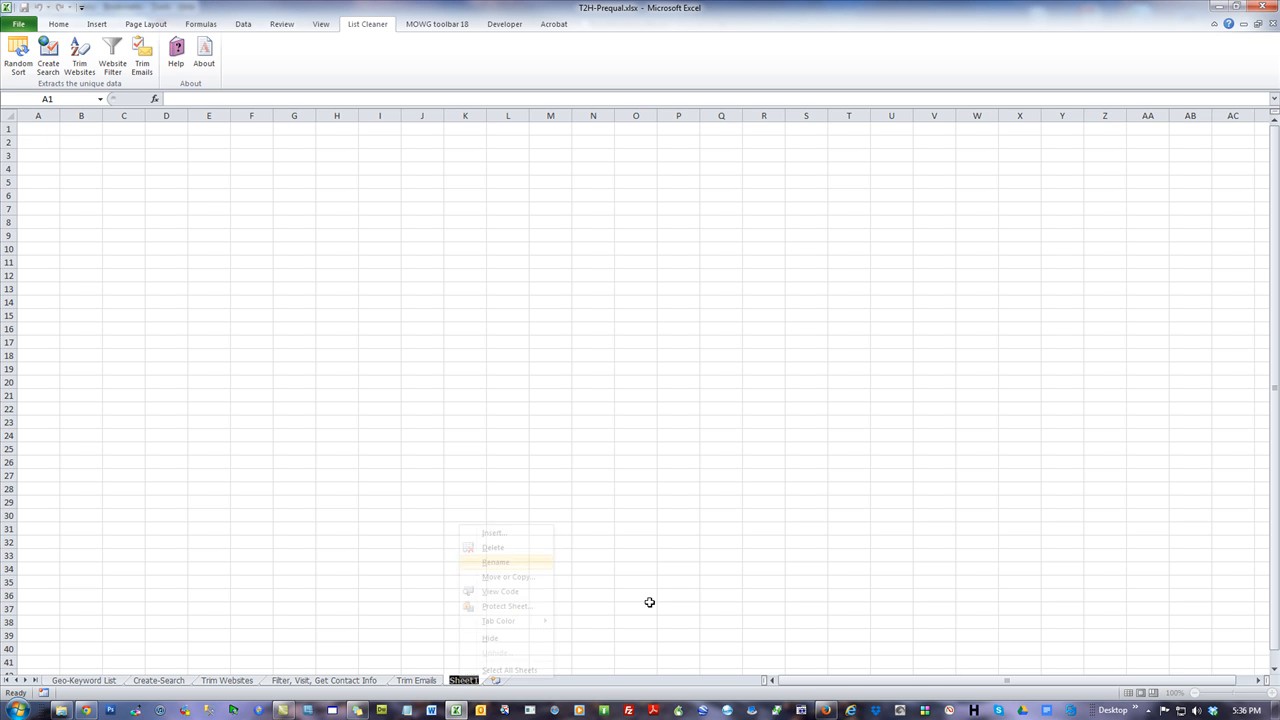
{"action": "type", "text": "Bulk-E"}
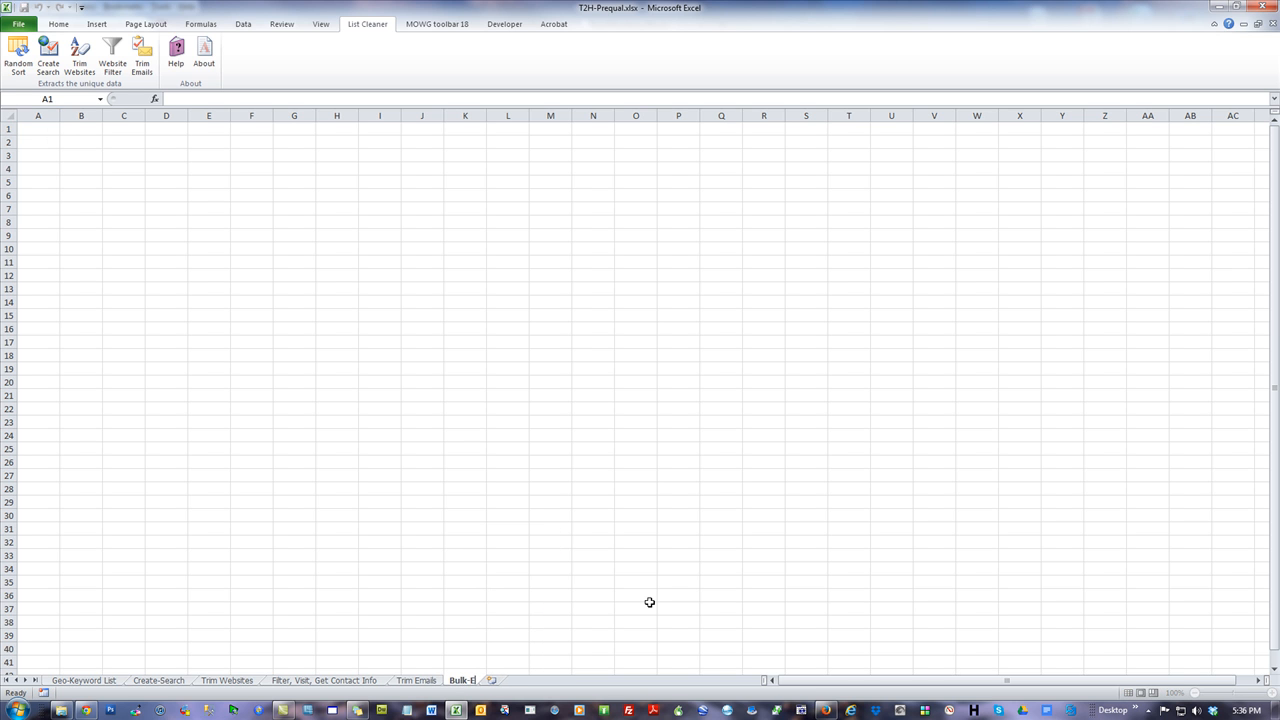
{"action": "type", "text": "mails"}
{"action": "left_click", "coordinate": [668, 515]}
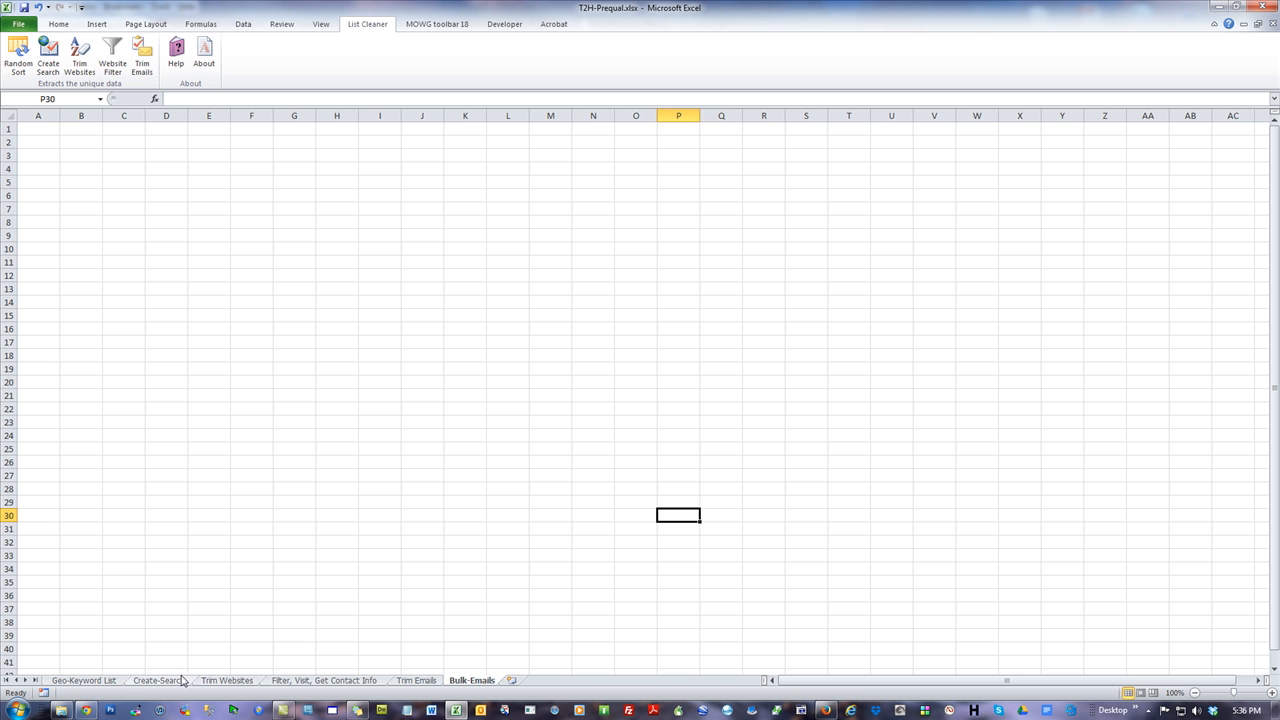
Copy the extracted addresses in B4:B5 of the Filter, Visit, Get Contact Info sheet to A1 of Bulk-Emails
{"action": "left_click", "coordinate": [418, 683]}
{"action": "left_click", "coordinate": [309, 683]}
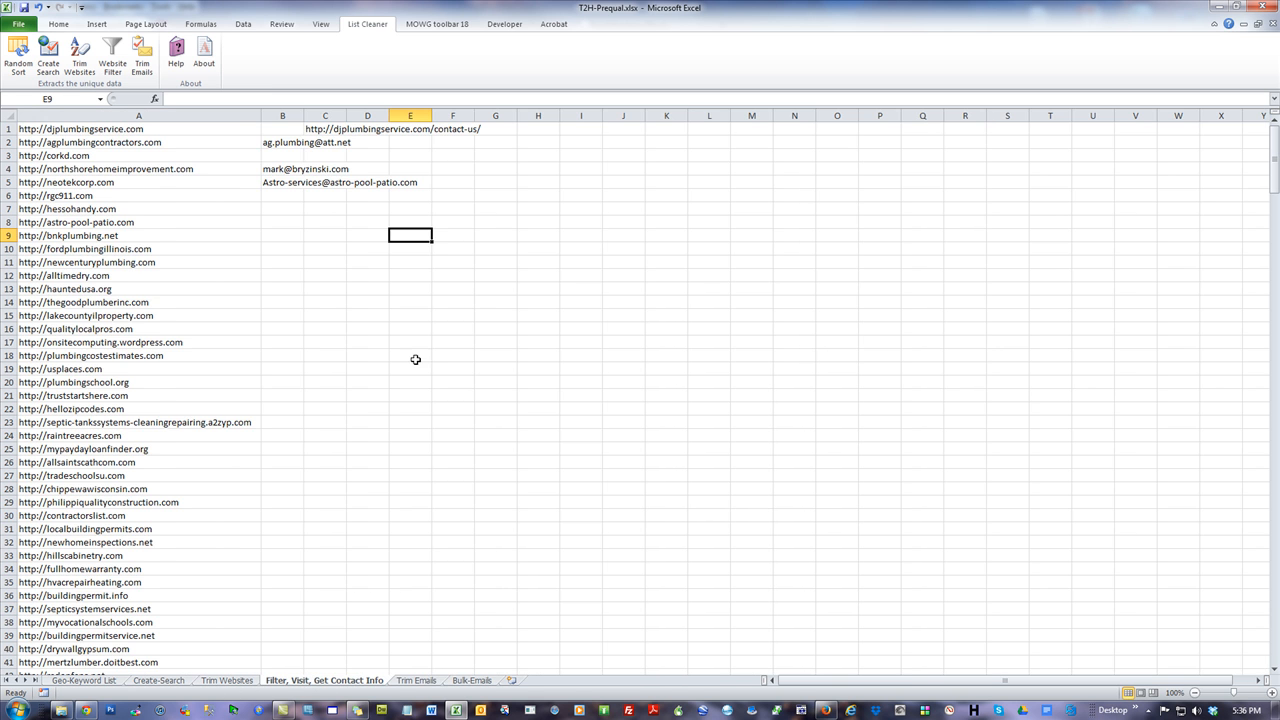
{"action": "left_click_drag", "start_coordinate": [280, 172], "coordinate": [285, 187]}
{"action": "key", "text": "ctrl+c"}
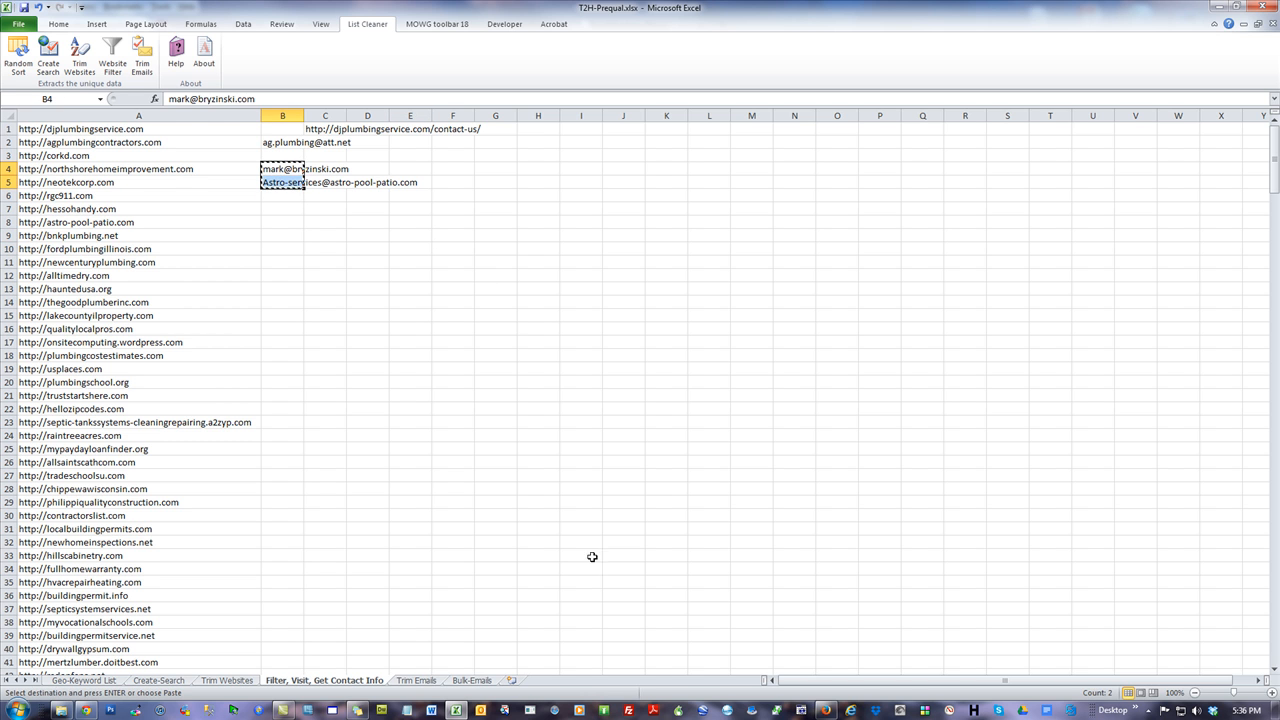
{"action": "left_click", "coordinate": [472, 680]}
{"action": "left_click", "coordinate": [56, 130]}
{"action": "key", "text": "ctrl+v"}
{"action": "left_click", "coordinate": [184, 208]}
Move the Excel window aside and examine the batch files in the Stacks folders, from Stacks - 5 to Stacks - 40
{"action": "double_click", "coordinate": [420, 8]}
{"action": "left_click_drag", "start_coordinate": [540, 34], "coordinate": [1260, 220]}
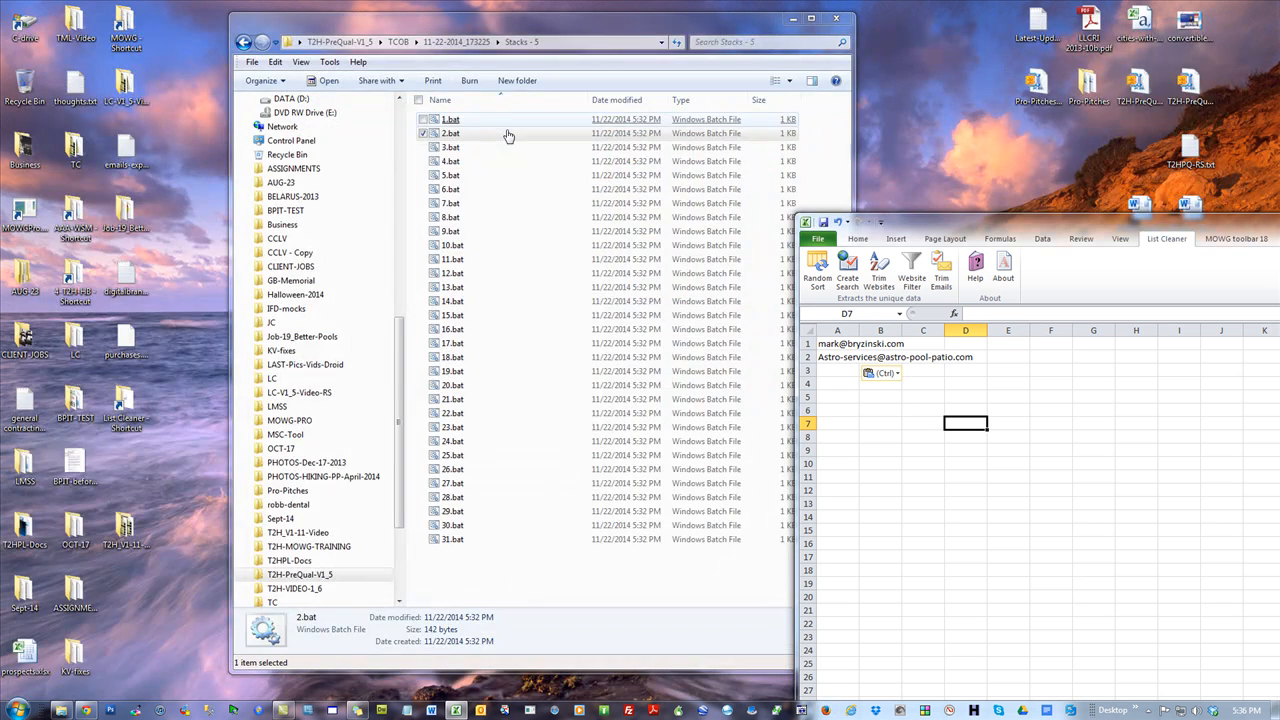
{"action": "left_click", "coordinate": [456, 42]}
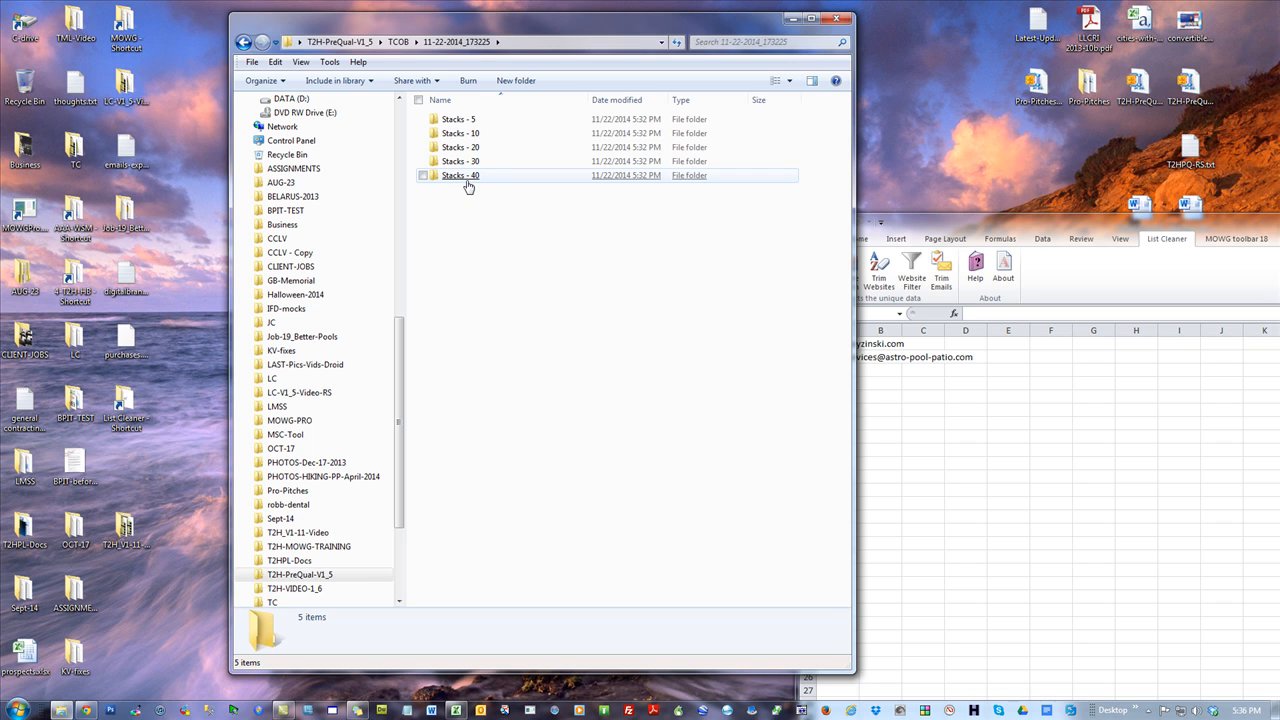
{"action": "double_click", "coordinate": [461, 120]}
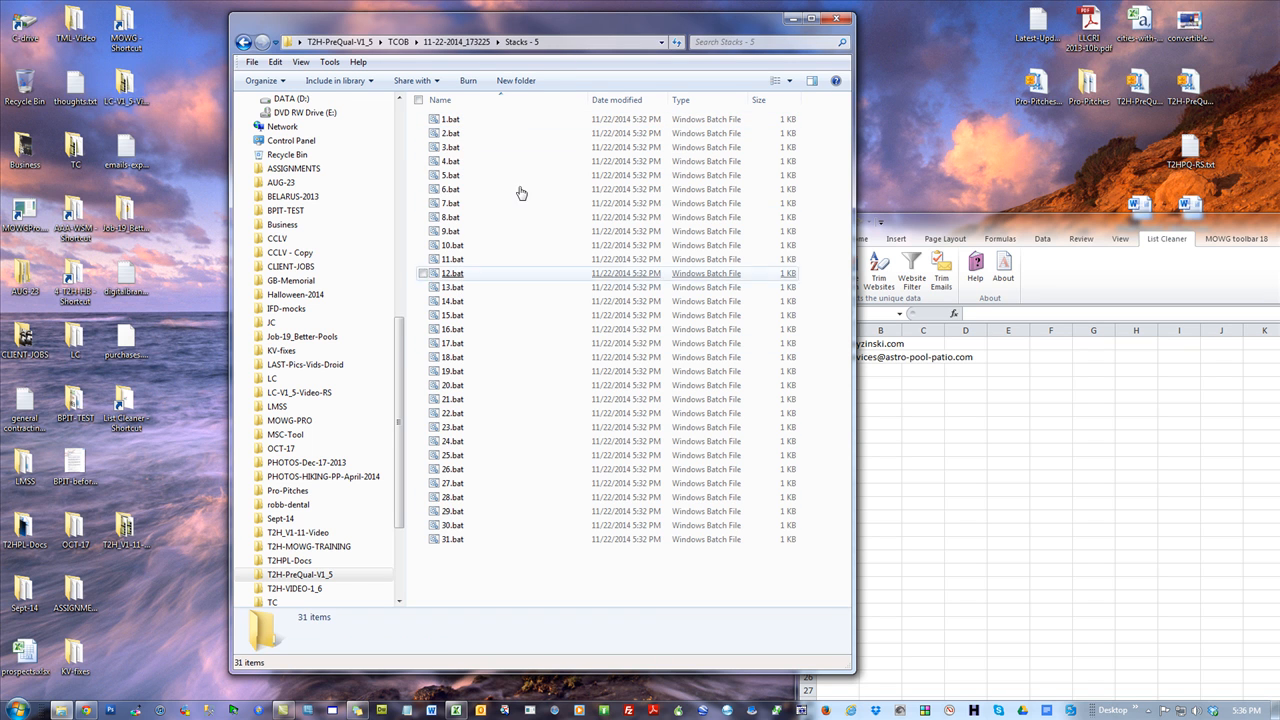
{"action": "left_click", "coordinate": [457, 42]}
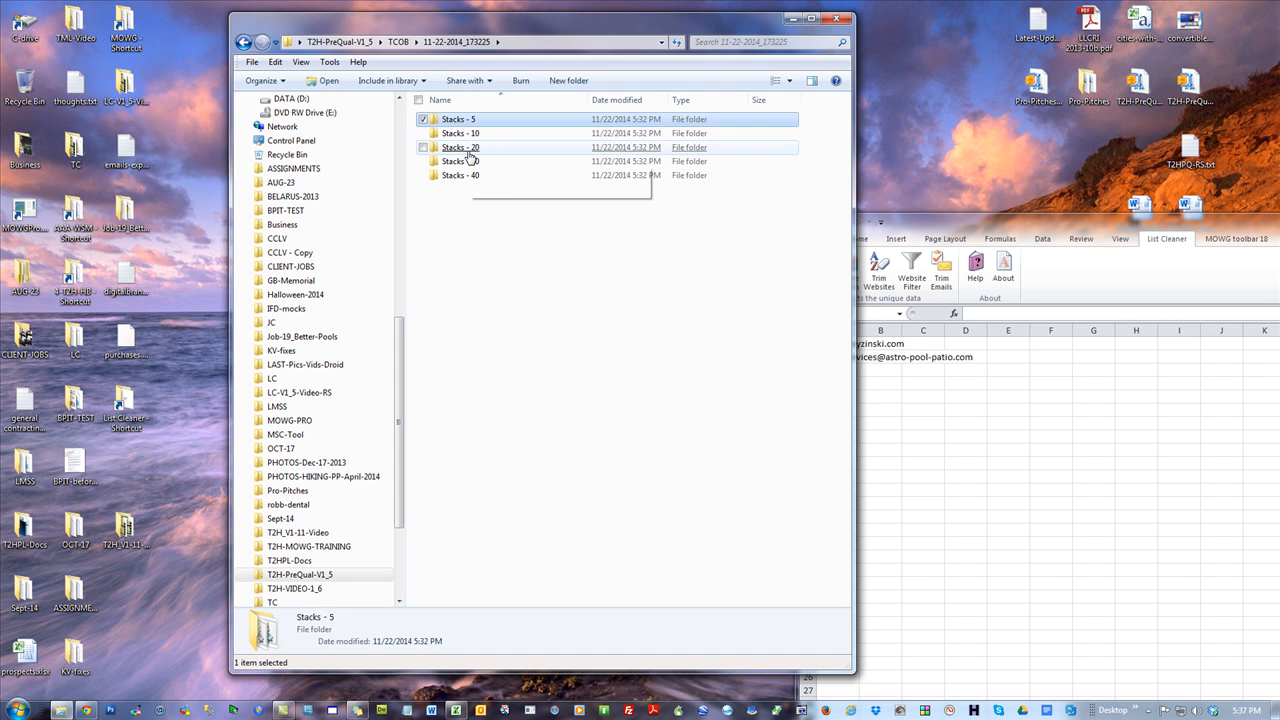
{"action": "left_click", "coordinate": [622, 393]}
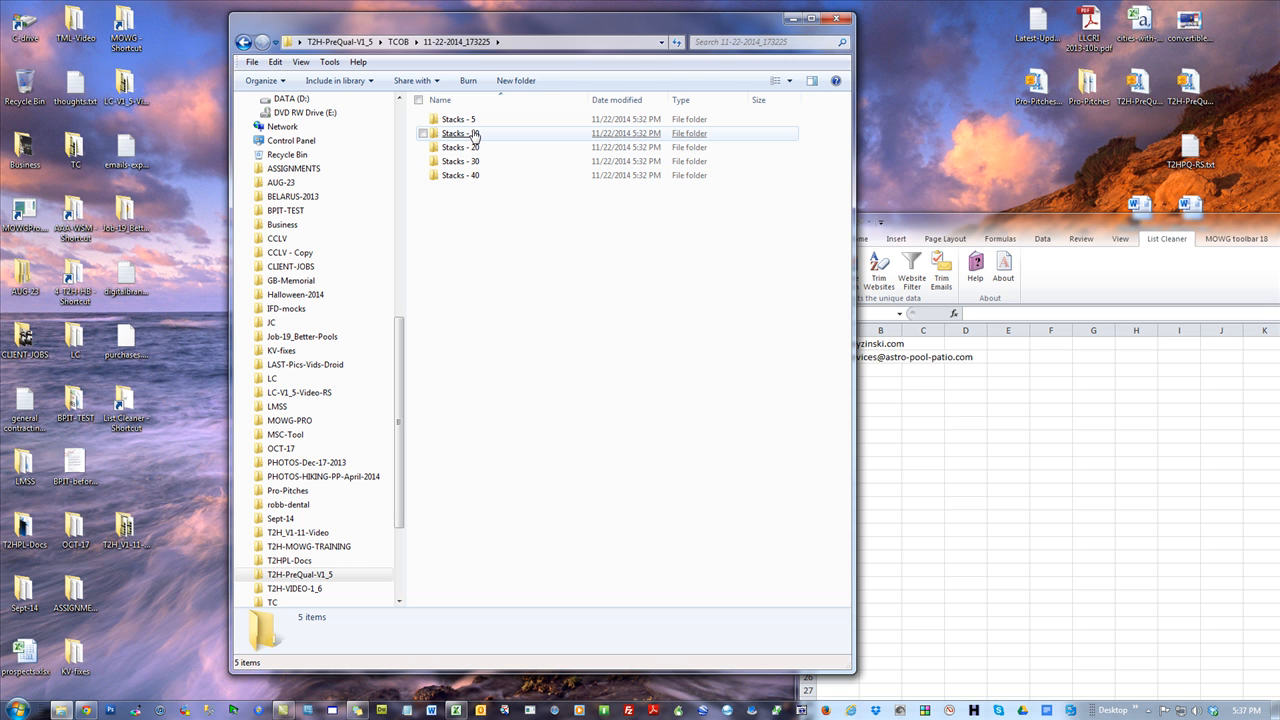
{"action": "mouse_move", "coordinate": [474, 135]}
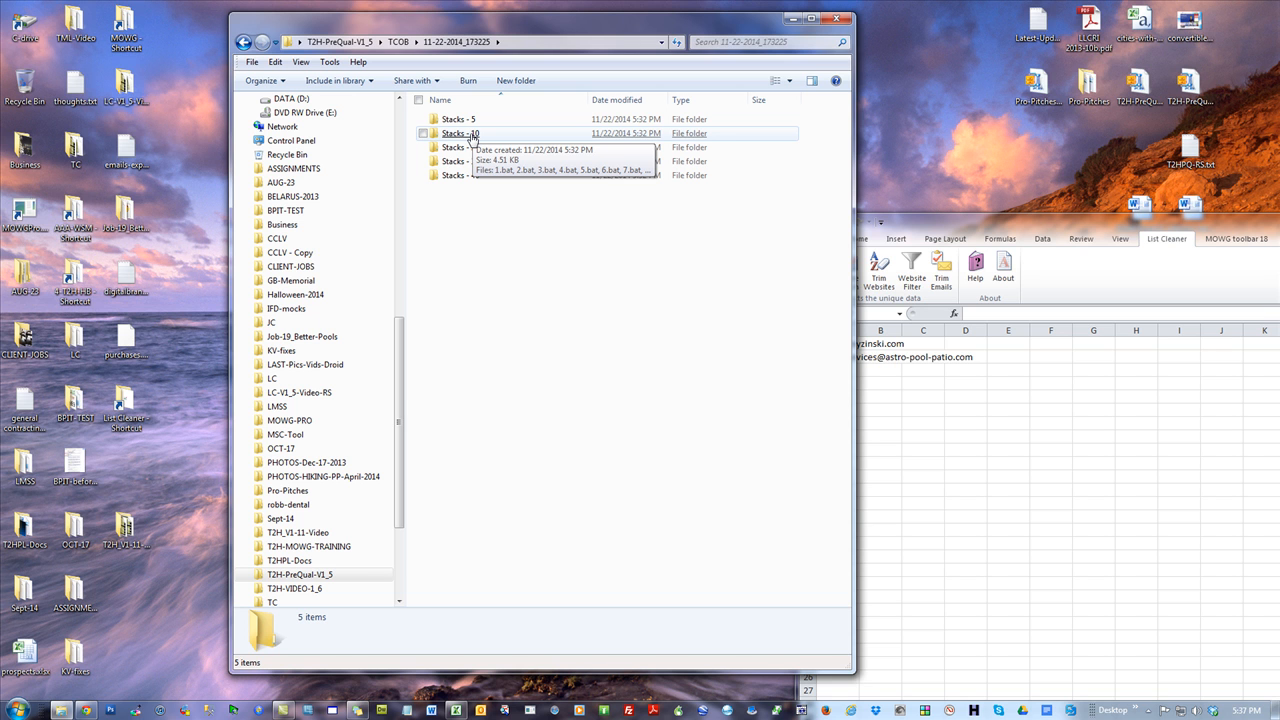
{"action": "double_click", "coordinate": [471, 135]}
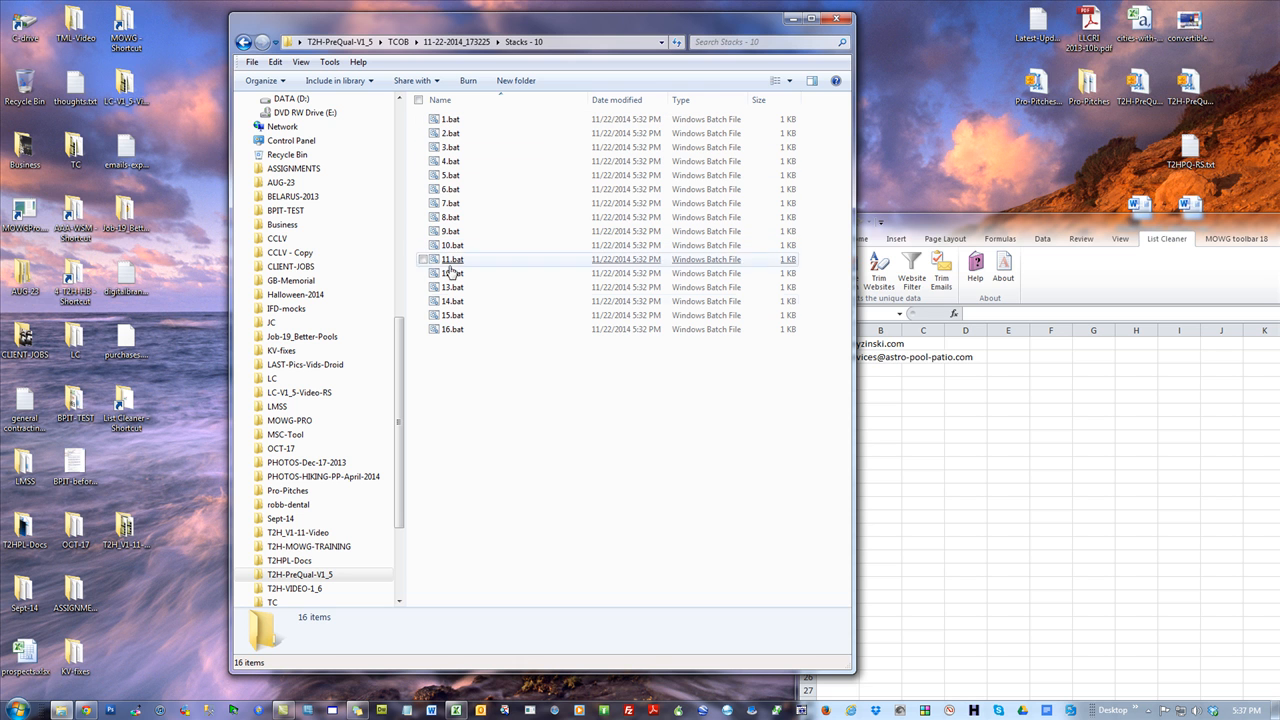
{"action": "left_click", "coordinate": [456, 42]}
{"action": "left_click", "coordinate": [471, 148]}
{"action": "double_click", "coordinate": [471, 148]}
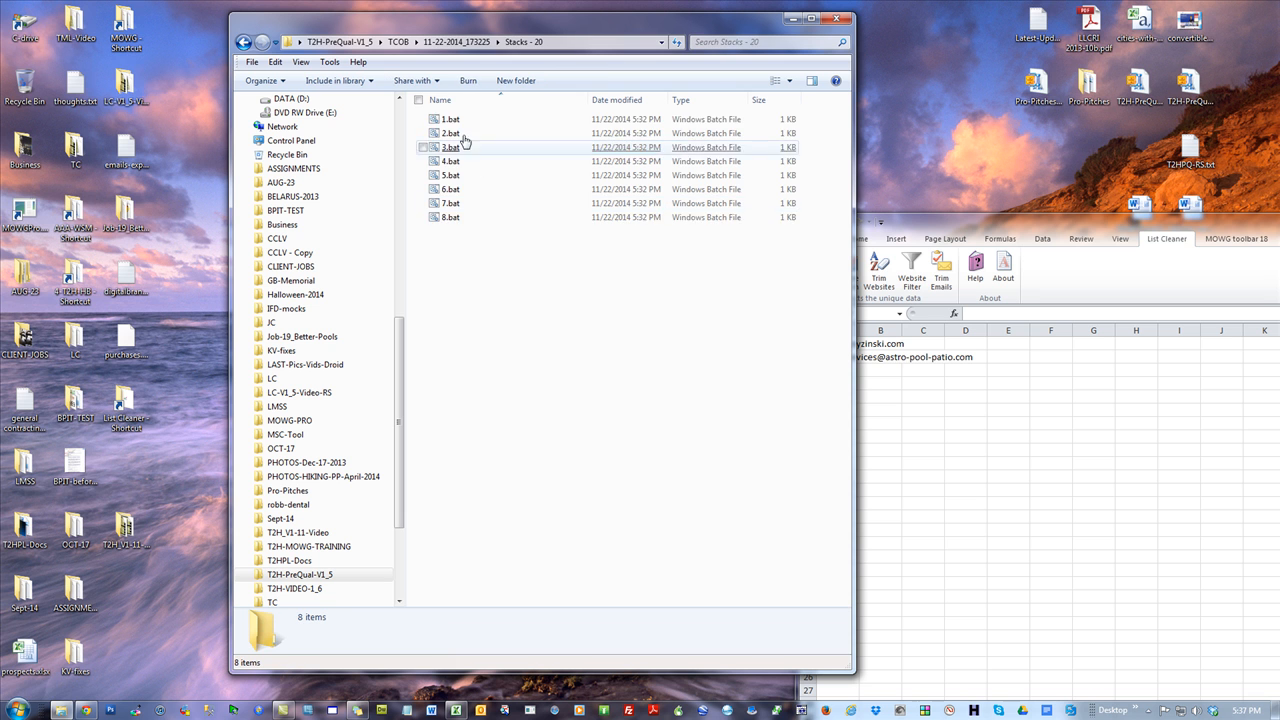
{"action": "left_click", "coordinate": [466, 42]}
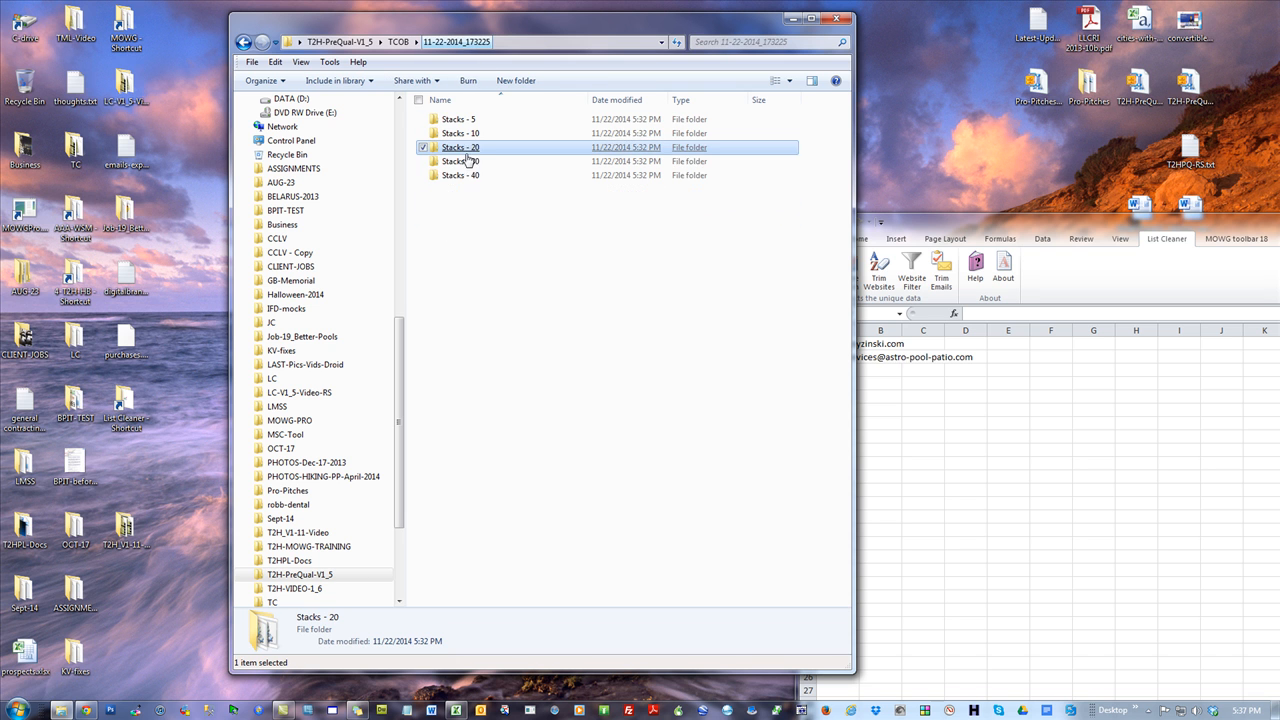
{"action": "double_click", "coordinate": [452, 163]}
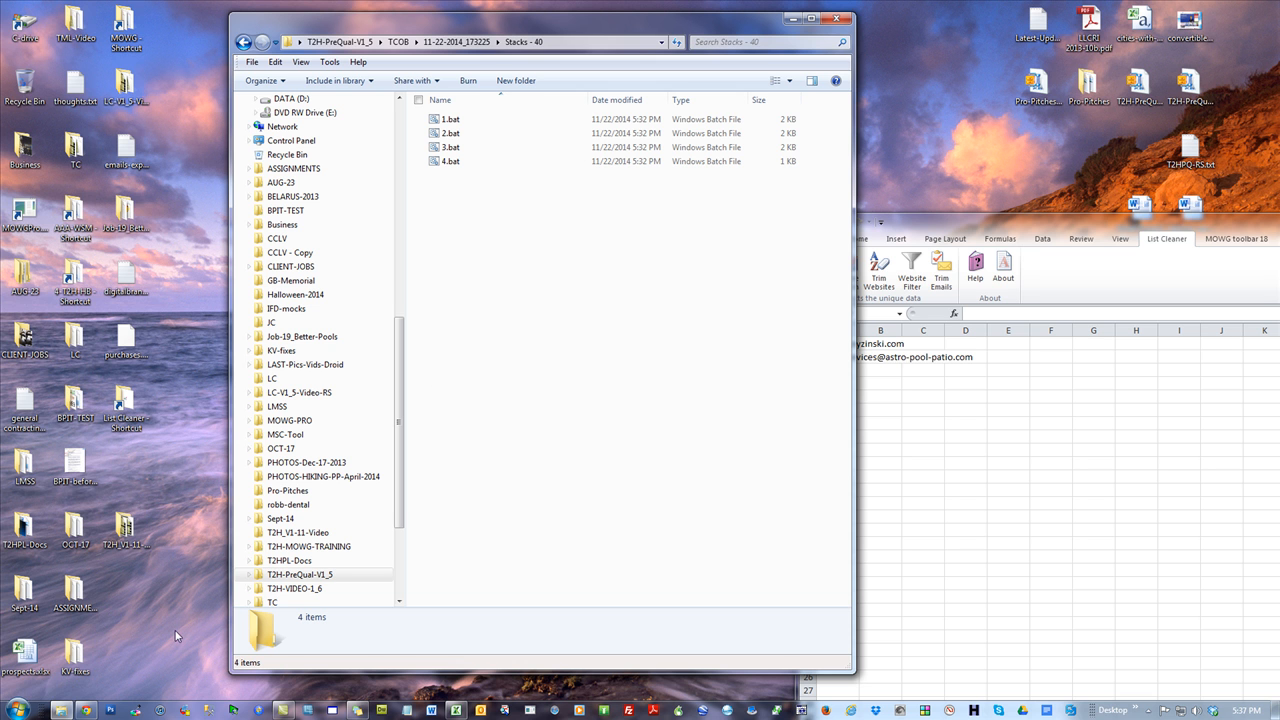
Switch to Chrome and close the Bulk PageRank Checker window
{"action": "left_click", "coordinate": [86, 710]}
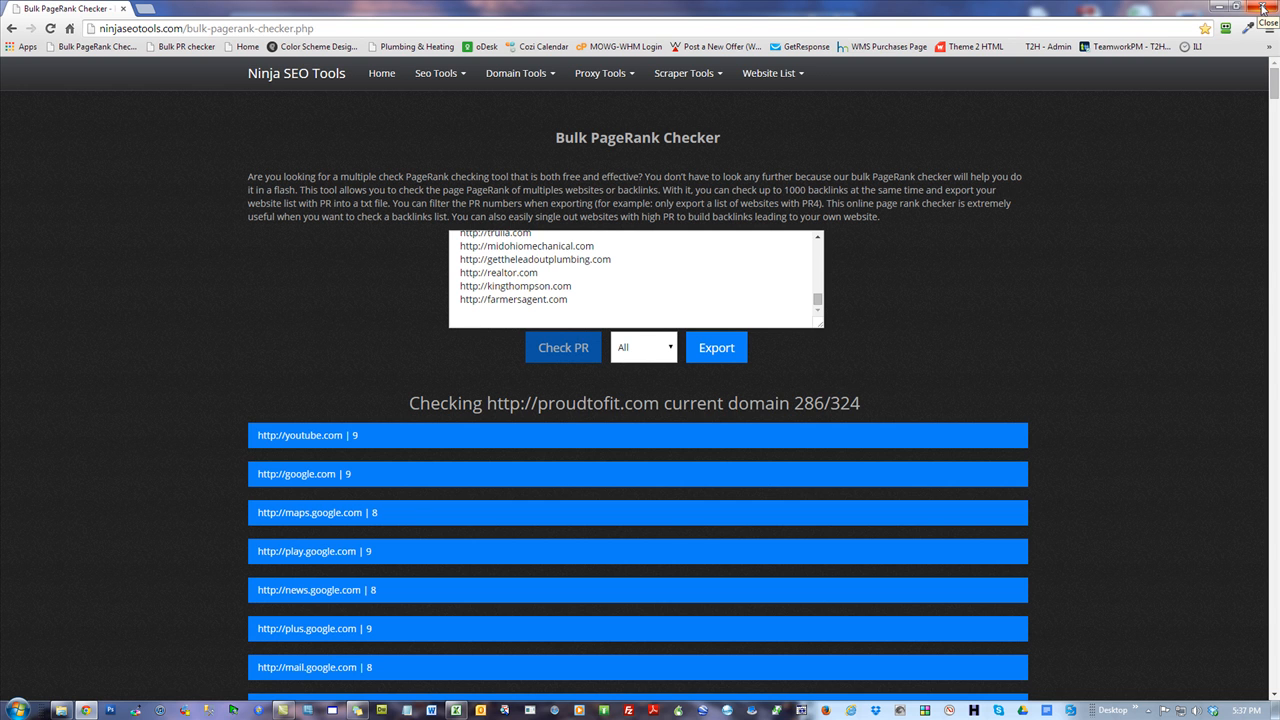
{"action": "left_click", "coordinate": [1262, 8]}
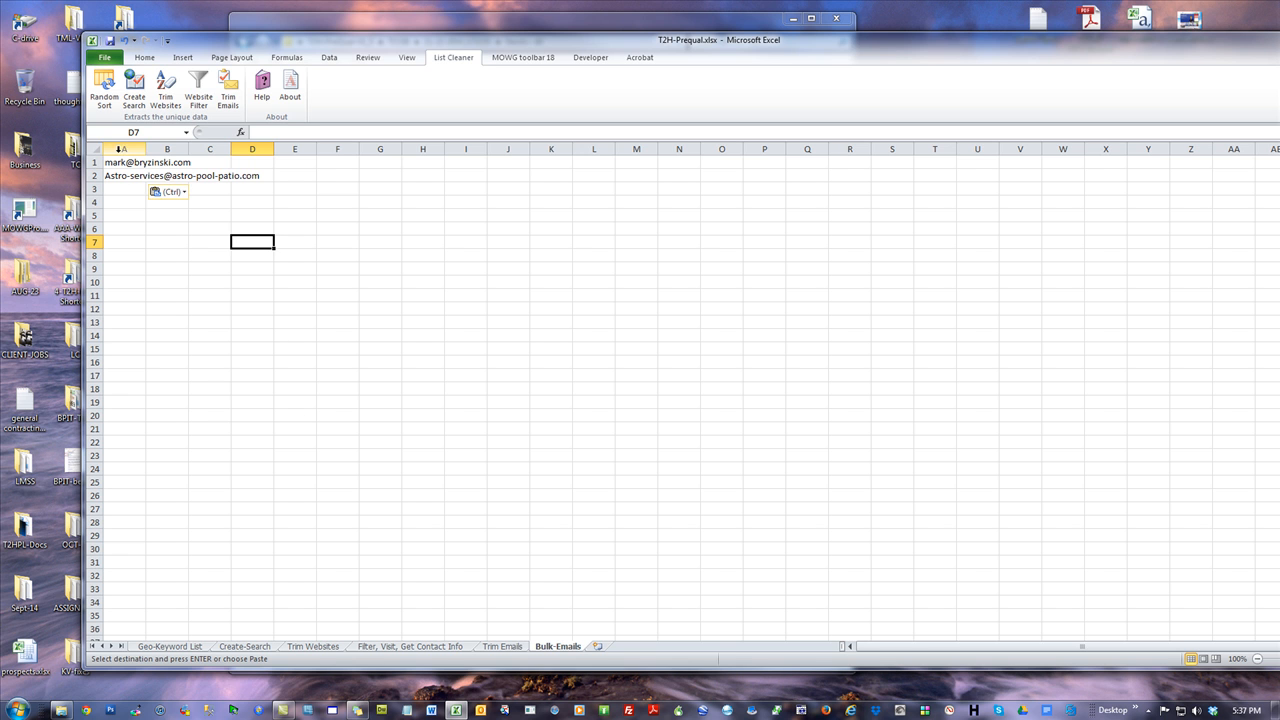
Open Chrome and view the home page of the plumbing demo website
{"action": "left_click", "coordinate": [447, 218]}
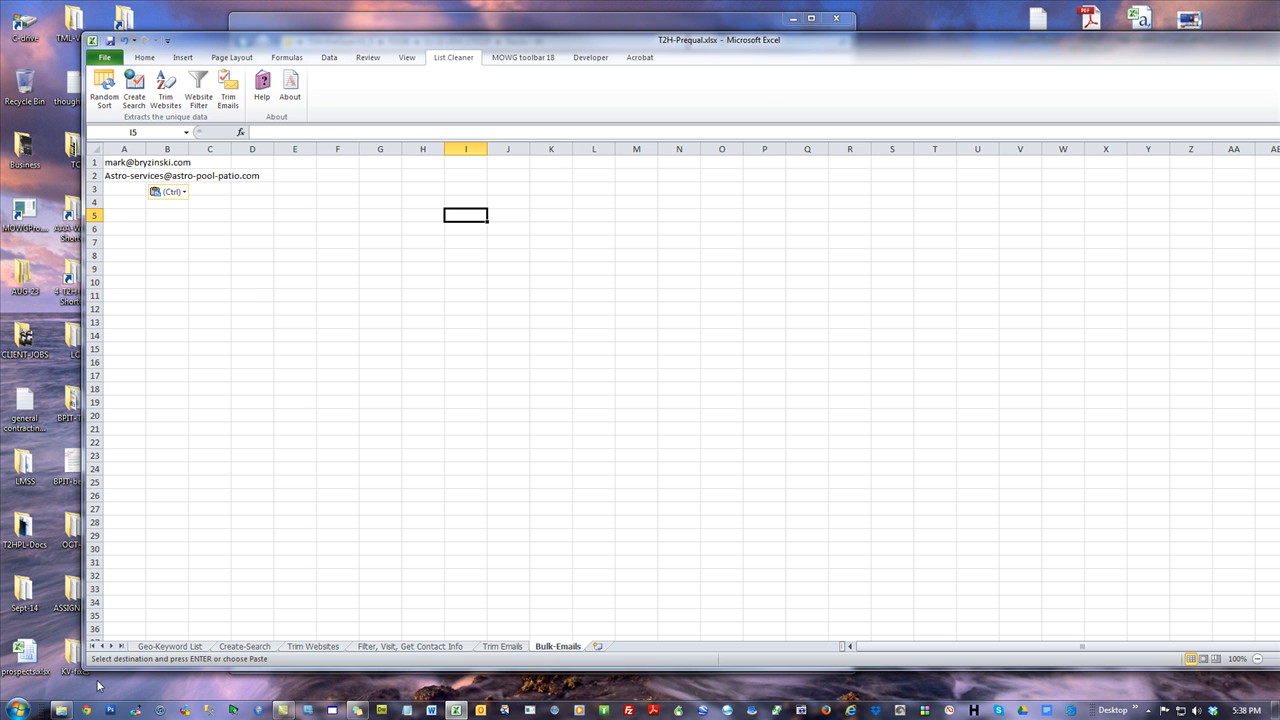
{"action": "left_click", "coordinate": [88, 711]}
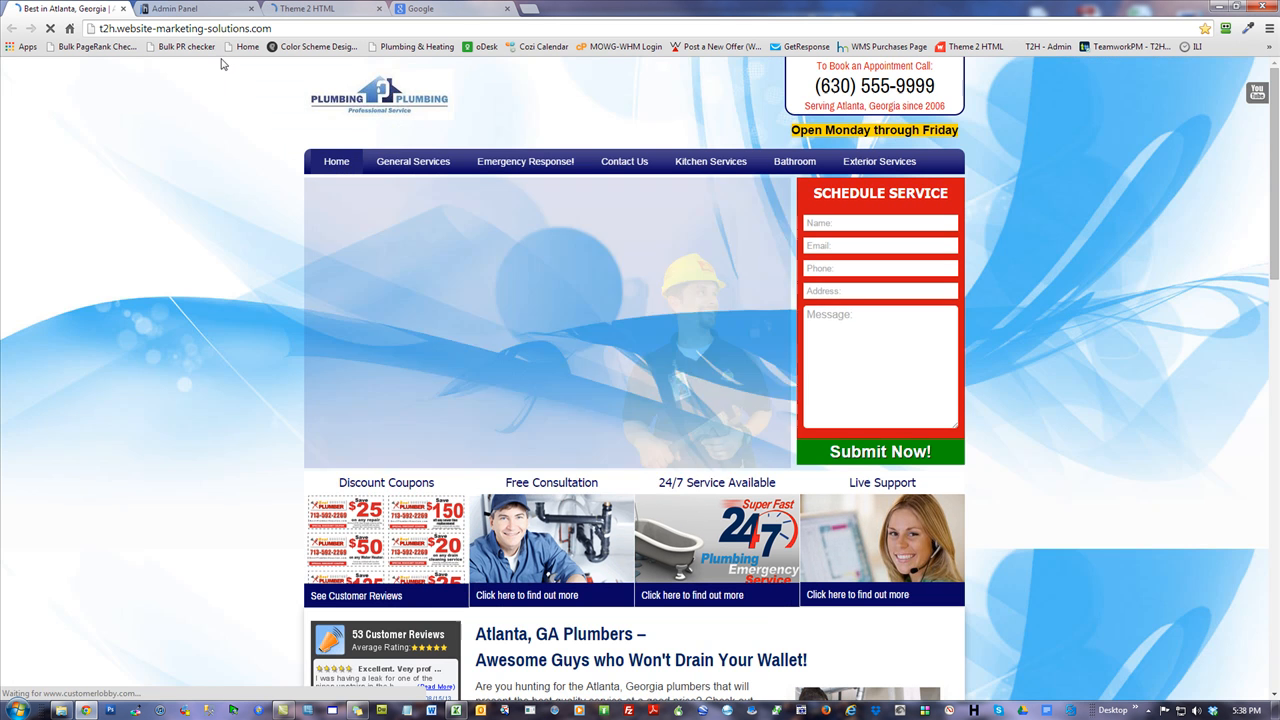
{"action": "scroll", "coordinate": [1121, 370], "scroll_direction": "down", "scroll_amount": 2}
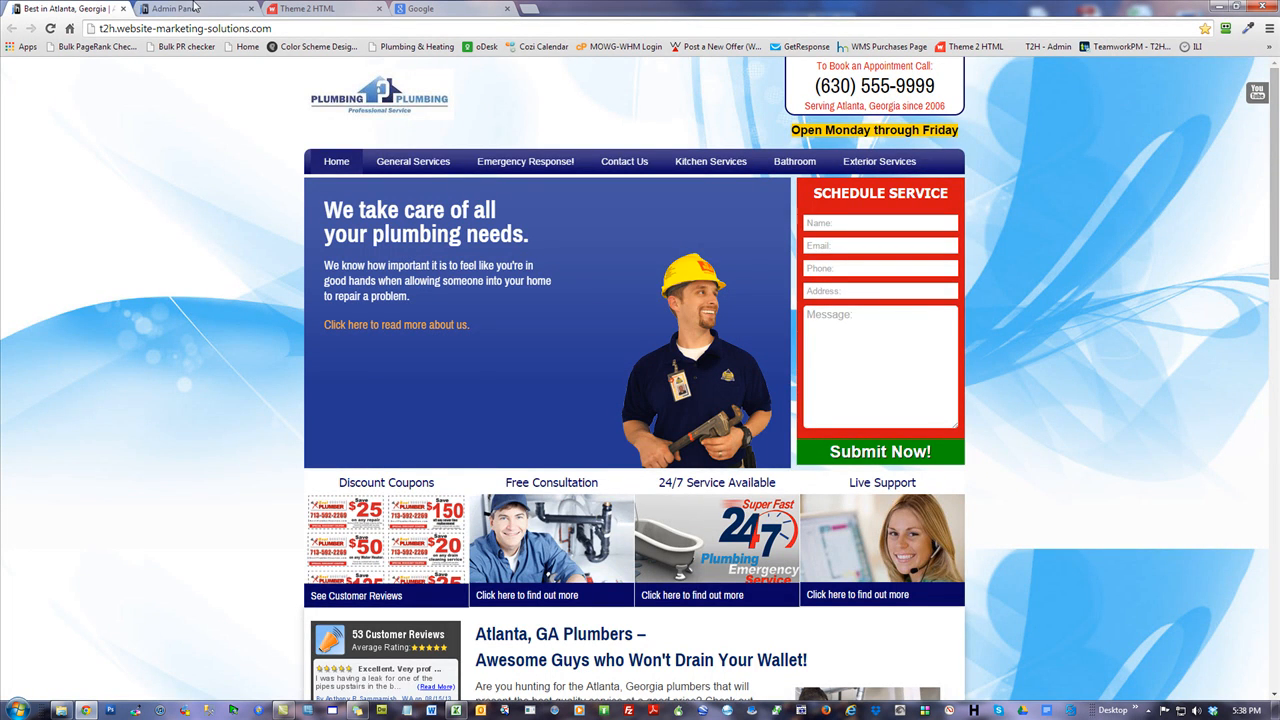
Sign in to the demo site's admin panel with the user name and password
{"action": "left_click", "coordinate": [195, 8]}
{"action": "left_click", "coordinate": [570, 190]}
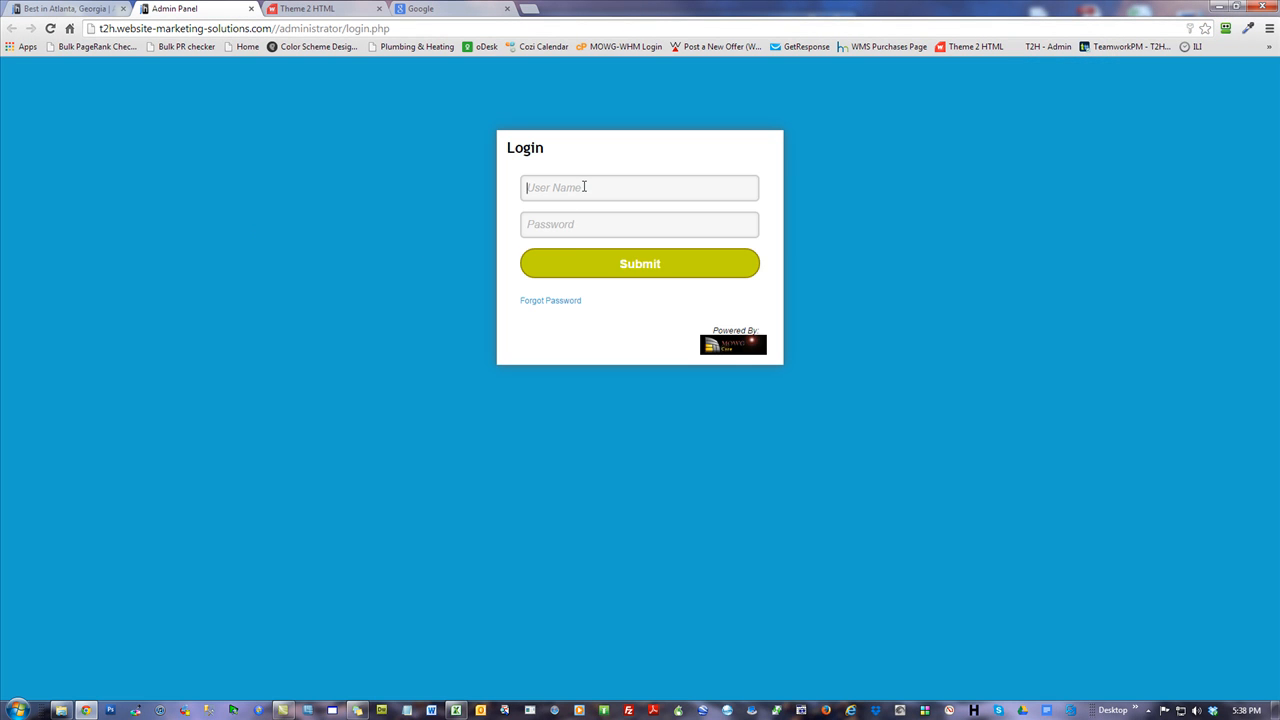
{"action": "left_click", "coordinate": [569, 212]}
{"action": "type", "text": "••••••••••"}
{"action": "key", "text": "Return"}
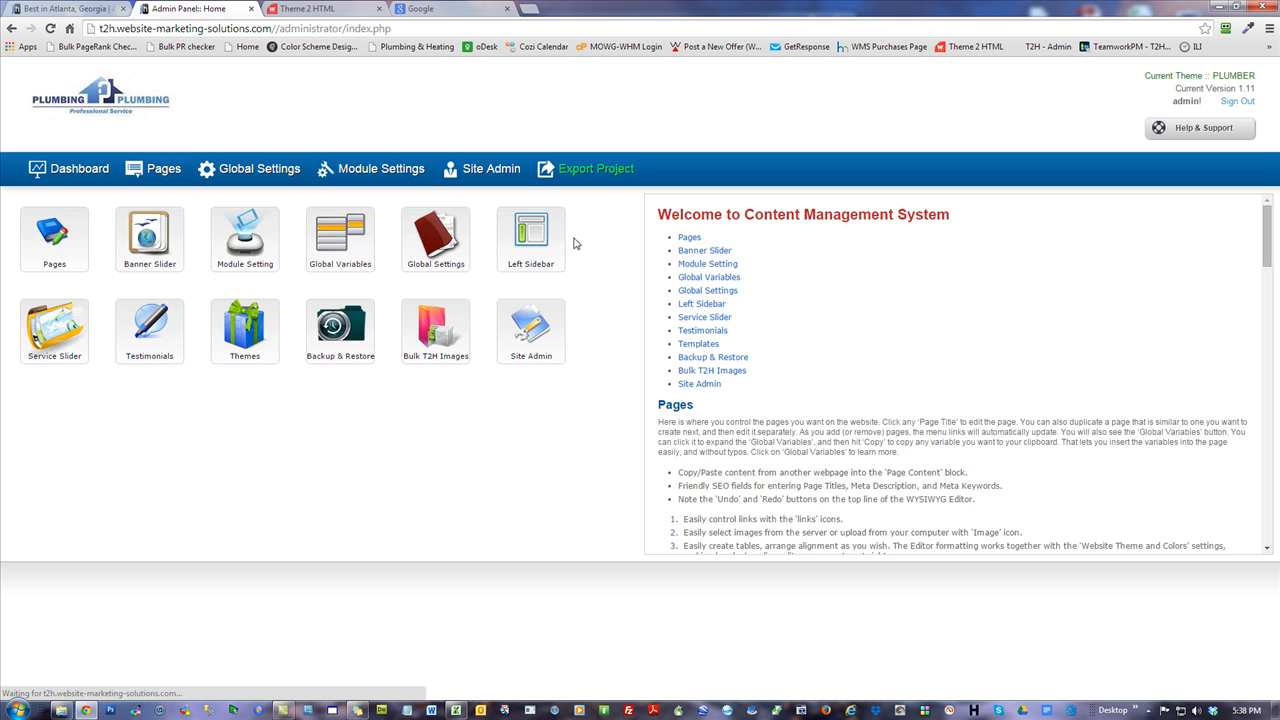
Review the Global Variables list of company details, and open the Website Logo global setting
{"action": "left_click", "coordinate": [340, 238]}
{"action": "scroll", "coordinate": [1080, 390], "scroll_direction": "down", "scroll_amount": 3}
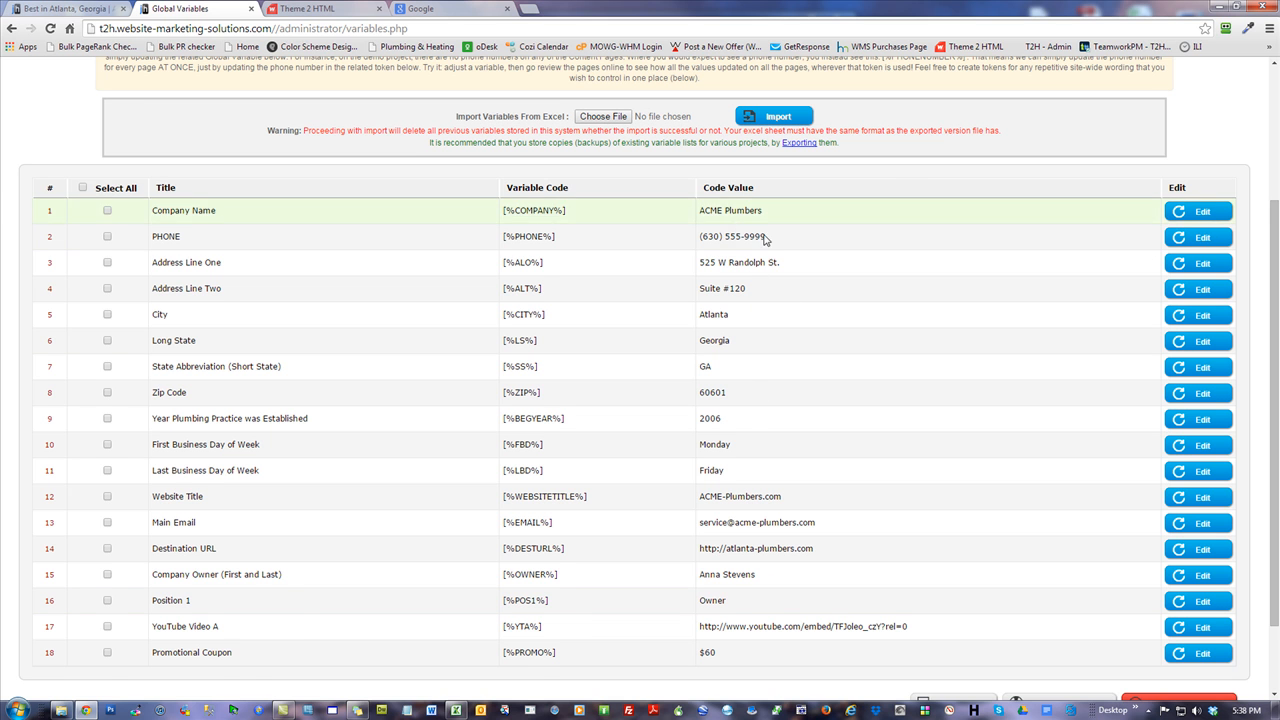
{"action": "scroll", "coordinate": [757, 240], "scroll_direction": "up", "scroll_amount": 3}
{"action": "left_click", "coordinate": [252, 176]}
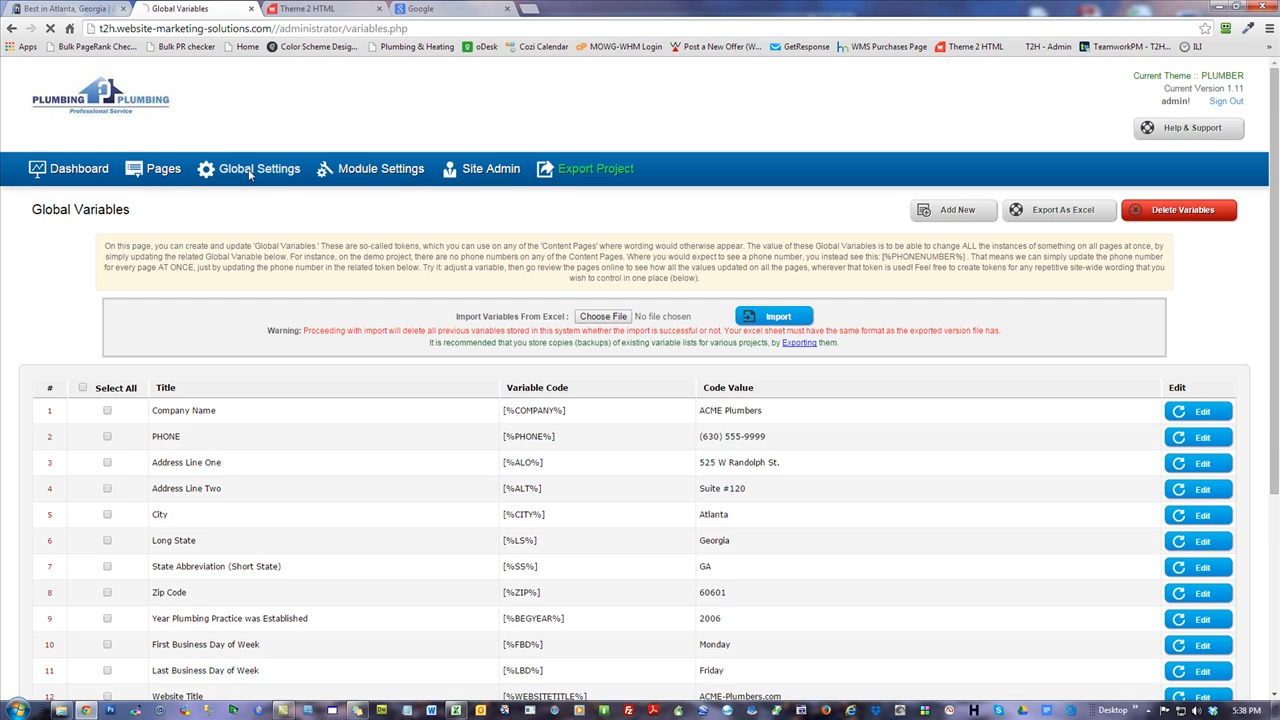
{"action": "left_click", "coordinate": [83, 310]}
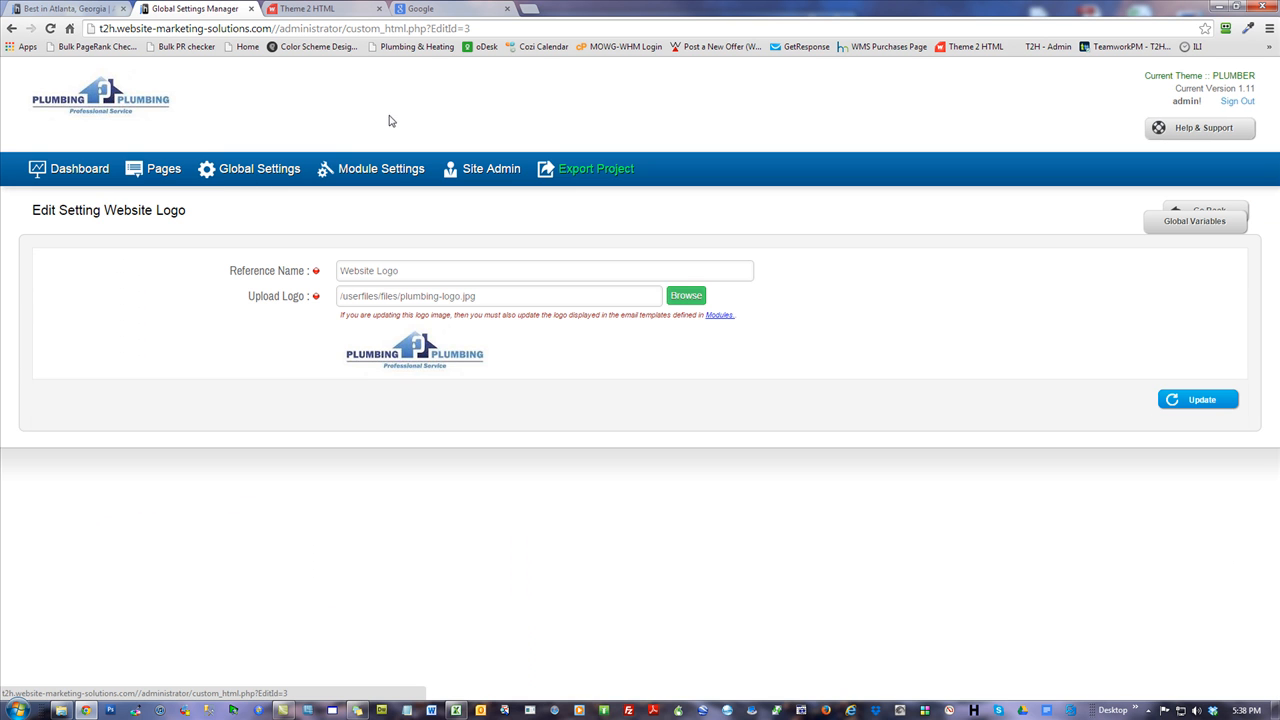
Shrink the browser window, save and close T2H-Prequal.xlsx, and close the Stacks - 40 folder window
{"action": "double_click", "coordinate": [594, 10]}
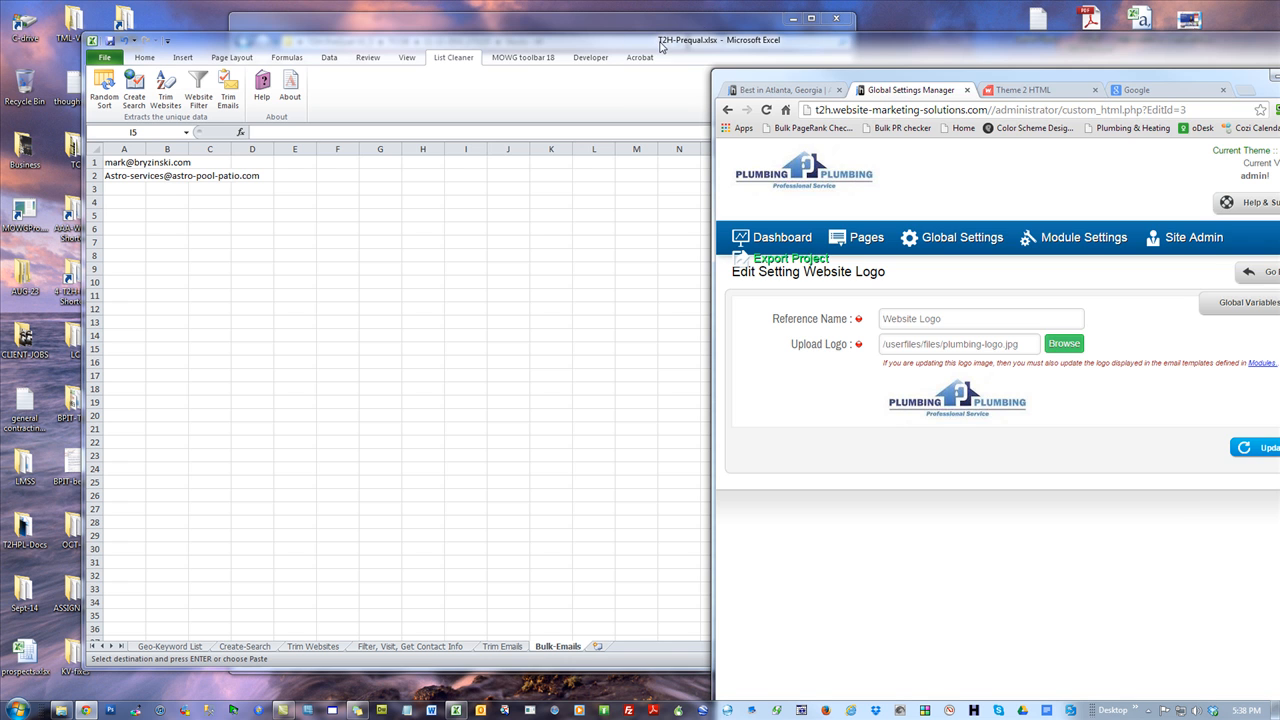
{"action": "double_click", "coordinate": [662, 42]}
{"action": "left_click", "coordinate": [1264, 42]}
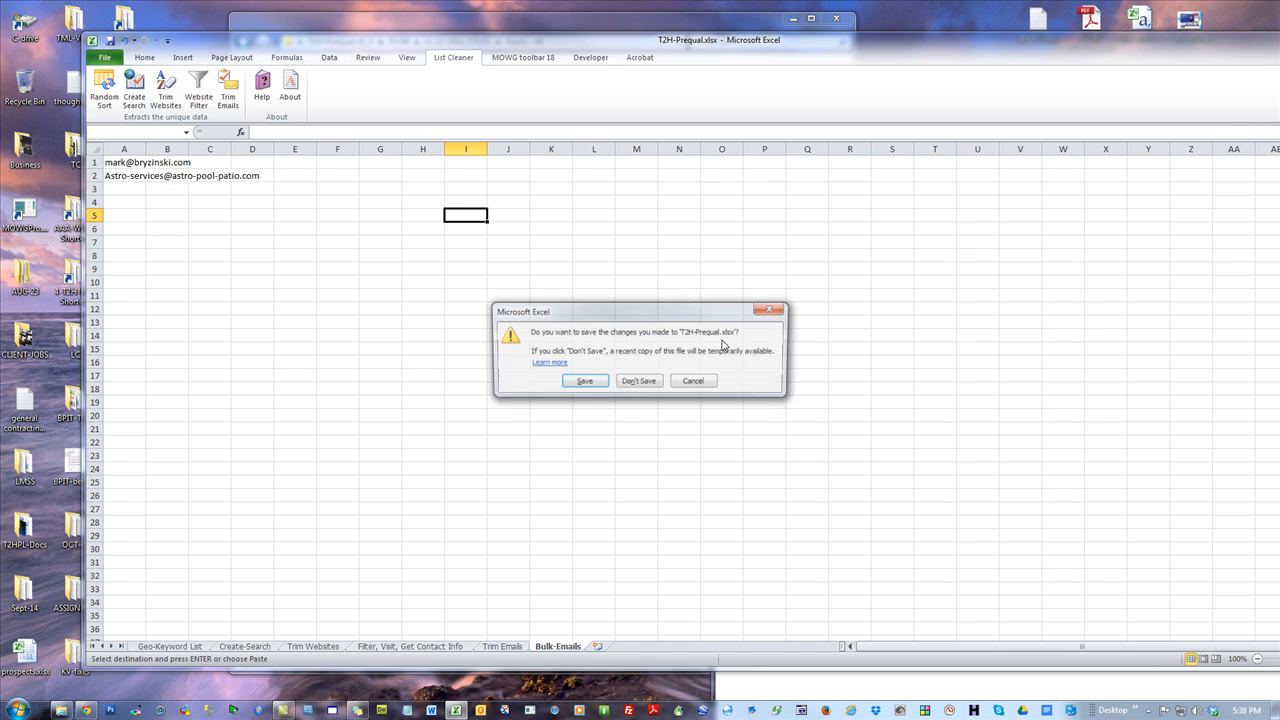
{"action": "left_click", "coordinate": [586, 384]}
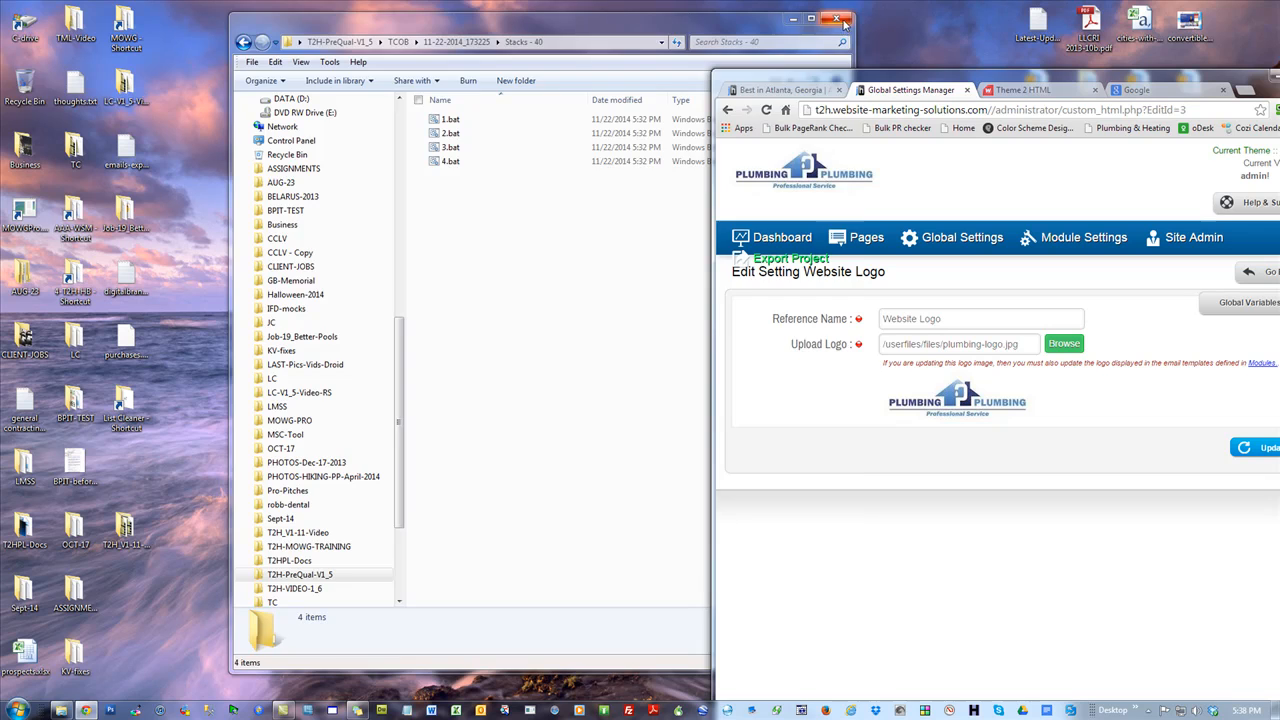
{"action": "left_click", "coordinate": [846, 18]}
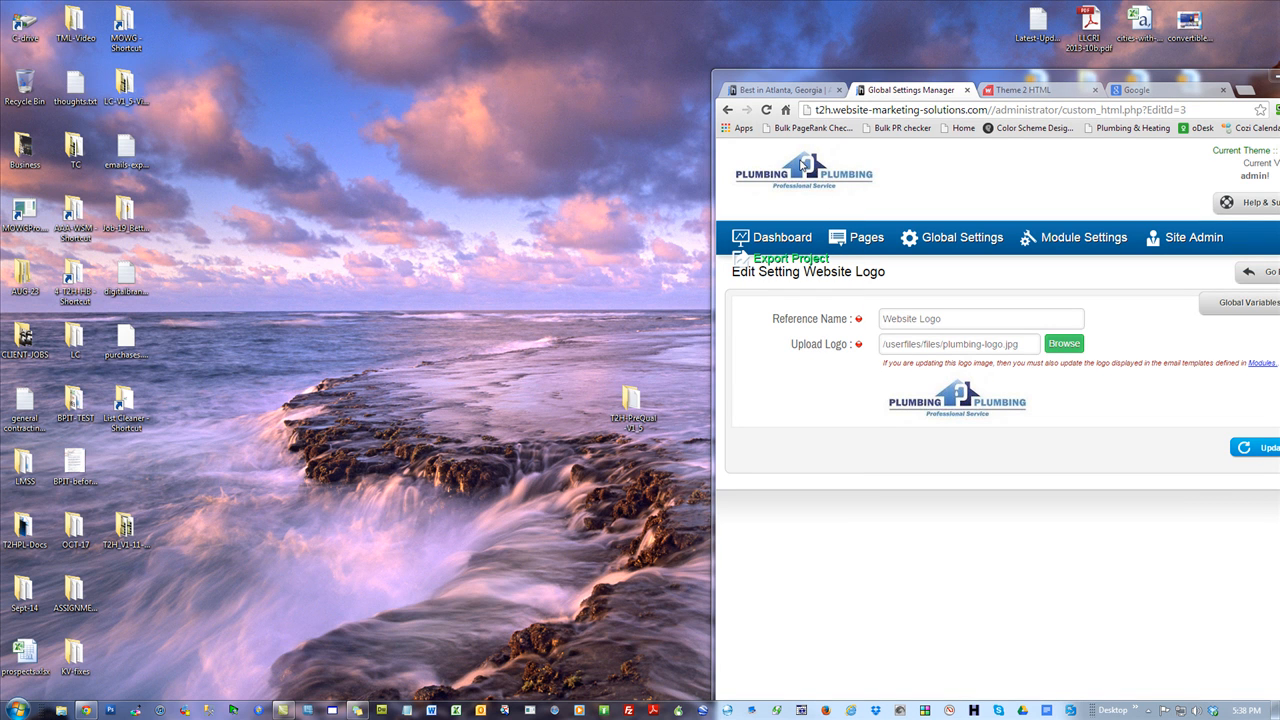
Copy the site's header logo to the desktop as plumbing-logo.jpg and view the image file
{"action": "left_click_drag", "start_coordinate": [806, 178], "coordinate": [382, 156]}
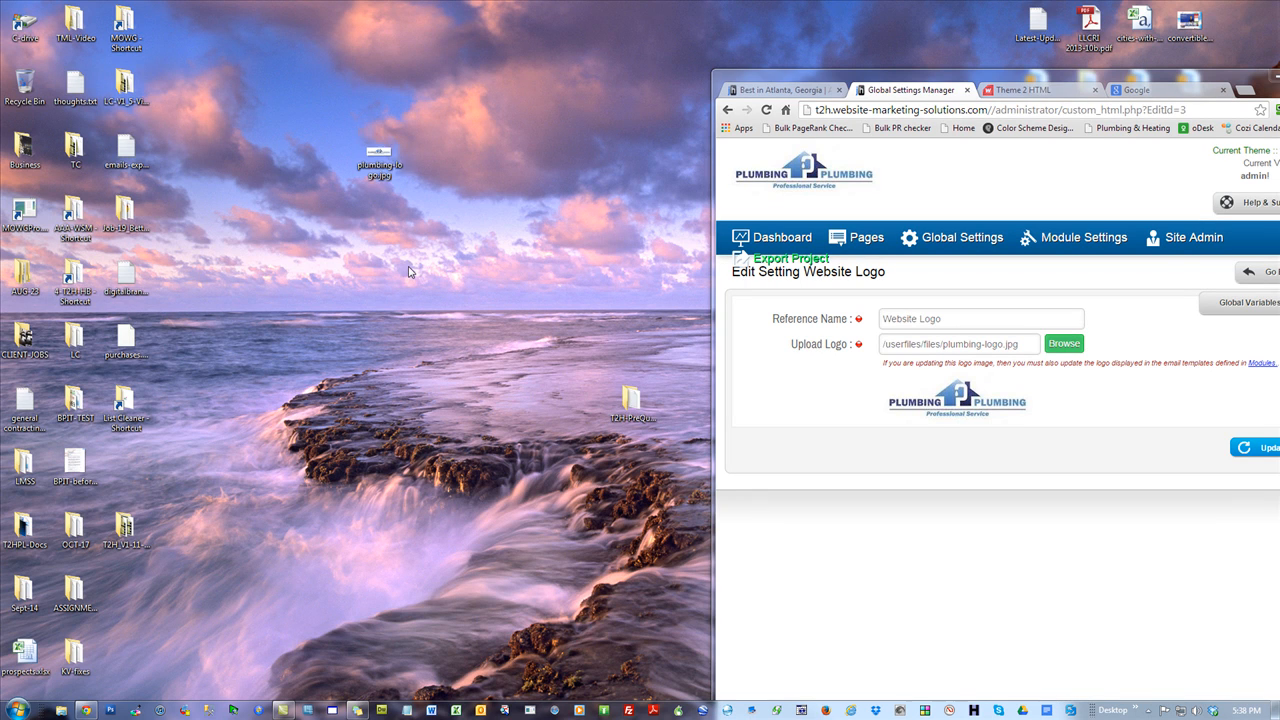
{"action": "double_click", "coordinate": [378, 158]}
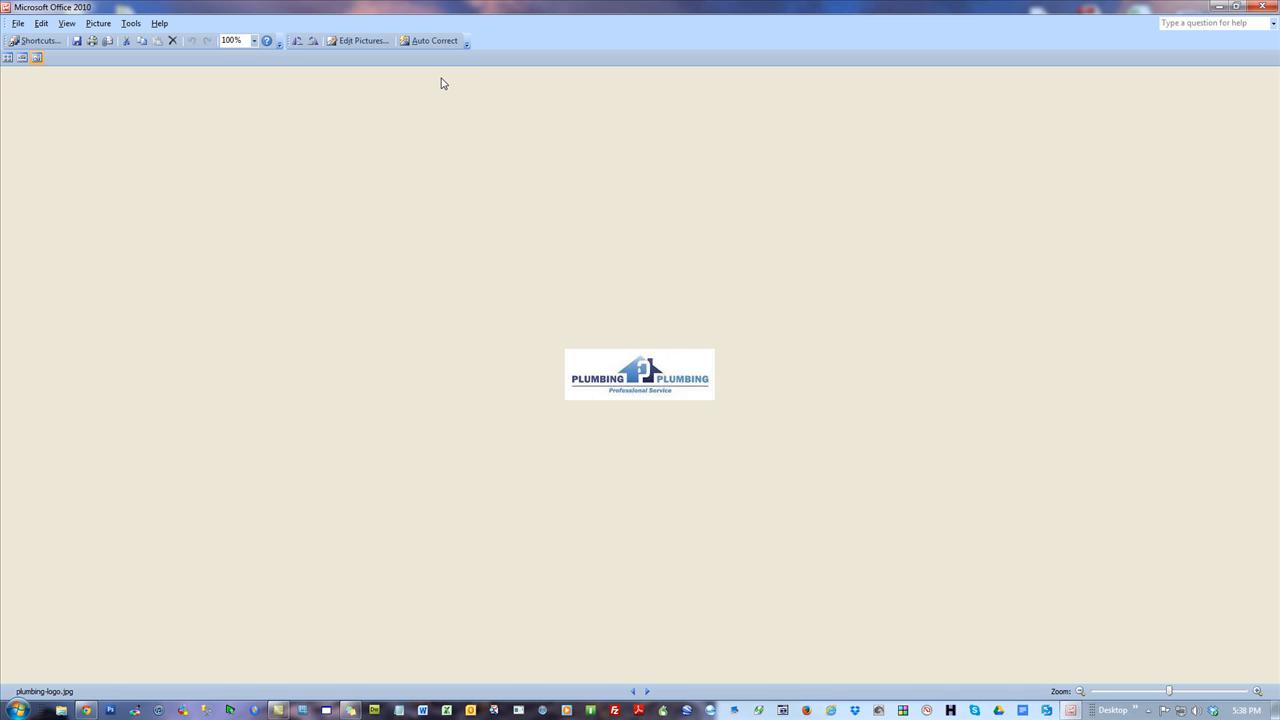
{"action": "left_click", "coordinate": [1261, 8]}
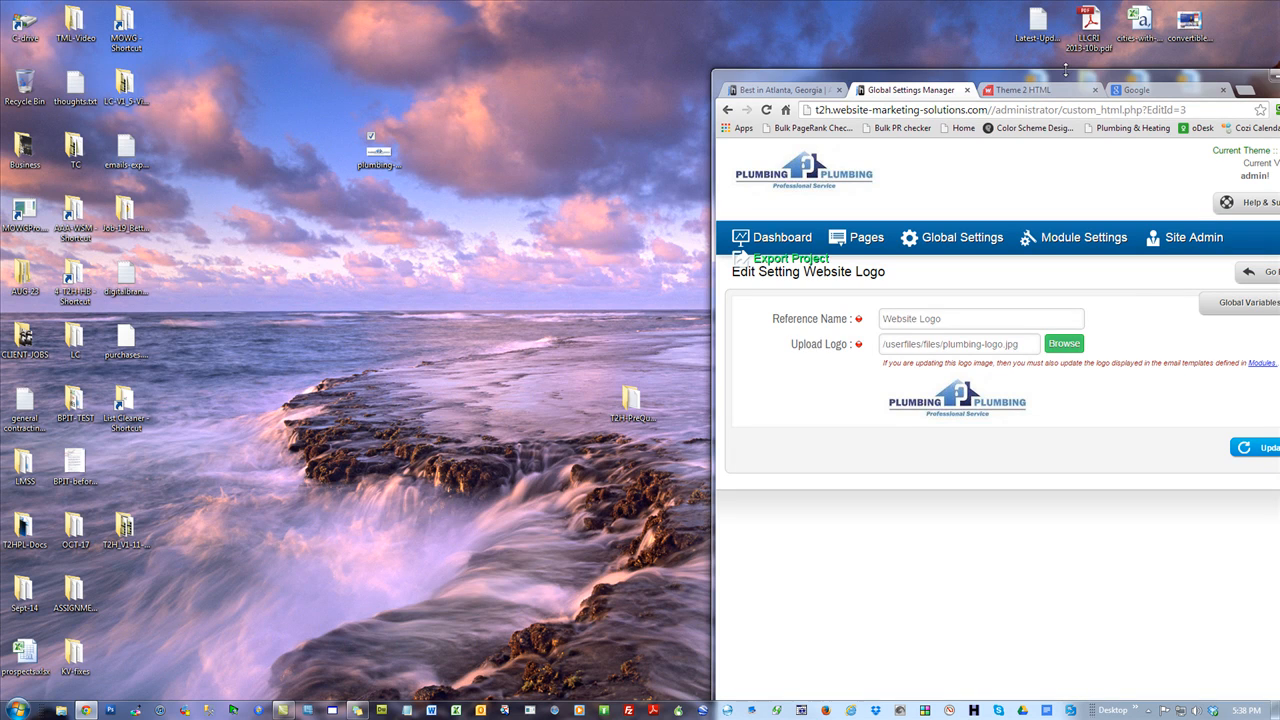
Look at the CKFinder logo upload form and its desktop file selection, and close them without uploading
{"action": "left_click", "coordinate": [1064, 344]}
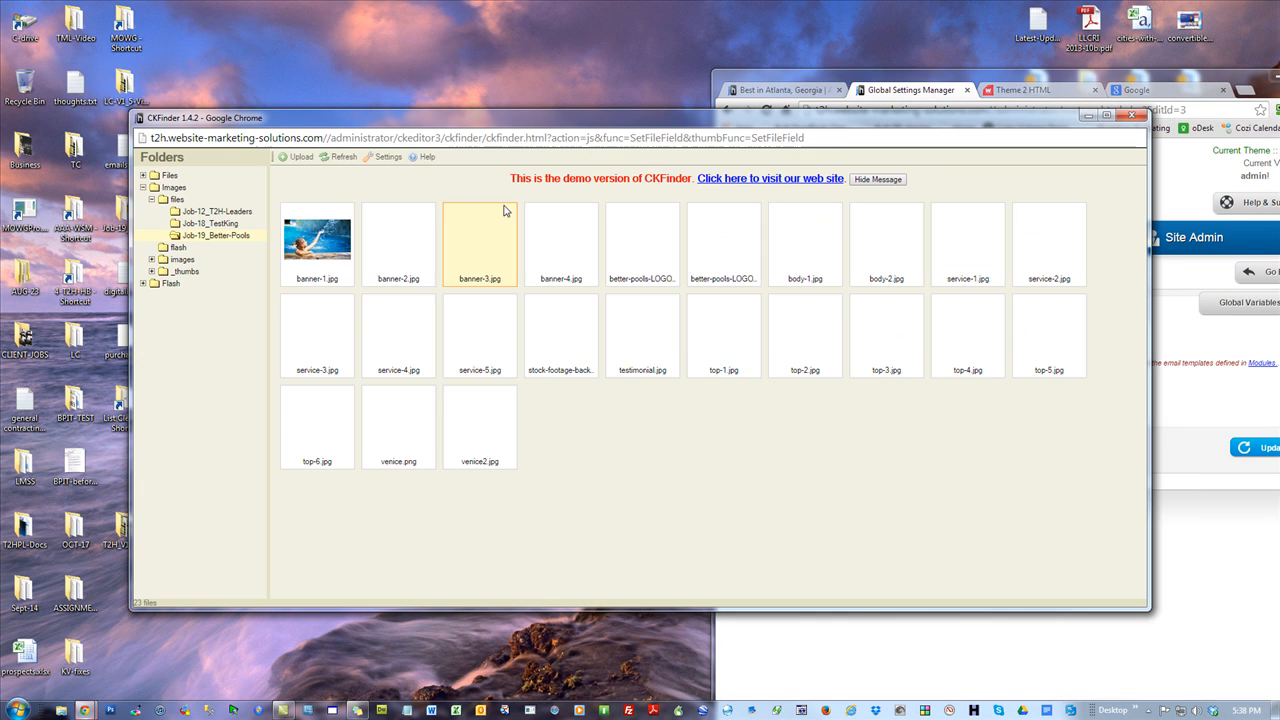
{"action": "left_click", "coordinate": [306, 157]}
{"action": "left_click", "coordinate": [648, 208]}
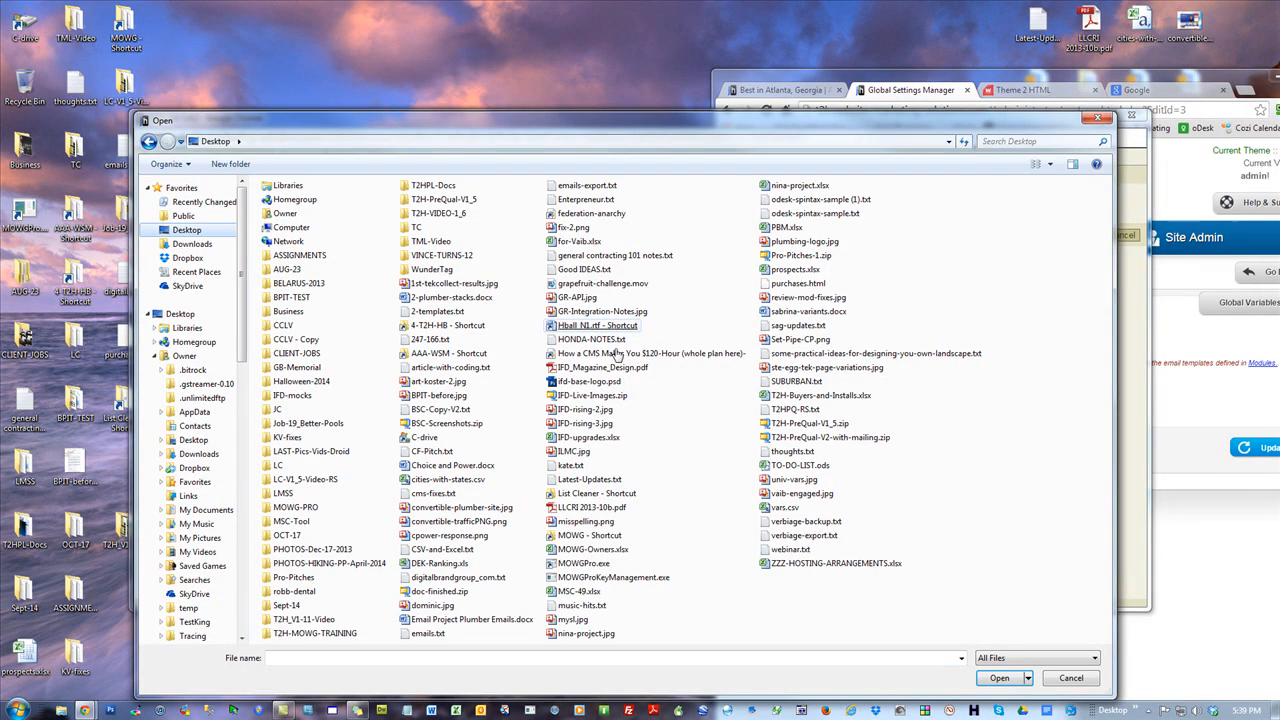
{"action": "mouse_move", "coordinate": [548, 119]}
{"action": "left_mouse_down"}
{"action": "mouse_move", "coordinate": [608, 398]}
{"action": "mouse_move", "coordinate": [563, 117]}
{"action": "left_mouse_up"}
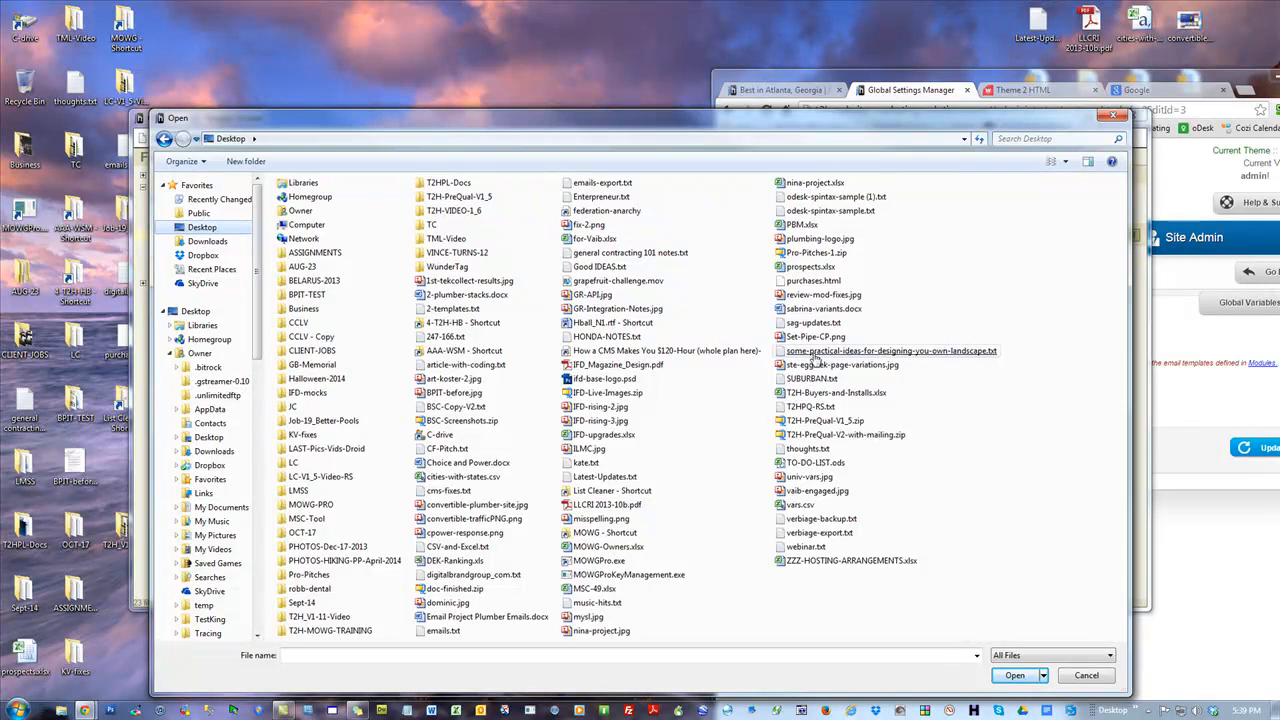
{"action": "left_click", "coordinate": [1112, 116]}
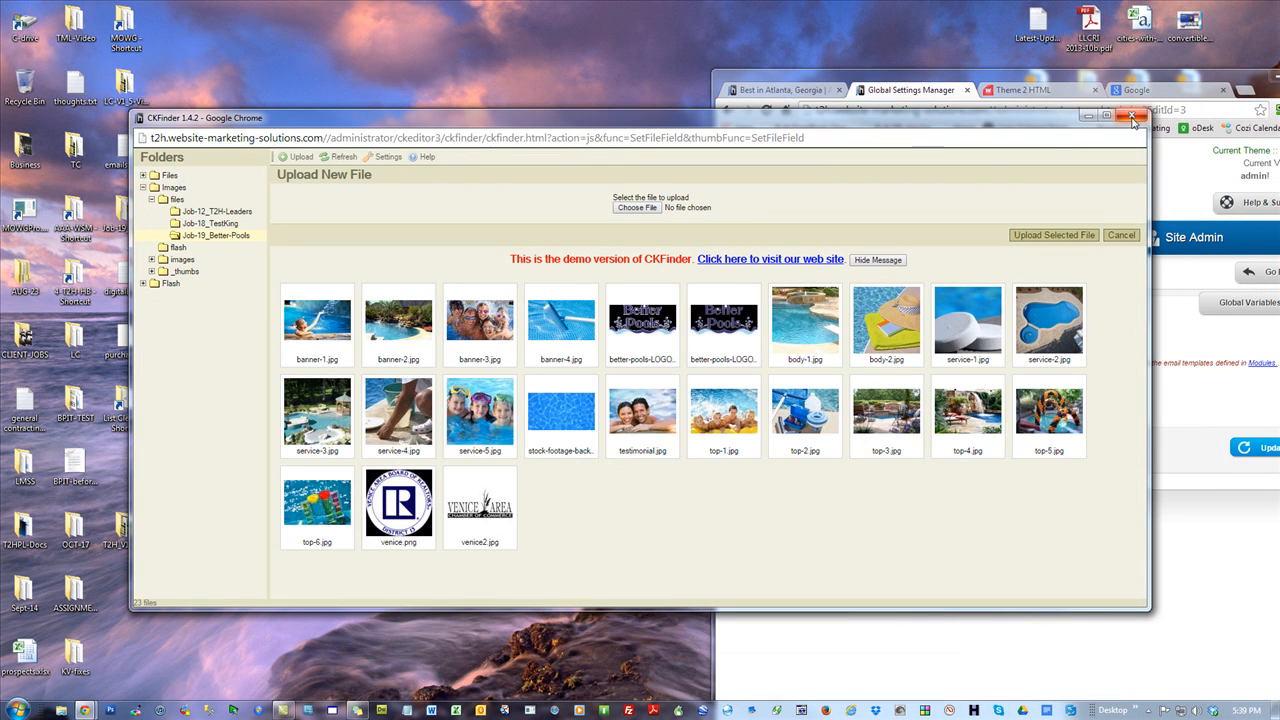
{"action": "left_click", "coordinate": [1133, 118]}
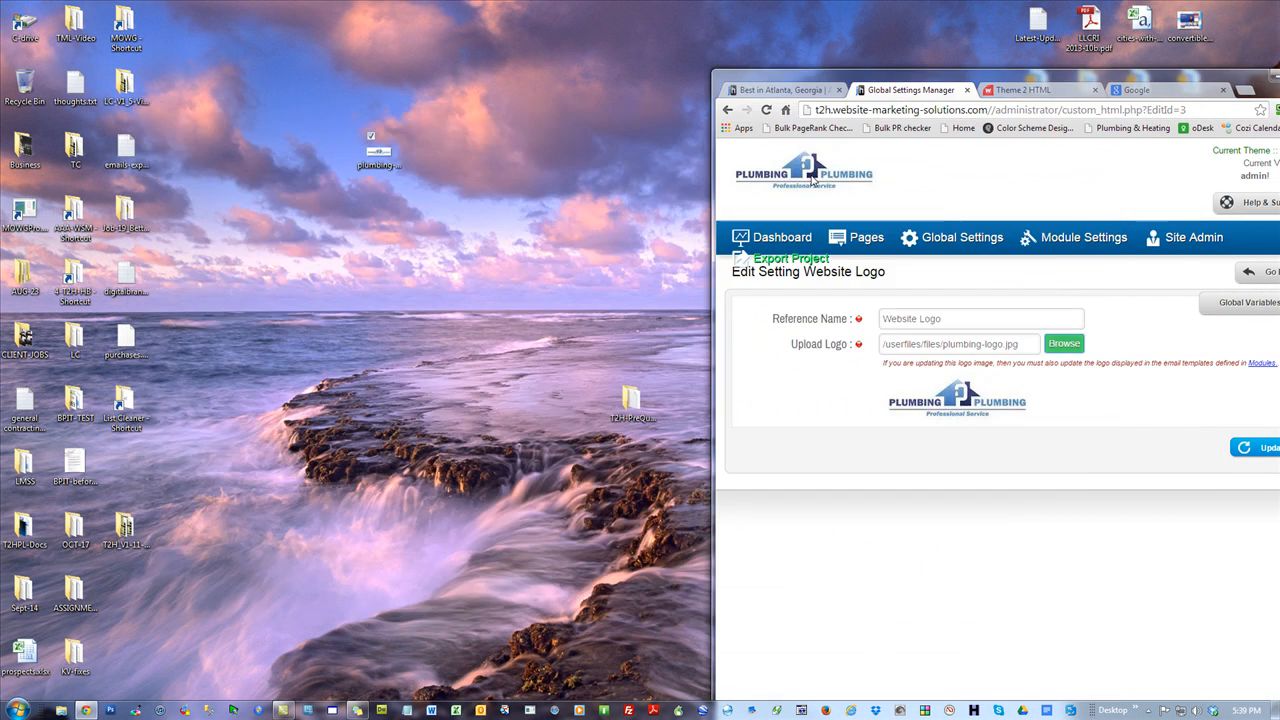
Maximize the browser and examine the e-mail address and template logo in the Header Schedule Form module settings
{"action": "left_click_drag", "start_coordinate": [1207, 73], "coordinate": [874, 53]}
{"action": "double_click", "coordinate": [889, 57]}
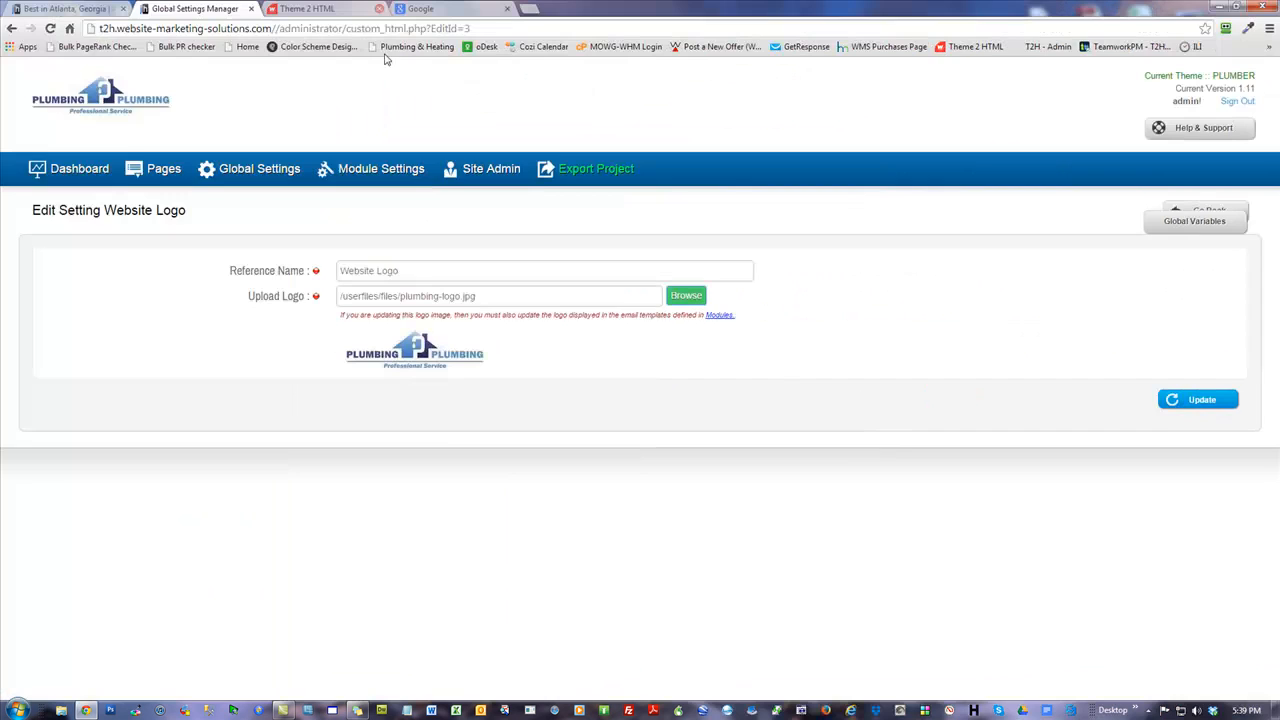
{"action": "left_click", "coordinate": [380, 168]}
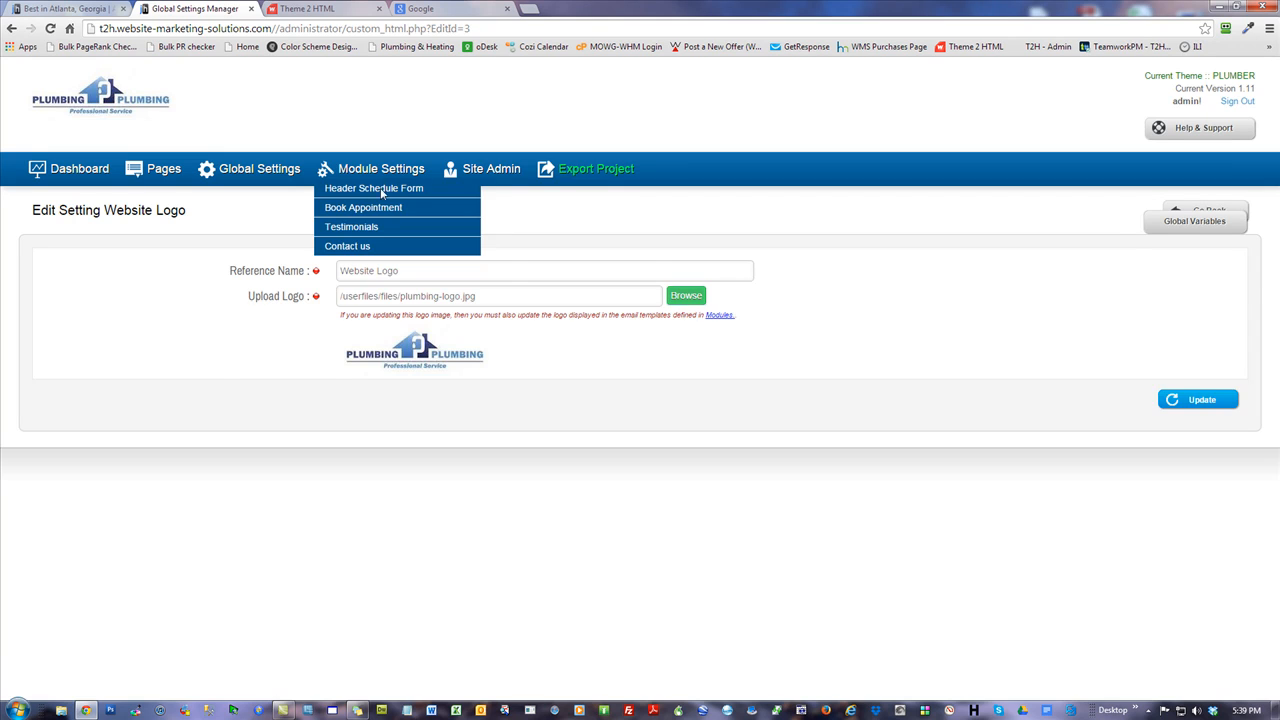
{"action": "left_click", "coordinate": [380, 188]}
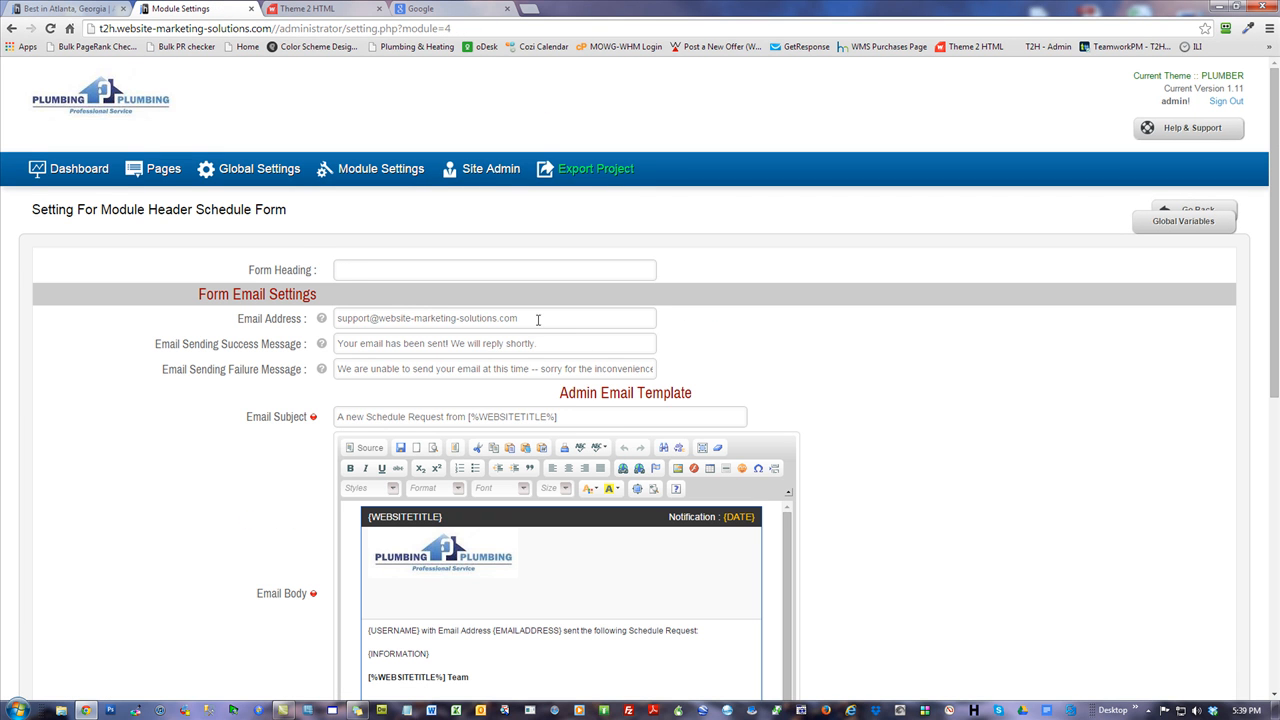
{"action": "triple_click", "coordinate": [538, 320]}
{"action": "left_click", "coordinate": [1006, 393]}
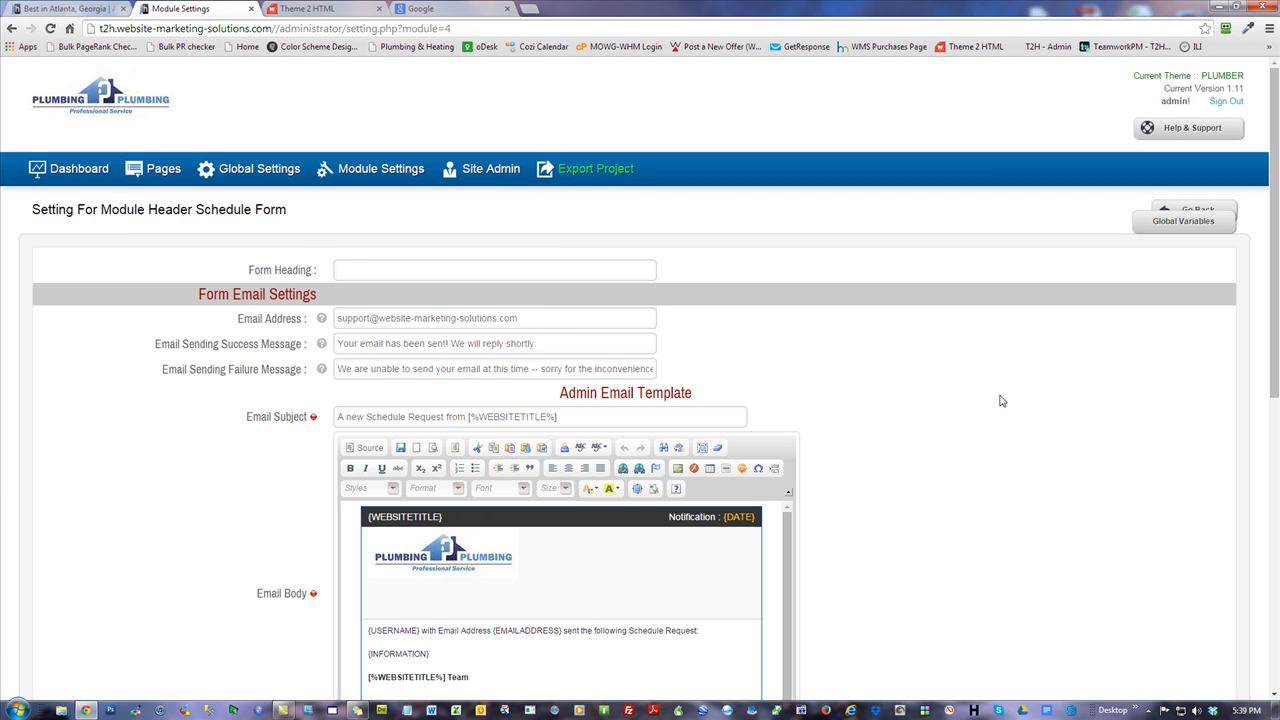
{"action": "left_click", "coordinate": [453, 550]}
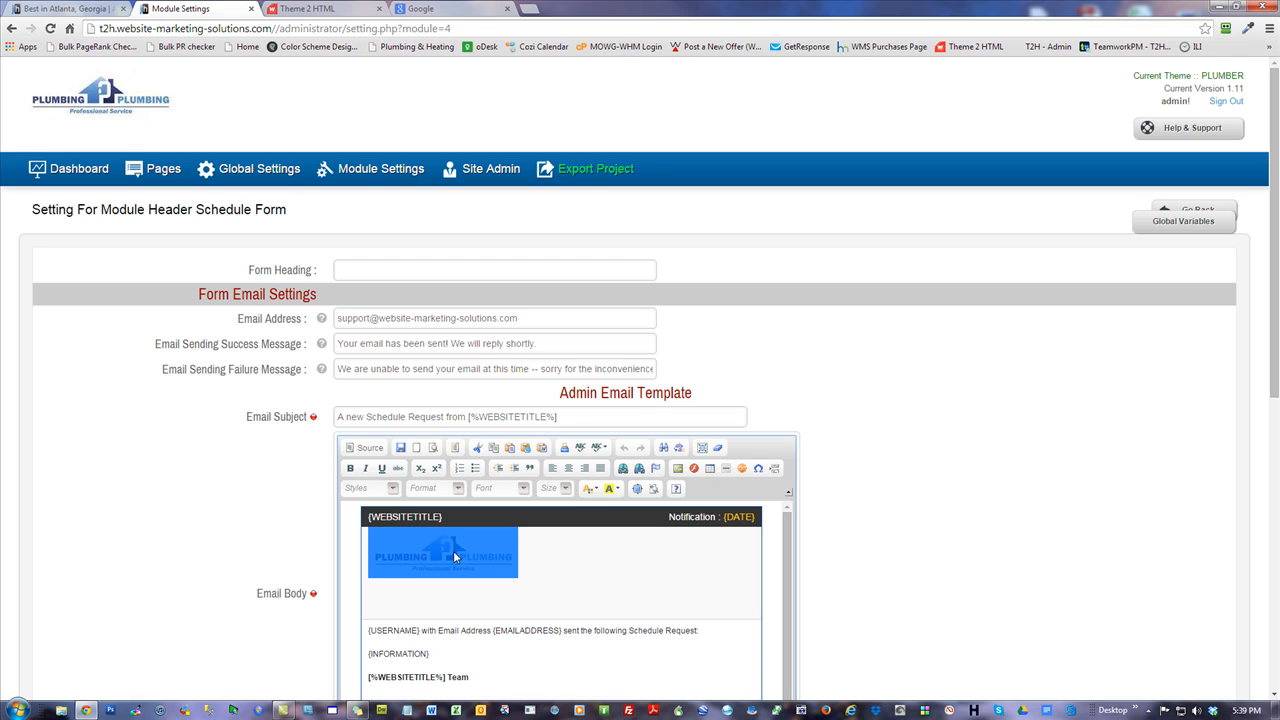
{"action": "left_click", "coordinate": [893, 465]}
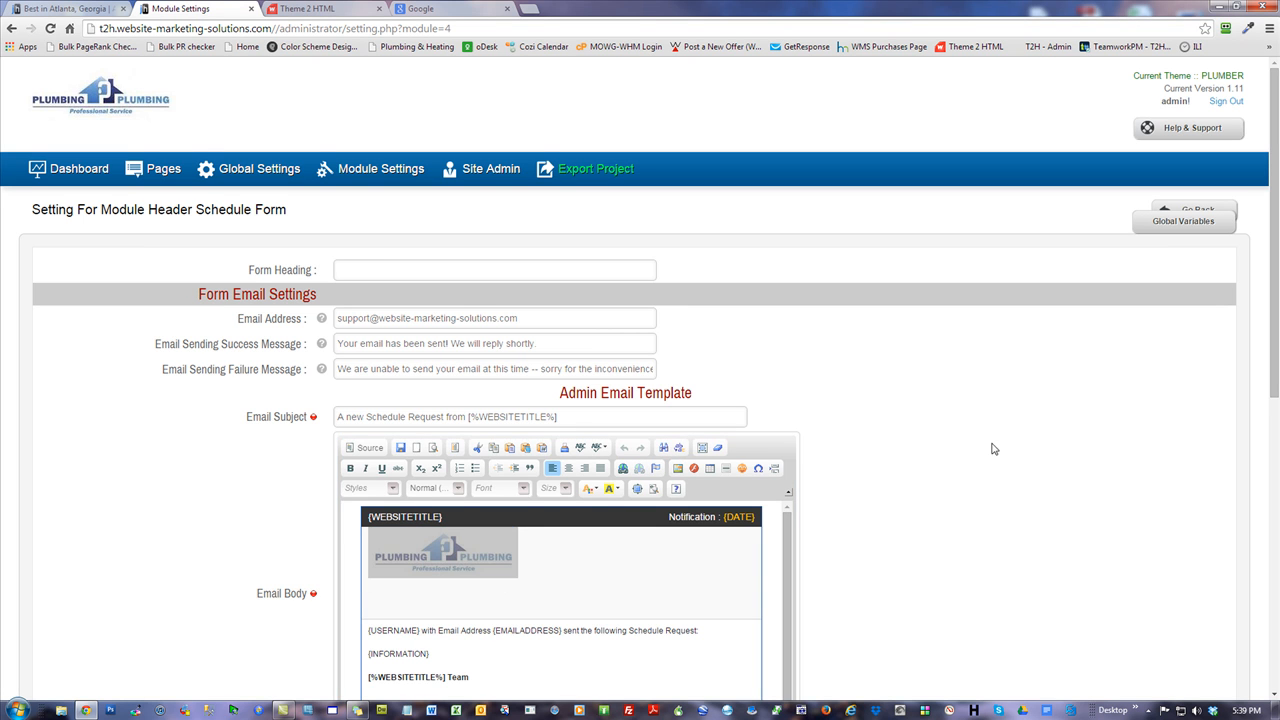
Set the project export's archive name to bobsplumbing, allow indexing, and switch the export method to Upload to FTP
{"action": "left_click", "coordinate": [56, 172]}
{"action": "left_click", "coordinate": [595, 175]}
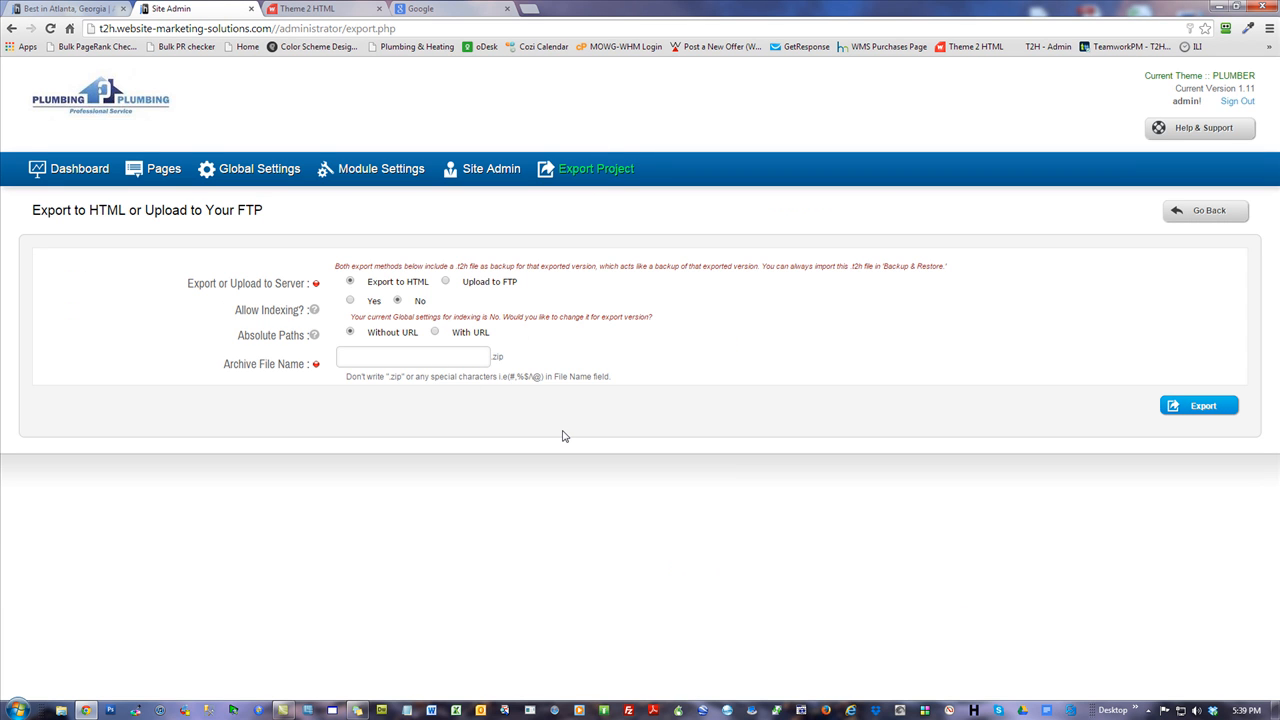
{"action": "type", "text": "bobsplumbing"}
{"action": "left_click", "coordinate": [350, 302]}
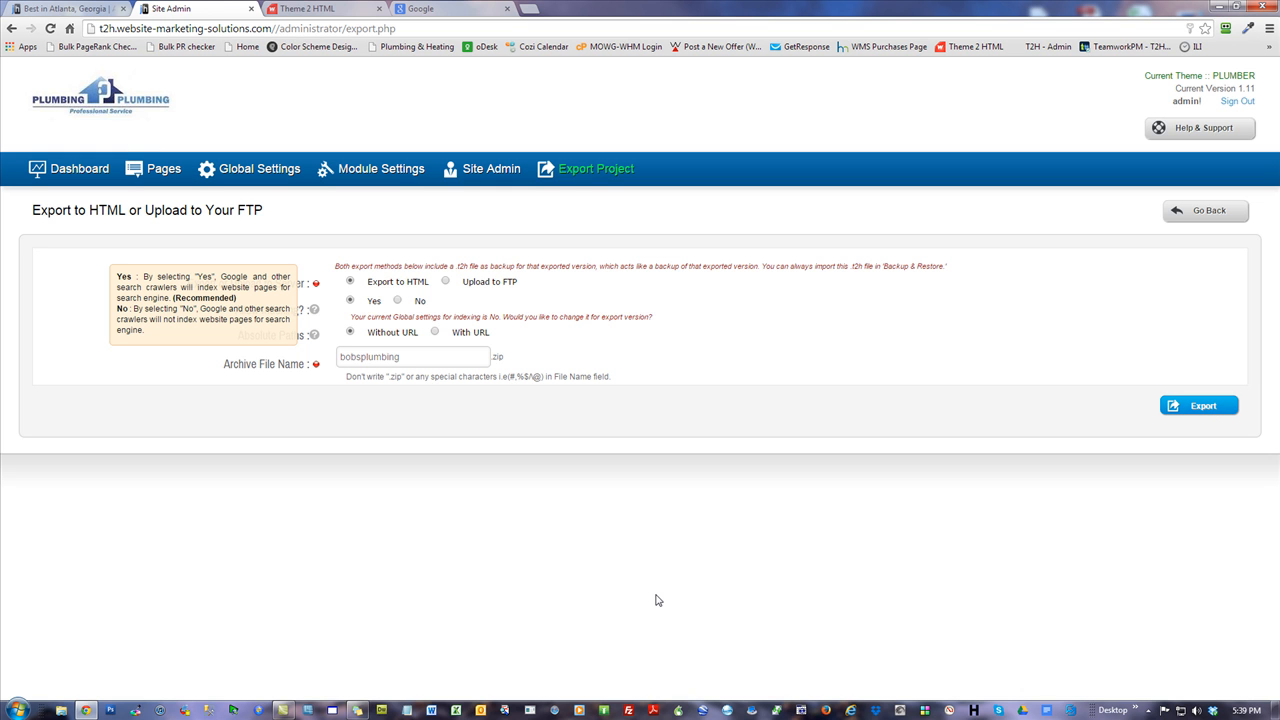
{"action": "left_click", "coordinate": [446, 283]}
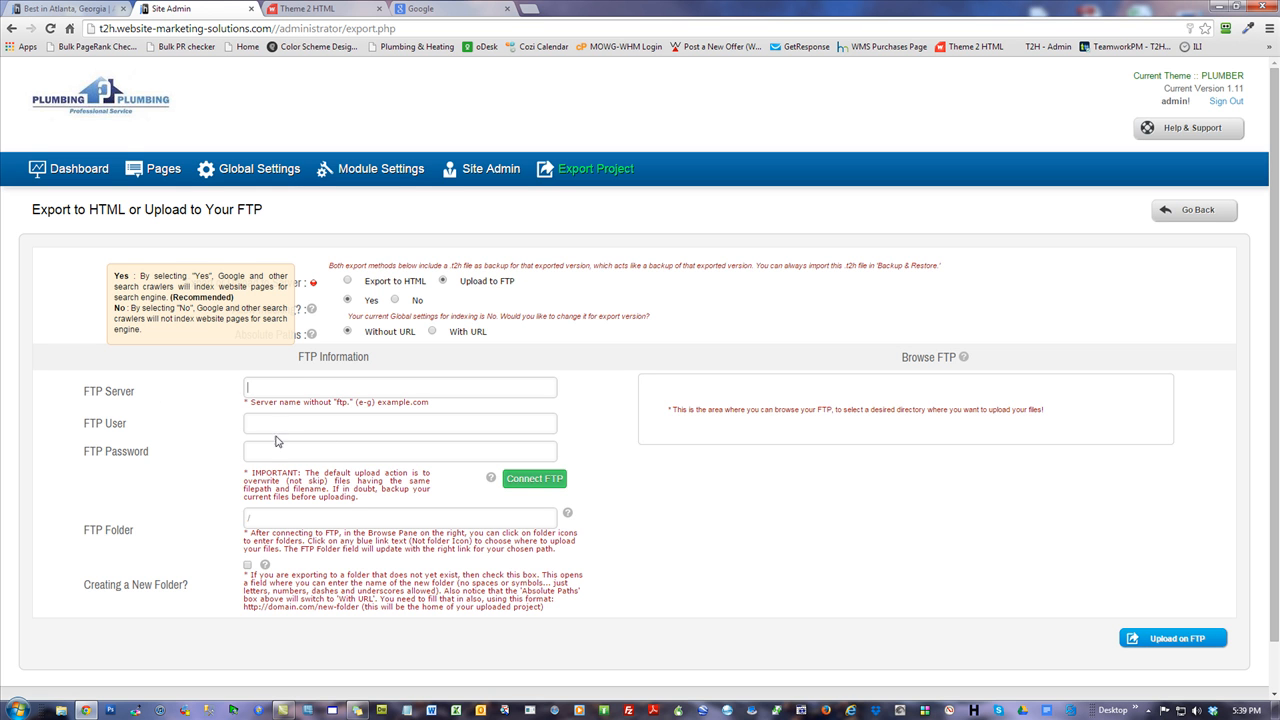
{"action": "left_click", "coordinate": [288, 524]}
Sign out of the admin panel and close the browser
{"action": "left_click", "coordinate": [1227, 102]}
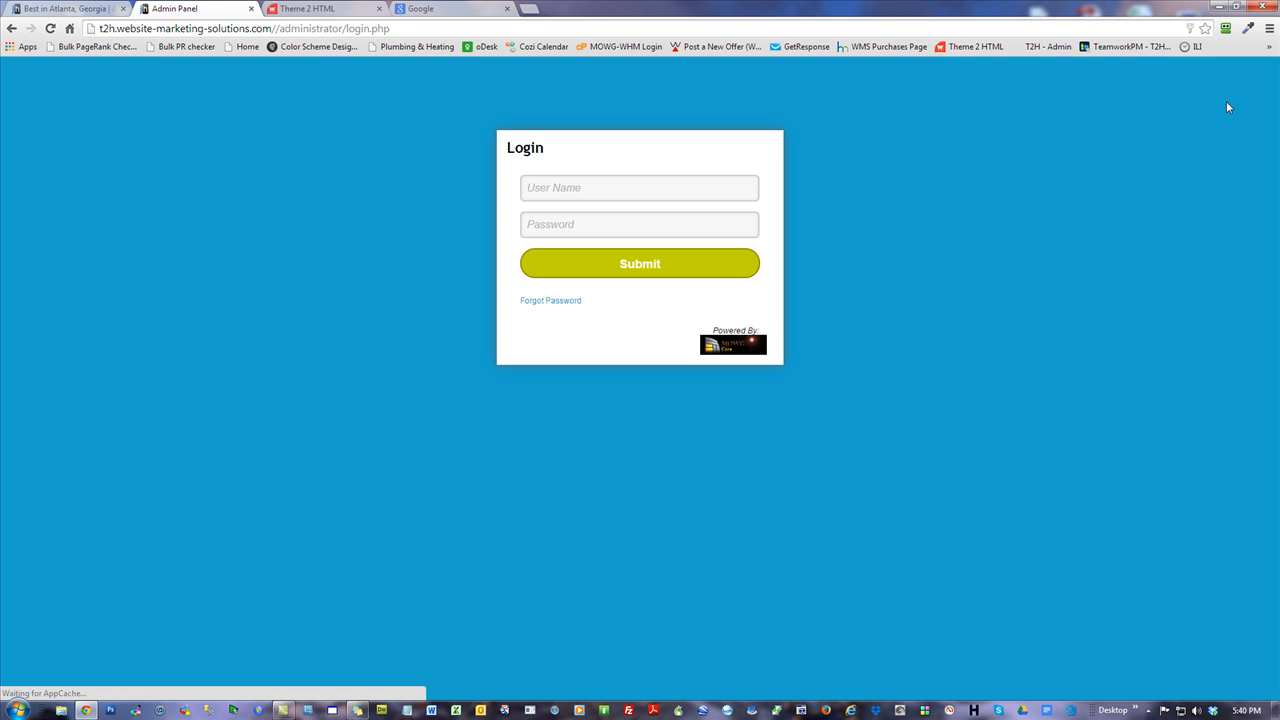
{"action": "left_click", "coordinate": [1245, 10]}
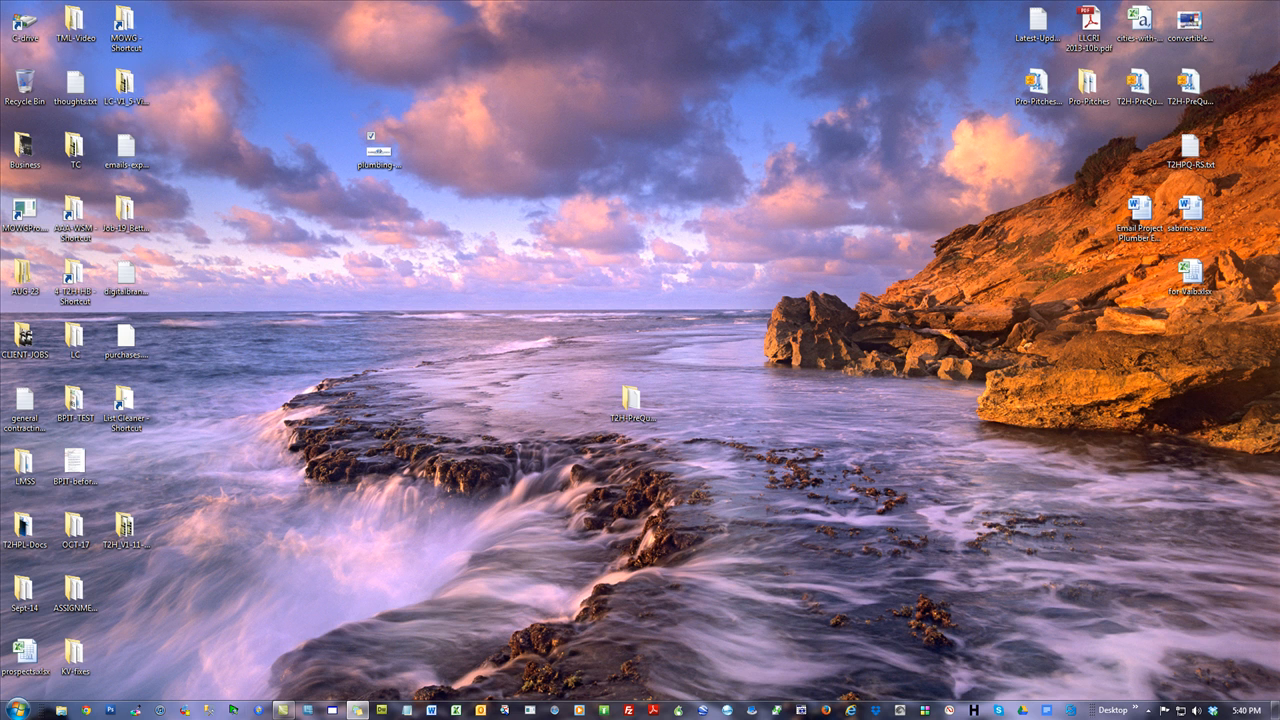
Reopen Chrome, examine the phone number in the plumbing demo site's header, and close the browser
{"action": "left_click", "coordinate": [86, 711]}
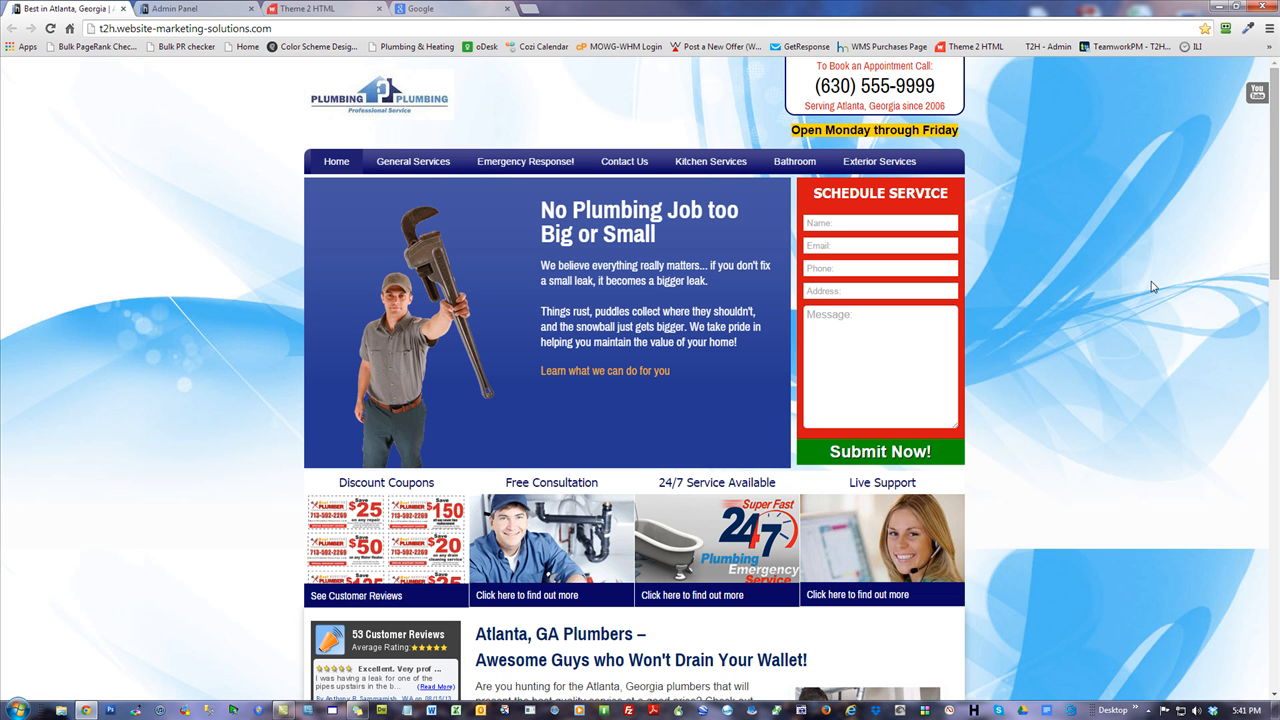
{"action": "left_click_drag", "start_coordinate": [948, 92], "coordinate": [814, 88]}
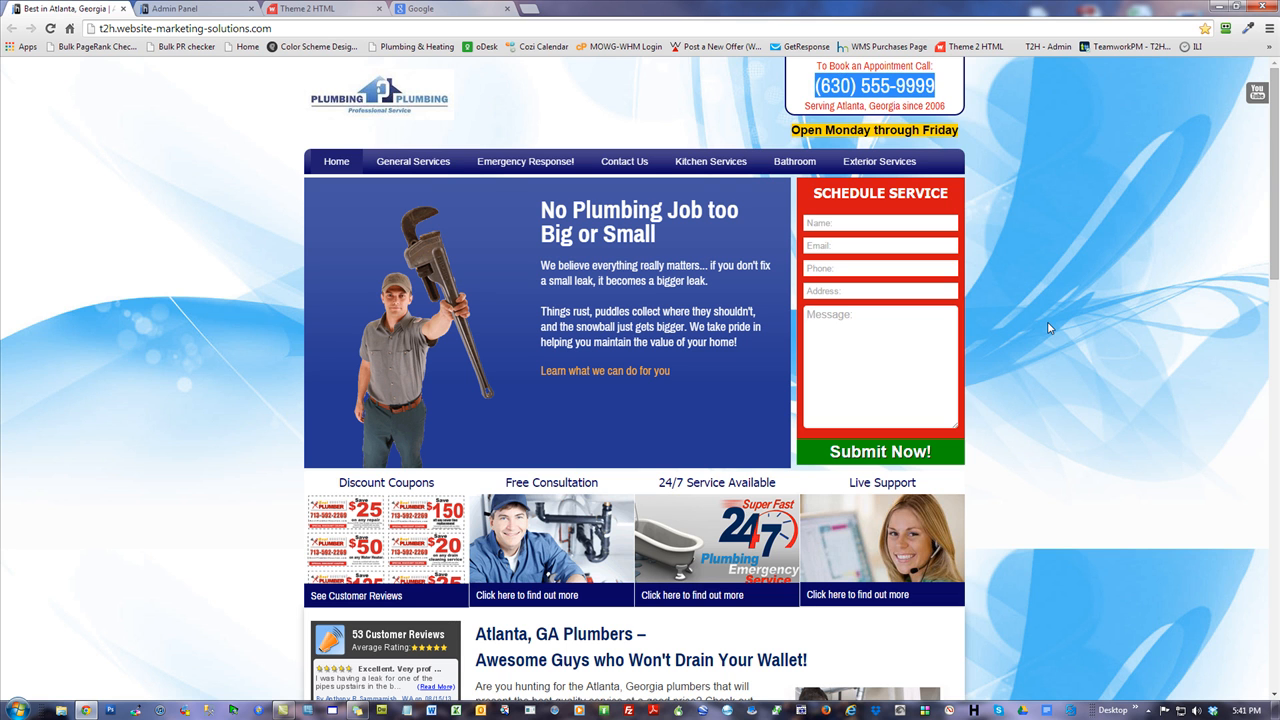
{"action": "left_click", "coordinate": [1047, 321]}
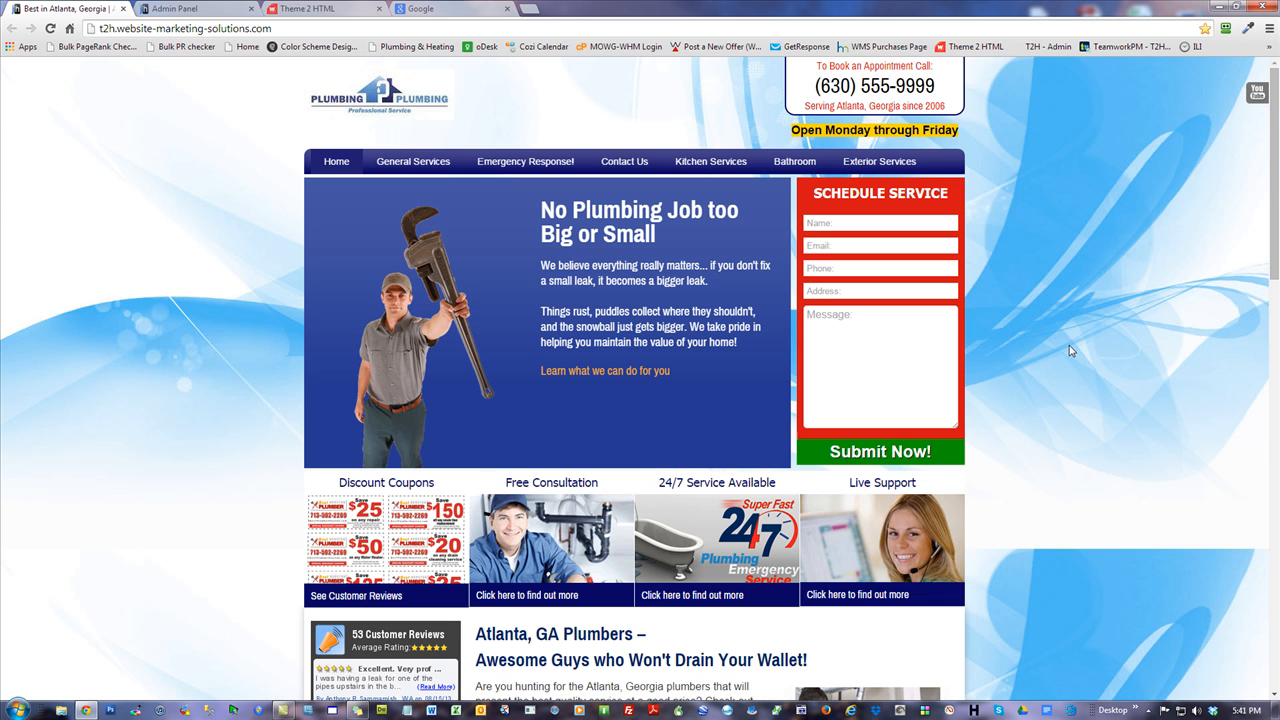
{"action": "left_click", "coordinate": [1262, 8]}
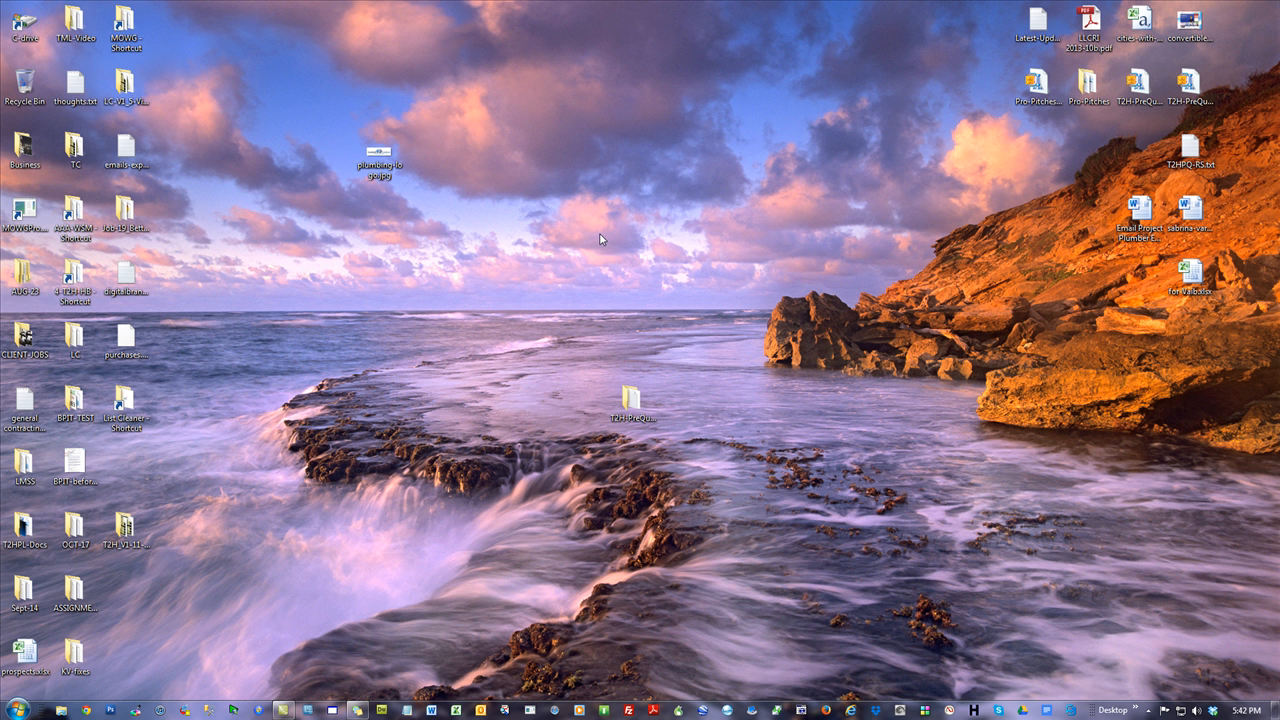
Reopen Chrome, load the bookmarked WMS Purchases Page, and examine the List Cleaner Early Bird Special price
{"action": "left_click", "coordinate": [87, 710]}
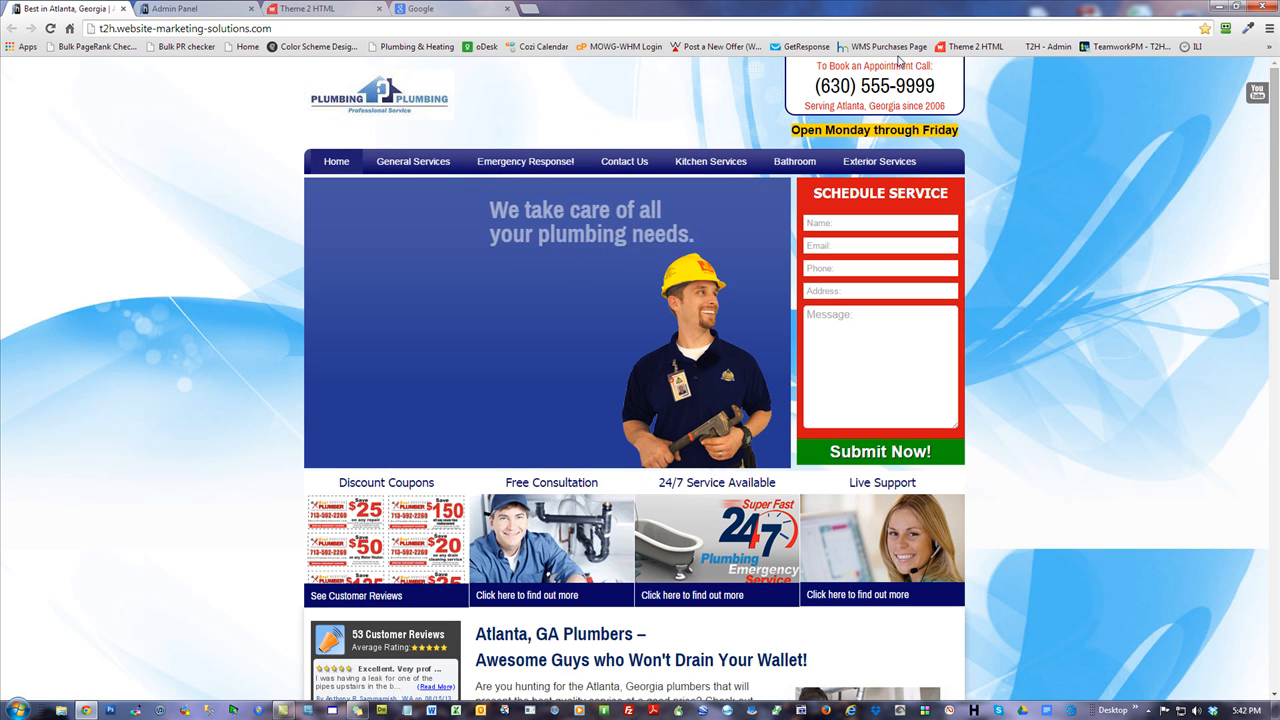
{"action": "left_click", "coordinate": [889, 48]}
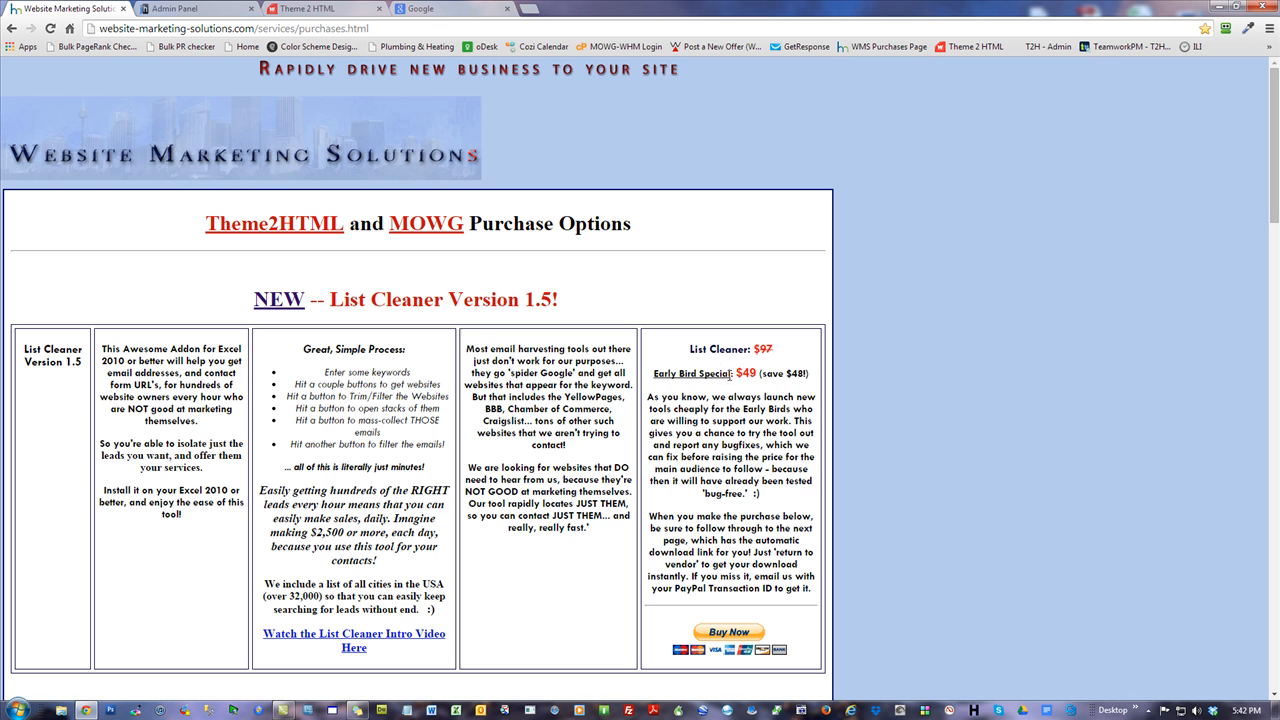
{"action": "left_click_drag", "start_coordinate": [732, 373], "coordinate": [786, 374]}
{"action": "left_click", "coordinate": [772, 433]}
Shorten the address to website-marketing-solutions.com, load the home page, and follow its Strong Tools link
{"action": "left_click_drag", "start_coordinate": [256, 28], "coordinate": [436, 28]}
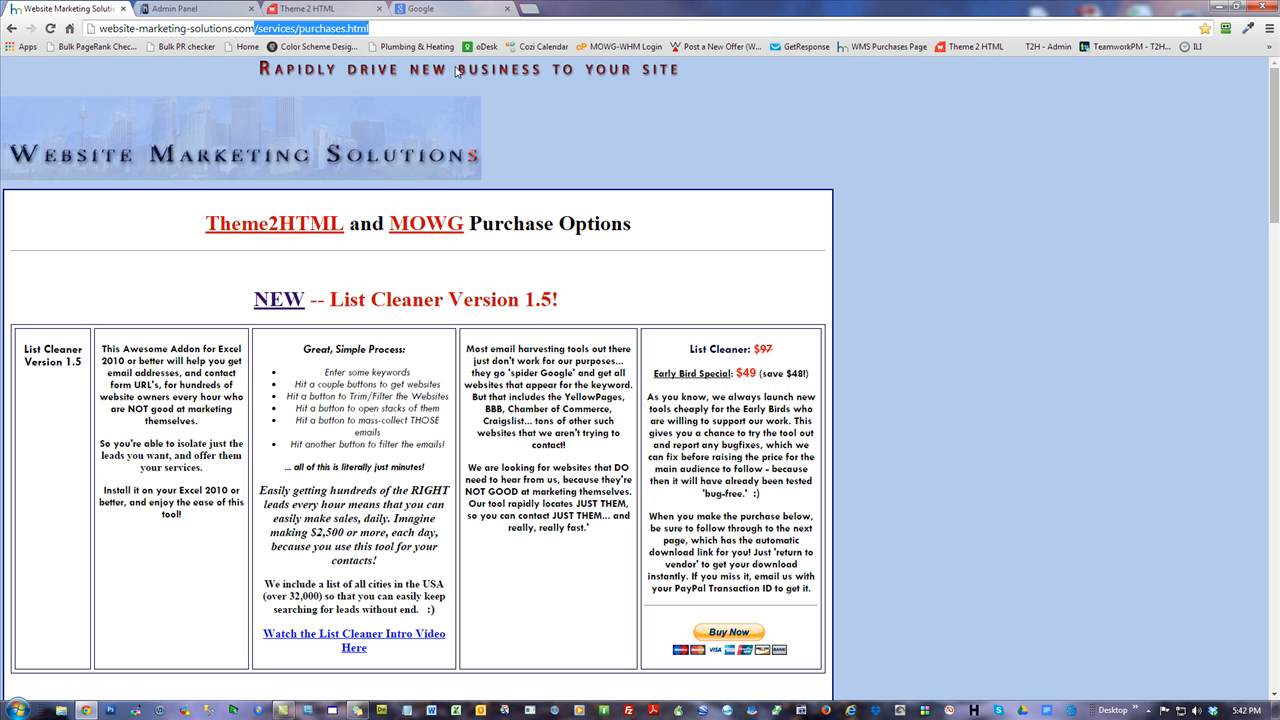
{"action": "key", "text": "BackSpace"}
{"action": "key", "text": "Return"}
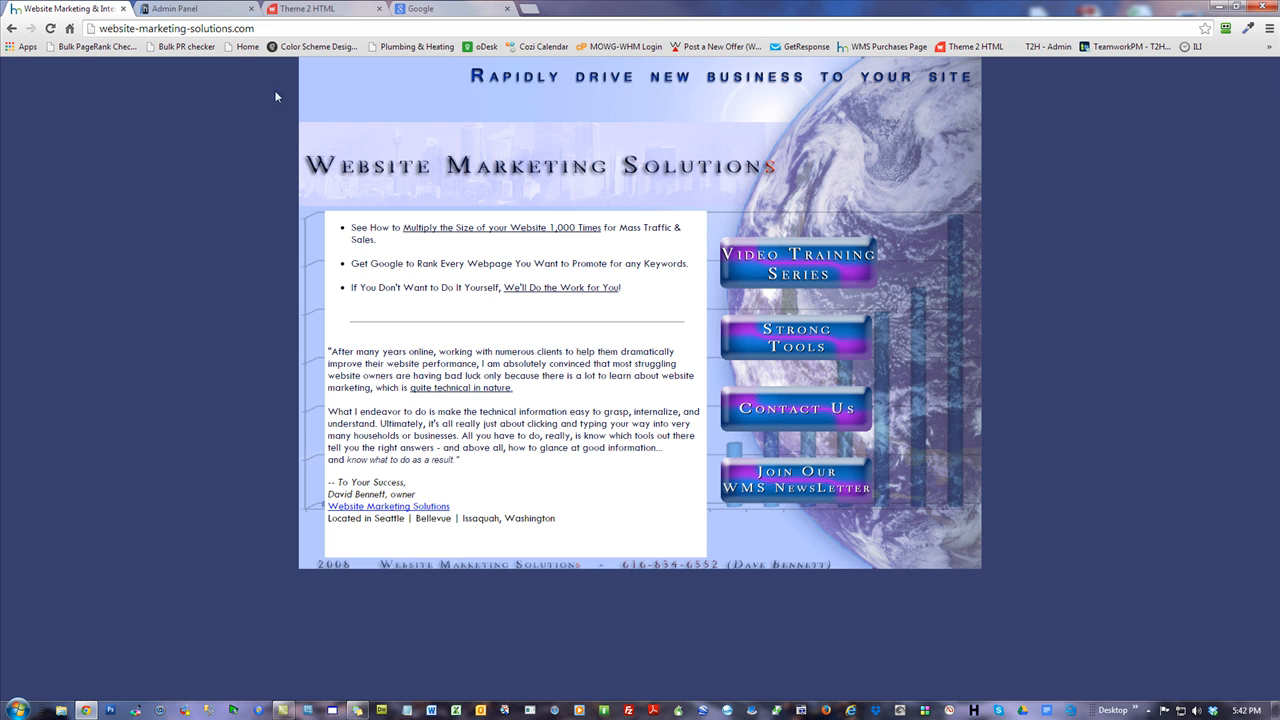
{"action": "left_click", "coordinate": [797, 344]}
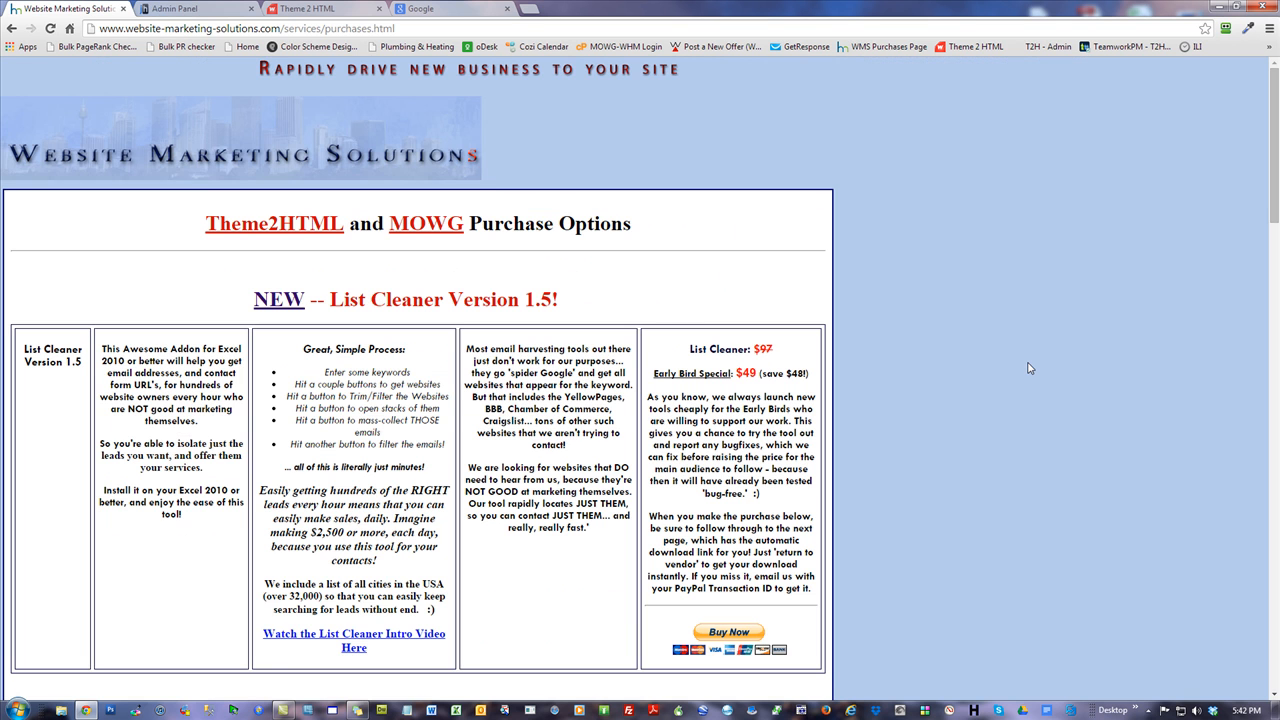
Examine the List Cleaner offer and the Full-Scale Theme2HTML Website & Admin Panel offer on the purchase options page
{"action": "scroll", "coordinate": [1027, 369], "scroll_direction": "down", "scroll_amount": 2}
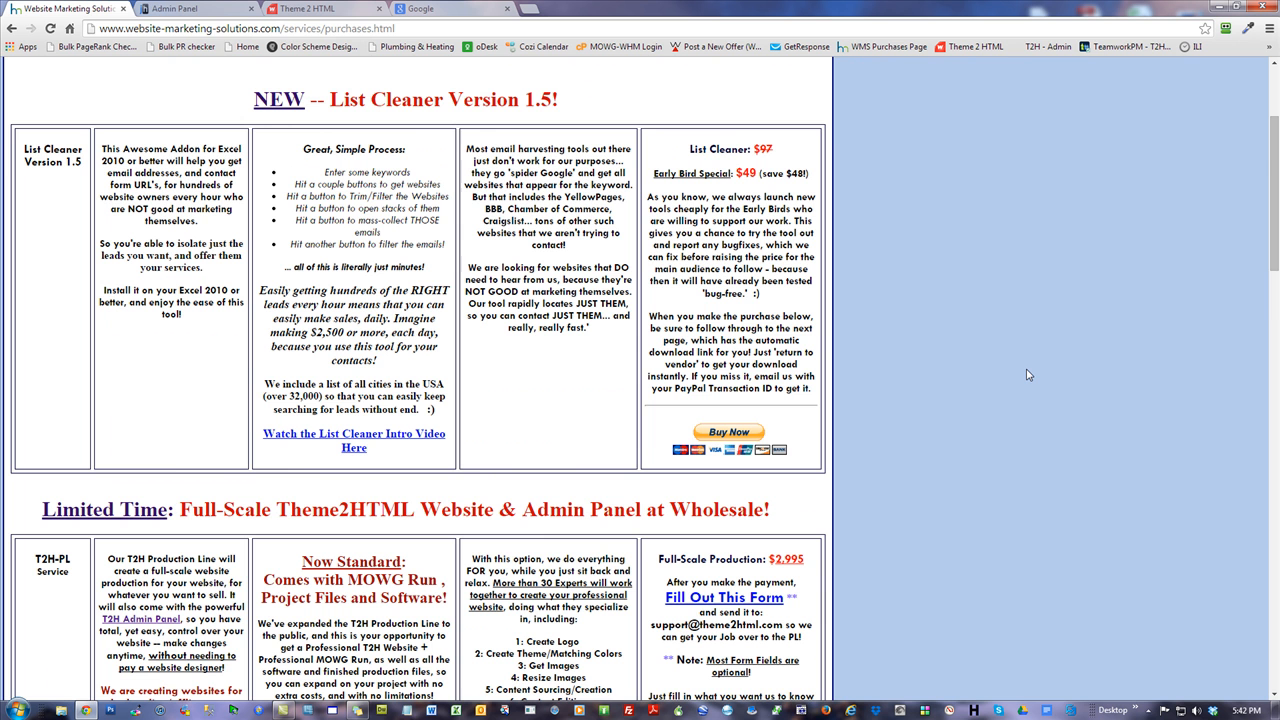
{"action": "scroll", "coordinate": [1027, 375], "scroll_direction": "up", "scroll_amount": 2}
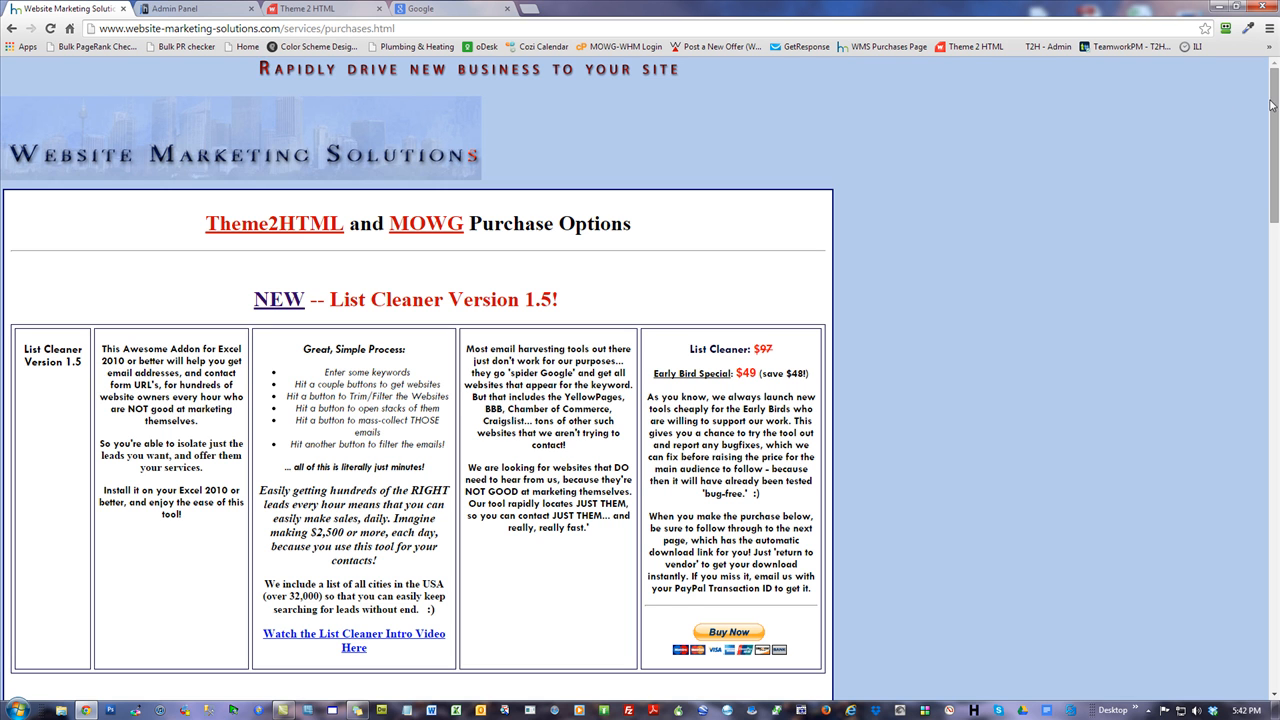
{"action": "left_click_drag", "start_coordinate": [1275, 106], "coordinate": [1275, 328]}
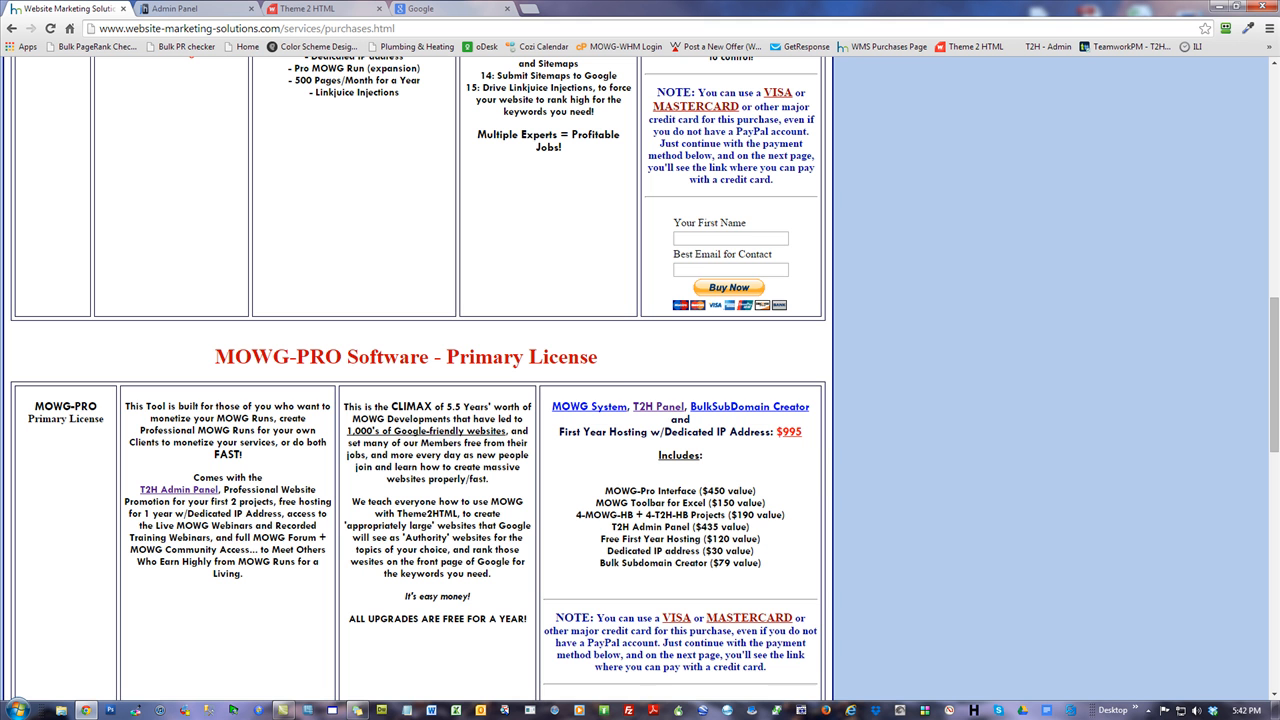
{"action": "left_click_drag", "start_coordinate": [1275, 330], "coordinate": [1275, 242]}
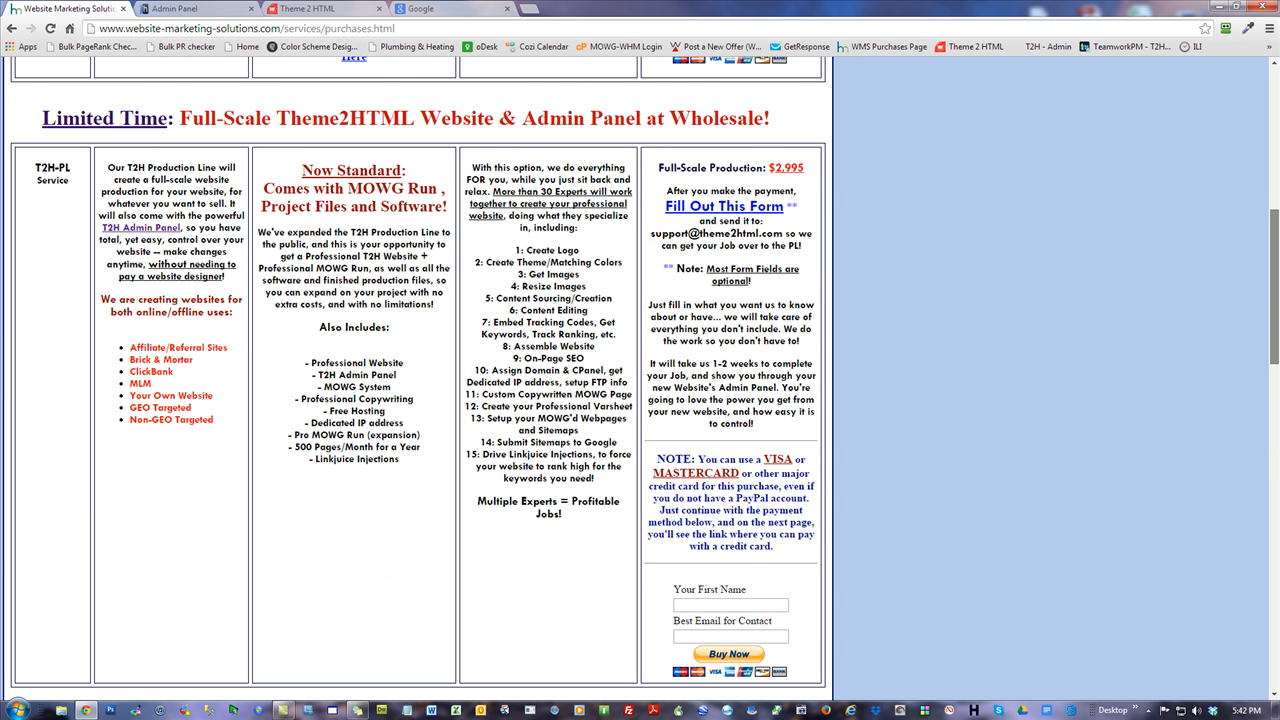
{"action": "left_click_drag", "start_coordinate": [312, 118], "coordinate": [656, 118]}
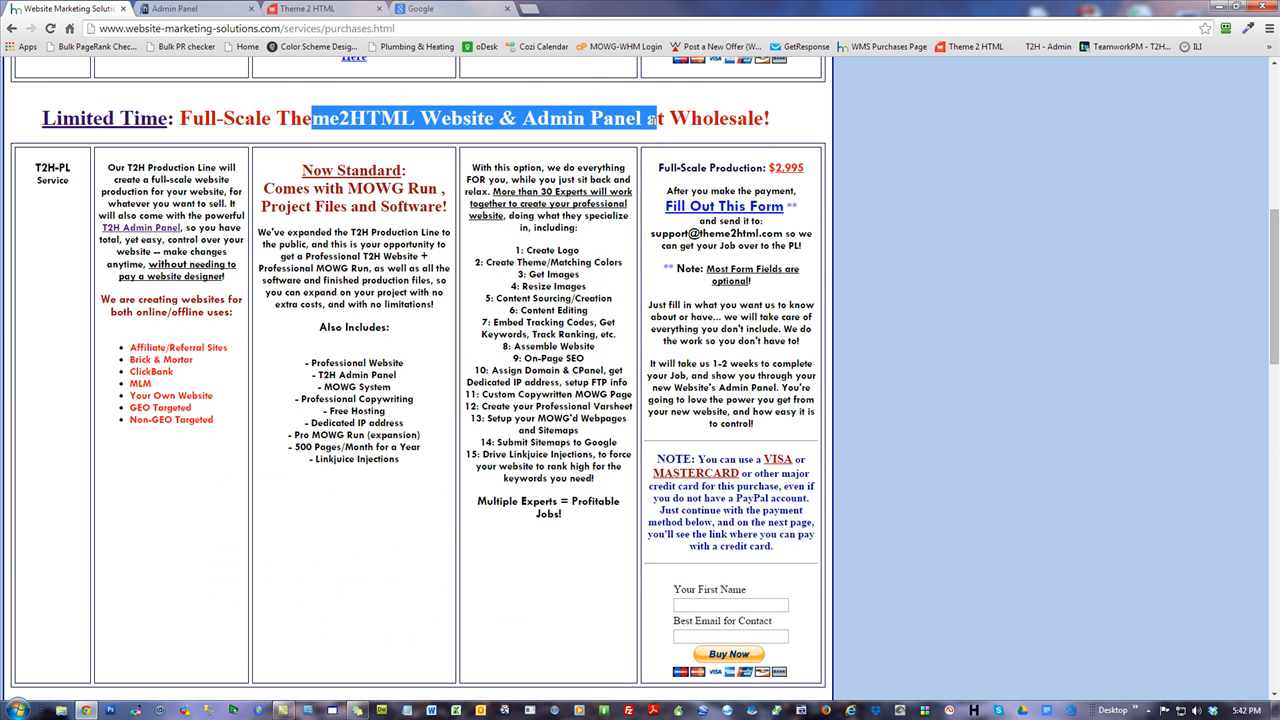
{"action": "left_click", "coordinate": [1141, 231]}
Examine the Bulk Subdomain Creator and PRPS Tool offers, and return to the start of the purchase options page
{"action": "left_click_drag", "start_coordinate": [1275, 227], "coordinate": [1275, 461]}
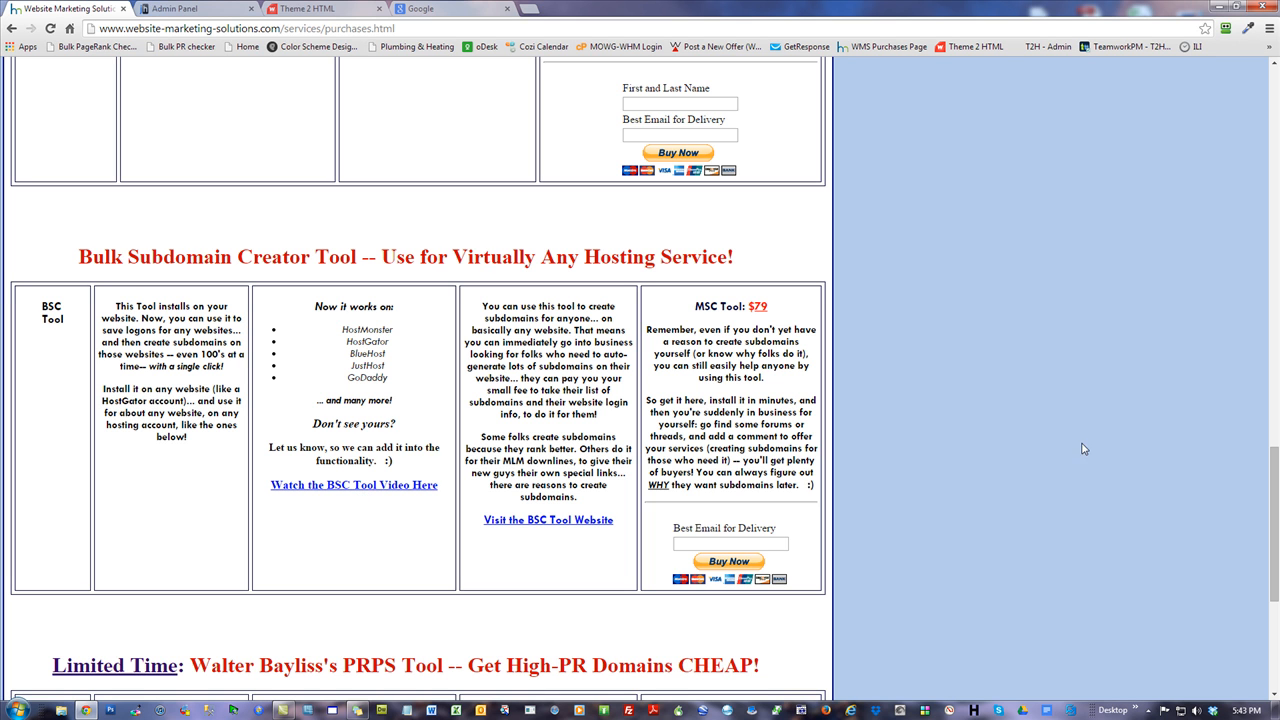
{"action": "scroll", "coordinate": [1268, 477], "scroll_direction": "down", "scroll_amount": 4}
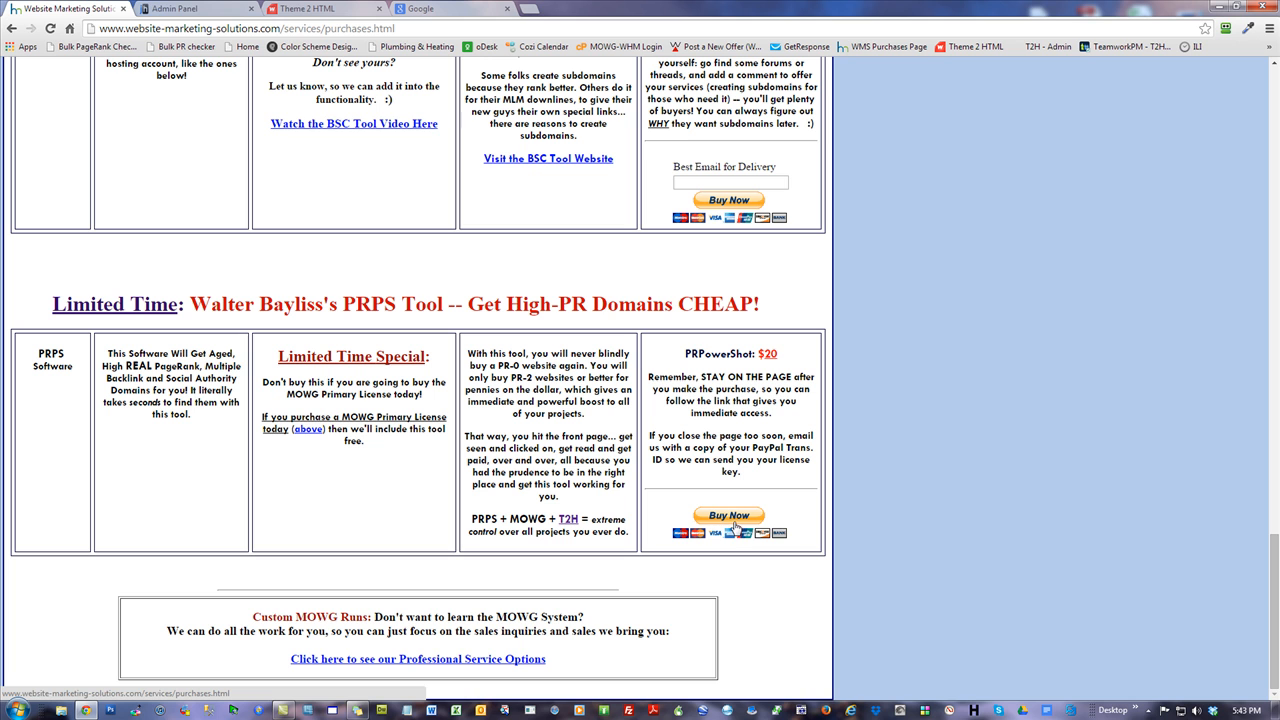
{"action": "left_click_drag", "start_coordinate": [592, 302], "coordinate": [506, 304]}
{"action": "left_click", "coordinate": [996, 350]}
{"action": "scroll", "coordinate": [995, 347], "scroll_direction": "up", "scroll_amount": 15}
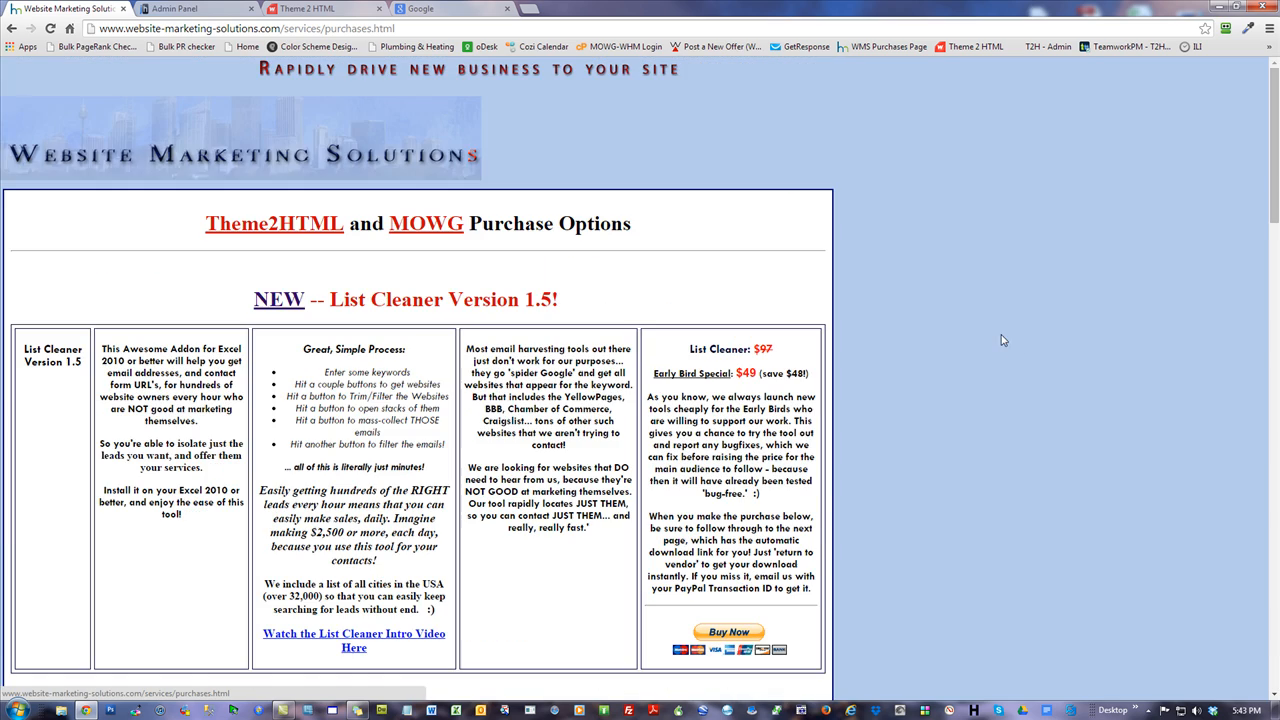
Switch to the open Theme 2 HTML site and examine its web address, theme2html.com
{"action": "left_click", "coordinate": [320, 8]}
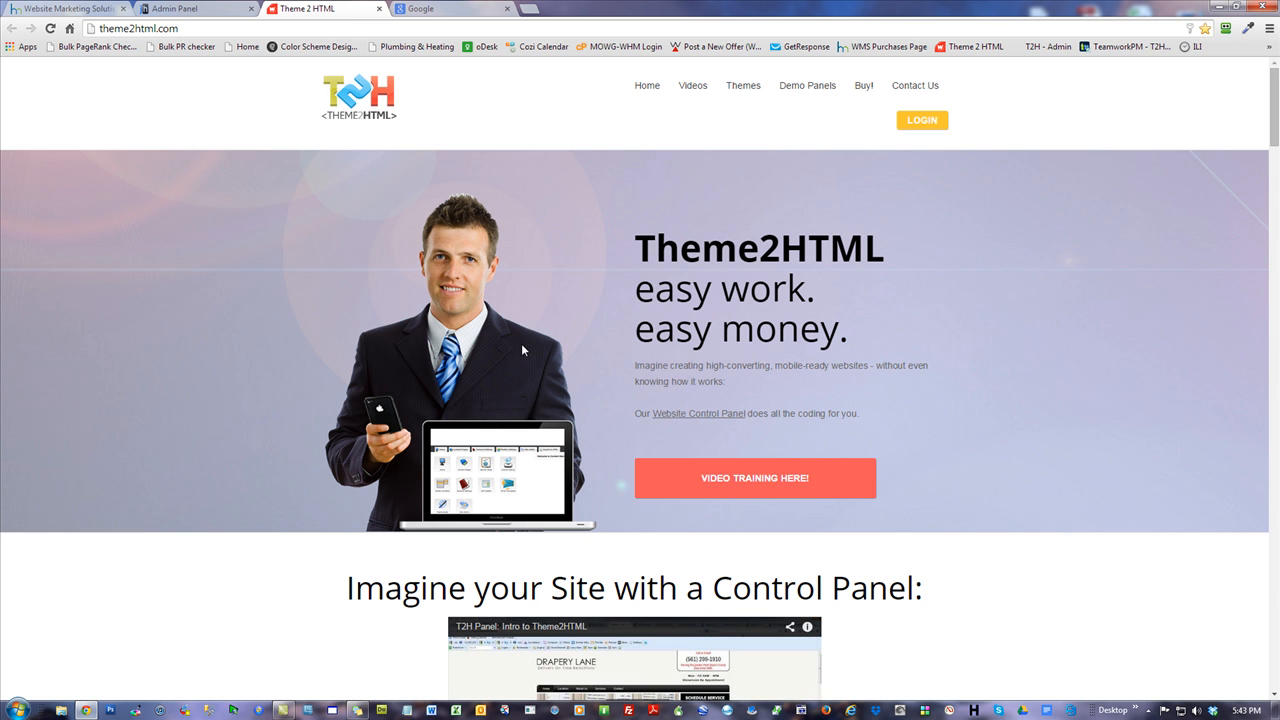
{"action": "left_click", "coordinate": [179, 27]}
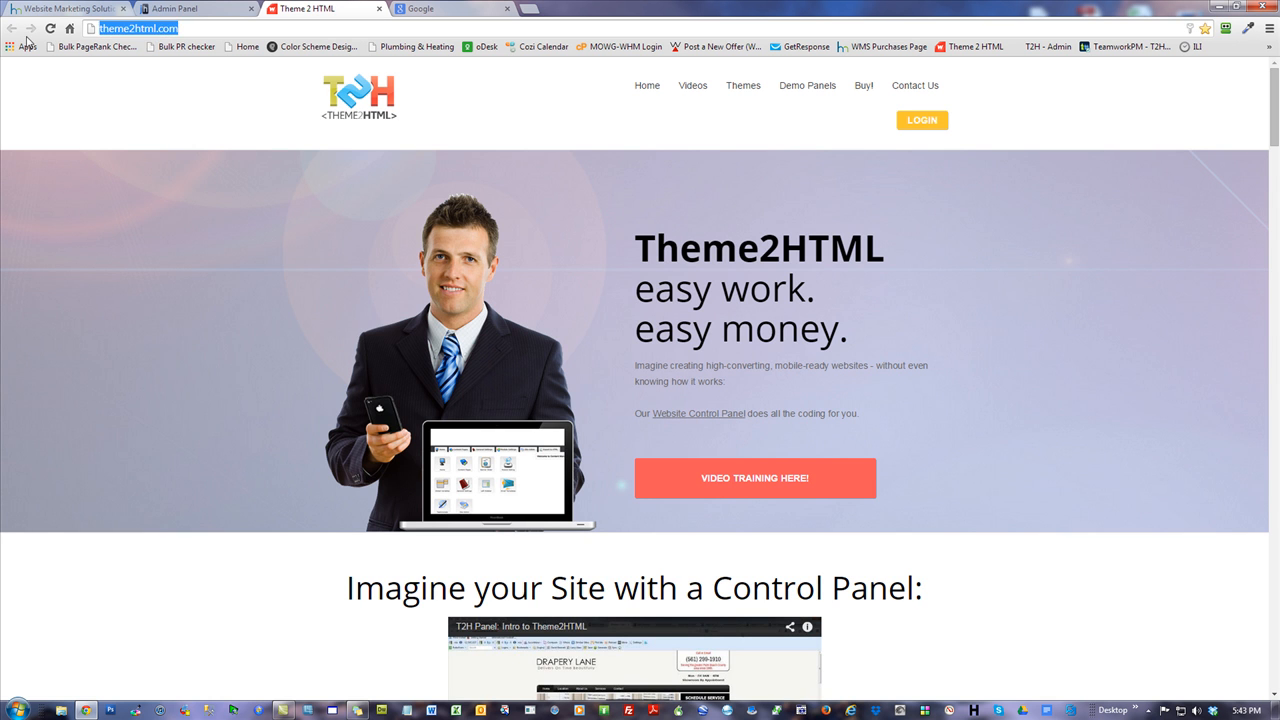
{"action": "left_click", "coordinate": [945, 260]}
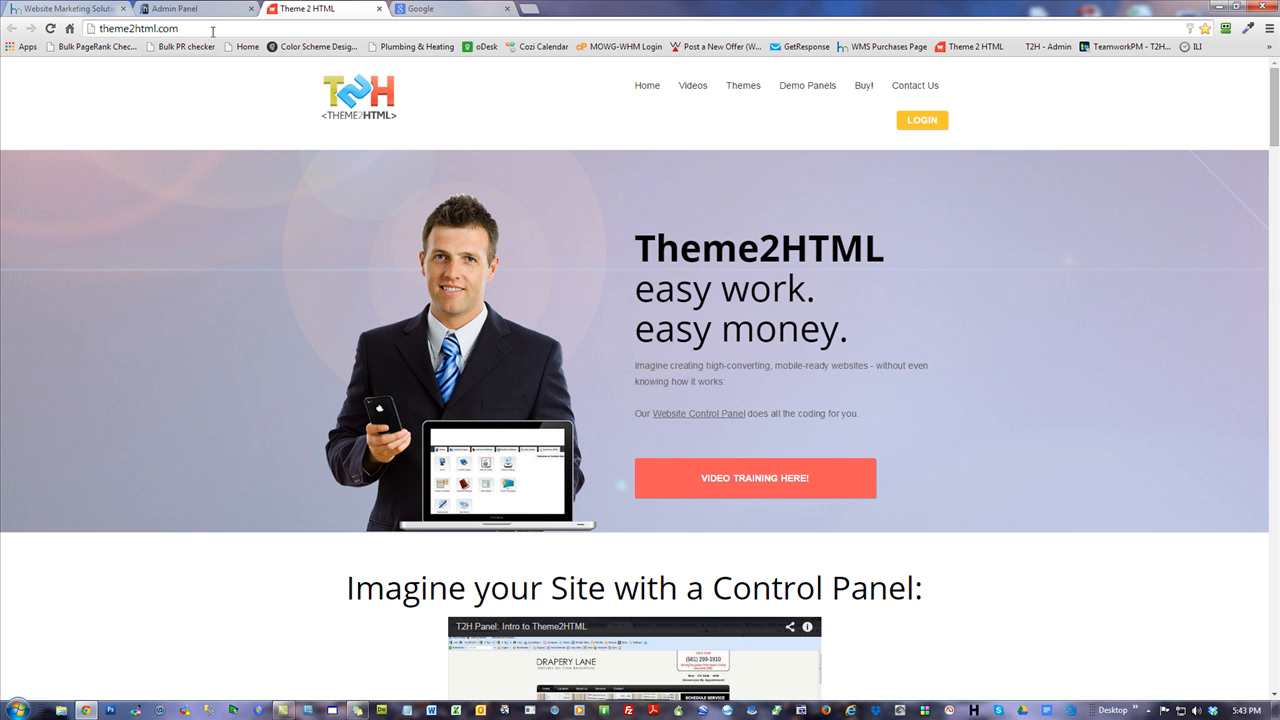
{"action": "left_click", "coordinate": [150, 28]}
{"action": "left_click", "coordinate": [1093, 128]}
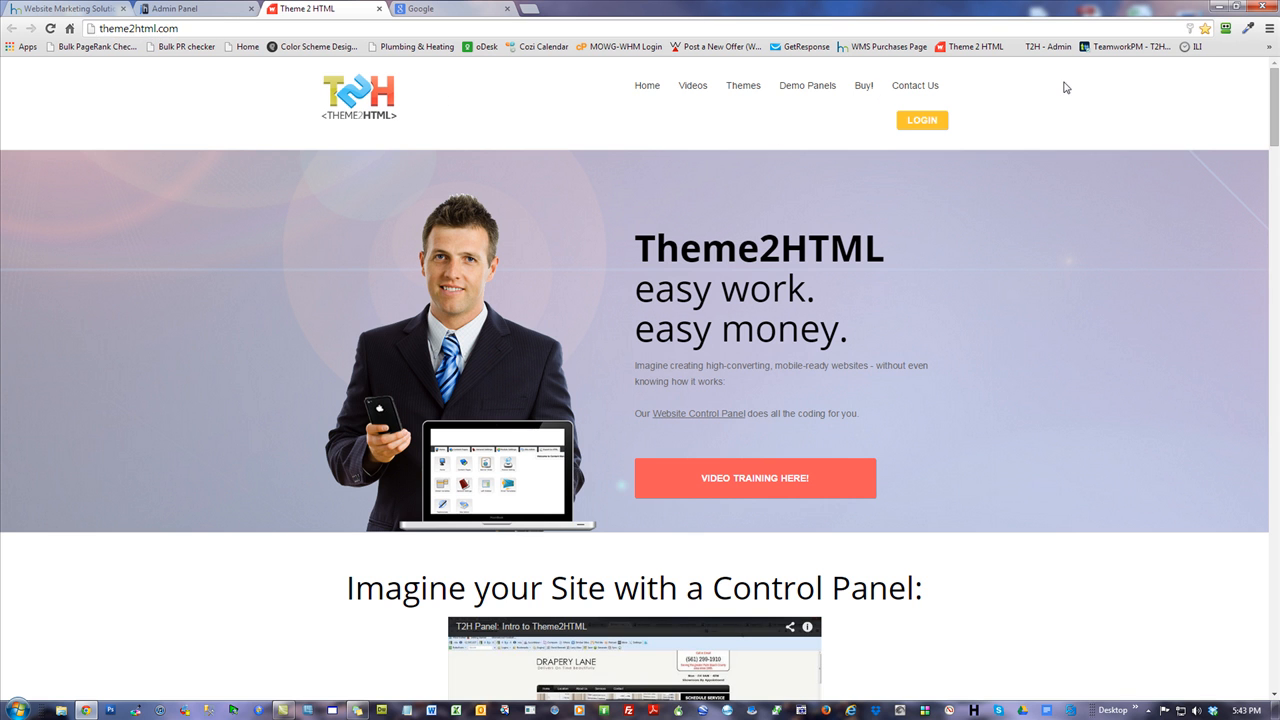